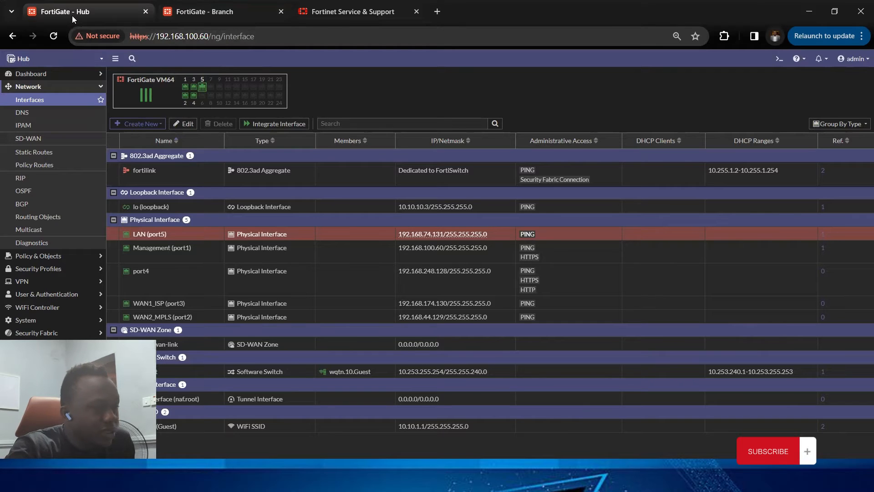
# Step: Review the Hub firewall's interface IP addresses for the LAN, WAN1_ISP and WAN2_MPLS ports
pyautogui.click(217, 15)
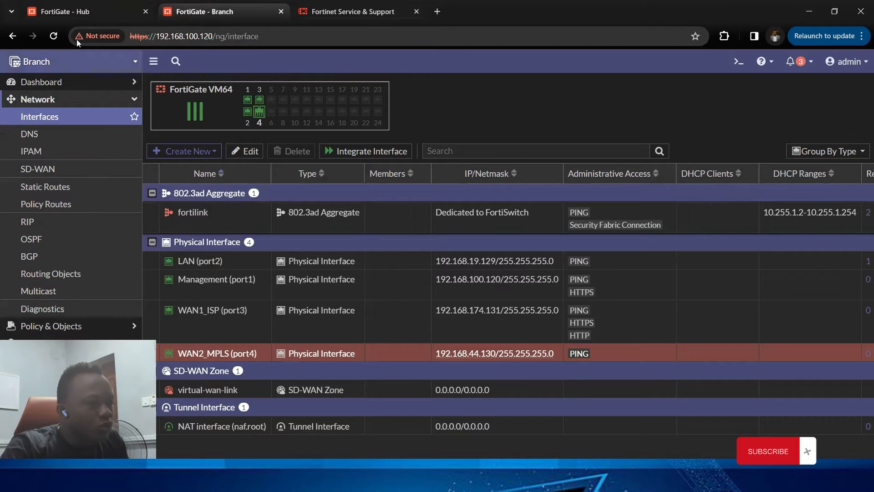
pyautogui.click(80, 17)
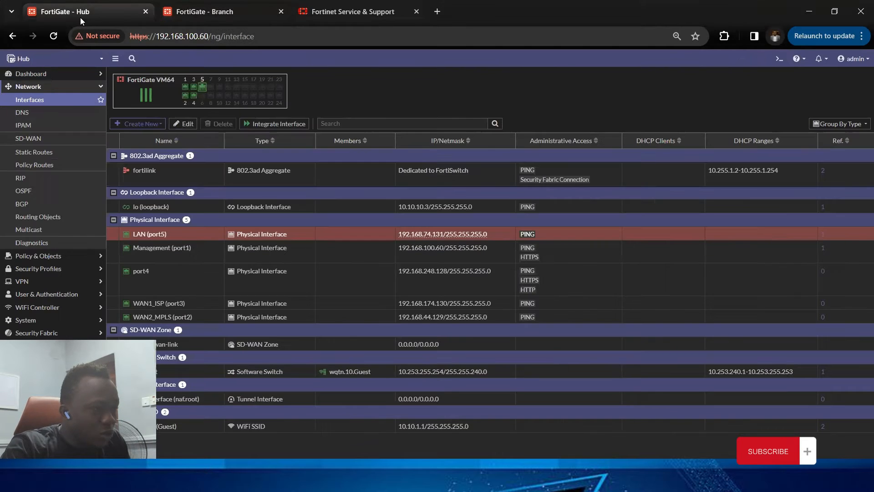
pyautogui.click(61, 99)
pyautogui.click(50, 102)
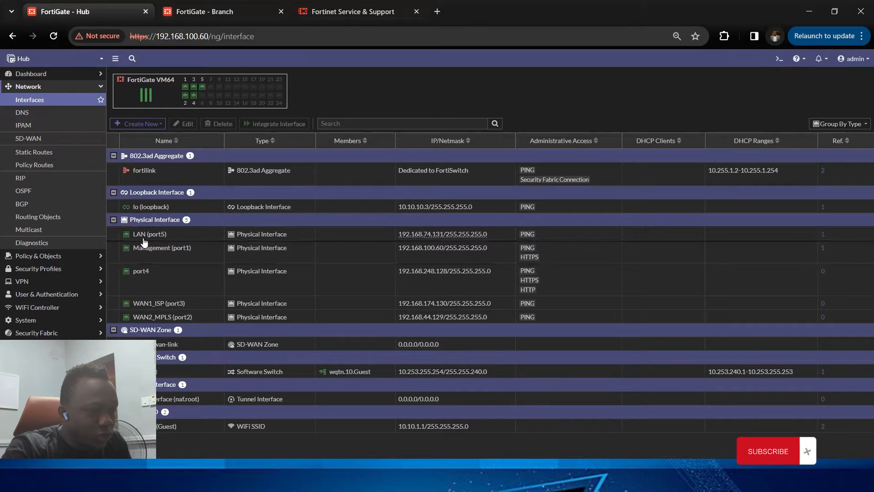
pyautogui.moveTo(398, 234); pyautogui.dragTo(484, 237)
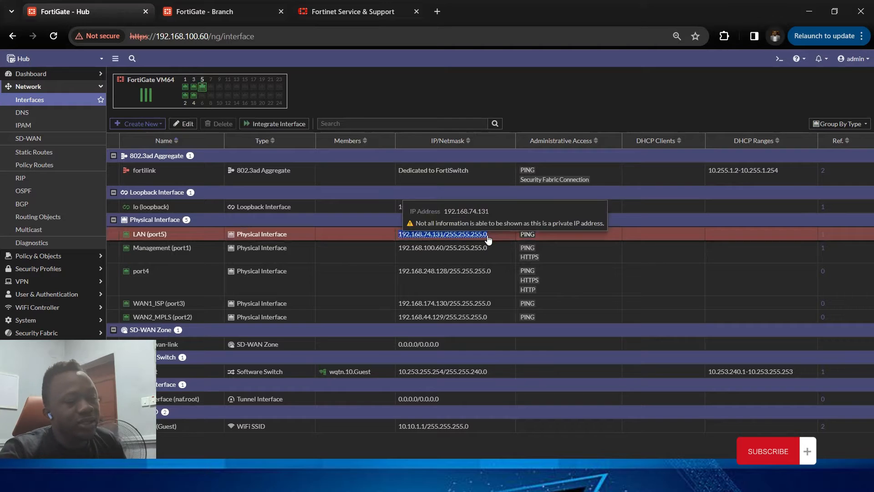
pyautogui.moveTo(485, 237)
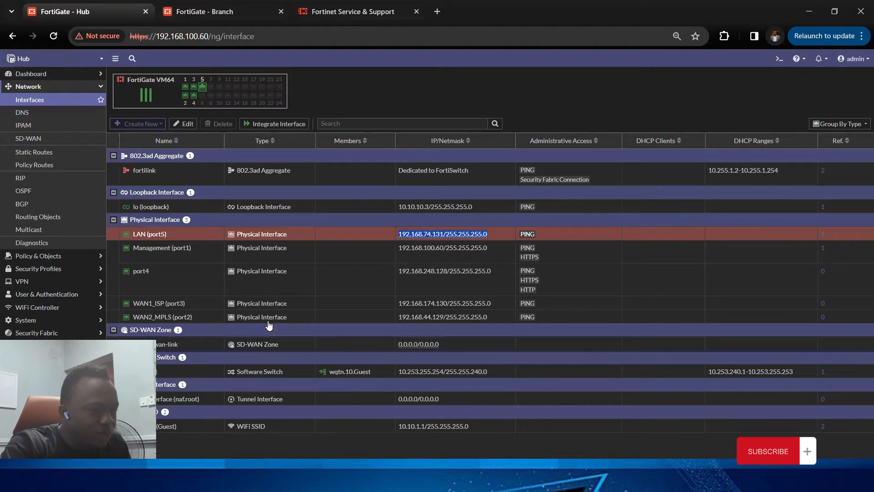
pyautogui.click(393, 302)
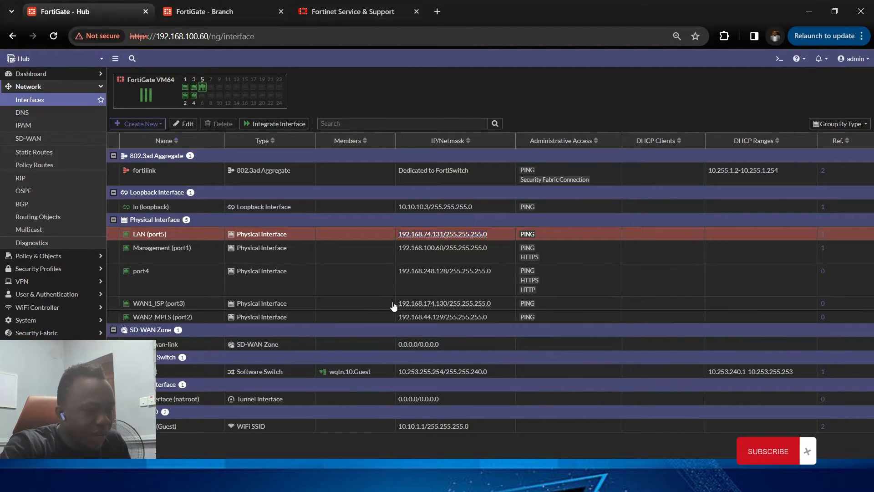
pyautogui.click(394, 305)
pyautogui.moveTo(388, 305); pyautogui.dragTo(496, 306)
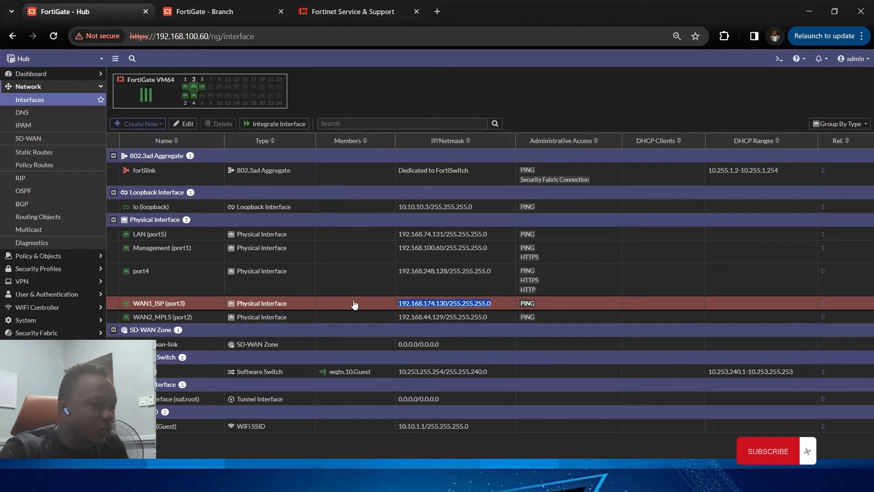
pyautogui.moveTo(399, 318); pyautogui.dragTo(490, 324)
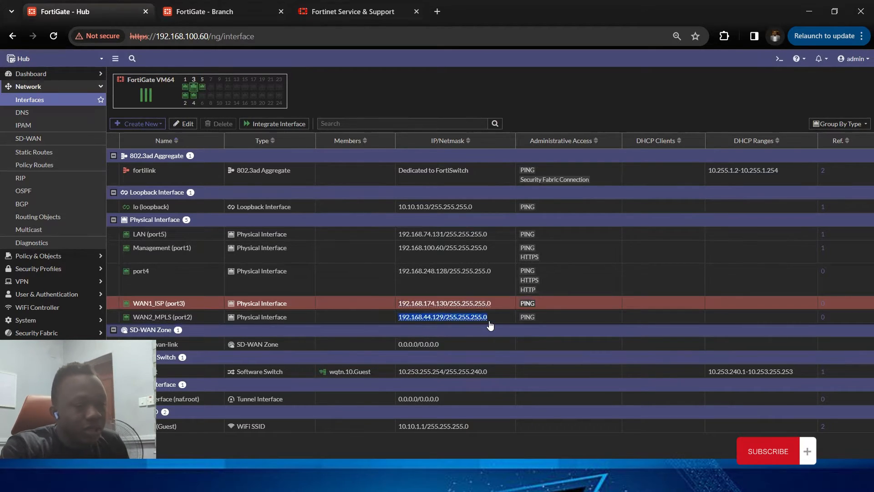
pyautogui.click(489, 323)
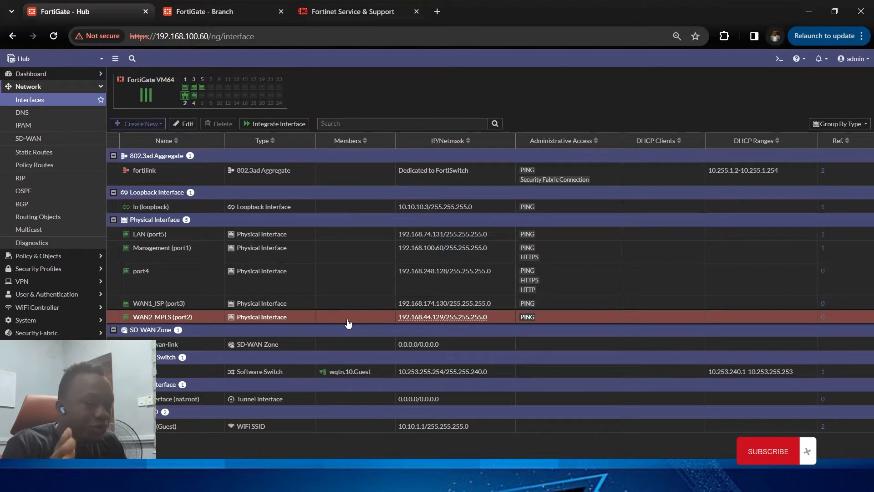
# Step: Review the Branch firewall's interface IP addresses for the LAN, WAN1_ISP and WAN2_MPLS ports
pyautogui.click(193, 11)
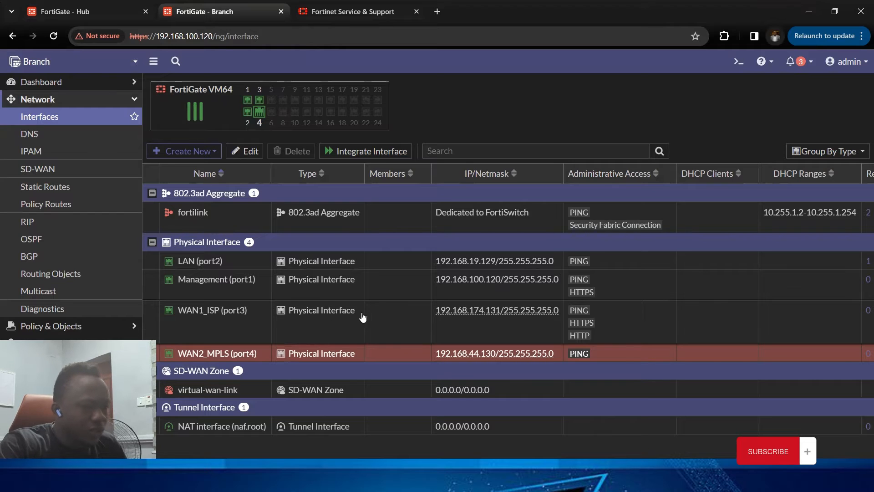
pyautogui.click(410, 266)
pyautogui.moveTo(430, 265); pyautogui.dragTo(562, 265)
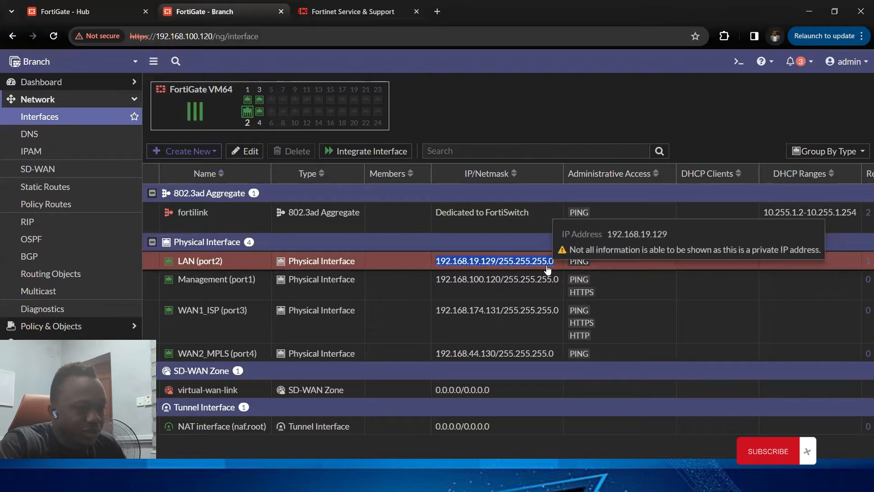
pyautogui.moveTo(428, 315); pyautogui.dragTo(527, 317)
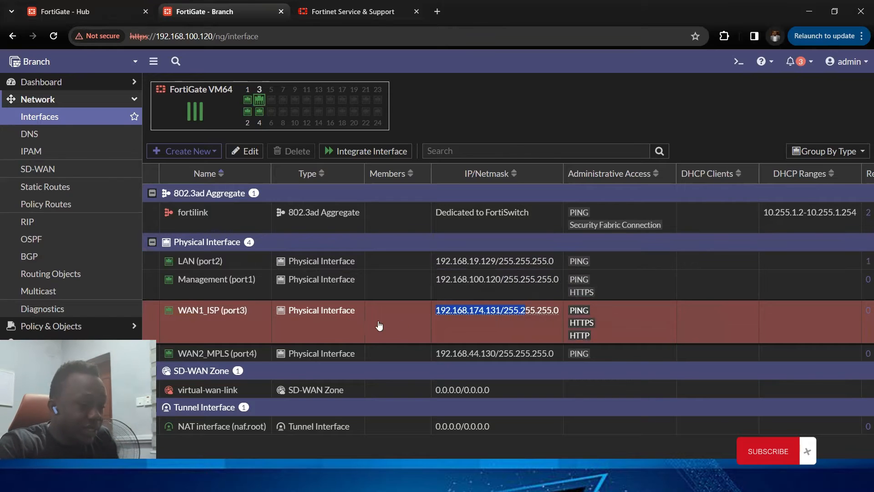
pyautogui.click(358, 359)
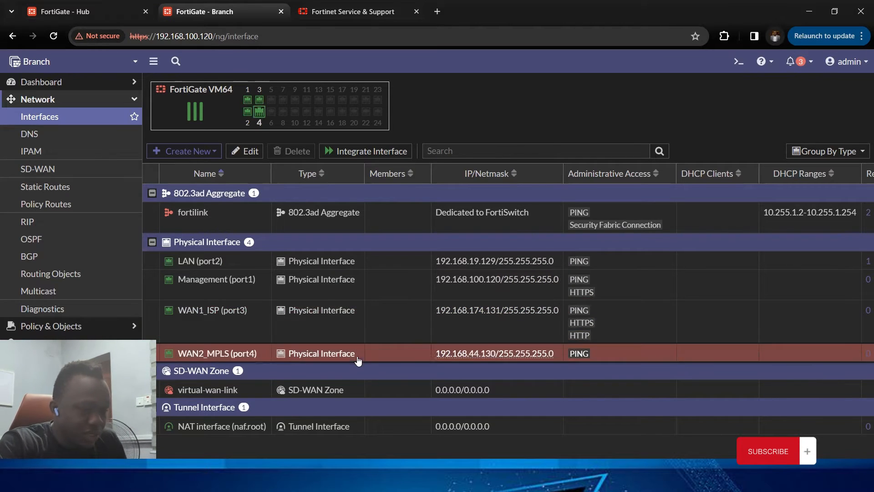
pyautogui.click(414, 324)
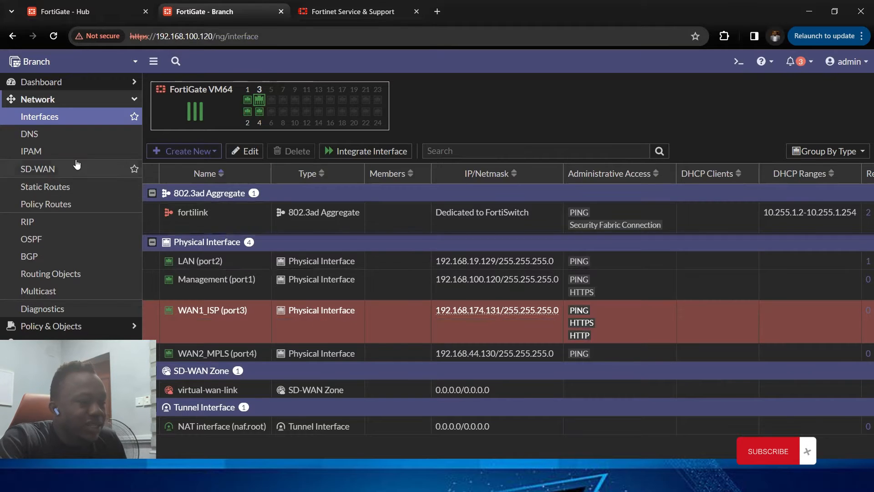
# Step: Switch between the Hub and Branch tabs to compare their WAN1_ISP interface addresses
pyautogui.click(98, 99)
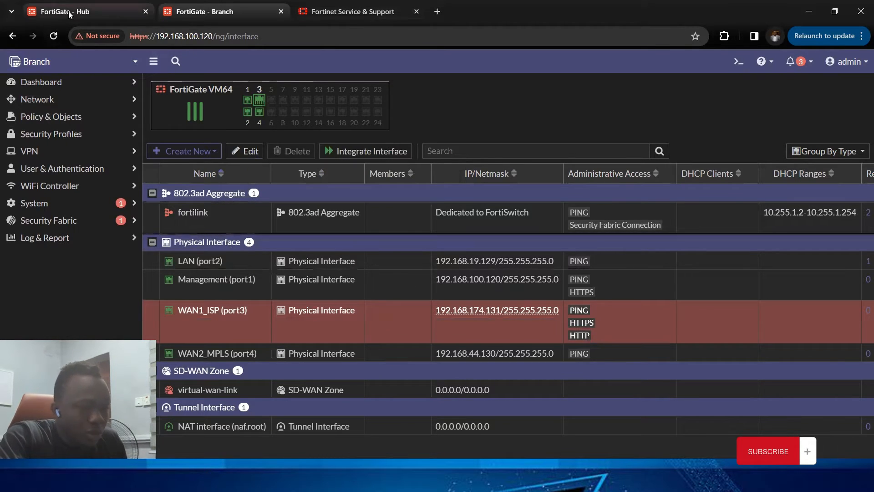
pyautogui.moveTo(70, 14)
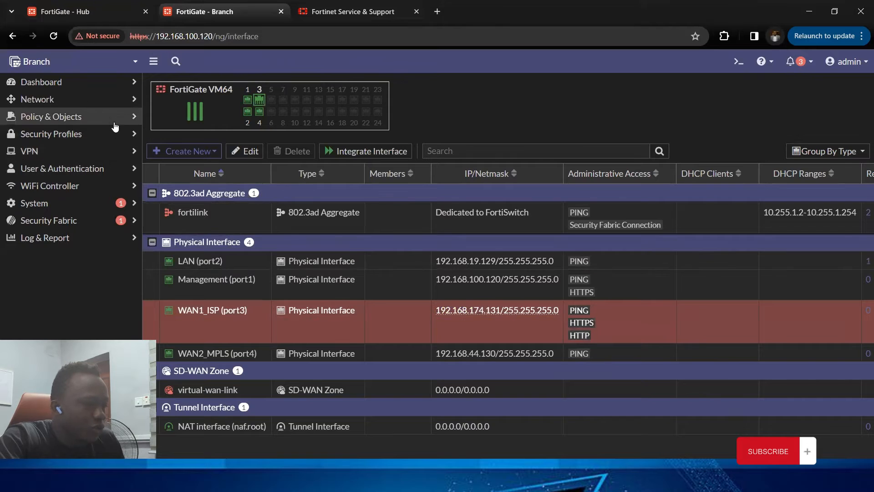
pyautogui.click(105, 140)
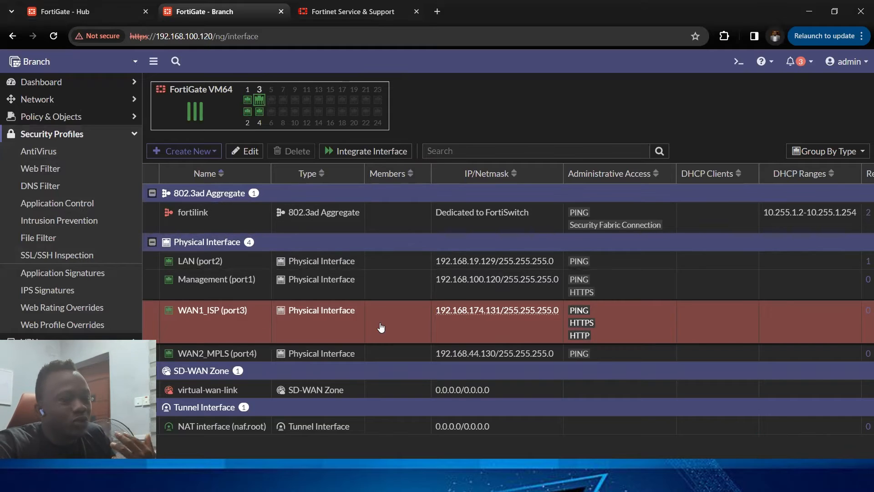
pyautogui.click(72, 12)
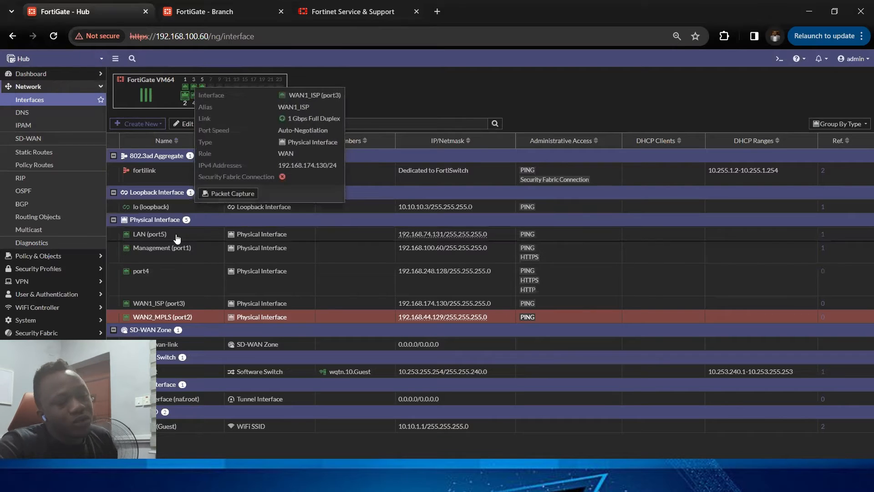
pyautogui.click(204, 11)
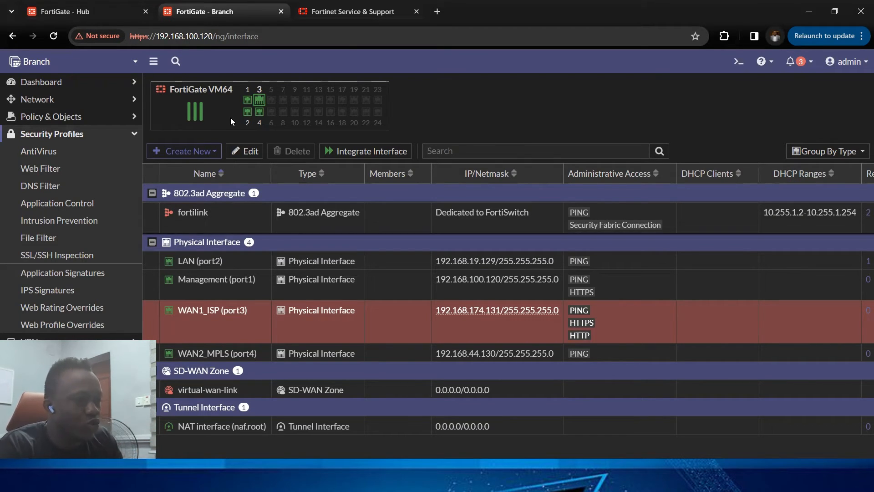
pyautogui.click(133, 12)
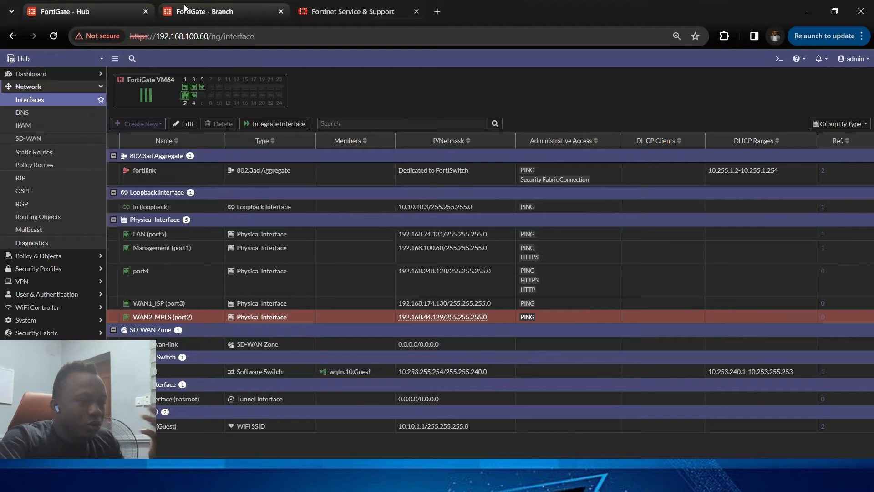
pyautogui.click(205, 11)
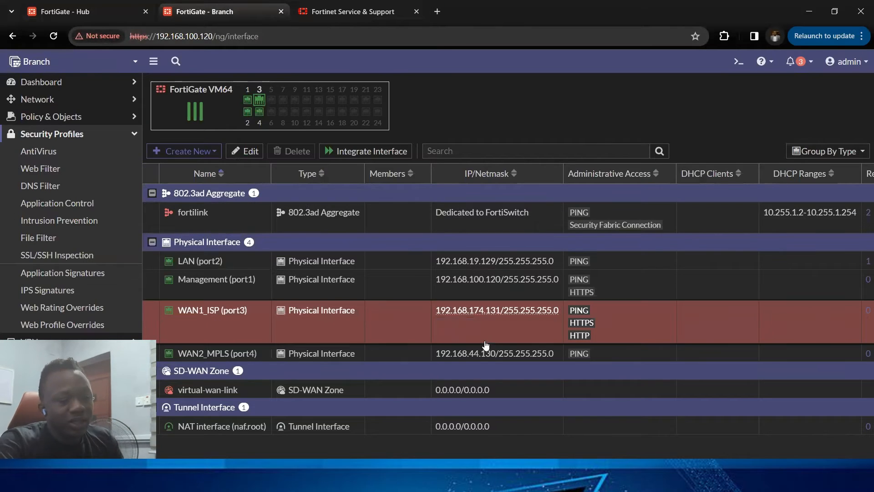
pyautogui.moveTo(437, 311); pyautogui.dragTo(518, 311)
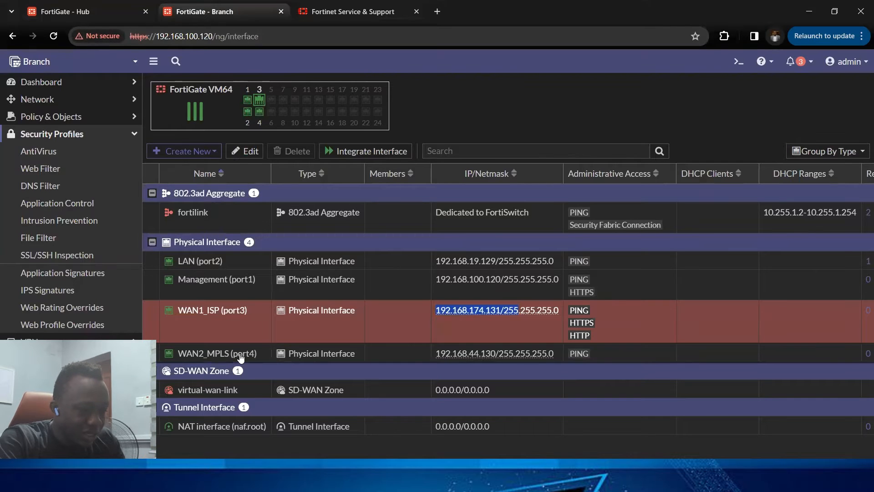
pyautogui.moveTo(520, 339)
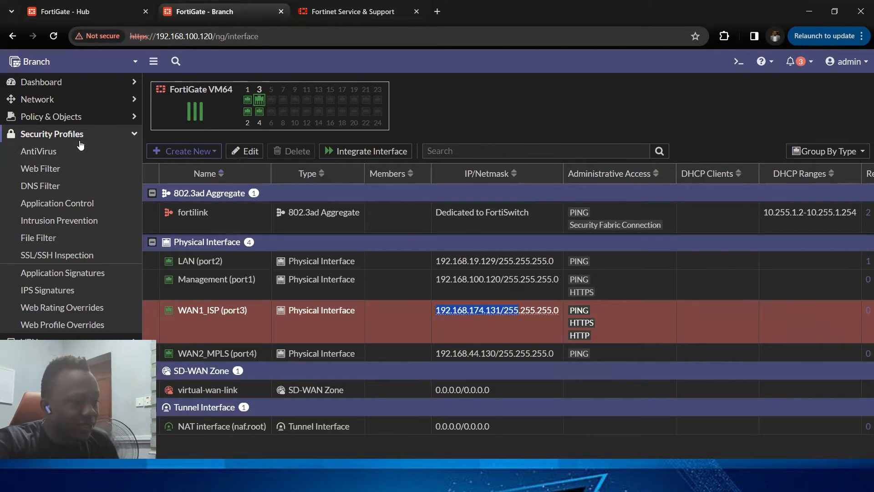
# Step: Open the IPsec Wizard on the Hub firewall to start creating a new VPN tunnel
pyautogui.click(65, 15)
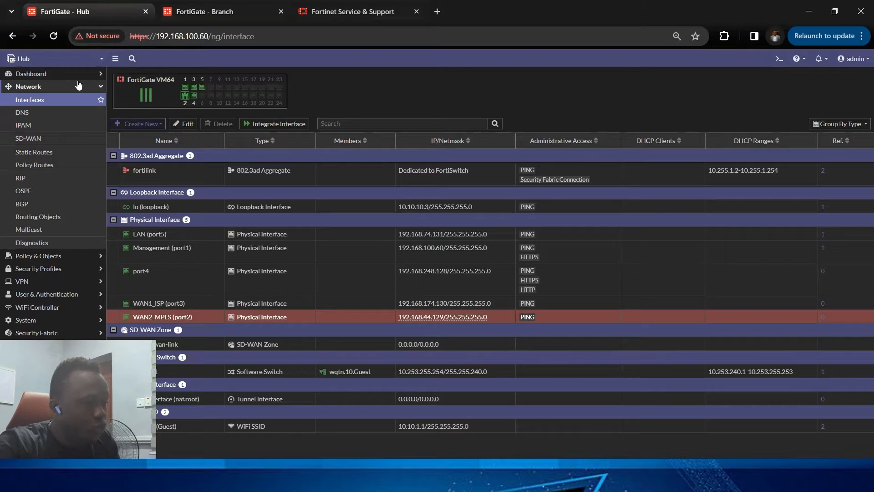
pyautogui.click(78, 85)
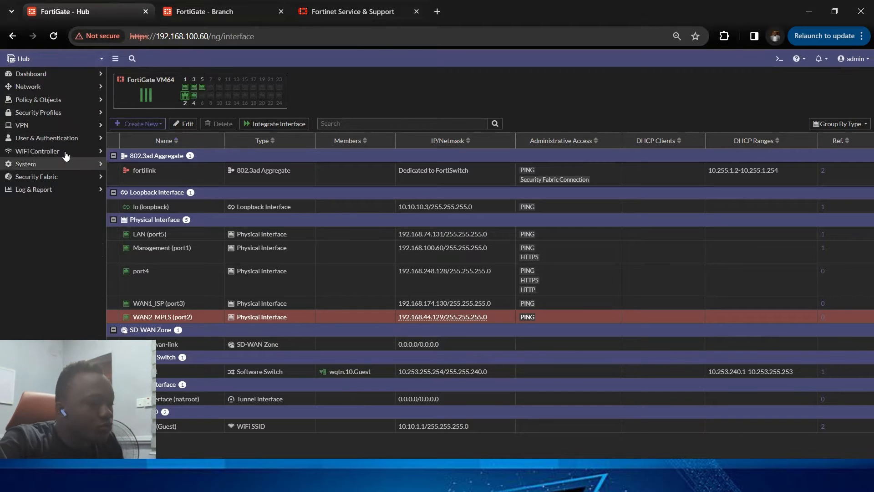
pyautogui.click(68, 90)
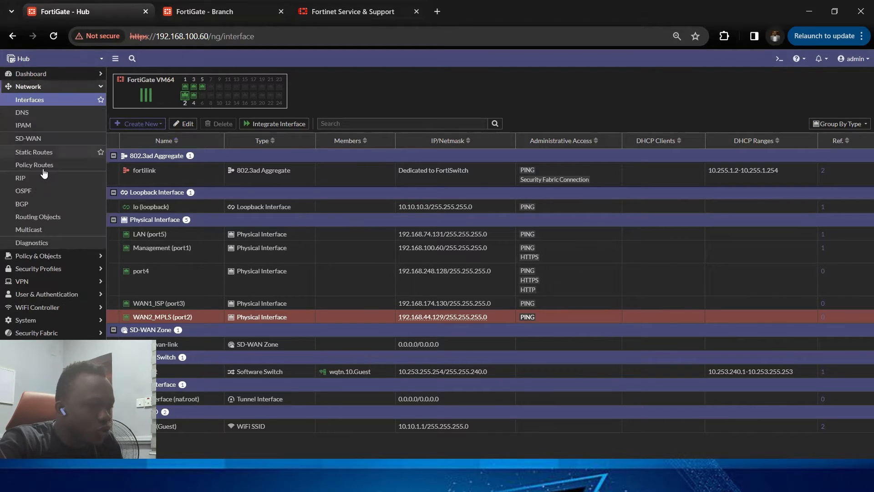
pyautogui.click(45, 282)
pyautogui.click(50, 141)
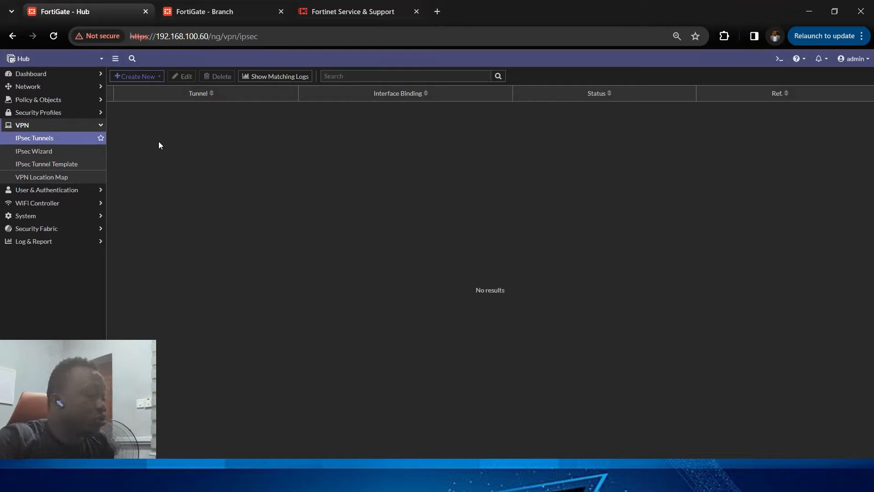
pyautogui.click(156, 76)
pyautogui.click(156, 89)
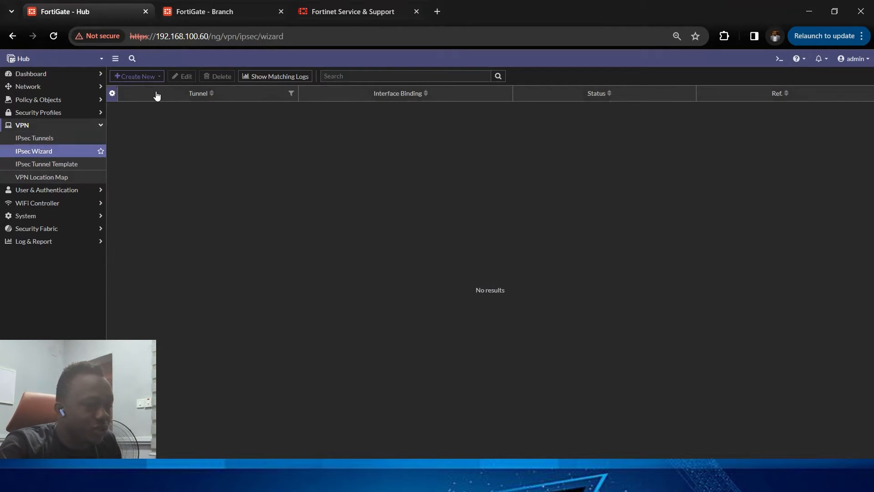
pyautogui.click(199, 106)
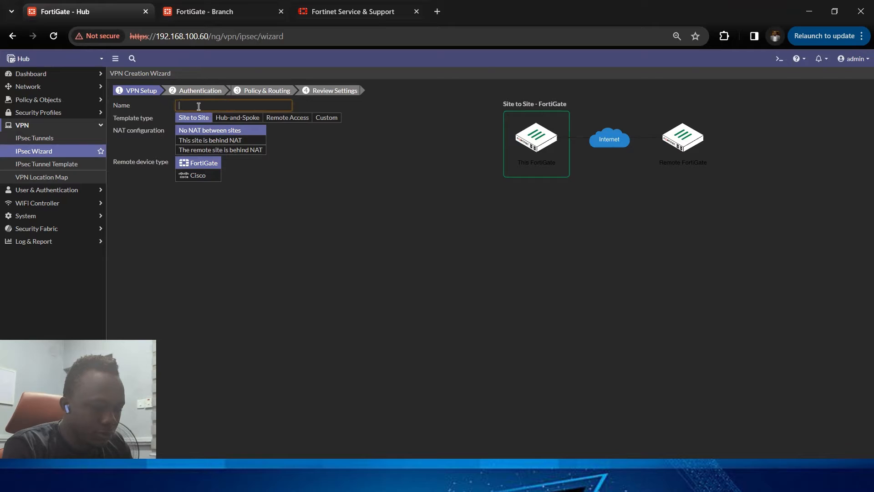
# Step: Name the new VPN tunnel Hub1_via_internet_link
pyautogui.write('In')
pyautogui.press('BackSpace')
pyautogui.press('BackSpace')
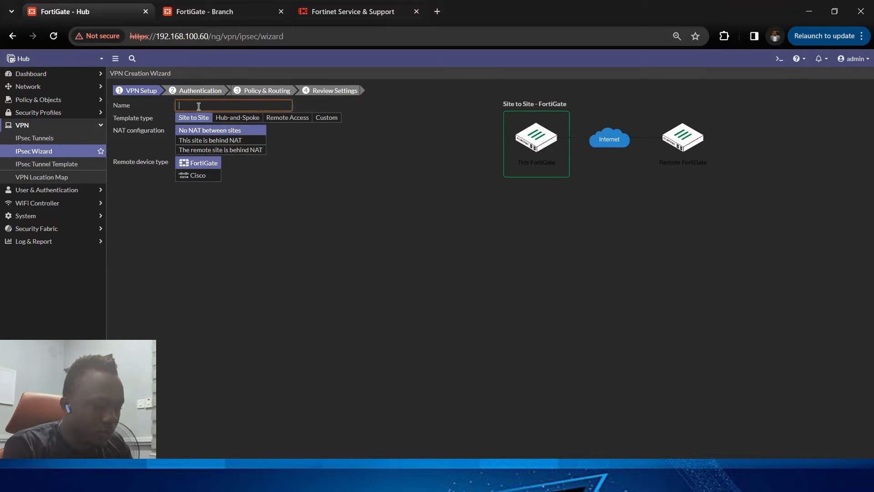
pyautogui.write('Hub1')
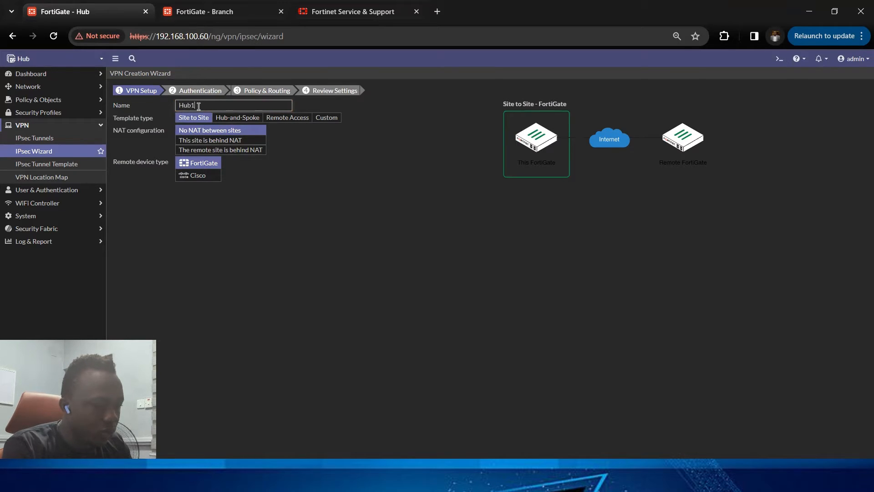
pyautogui.write('_to')
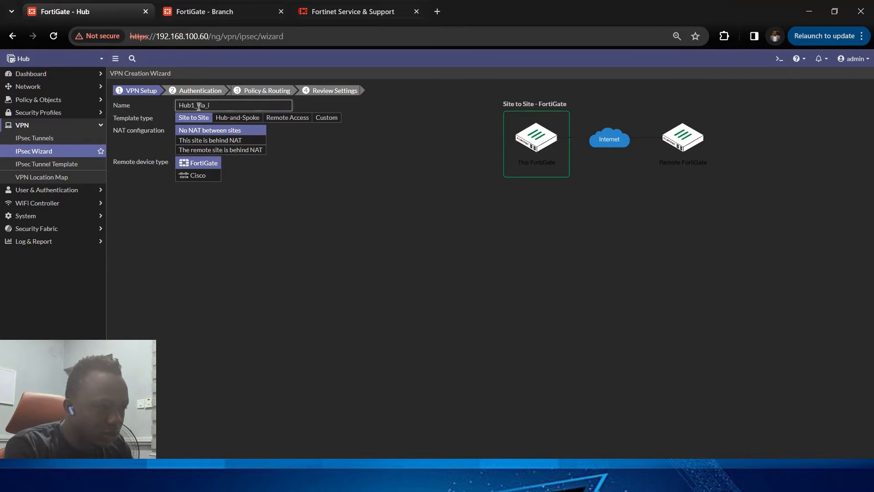
pyautogui.write('intern')
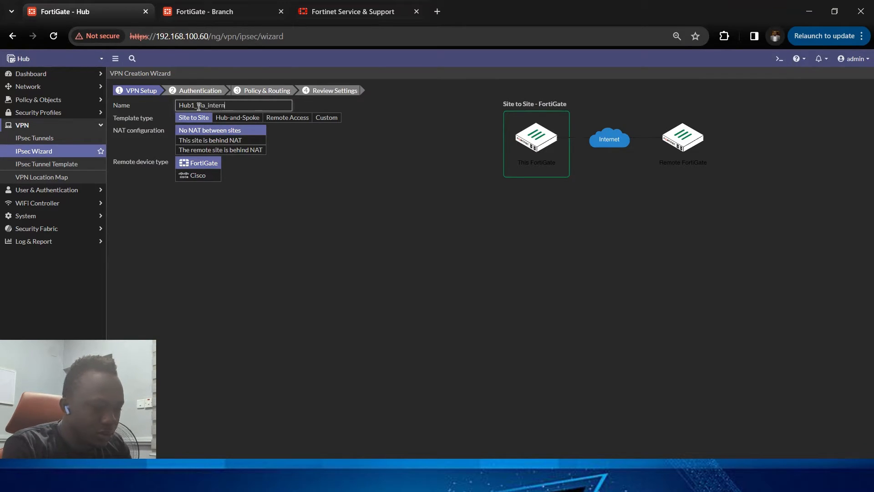
pyautogui.write('et_link')
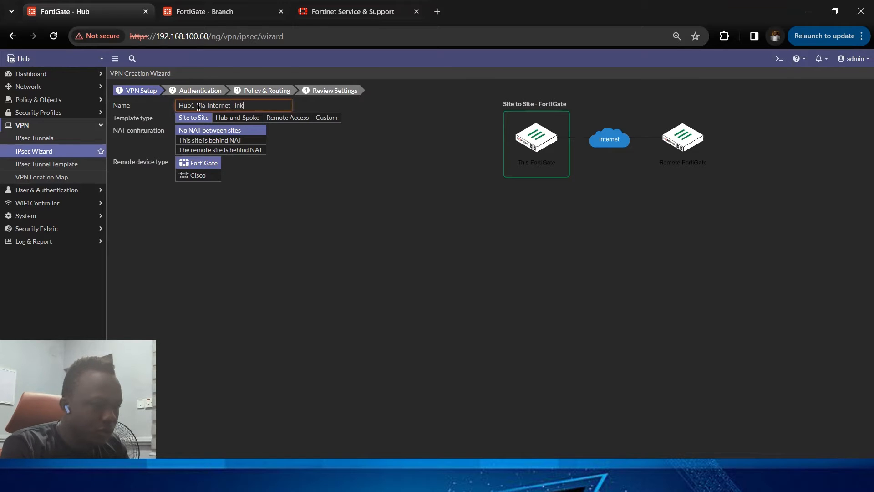
pyautogui.click(240, 119)
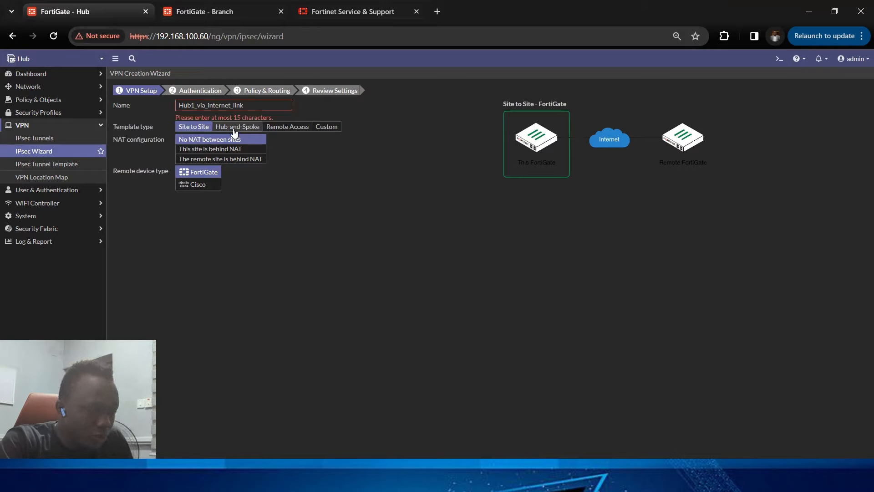
# Step: Choose the Hub-and-Spoke template with the Hub role and shorten the tunnel name to Hub1_int_link
pyautogui.click(233, 130)
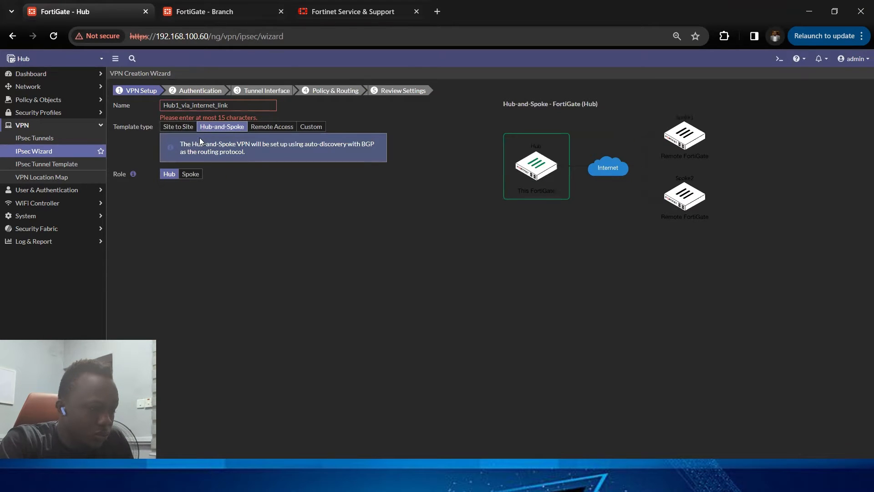
pyautogui.click(206, 105)
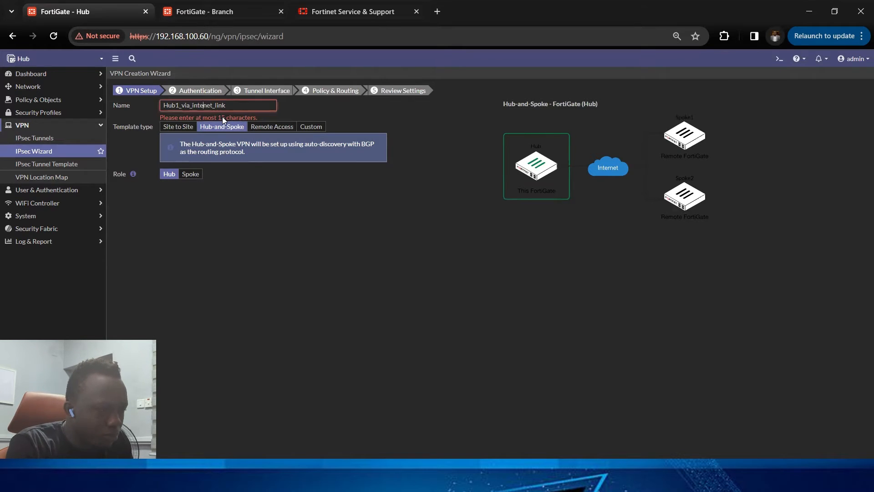
pyautogui.press('BackSpace')
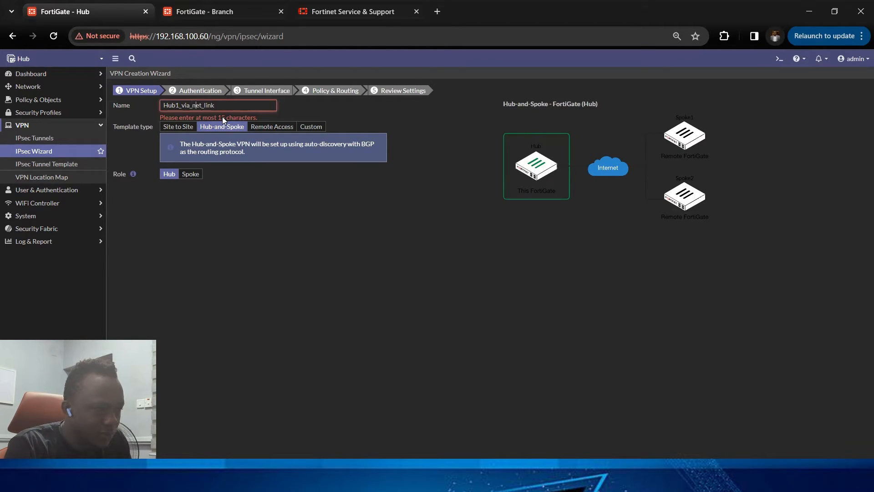
pyautogui.press('BackSpace')
pyautogui.press('BackSpace')
pyautogui.press('BackSpace')
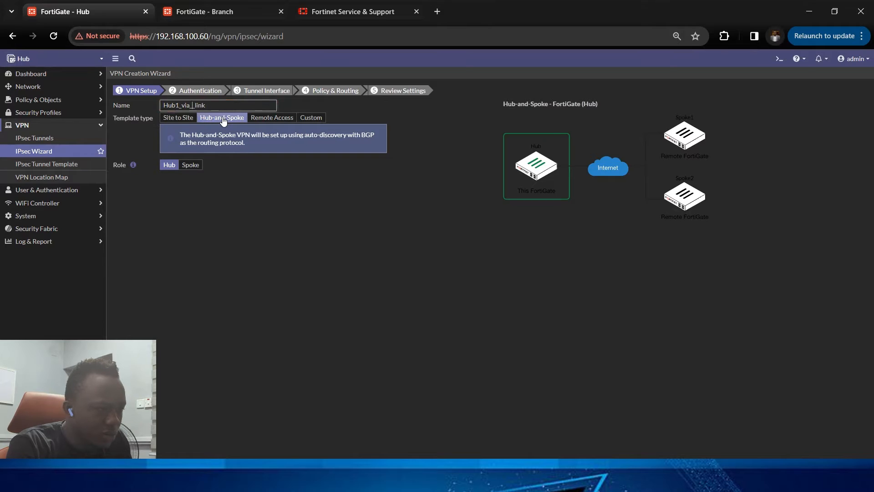
pyautogui.press('BackSpace')
pyautogui.press('BackSpace')
pyautogui.press('BackSpace')
pyautogui.write('int')
pyautogui.click(223, 242)
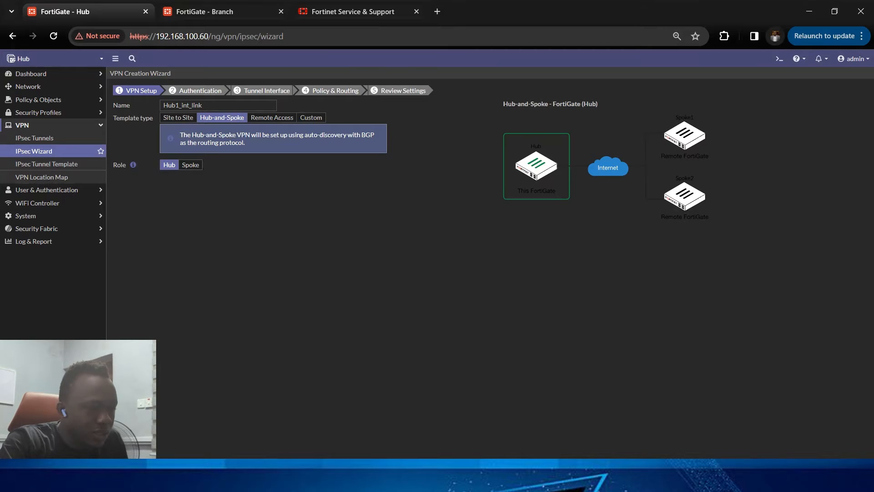
# Step: Set the incoming interface to WAN1_ISP (port3), enter the pre-shared key, and continue to the tunnel interface settings
pyautogui.click(491, 463)
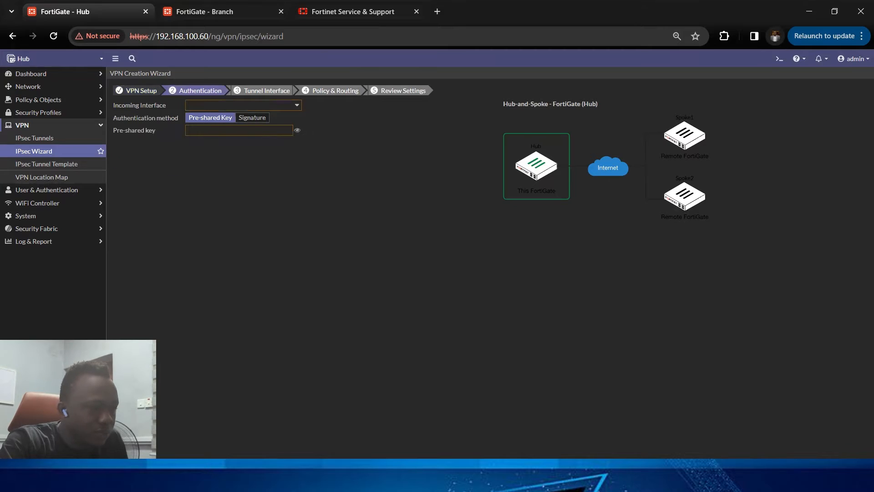
pyautogui.click(258, 106)
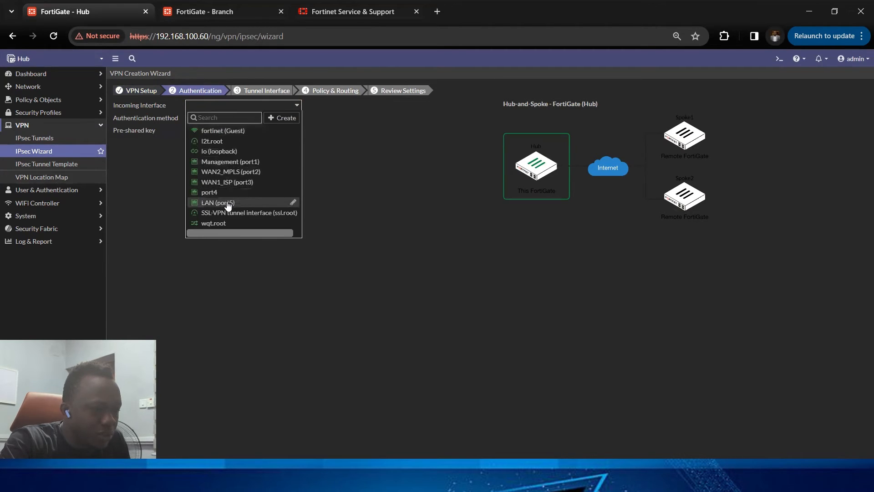
pyautogui.click(246, 182)
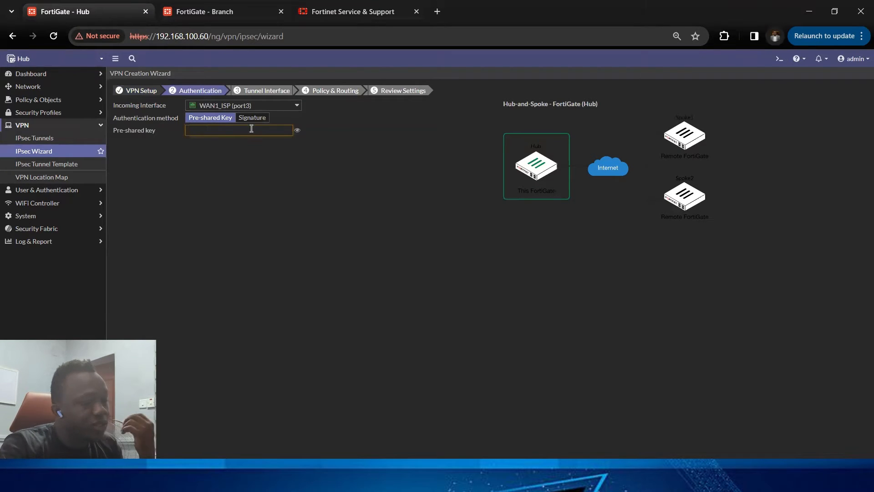
pyautogui.write('fortinet')
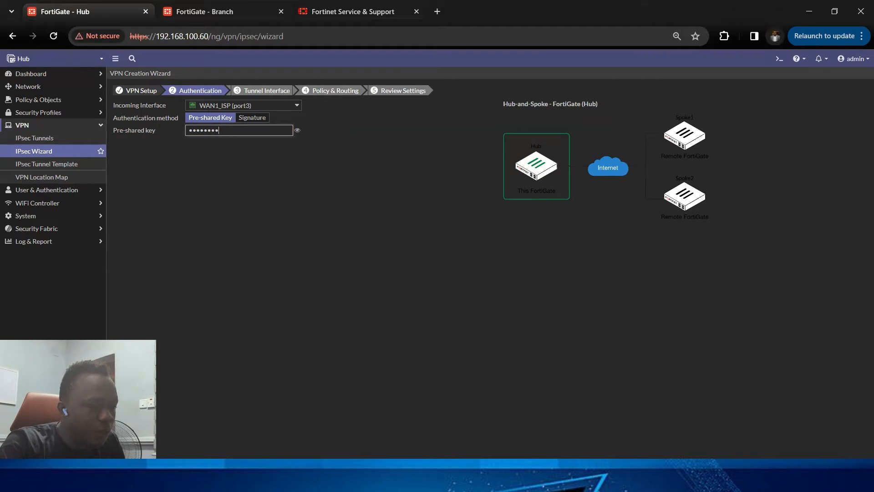
pyautogui.press('Return')
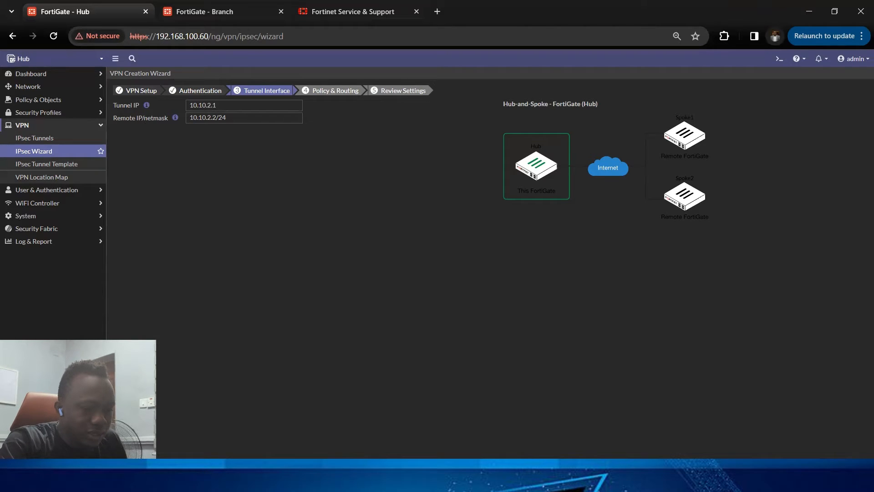
# Step: Switch to the PowerPoint slide show and go back to the Data-center-Branch connectivity slide
pyautogui.click(556, 481)
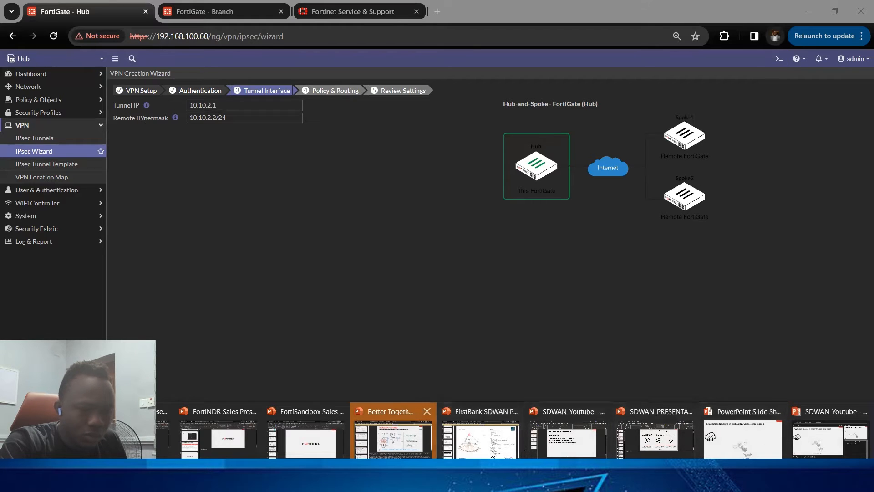
pyautogui.click(824, 451)
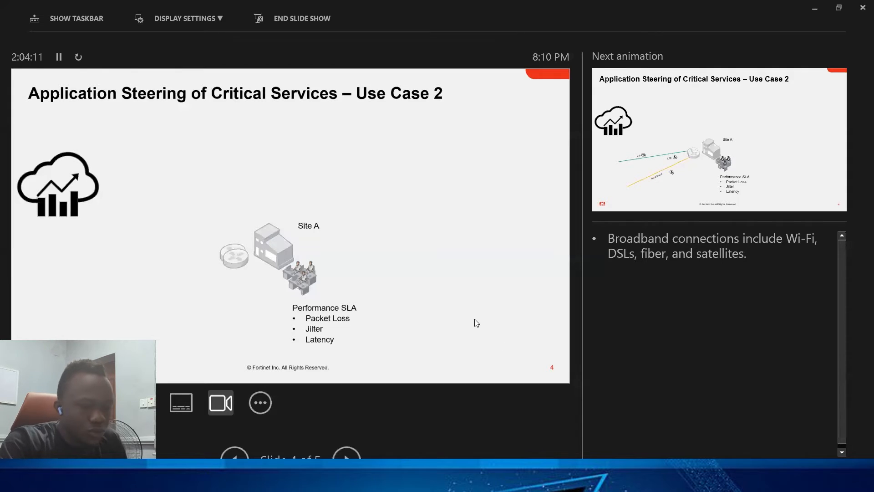
pyautogui.click(495, 274)
pyautogui.press('Left')
pyautogui.press('Left')
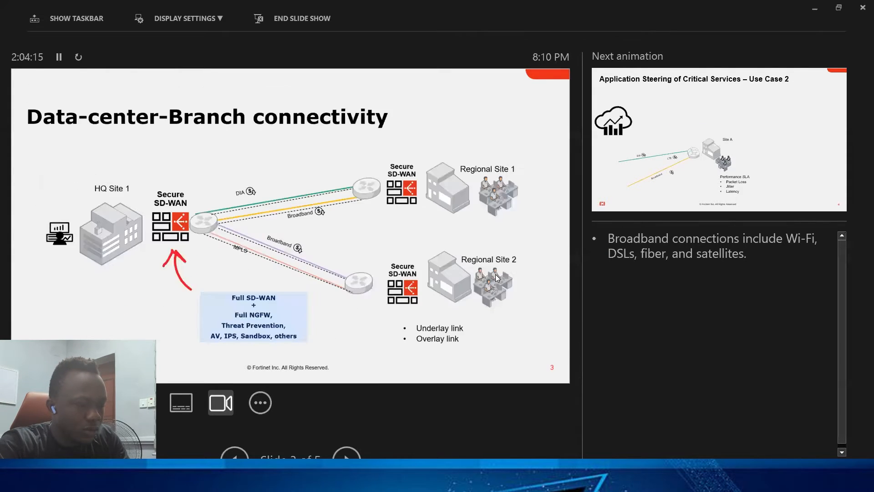
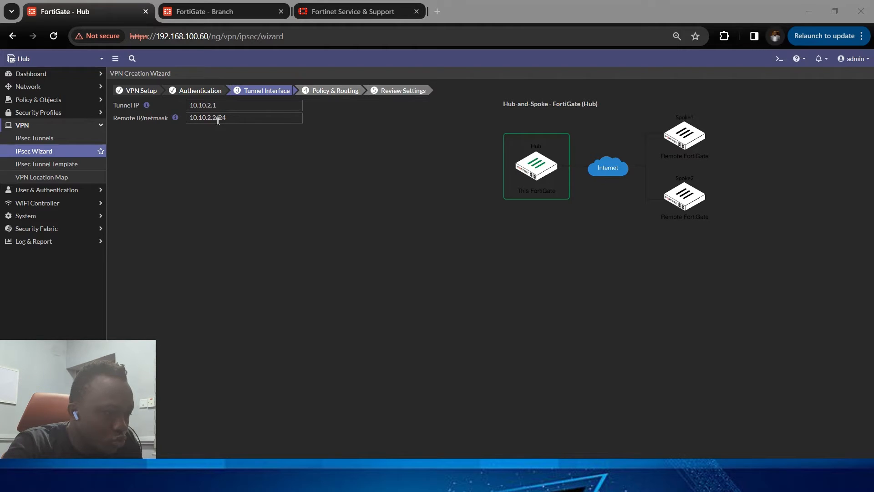
# Step: Keep tunnel IP 10.10.2.1 and remote IP/netmask 10.10.2.2/24, and continue to Policy & Routing
pyautogui.click(218, 119)
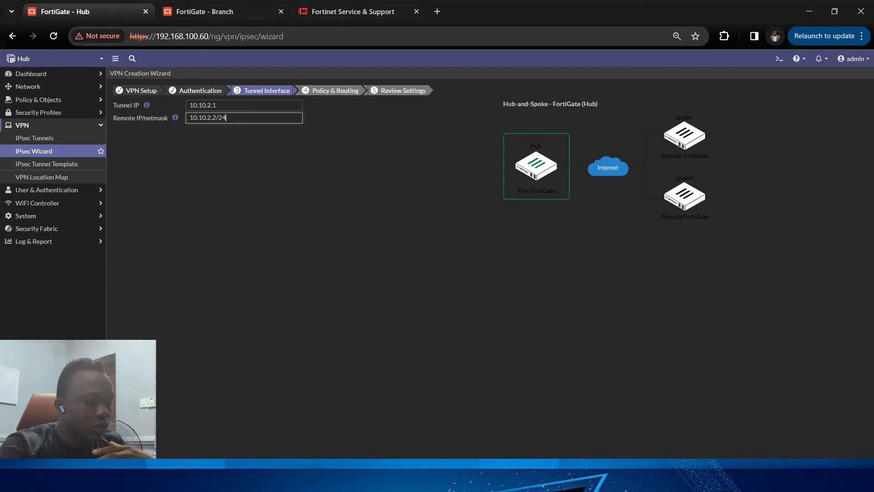
pyautogui.press('super+s')
pyautogui.click(541, 342)
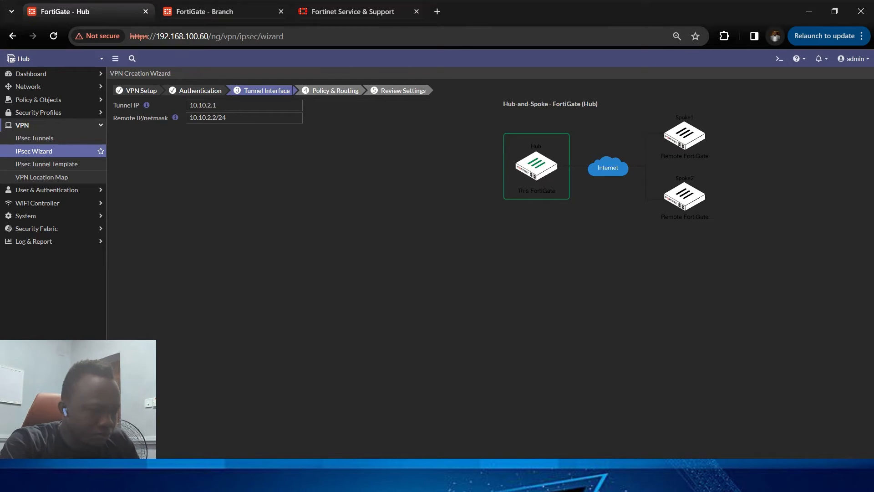
pyautogui.click(491, 463)
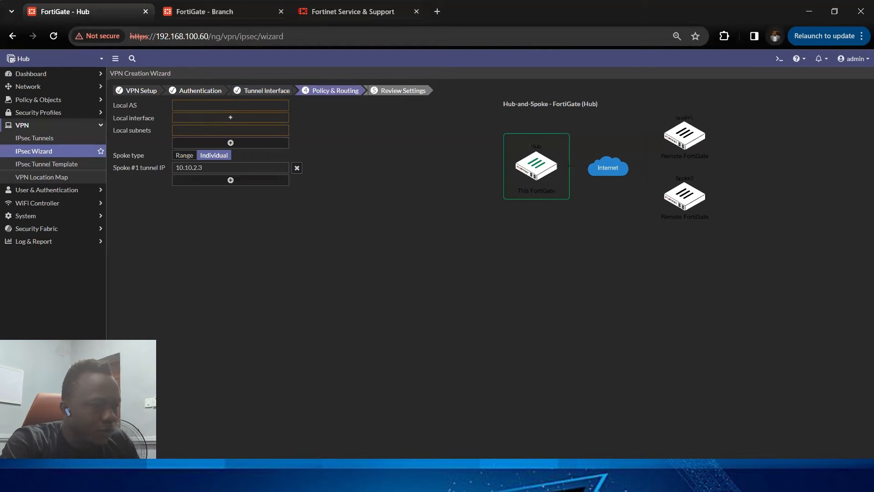
# Step: Set the local AS to 65000 and add LAN (port5) as the local interface
pyautogui.click(227, 105)
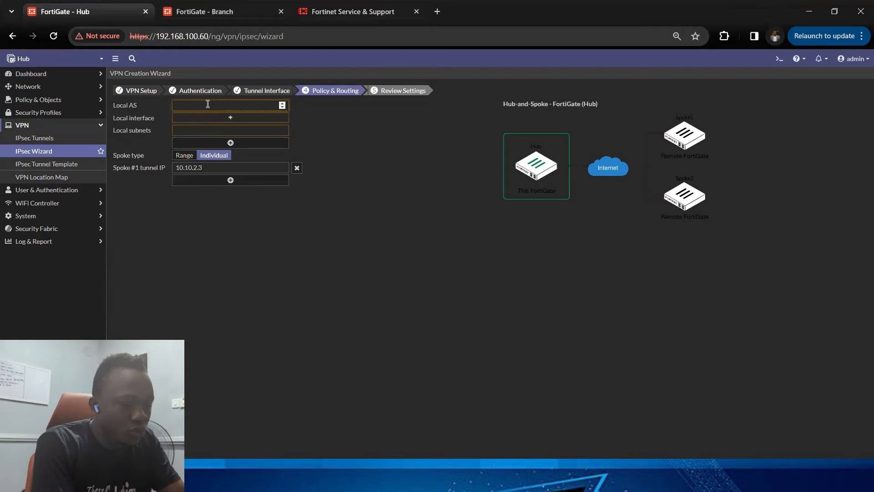
pyautogui.click(208, 104)
pyautogui.write('65000')
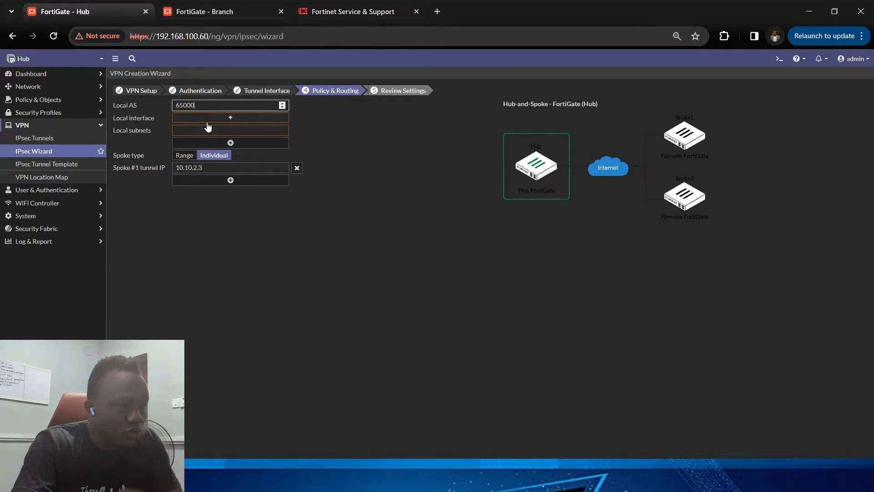
pyautogui.click(224, 117)
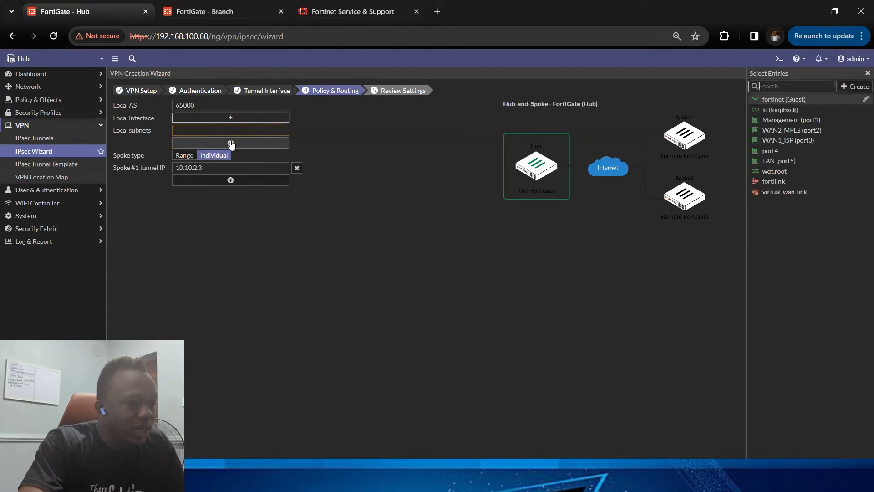
pyautogui.click(793, 163)
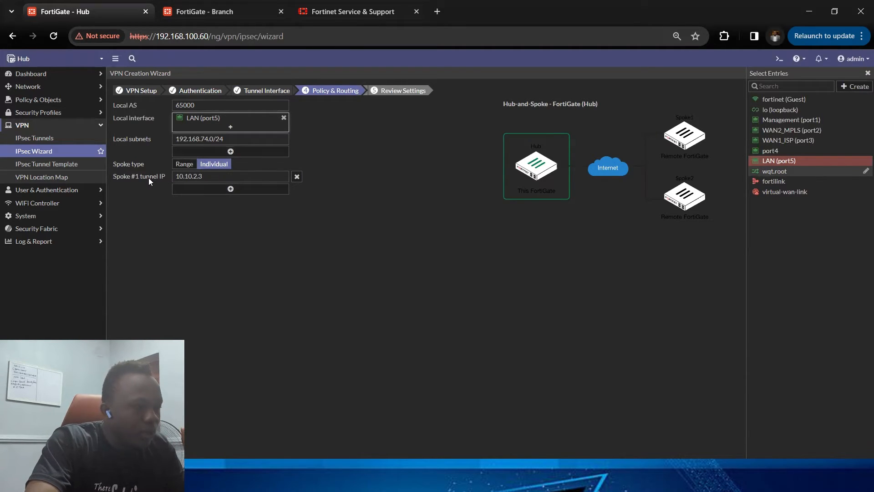
# Step: Change the Spoke #1 tunnel IP to 10.10.2.2
pyautogui.click(213, 177)
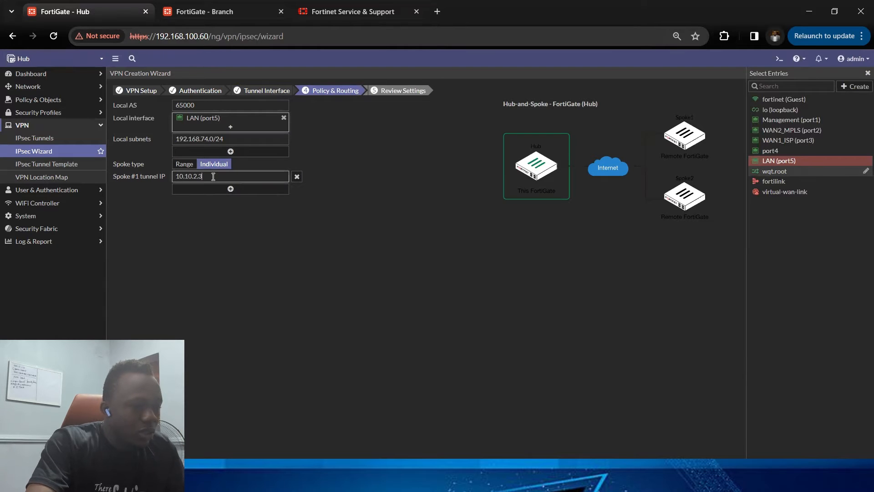
pyautogui.press('BackSpace')
pyautogui.write('2')
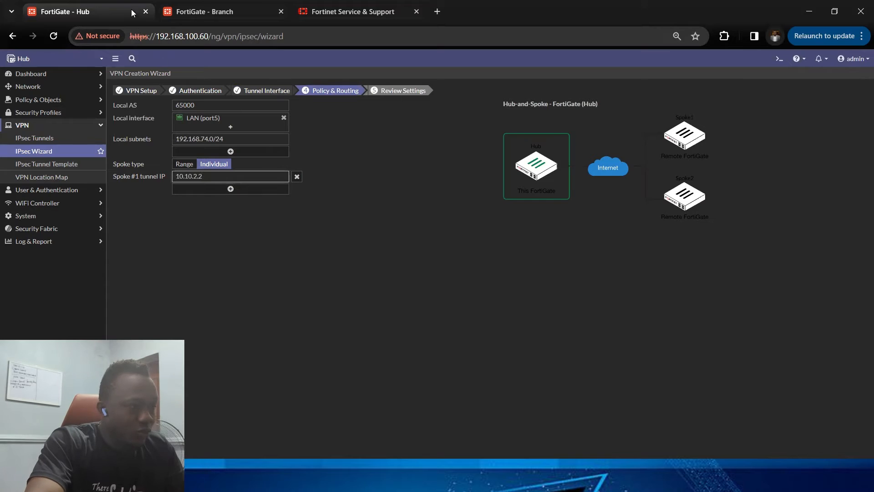
# Step: Continue to the review settings and create the Hub VPN
pyautogui.moveTo(203, 17)
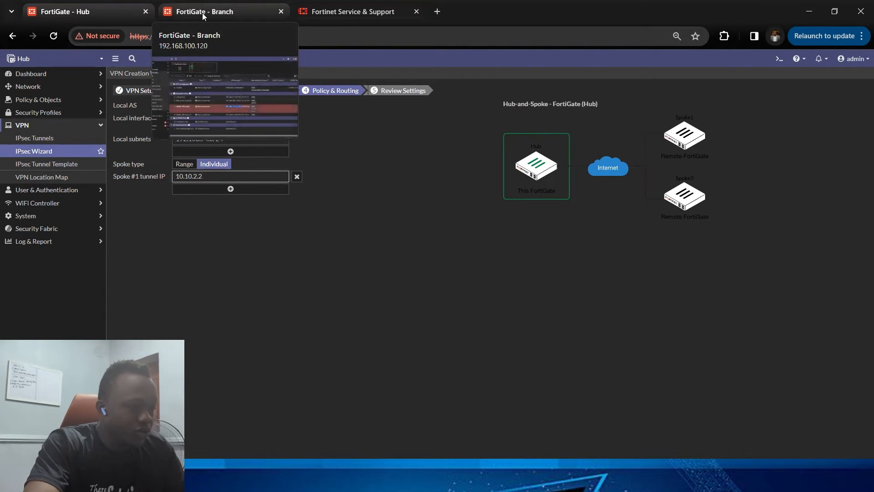
pyautogui.click(368, 336)
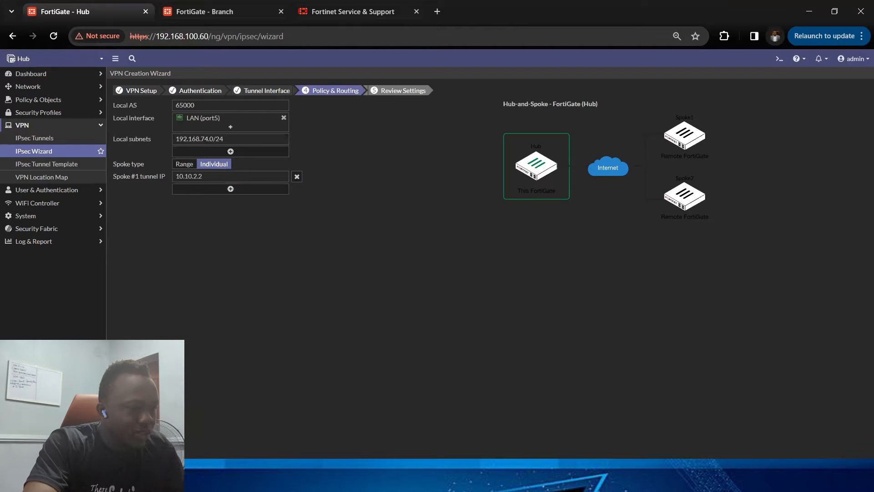
pyautogui.click(490, 463)
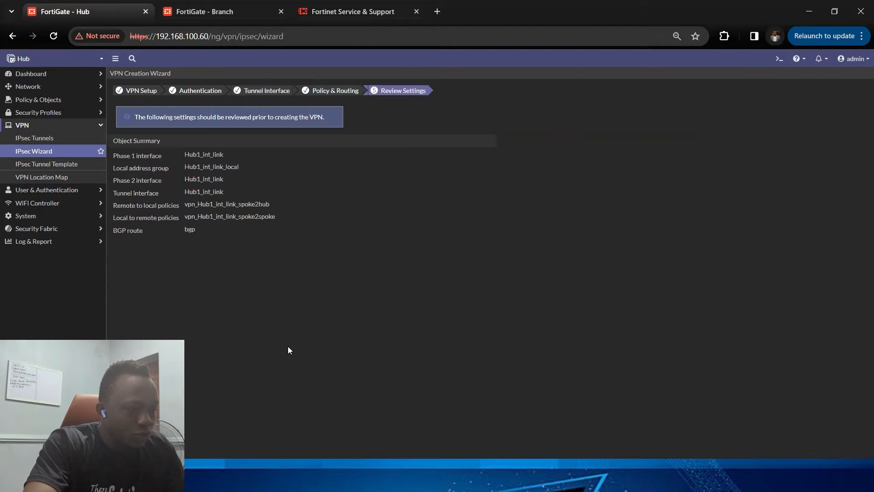
pyautogui.click(490, 464)
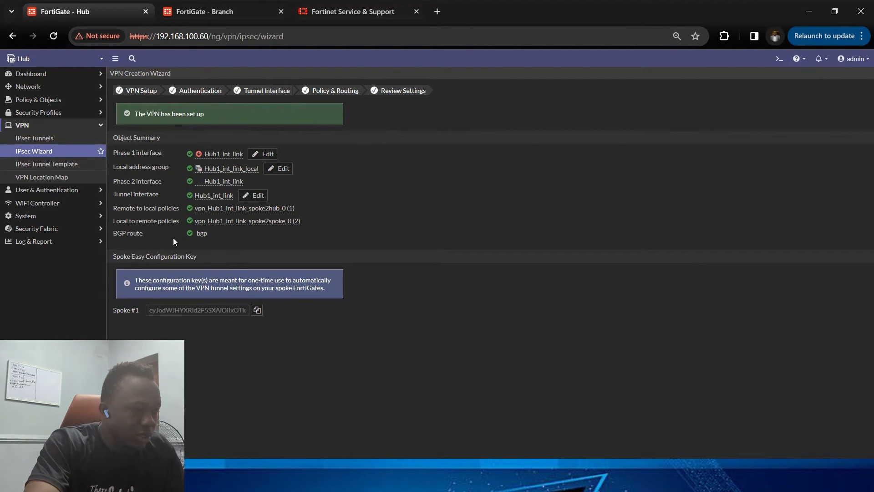
# Step: Copy the Spoke #1 easy configuration key and open the IPsec tunnel list
pyautogui.moveTo(108, 256); pyautogui.dragTo(212, 258)
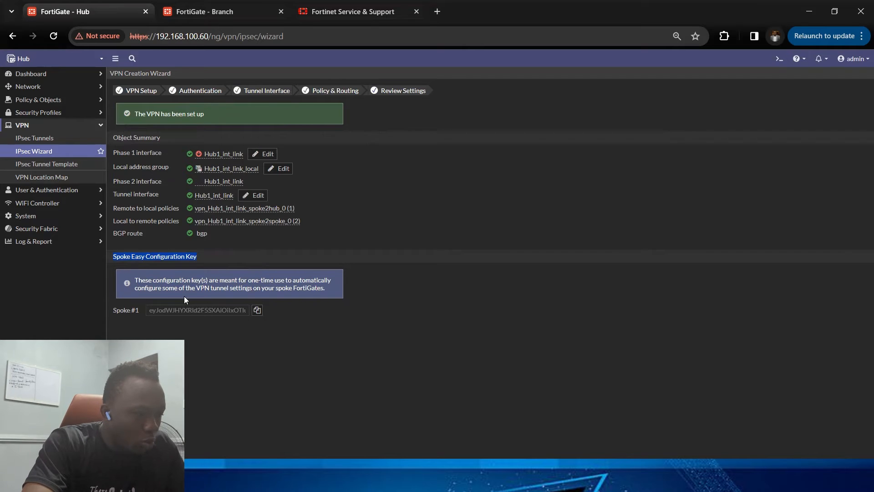
pyautogui.click(256, 311)
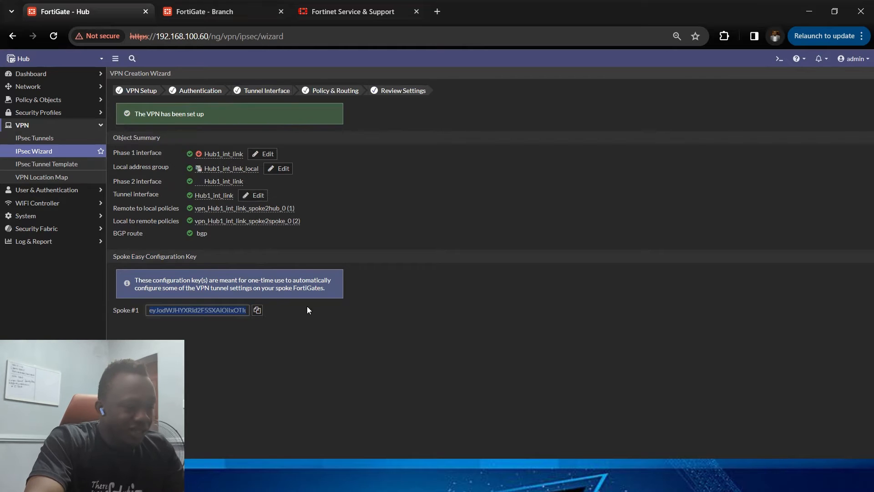
pyautogui.click(415, 464)
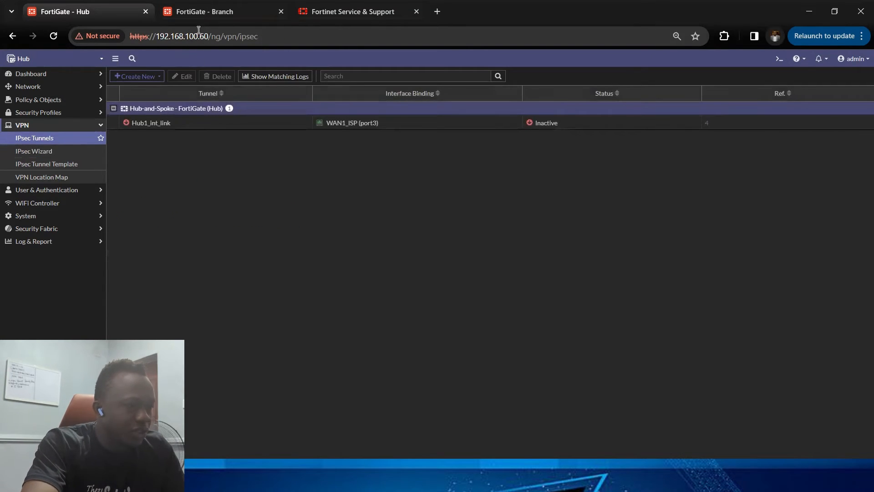
# Step: Switch to the Branch FortiGate and start a new tunnel with the IPsec Wizard
pyautogui.click(225, 14)
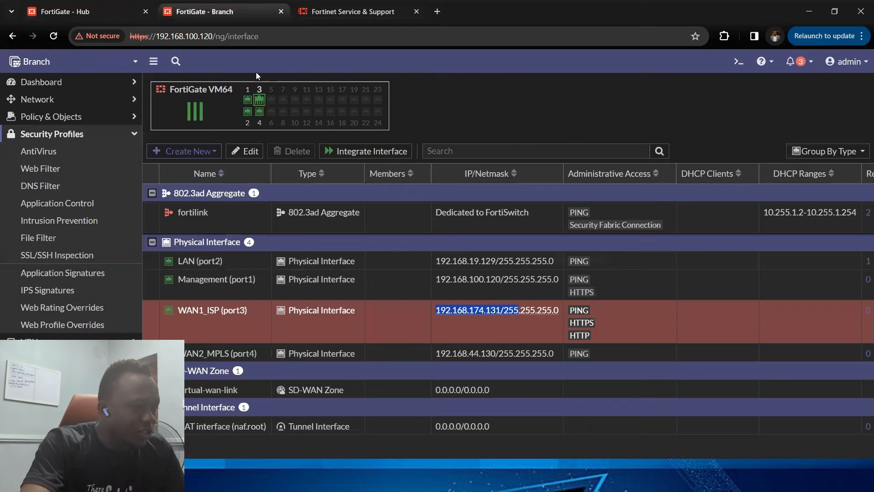
pyautogui.click(64, 133)
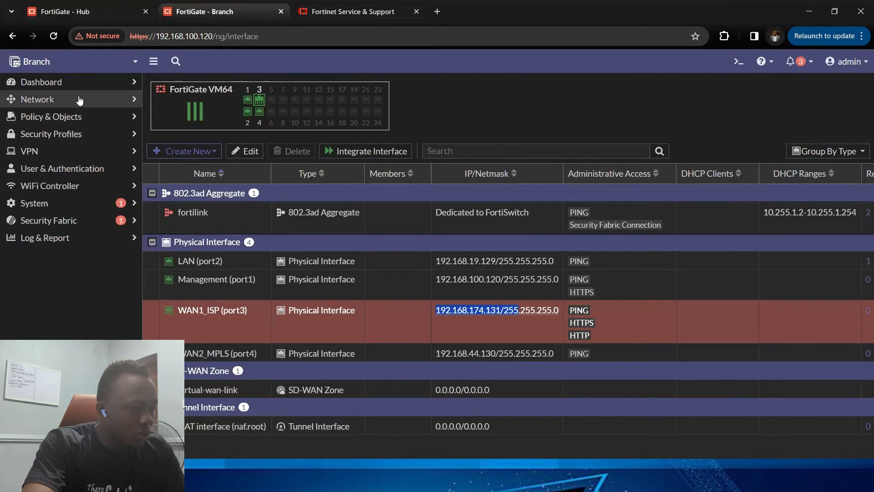
pyautogui.click(64, 150)
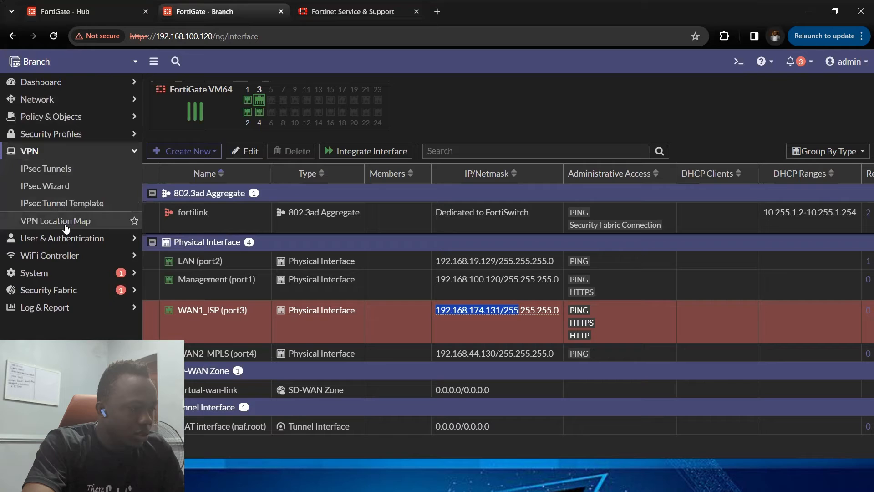
pyautogui.click(86, 172)
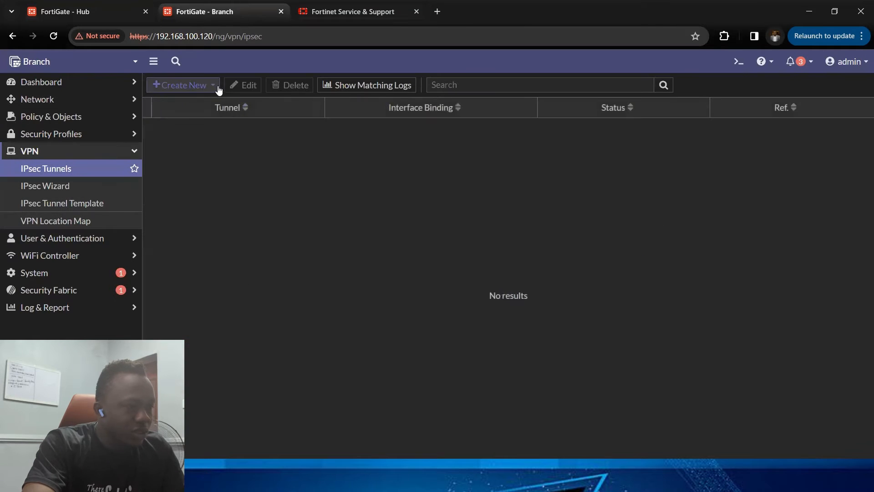
pyautogui.click(196, 85)
pyautogui.click(204, 107)
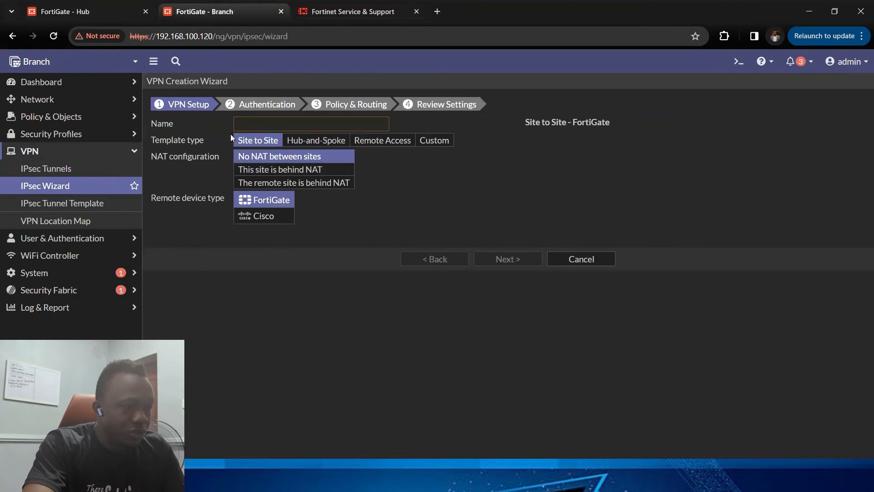
# Step: Name the tunnel spoke1_int and choose the Hub-and-Spoke template with the Spoke role
pyautogui.click(297, 124)
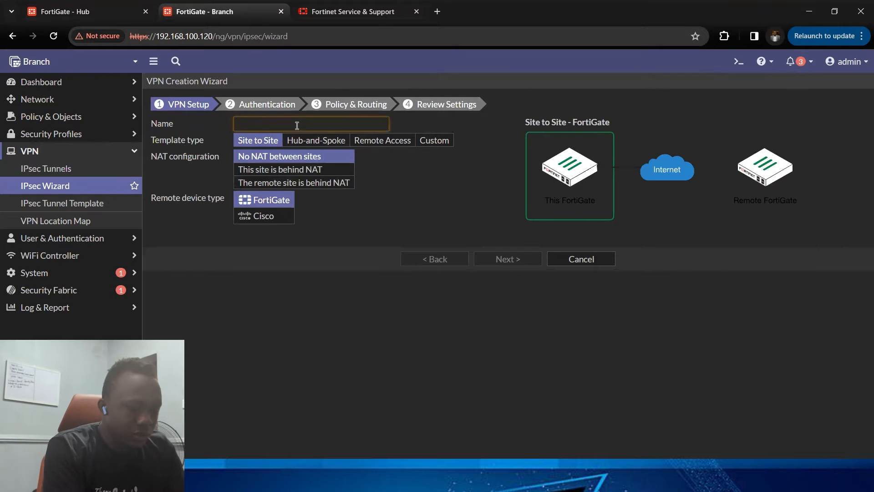
pyautogui.write('spo')
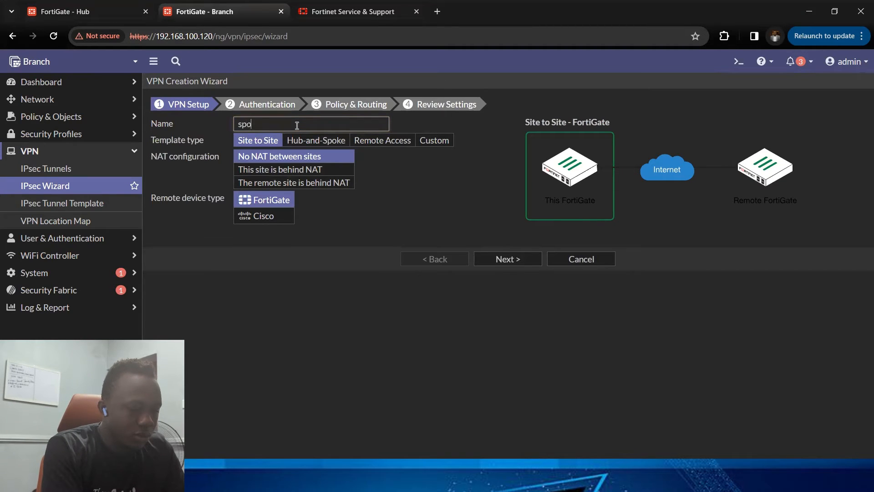
pyautogui.write('ke1')
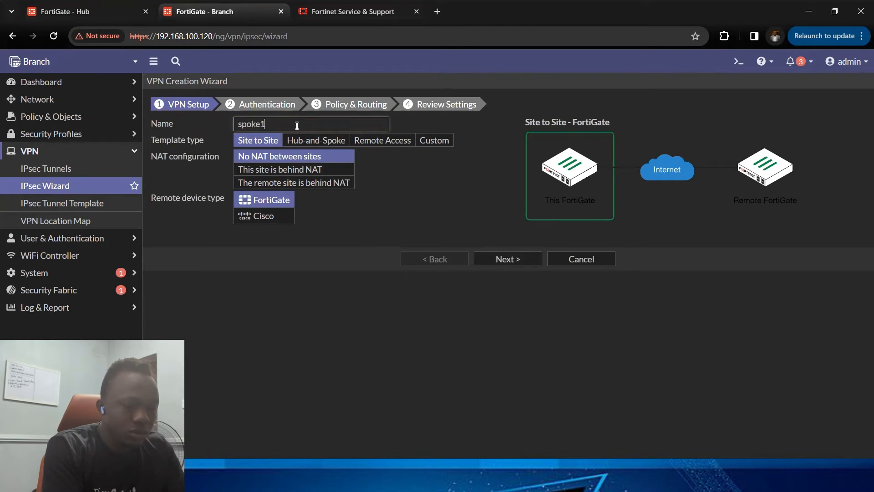
pyautogui.write('_')
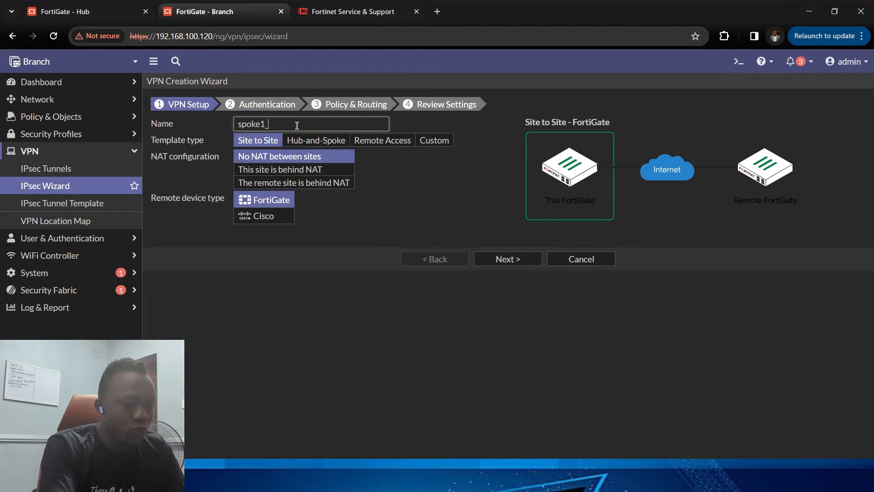
pyautogui.write('inte')
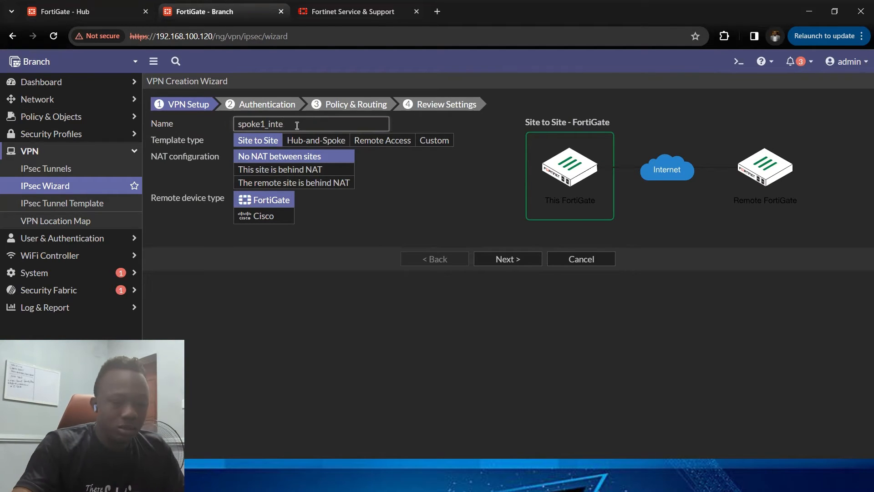
pyautogui.press('BackSpace')
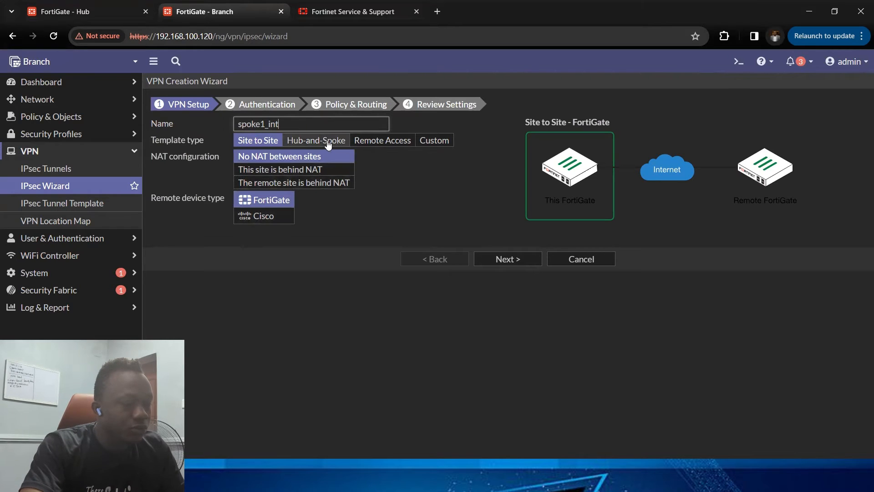
pyautogui.click(314, 141)
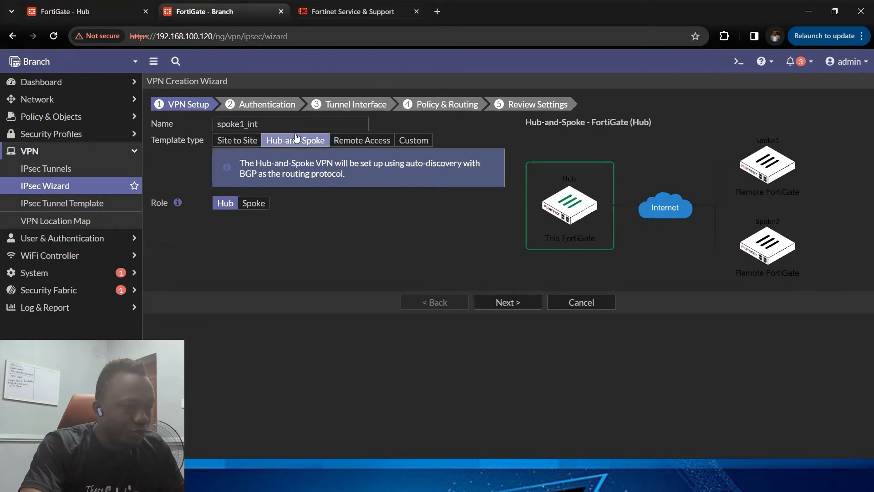
pyautogui.click(253, 203)
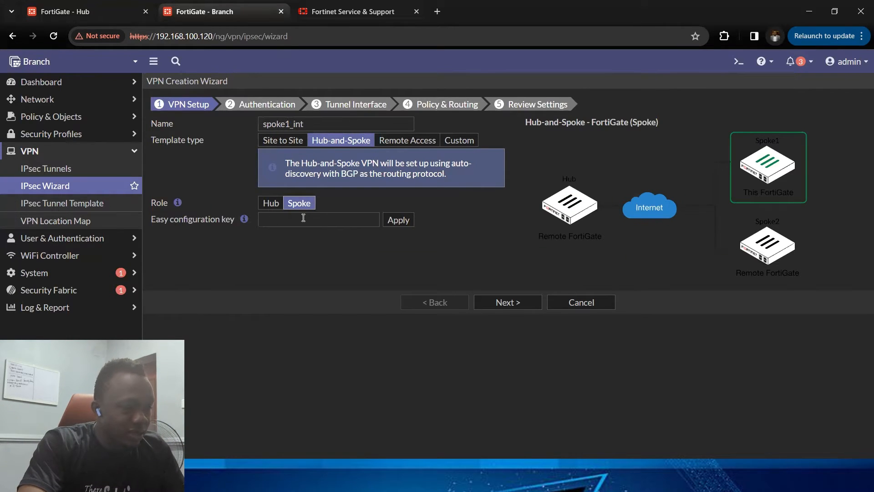
# Step: Paste and apply the easy configuration key from the Hub, then continue to Authentication
pyautogui.click(281, 222)
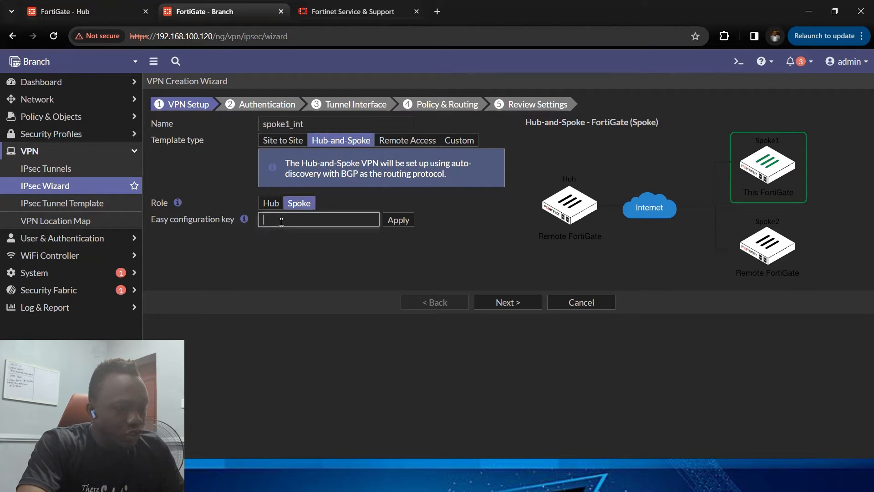
pyautogui.hotkey('ctrl', 'v')
pyautogui.click(392, 222)
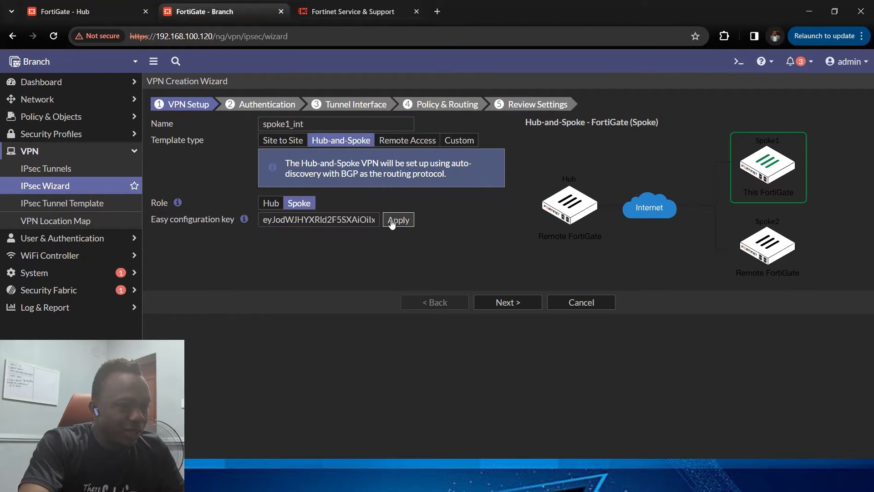
pyautogui.click(508, 303)
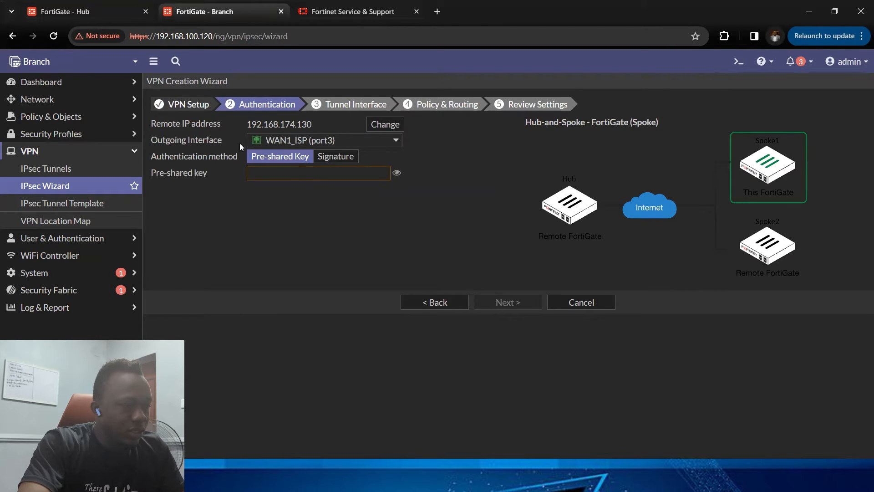
# Step: Select WAN1_ISP (port3) as the outgoing interface and enter the pre-shared key
pyautogui.click(361, 144)
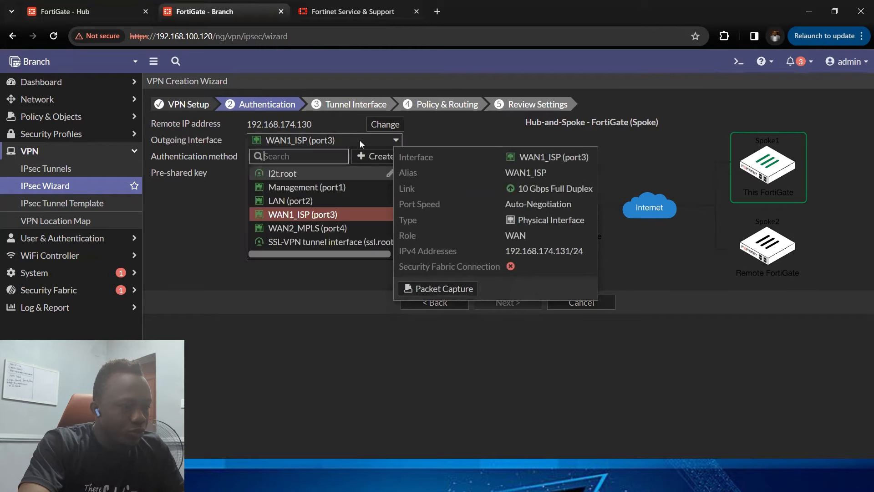
pyautogui.click(314, 214)
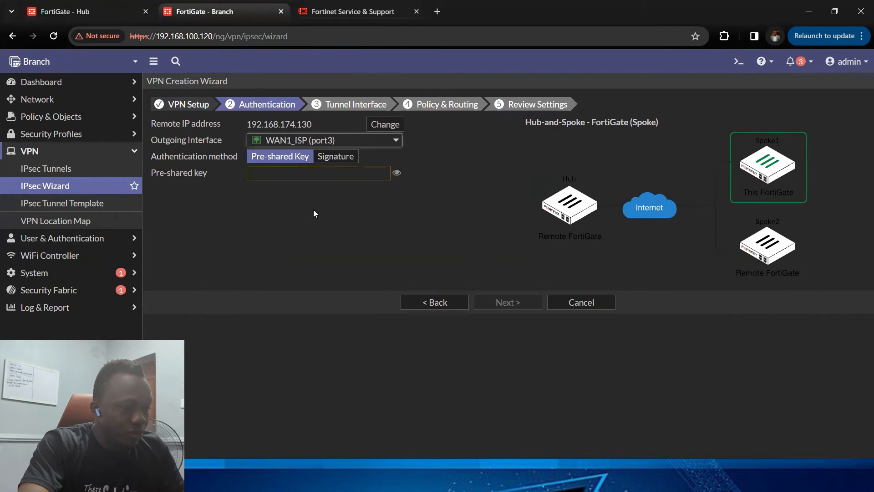
pyautogui.click(318, 175)
pyautogui.write('•••••')
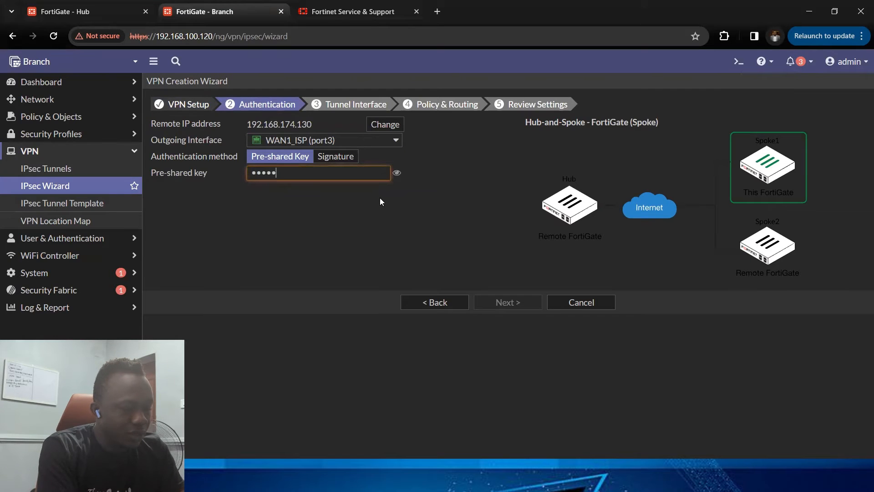
pyautogui.write('•••')
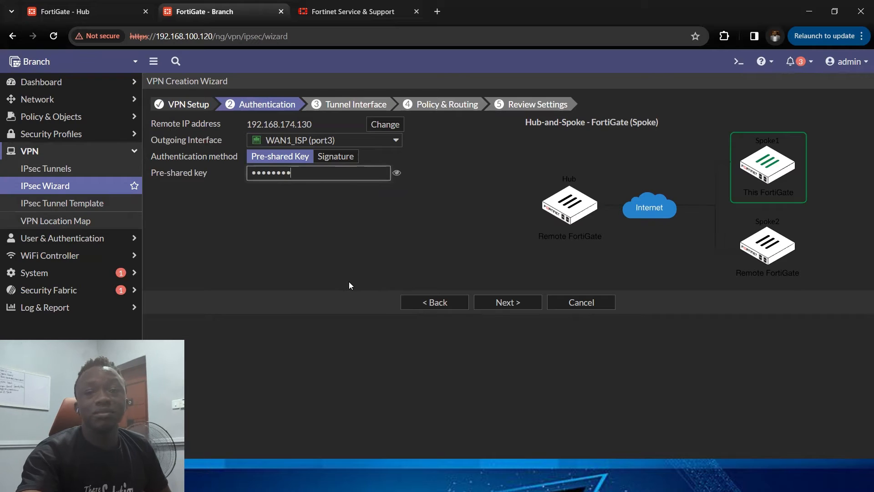
# Step: Finish entering the pre-shared key and continue past the Tunnel Interface page
pyautogui.click(503, 306)
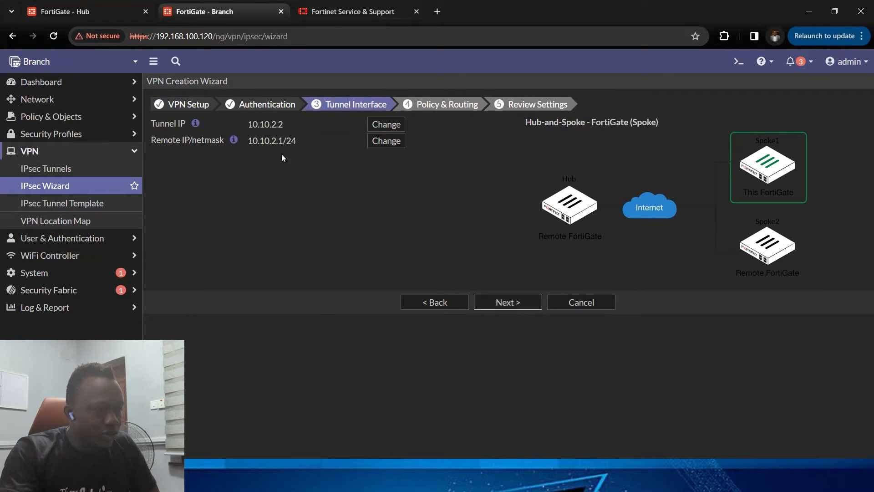
pyautogui.click(510, 301)
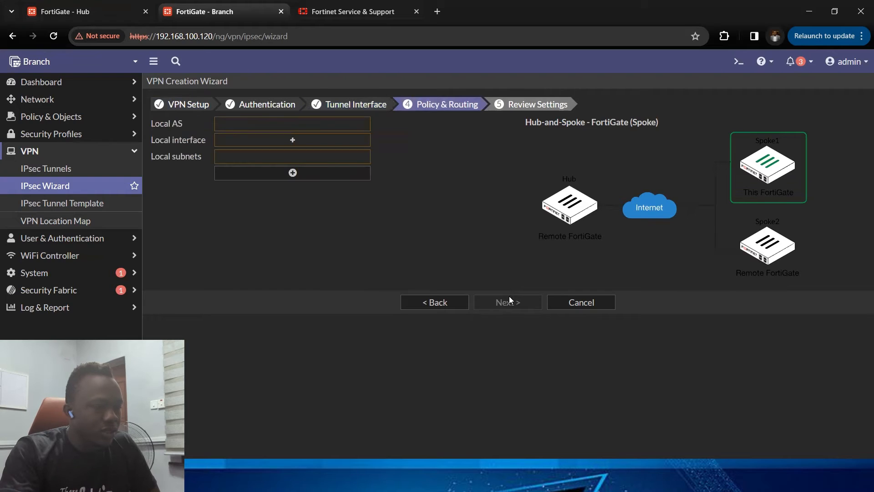
# Step: Set the Local AS to 65000 and add LAN (port2) as the local interface
pyautogui.click(277, 123)
pyautogui.write('5')
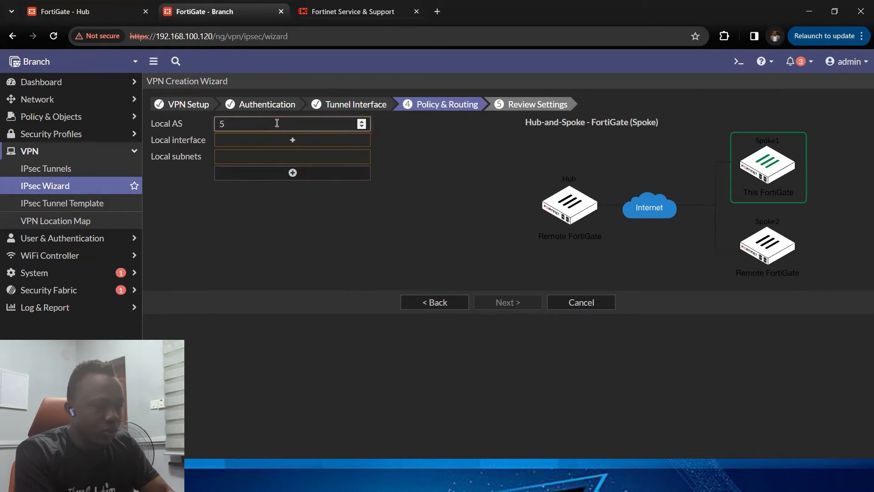
pyautogui.press('BackSpace')
pyautogui.write('65000')
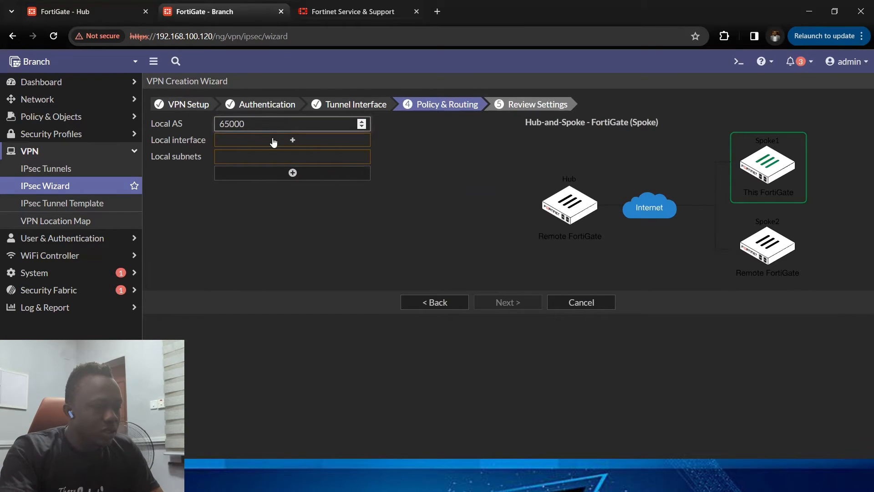
pyautogui.click(273, 142)
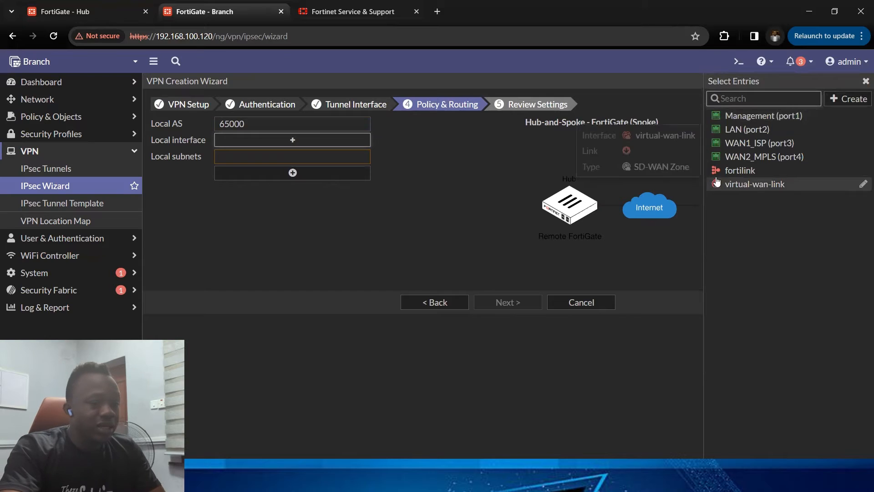
pyautogui.click(769, 136)
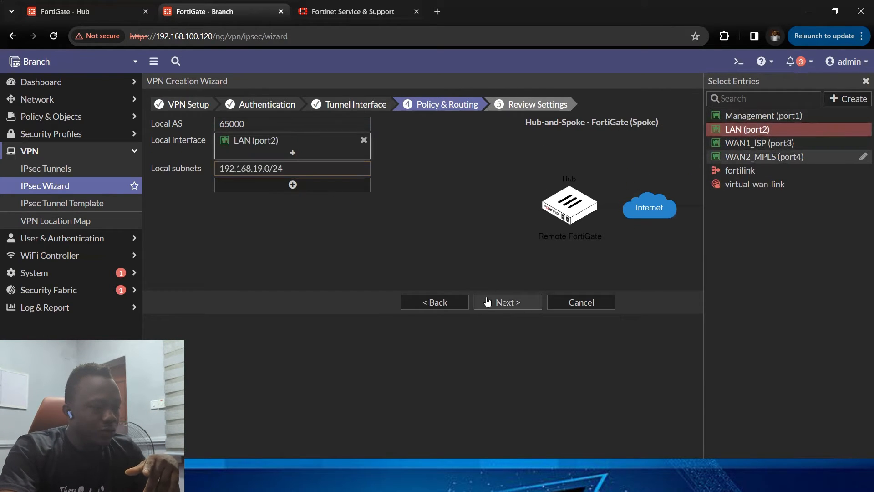
# Step: Review the settings, create the VPN, and open the tunnel list
pyautogui.click(502, 302)
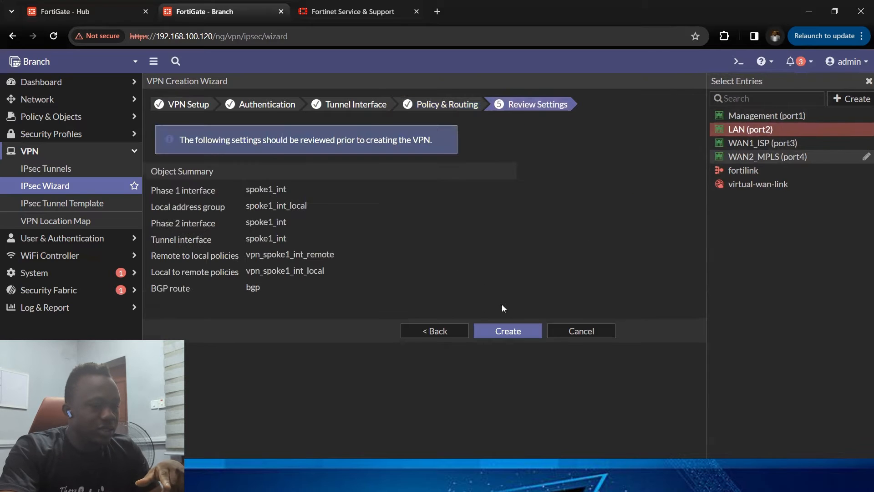
pyautogui.click(504, 328)
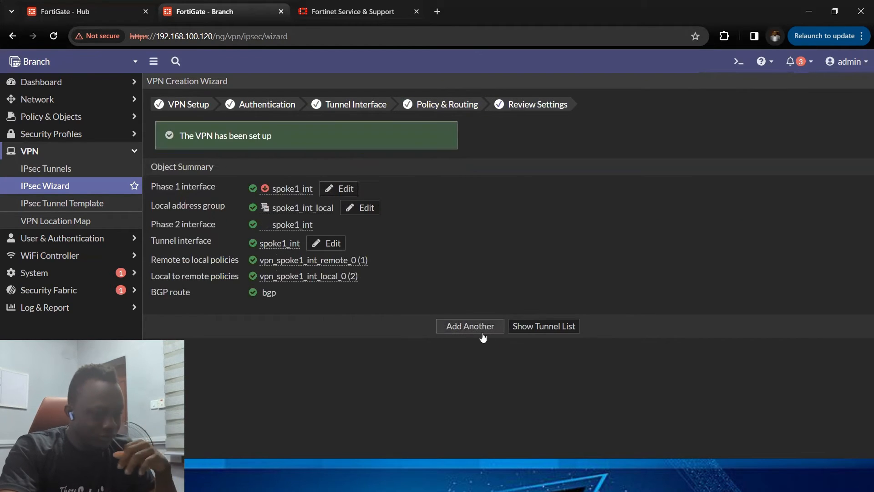
pyautogui.click(542, 326)
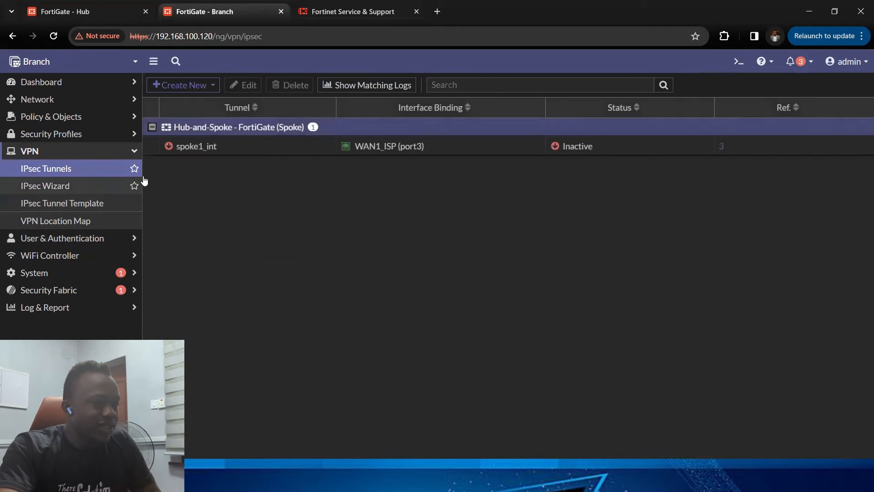
# Step: Compare the tunnel status in the IPsec tunnel lists of the Branch and Hub FortiGates
pyautogui.click(77, 175)
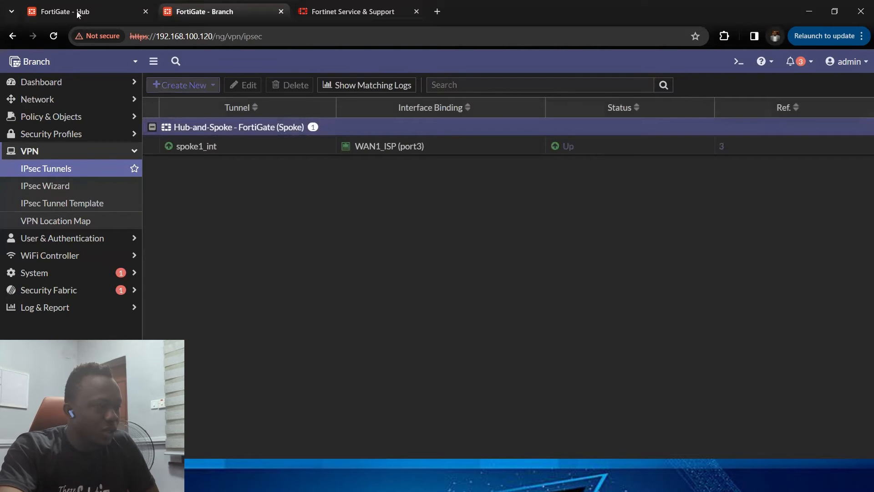
pyautogui.click(122, 14)
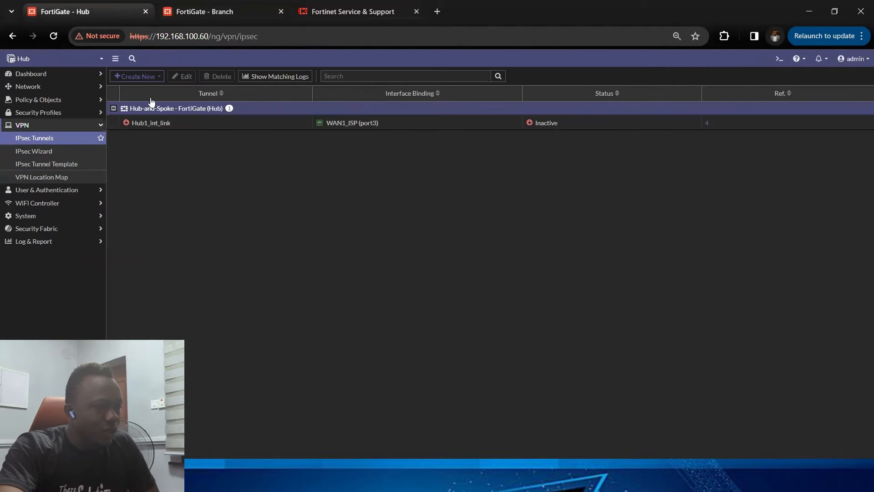
pyautogui.click(57, 138)
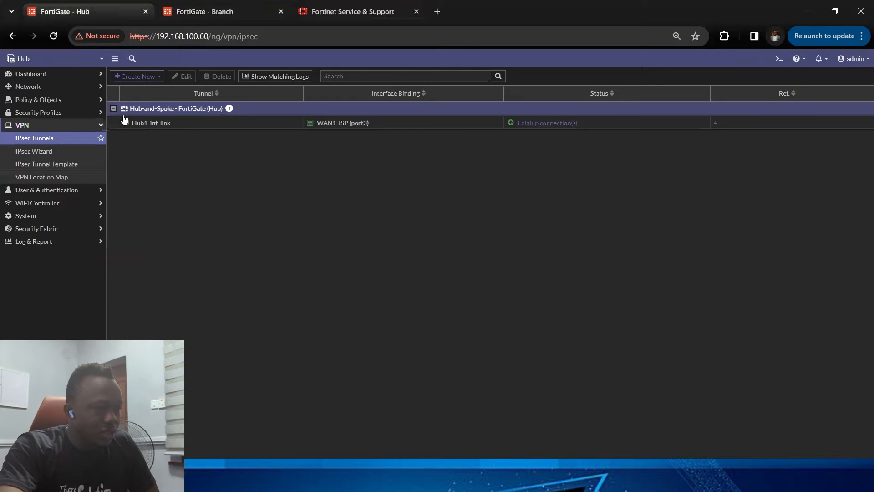
pyautogui.click(257, 10)
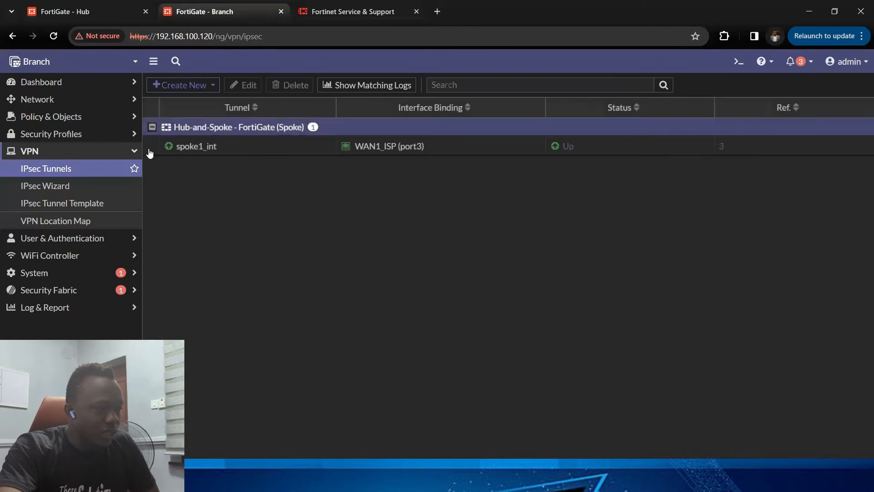
pyautogui.click(93, 10)
pyautogui.click(213, 12)
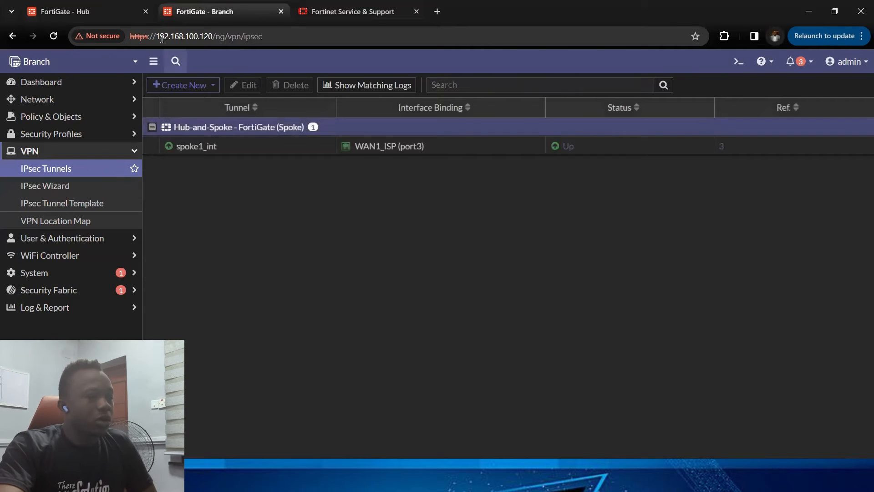
pyautogui.click(130, 9)
pyautogui.click(224, 9)
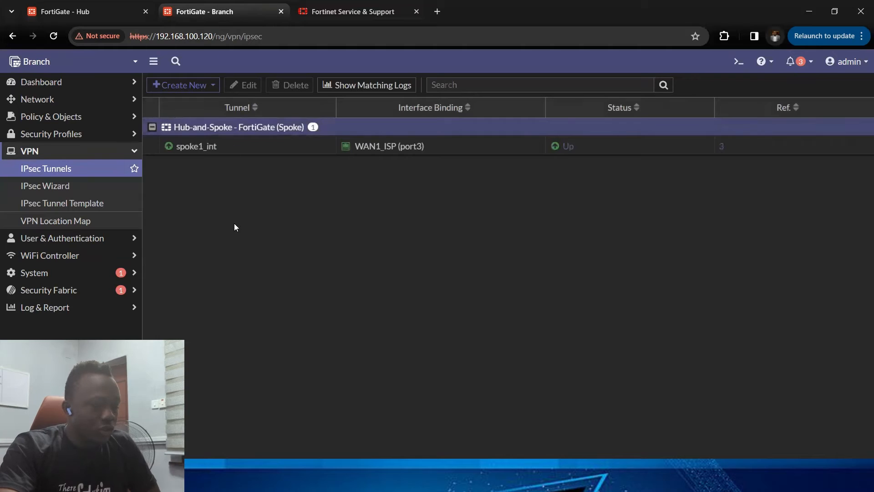
# Step: Switch to the presentation slide show to review the Data-center-Branch connectivity slide, then leave it
pyautogui.press('super')
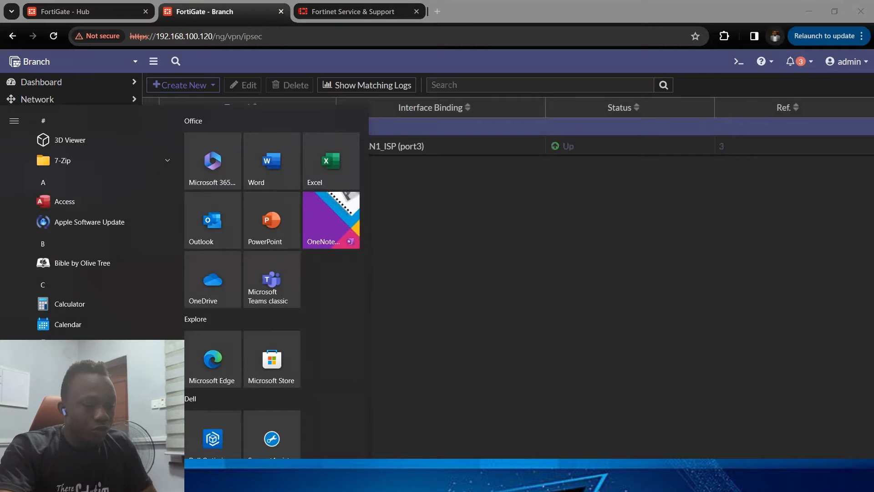
pyautogui.moveTo(569, 479)
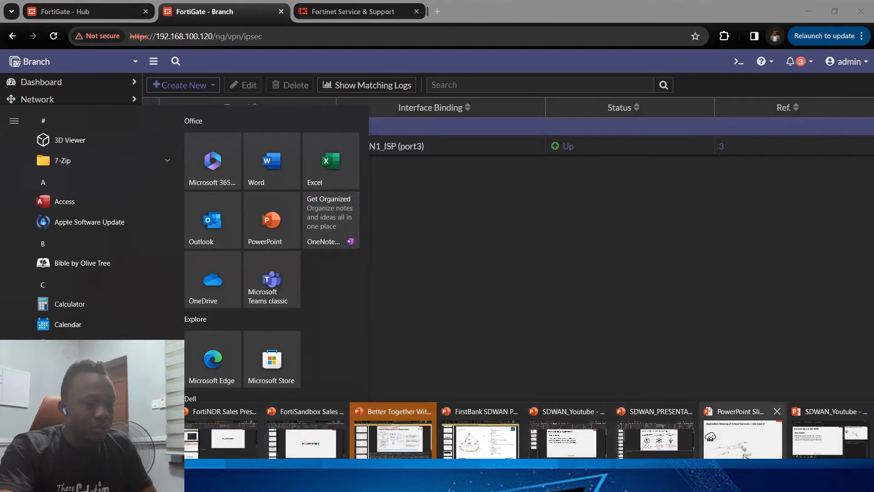
pyautogui.click(621, 373)
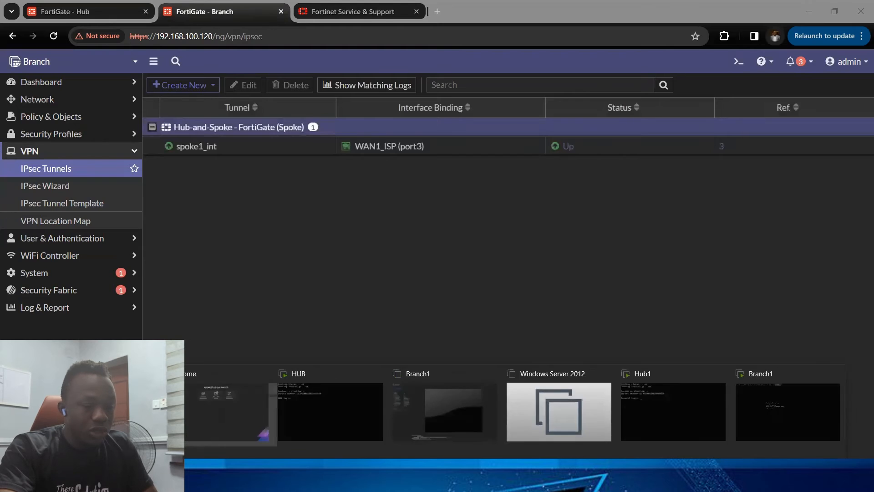
pyautogui.click(745, 430)
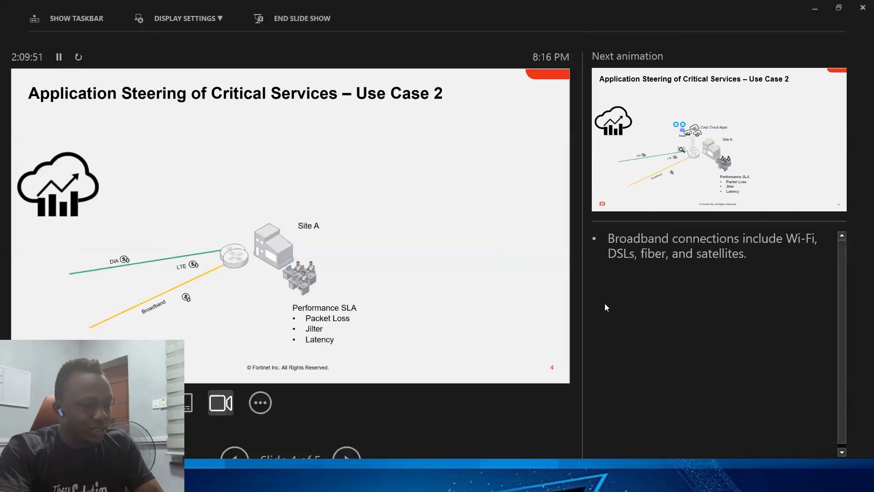
pyautogui.click(408, 260)
pyautogui.press('Left')
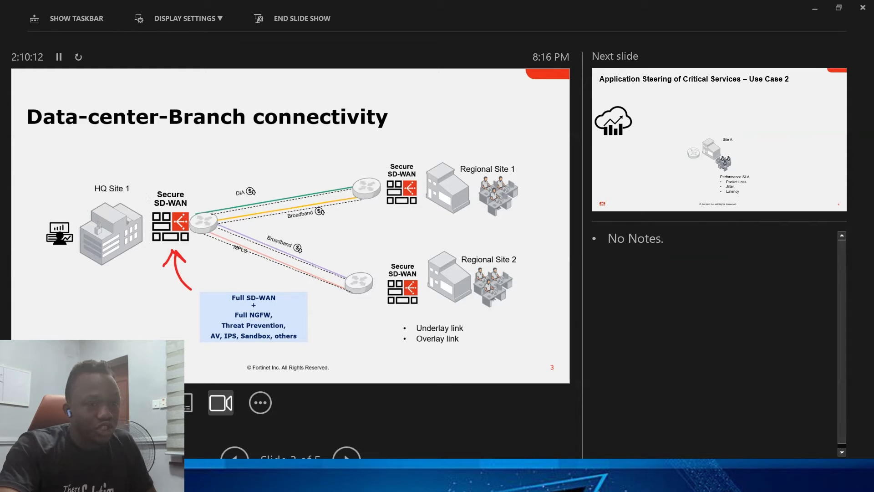
pyautogui.click(815, 9)
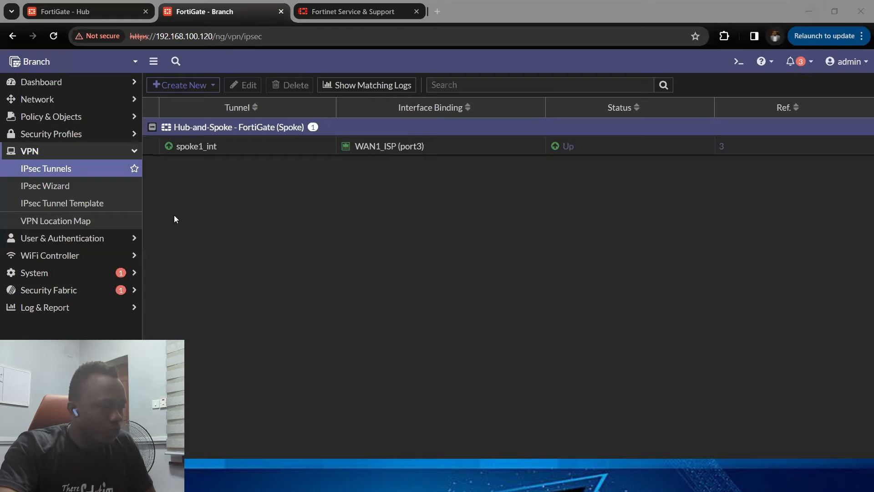
# Step: Open the Branch firewall policy list, declining the new policy list layout
pyautogui.click(95, 153)
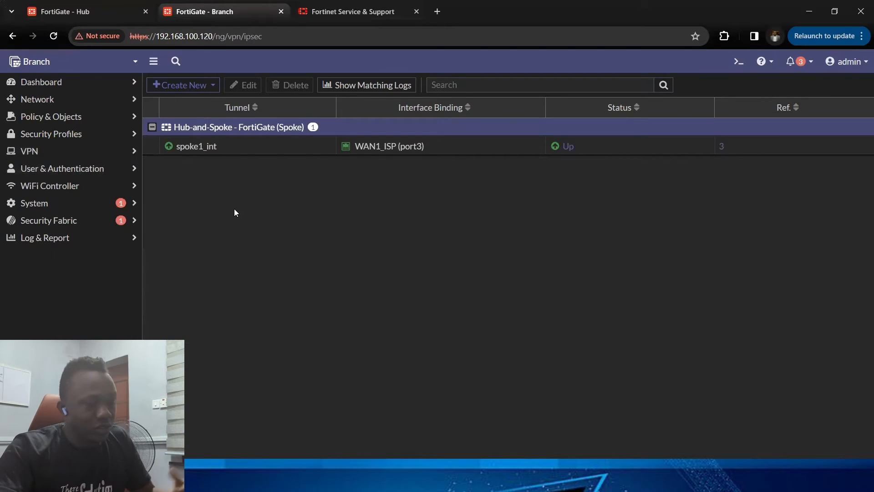
pyautogui.click(119, 117)
pyautogui.click(78, 141)
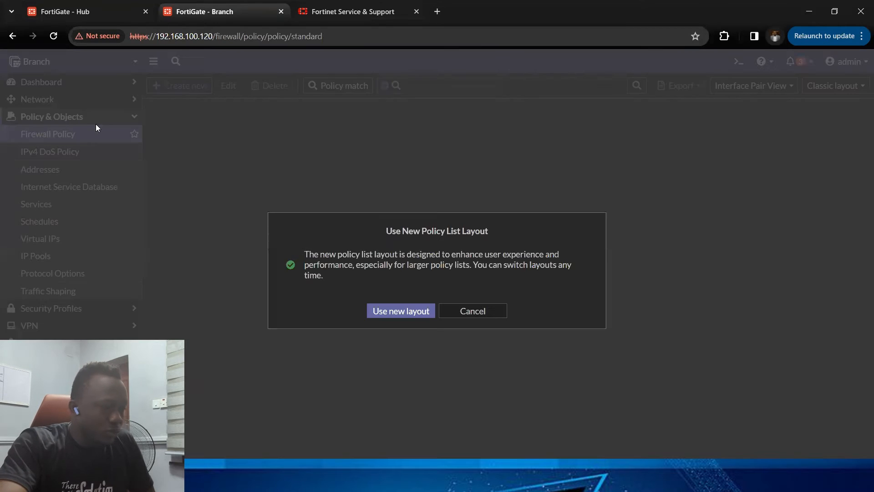
pyautogui.click(466, 311)
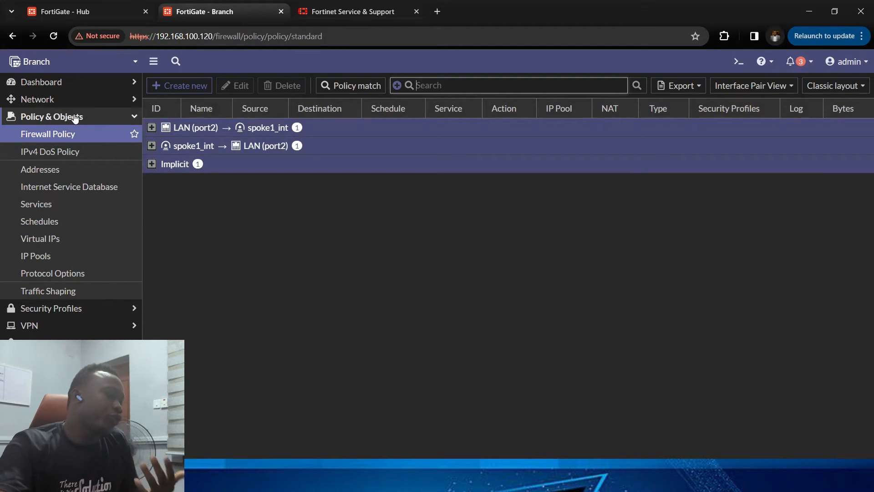
# Step: Open the Branch network interfaces list
pyautogui.click(76, 117)
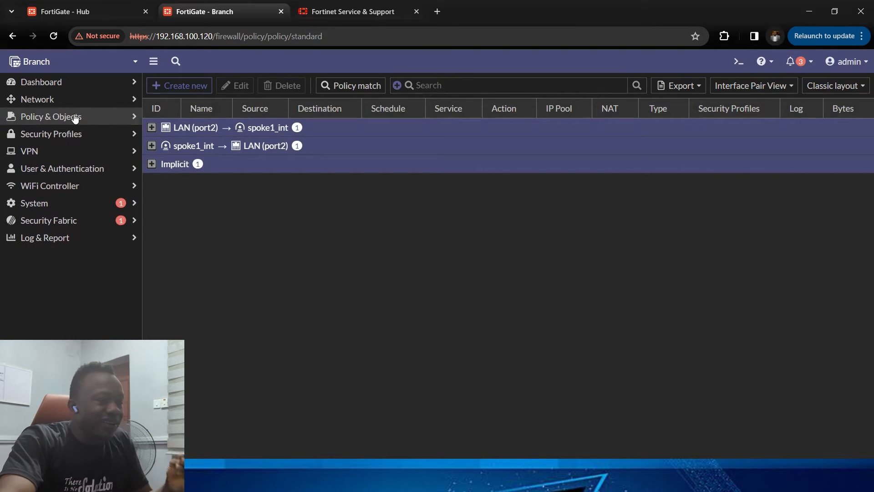
pyautogui.click(86, 103)
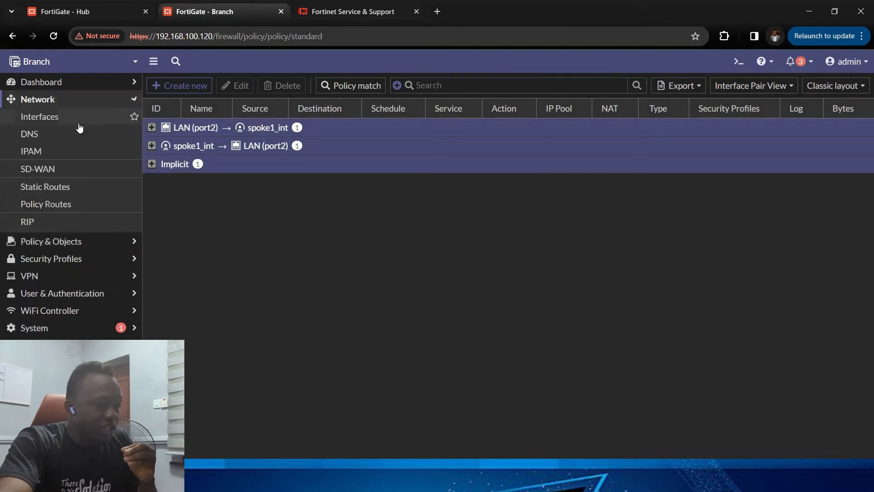
pyautogui.click(75, 121)
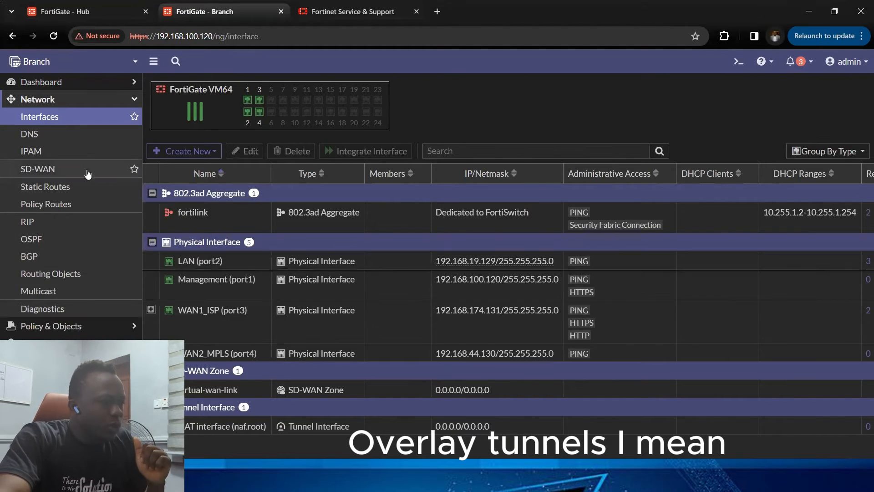
# Step: Return to the firewall policies, switch the list to the By Sequence view, and examine the VPN policies
pyautogui.click(85, 100)
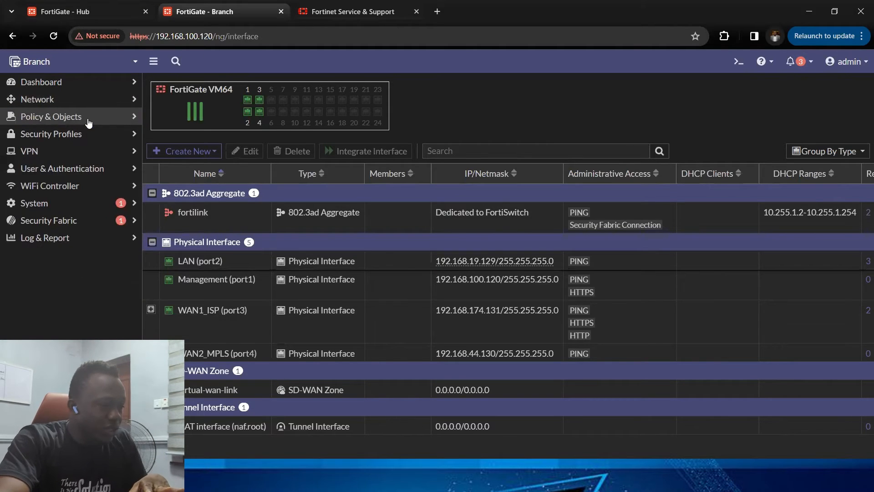
pyautogui.click(89, 119)
pyautogui.click(68, 134)
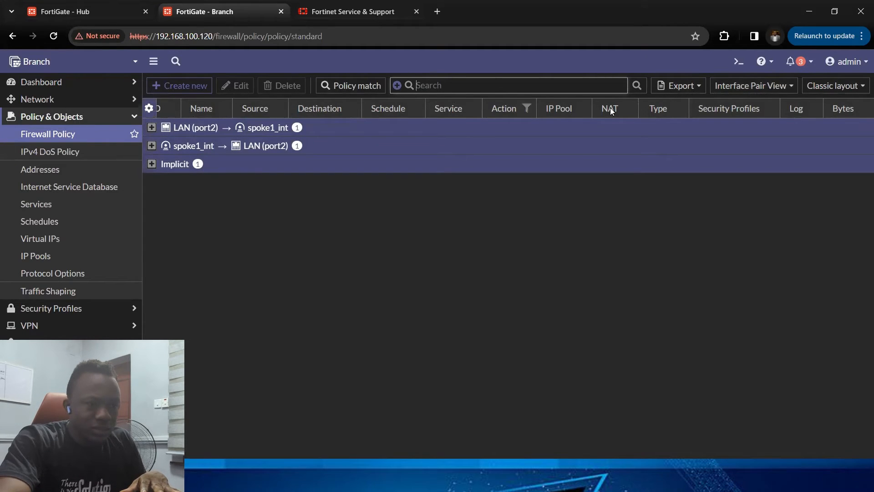
pyautogui.click(765, 86)
pyautogui.click(753, 114)
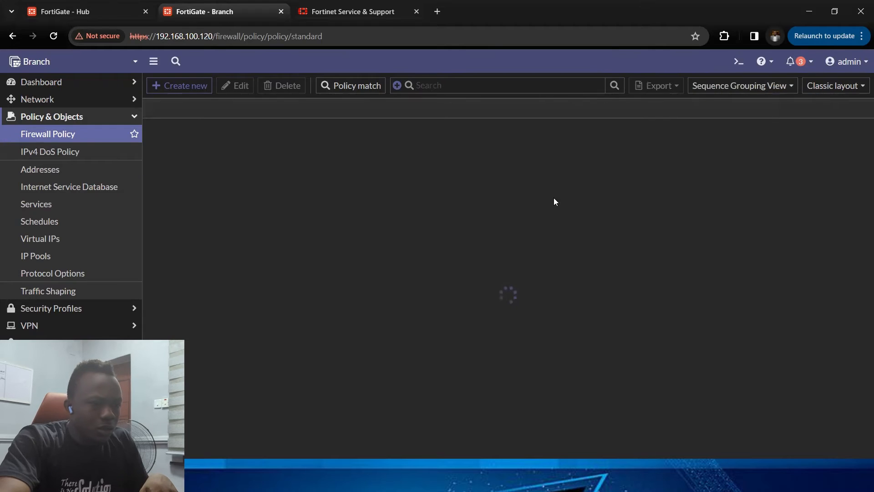
pyautogui.click(736, 82)
pyautogui.click(728, 131)
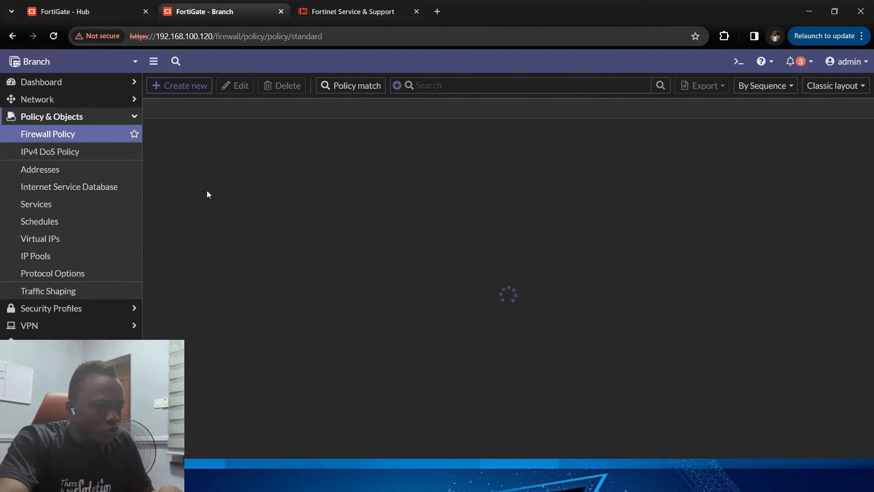
pyautogui.click(255, 129)
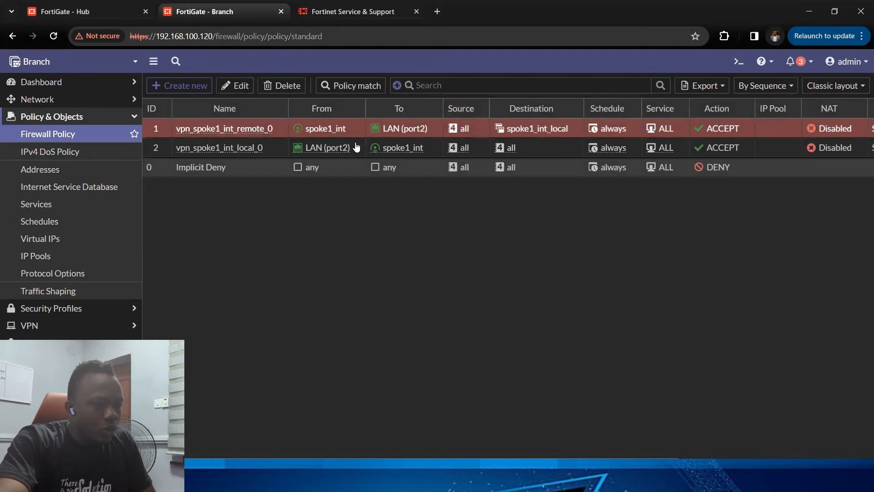
pyautogui.moveTo(382, 145)
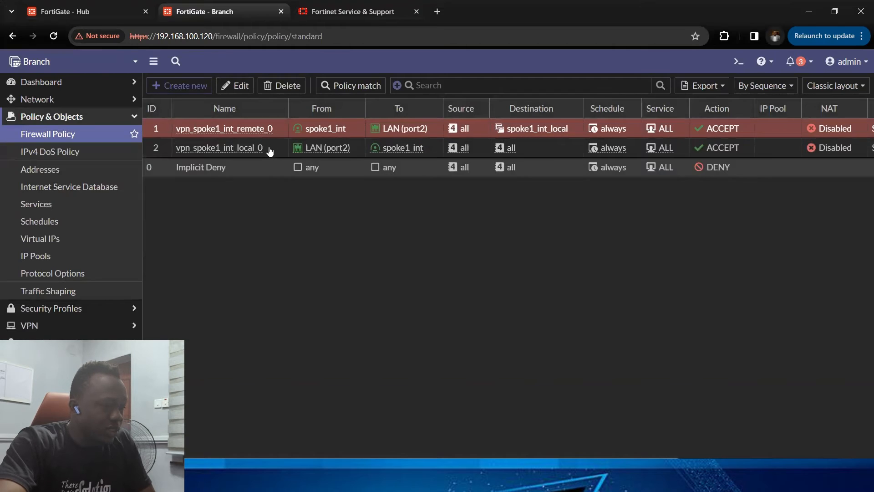
pyautogui.moveTo(250, 151)
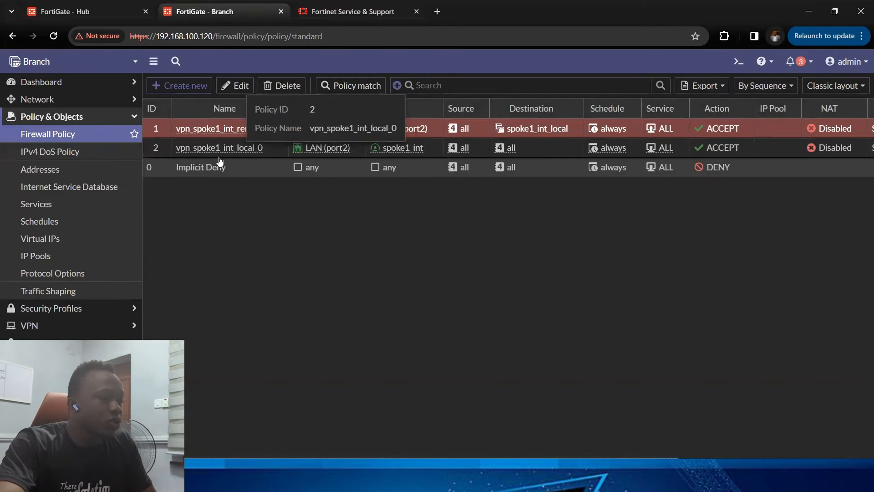
pyautogui.moveTo(306, 131)
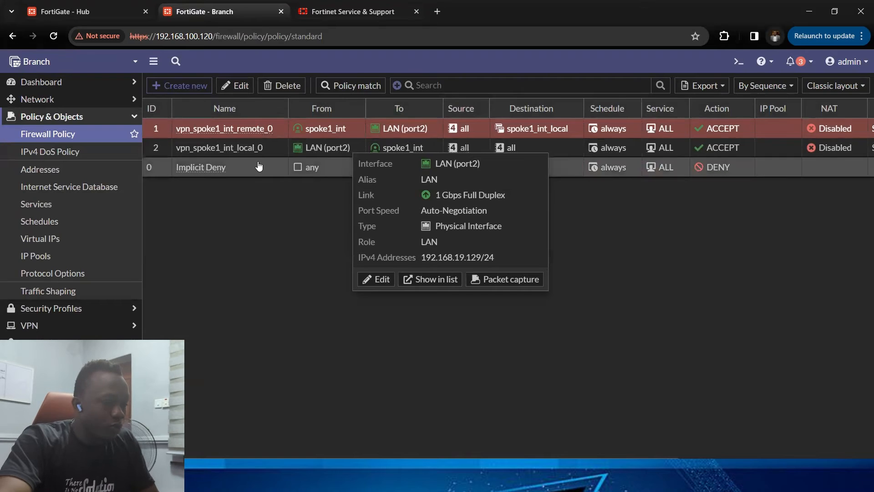
pyautogui.click(69, 99)
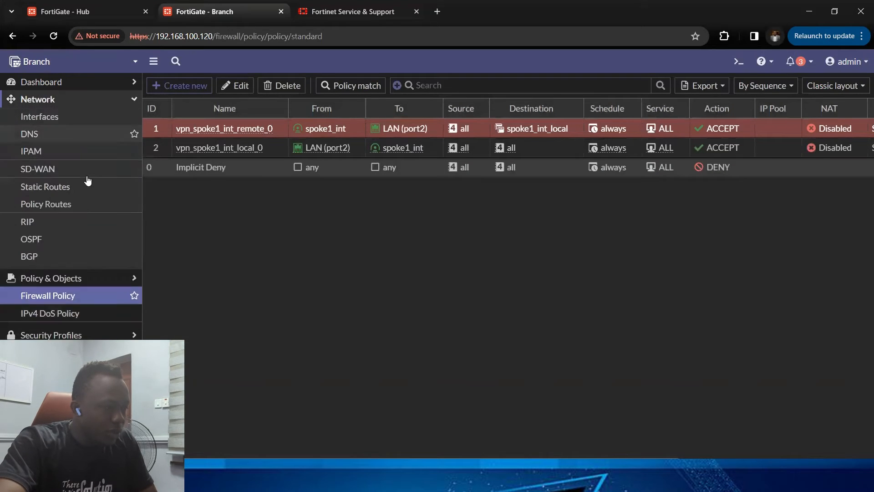
pyautogui.click(113, 172)
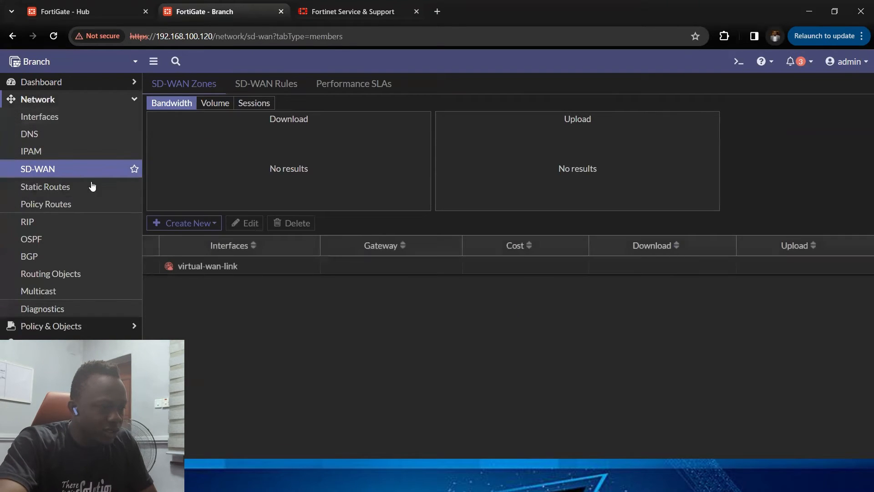
pyautogui.click(202, 224)
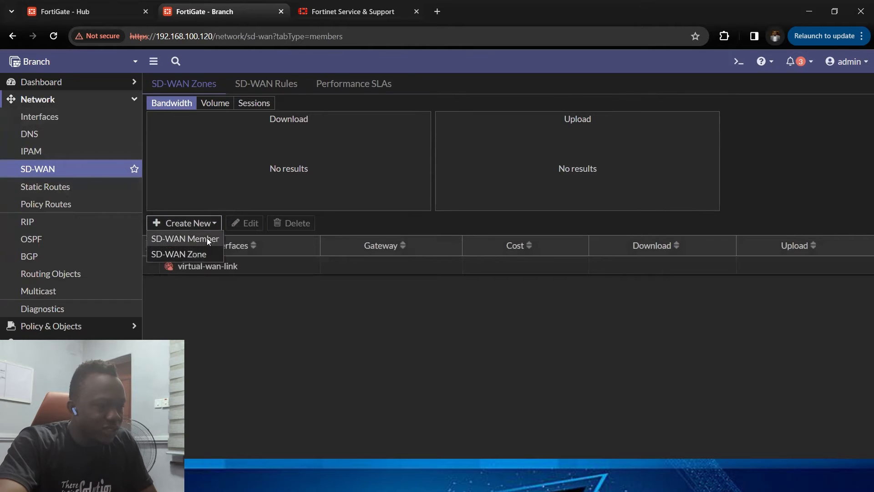
pyautogui.click(206, 237)
pyautogui.click(318, 119)
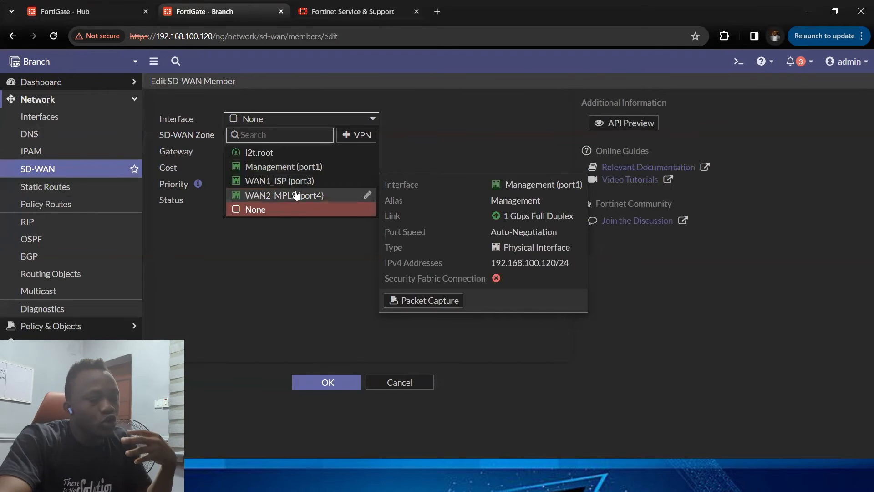
pyautogui.moveTo(297, 198)
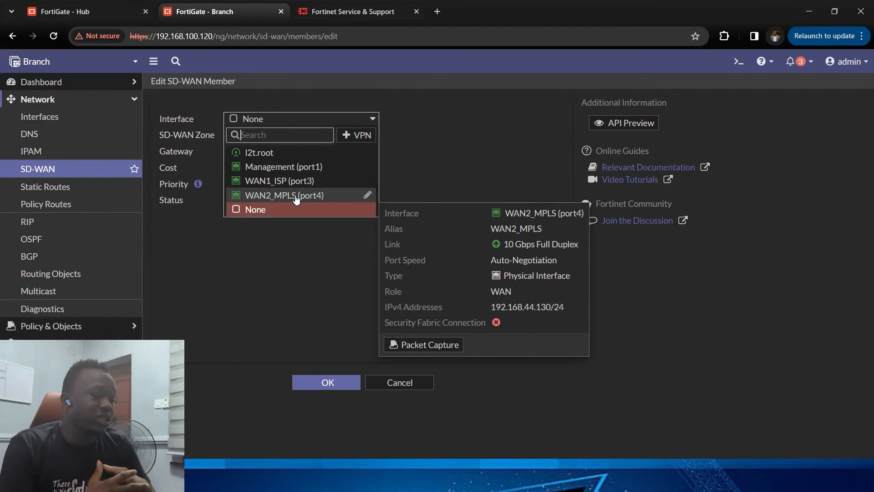
pyautogui.click(398, 386)
pyautogui.click(394, 385)
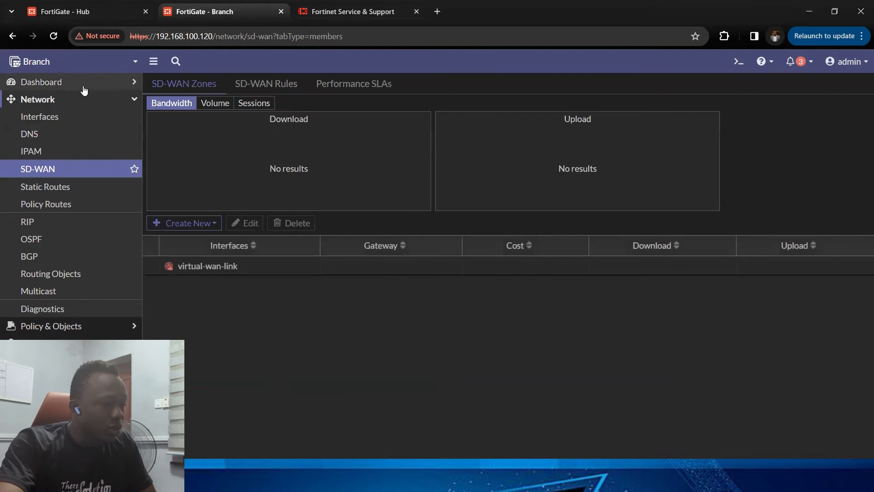
# Step: Delete both VPN firewall policies on the Branch FortiGate
pyautogui.click(86, 99)
pyautogui.click(90, 119)
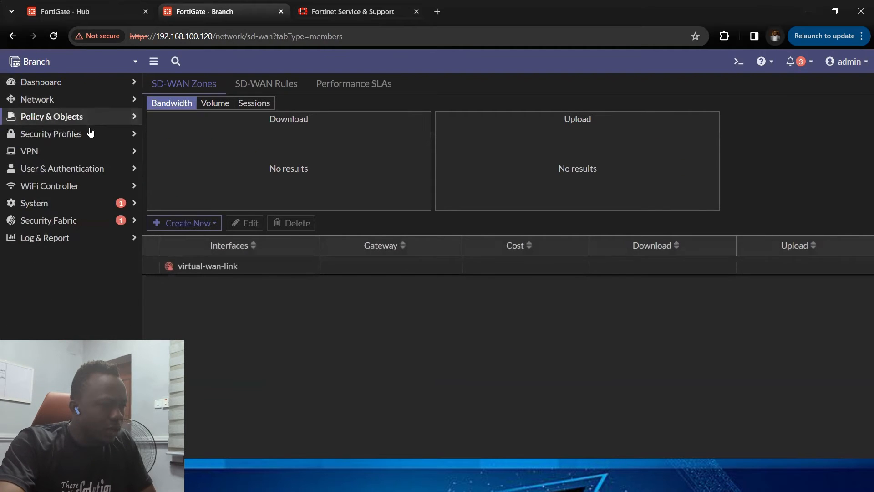
pyautogui.click(91, 134)
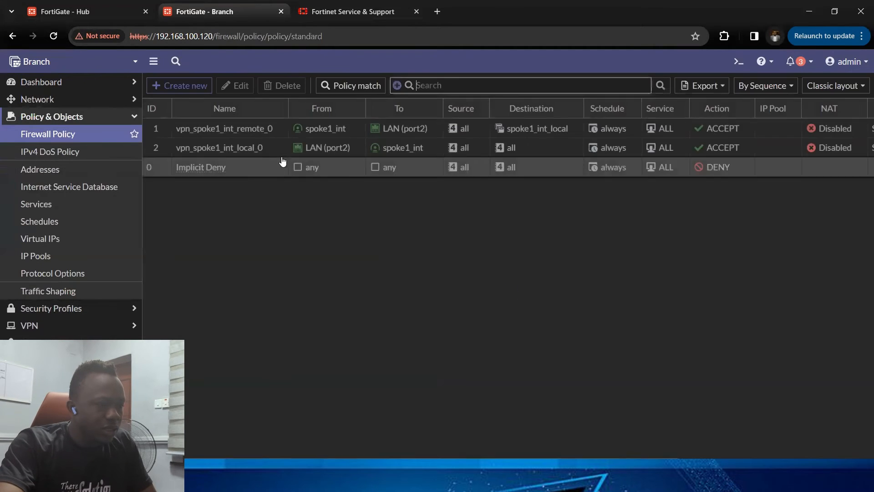
pyautogui.click(262, 132)
pyautogui.keyDown('shift'); pyautogui.click(253, 147); pyautogui.keyUp('shift')
pyautogui.click(293, 88)
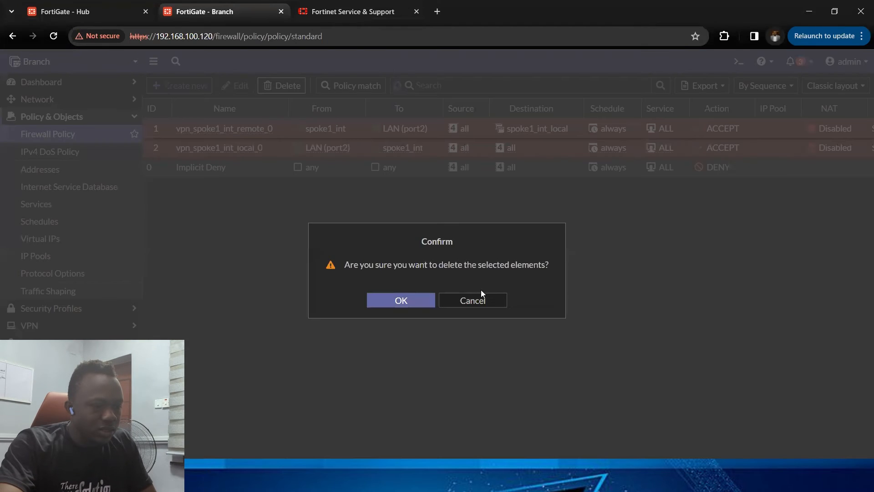
pyautogui.click(424, 301)
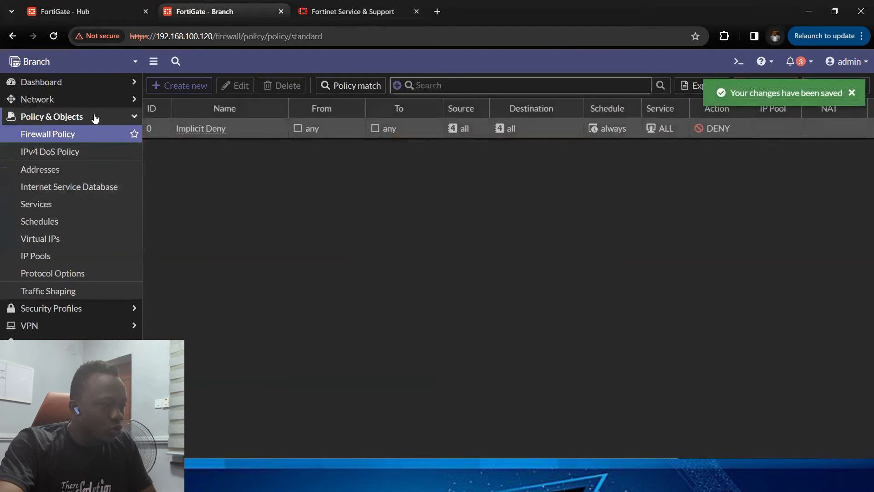
# Step: Open the Branch BGP settings and select the neighbor address 10.10.2.1
pyautogui.click(93, 101)
pyautogui.click(69, 256)
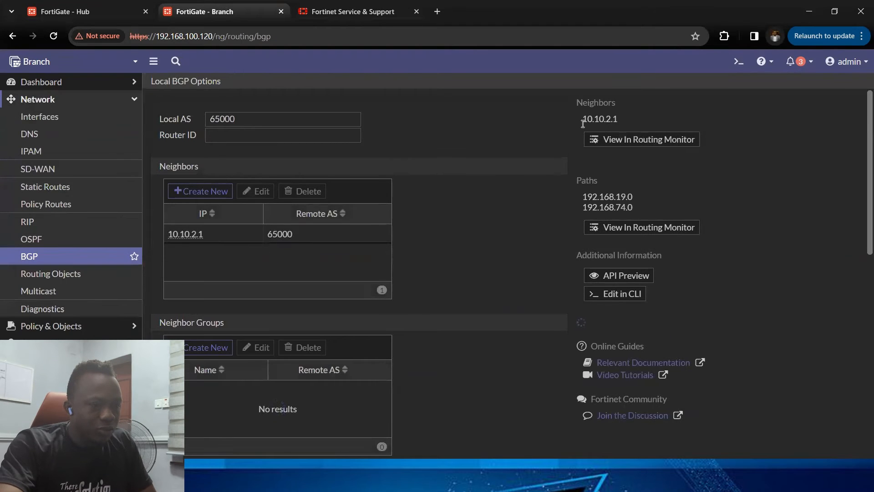
pyautogui.doubleClick(584, 123)
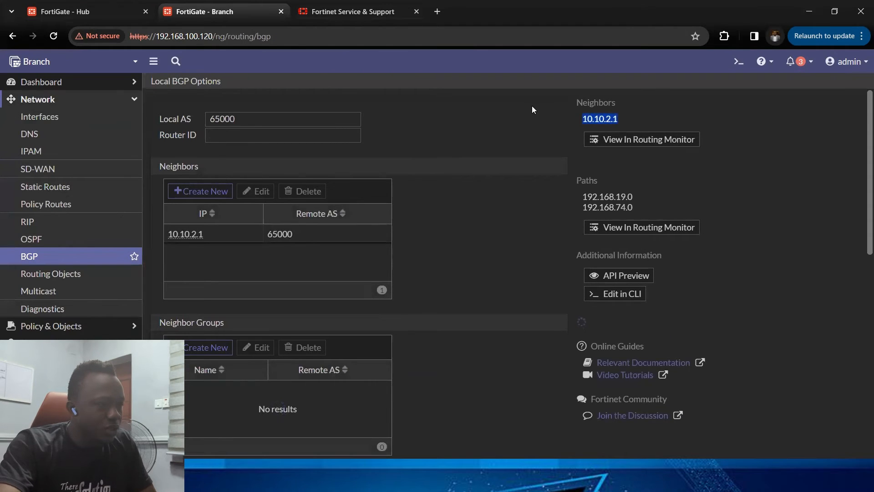
# Step: Switch to the Hub FortiGate and check its BGP neighbor status in the routing monitor
pyautogui.click(82, 12)
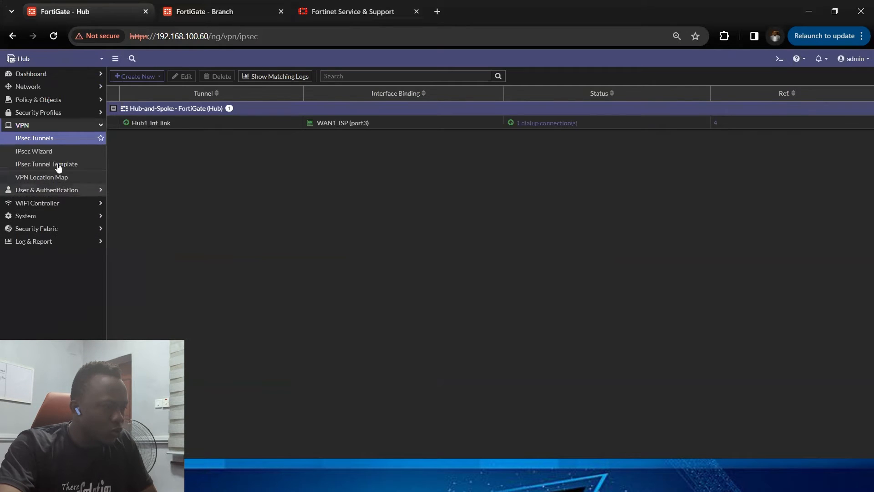
pyautogui.click(62, 87)
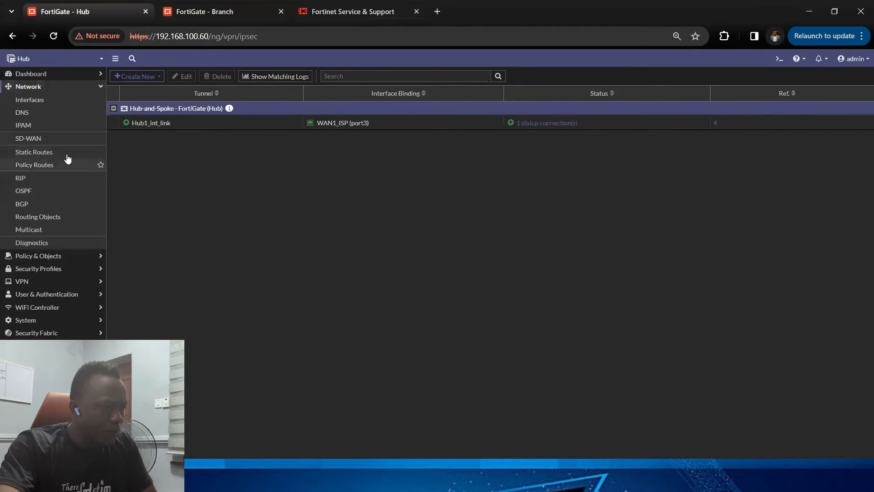
pyautogui.click(52, 204)
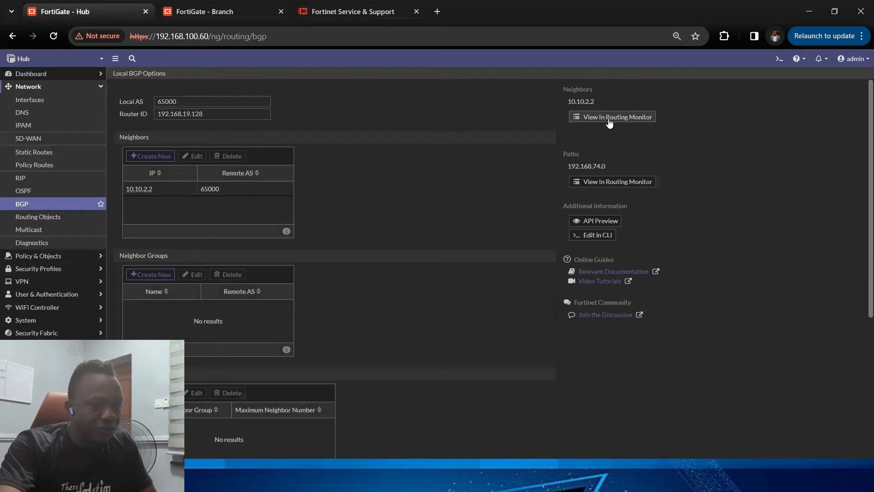
pyautogui.click(608, 118)
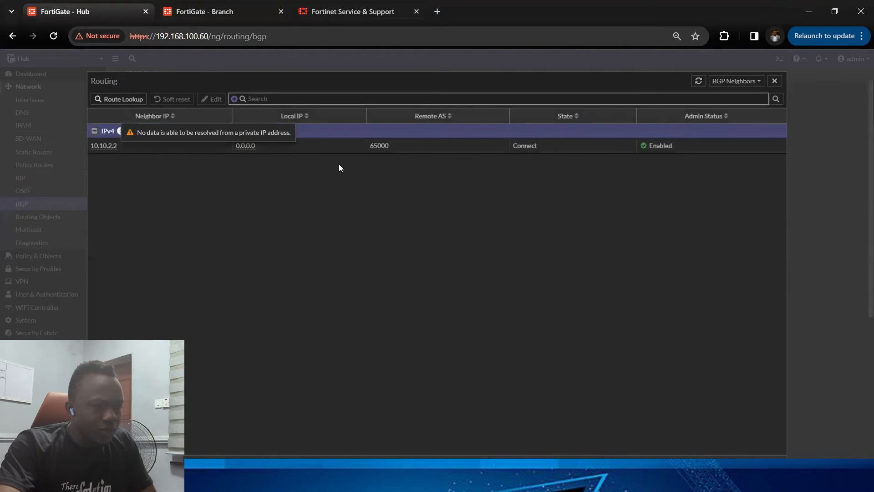
pyautogui.click(773, 82)
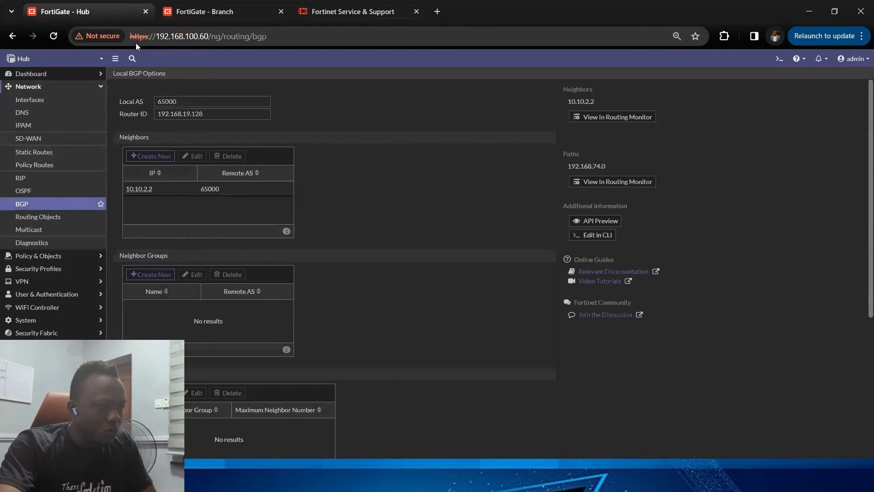
# Step: Return to the Branch FortiGate and check its BGP neighbor status in the routing monitor
pyautogui.click(199, 14)
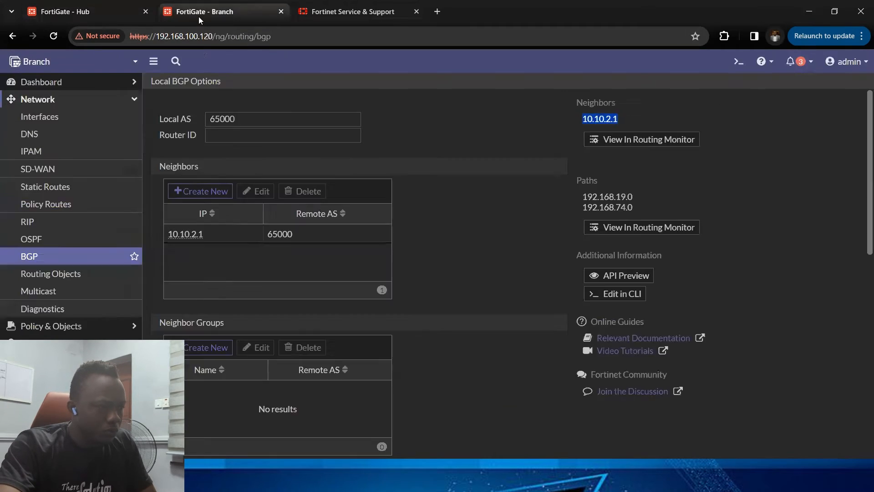
pyautogui.click(648, 142)
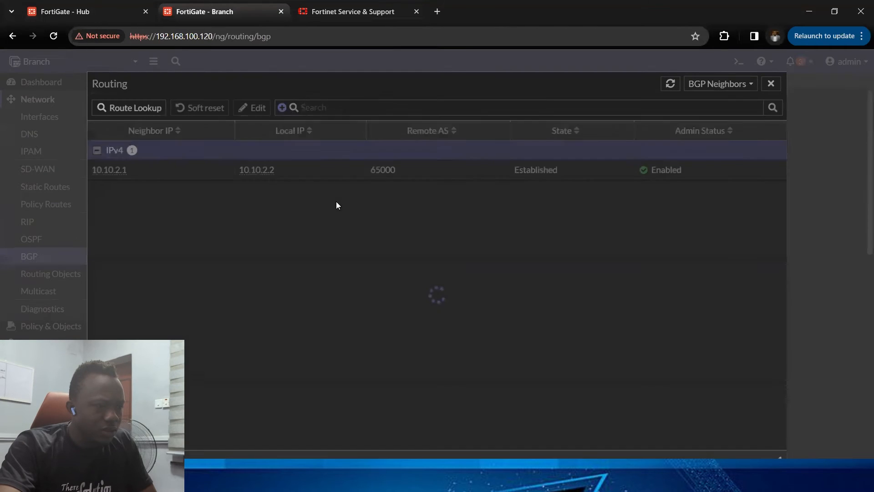
pyautogui.click(772, 83)
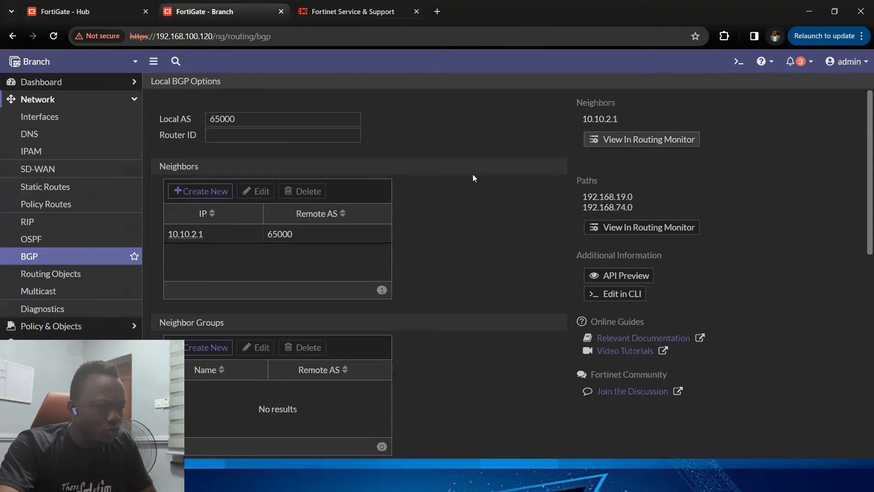
# Step: Copy the Branch LAN address and set it as the BGP Router ID 192.168.19.129, applying the change
pyautogui.click(65, 117)
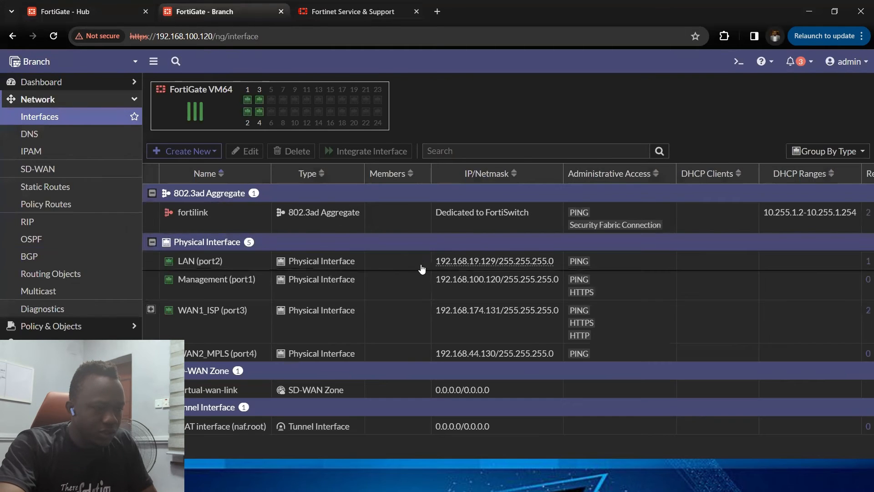
pyautogui.moveTo(435, 261); pyautogui.dragTo(491, 262)
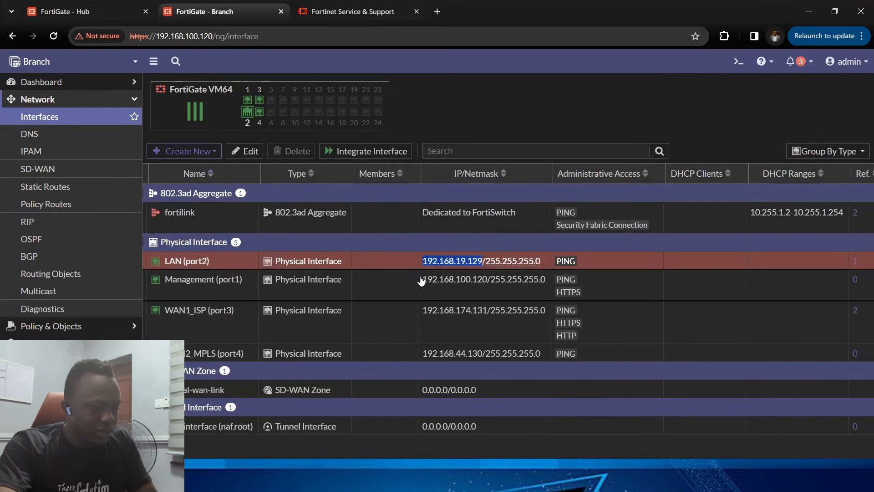
pyautogui.click(65, 176)
pyautogui.click(61, 257)
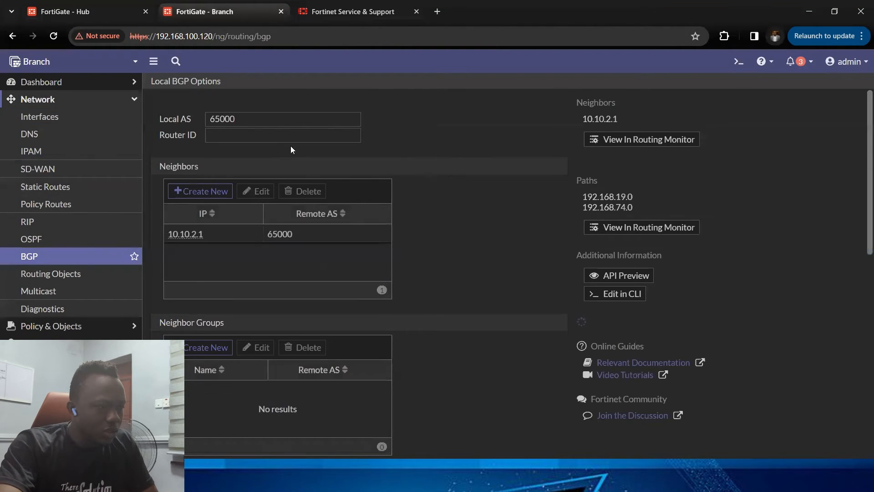
pyautogui.click(287, 136)
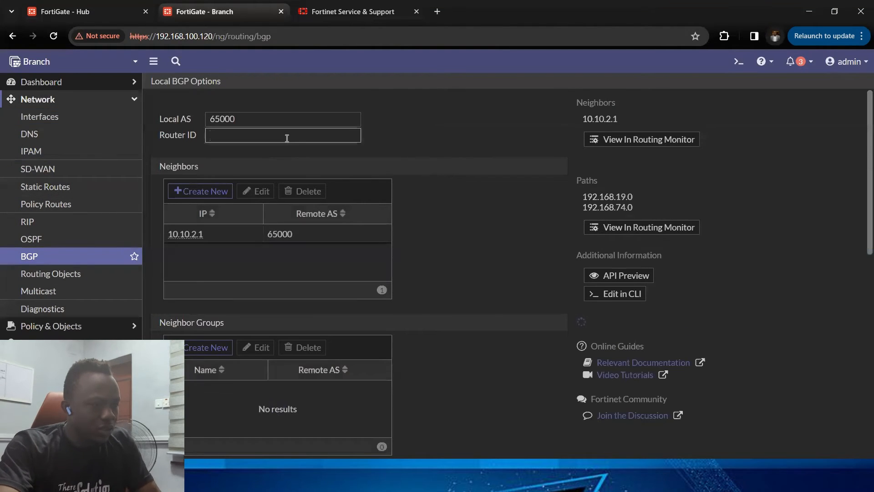
pyautogui.write('192.168.100.120')
pyautogui.scroll(-3, 425, 339)
pyautogui.scroll(-2, 422, 418)
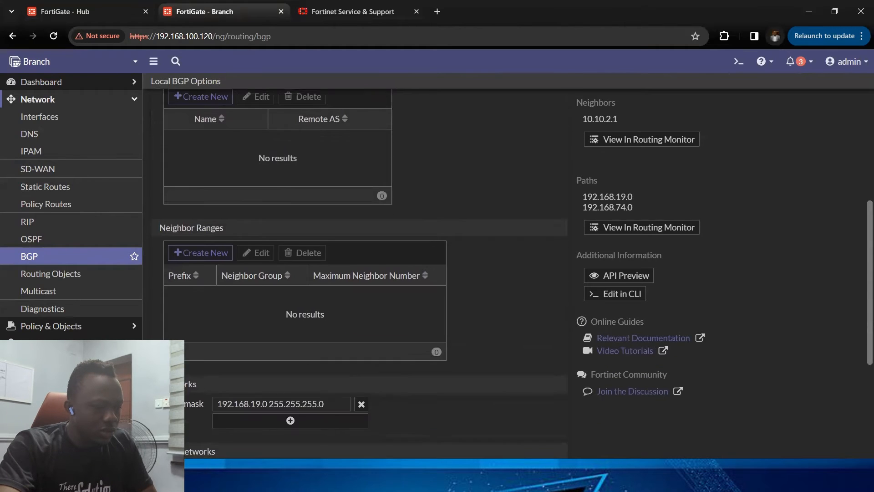
pyautogui.scroll(1, 423, 418)
pyautogui.click(756, 308)
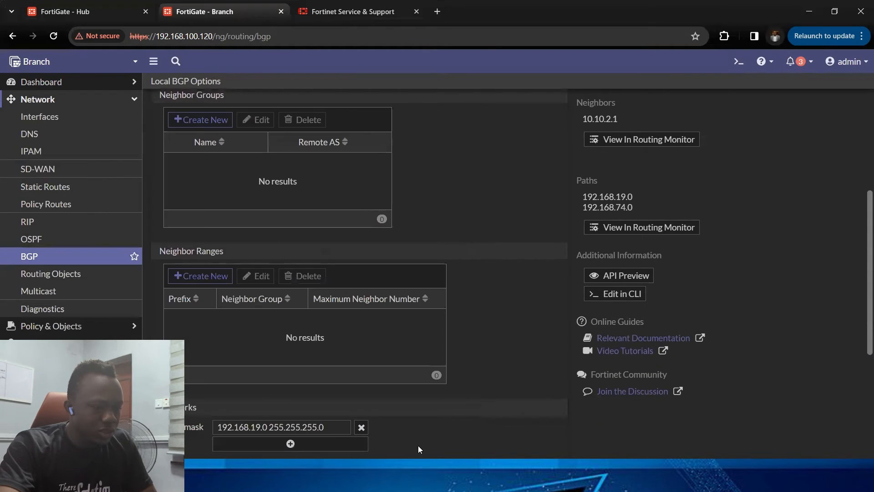
pyautogui.click(418, 467)
pyautogui.click(105, 17)
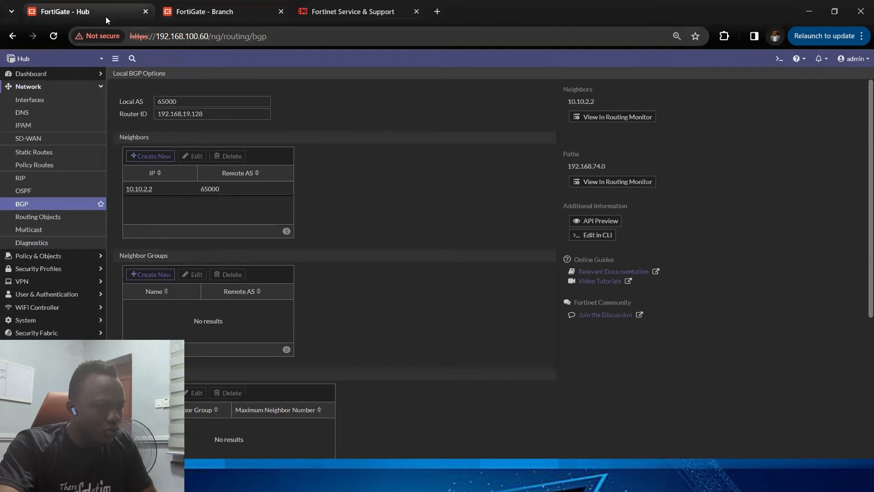
pyautogui.click(197, 5)
pyautogui.scroll(3, 225, 156)
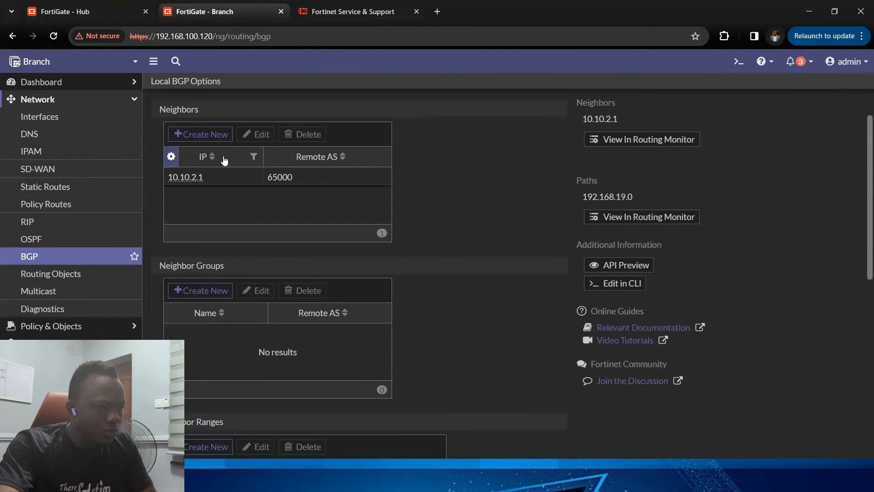
pyautogui.scroll(1, 225, 156)
# Step: Copy the Hub LAN address and set it as the Hub BGP Router ID 192.168.74.131
pyautogui.click(78, 13)
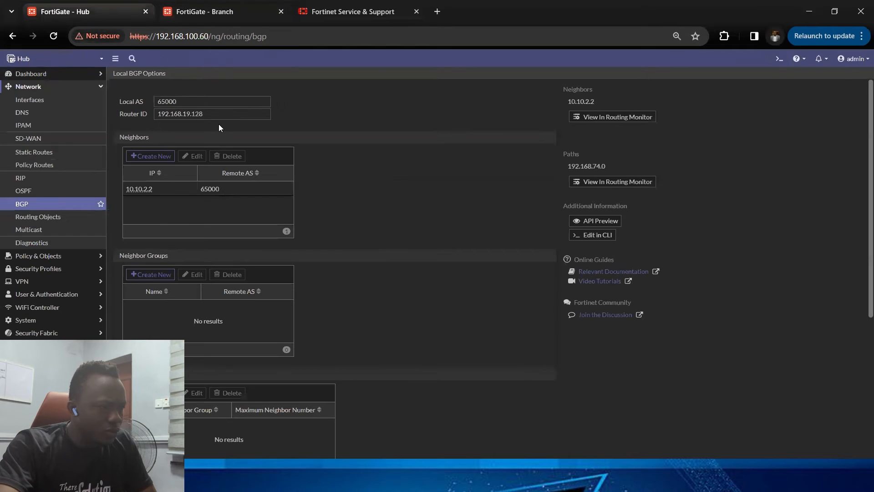
pyautogui.click(57, 100)
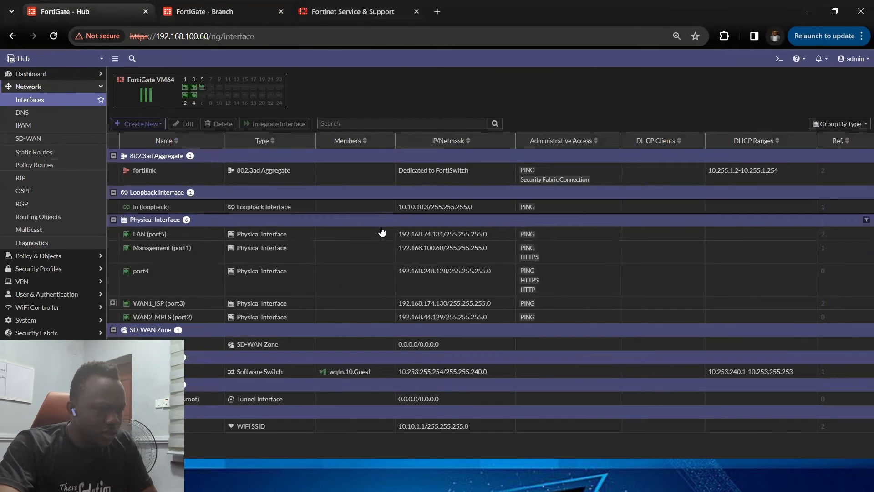
pyautogui.moveTo(397, 234); pyautogui.dragTo(444, 237)
pyautogui.hotkey('ctrl', 'c')
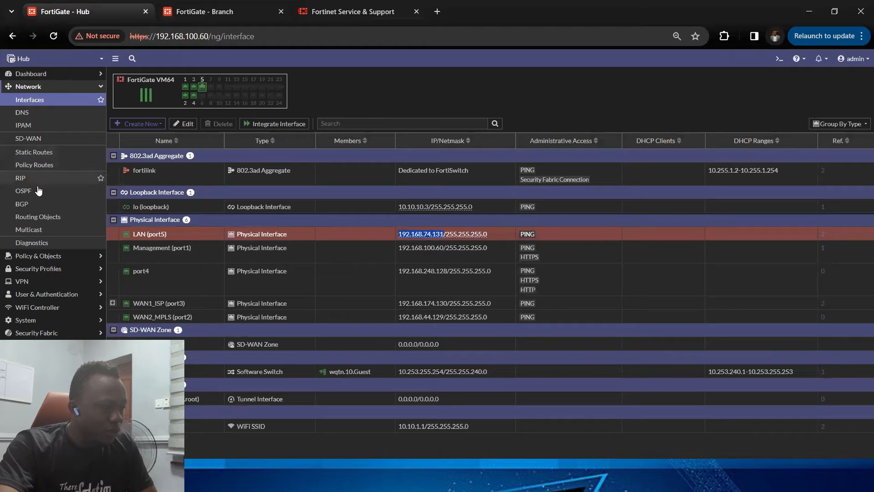
pyautogui.click(22, 203)
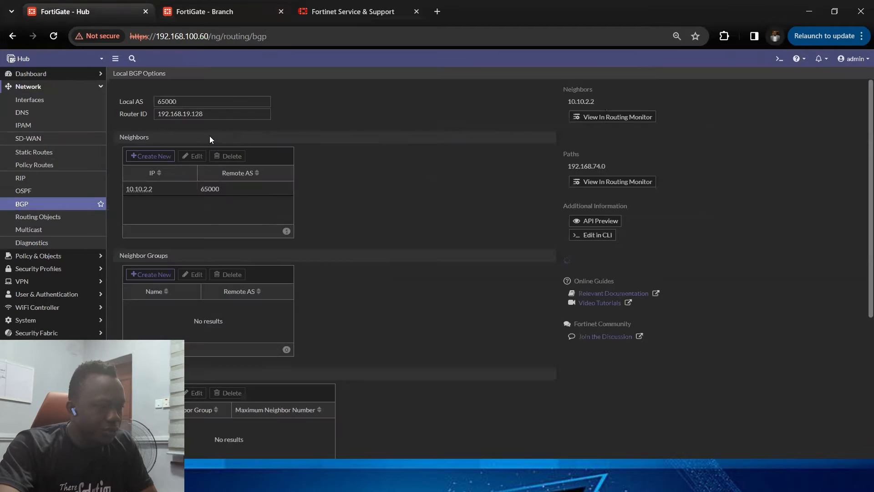
pyautogui.moveTo(215, 113); pyautogui.dragTo(122, 107)
pyautogui.hotkey('ctrl', 'v')
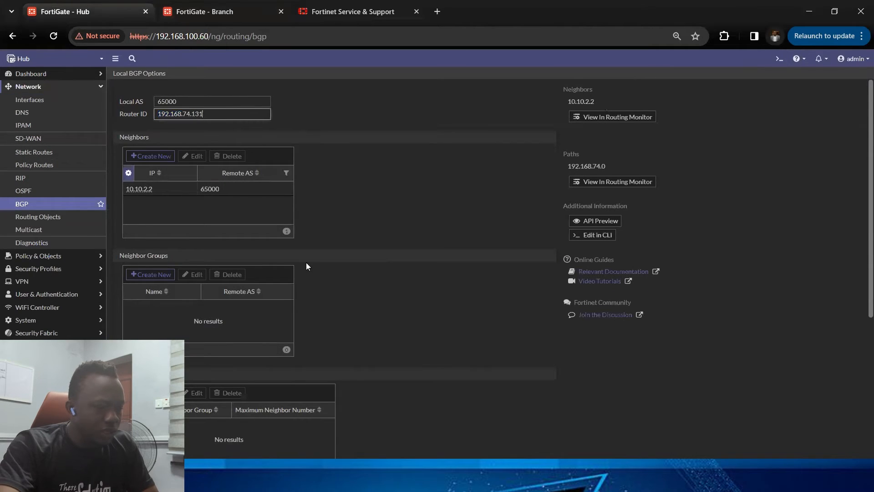
pyautogui.press('Return')
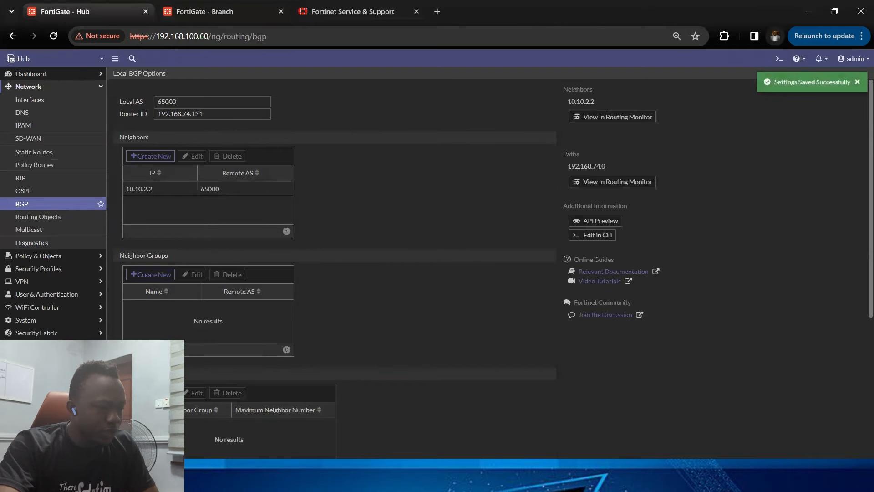
pyautogui.scroll(-5, 383, 436)
pyautogui.scroll(3, 205, 273)
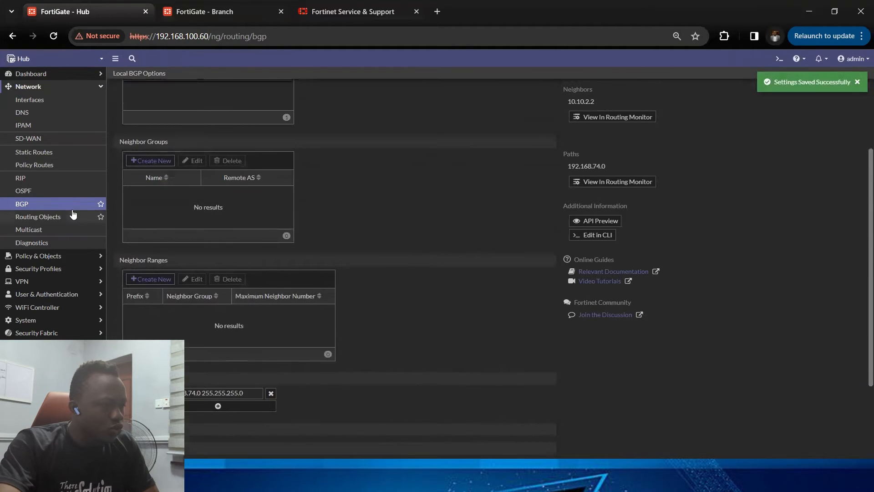
pyautogui.click(46, 100)
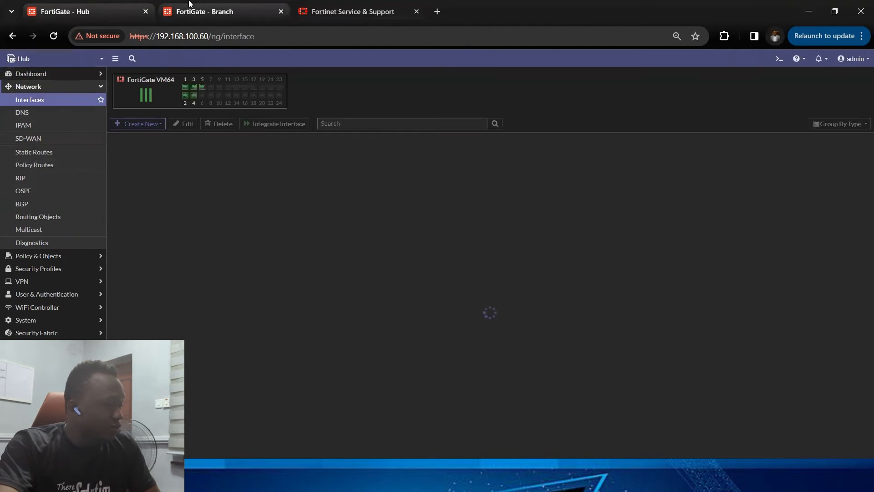
pyautogui.click(189, 4)
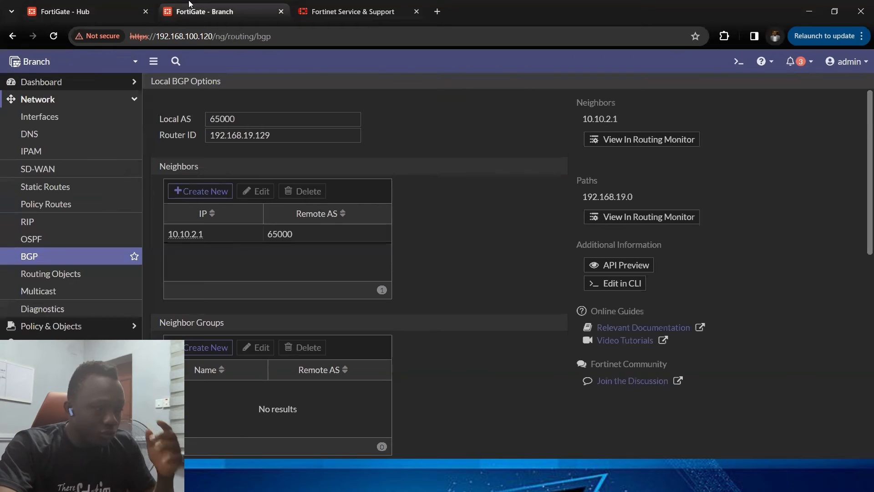
pyautogui.click(79, 101)
pyautogui.click(45, 116)
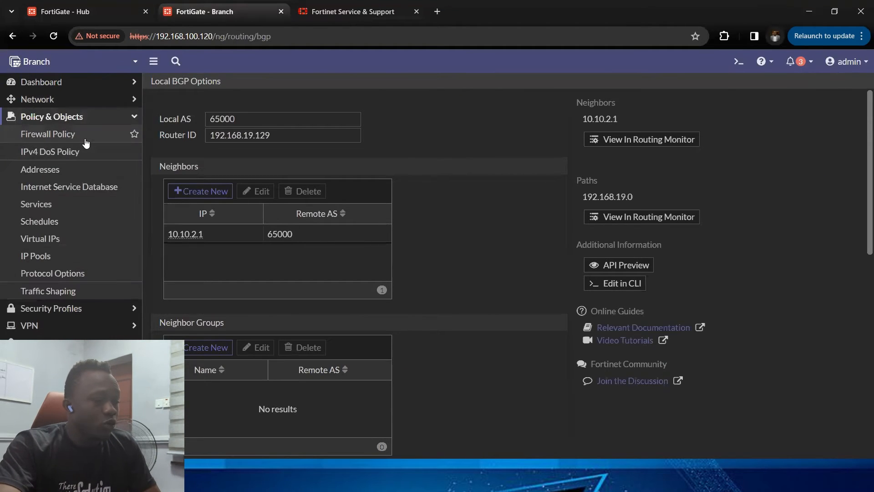
pyautogui.click(47, 134)
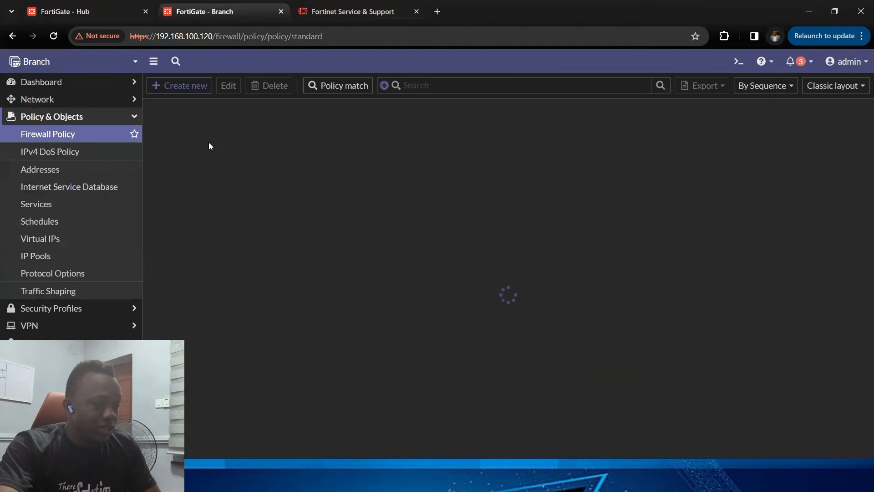
pyautogui.click(72, 116)
pyautogui.click(69, 104)
pyautogui.click(69, 104)
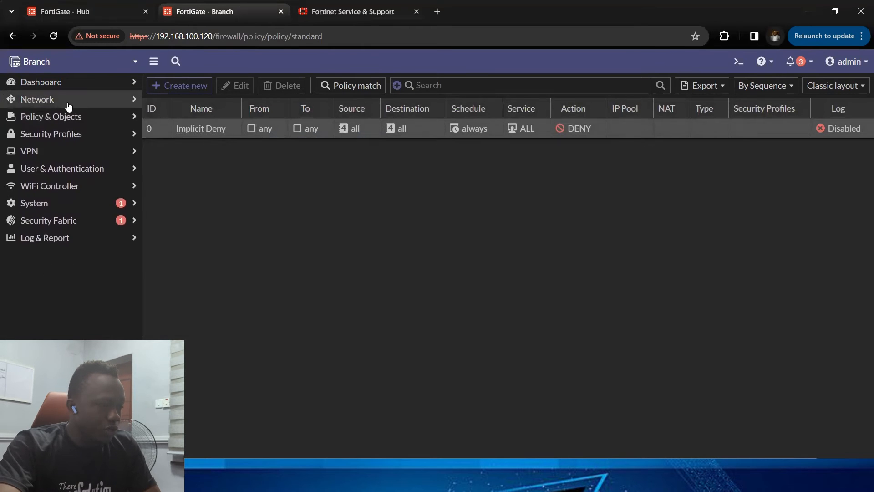
# Step: Create a new SD-WAN zone named overlay on the Branch FortiGate
pyautogui.click(67, 103)
pyautogui.click(66, 173)
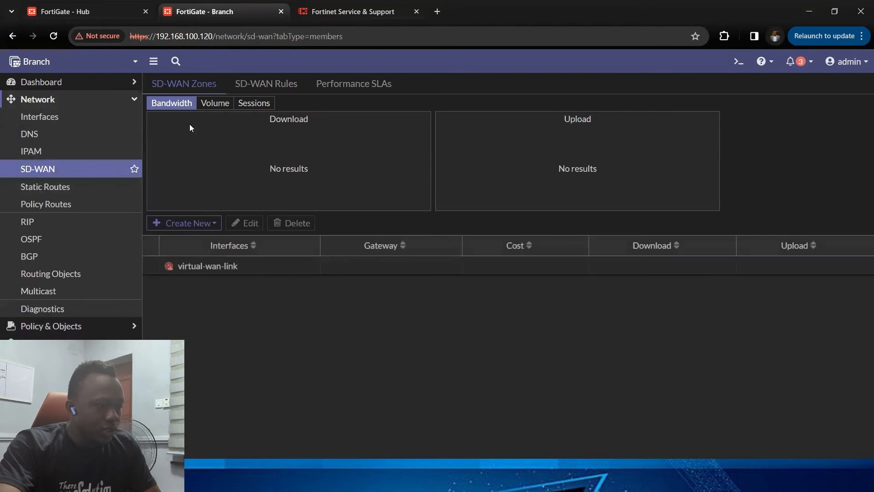
pyautogui.click(187, 223)
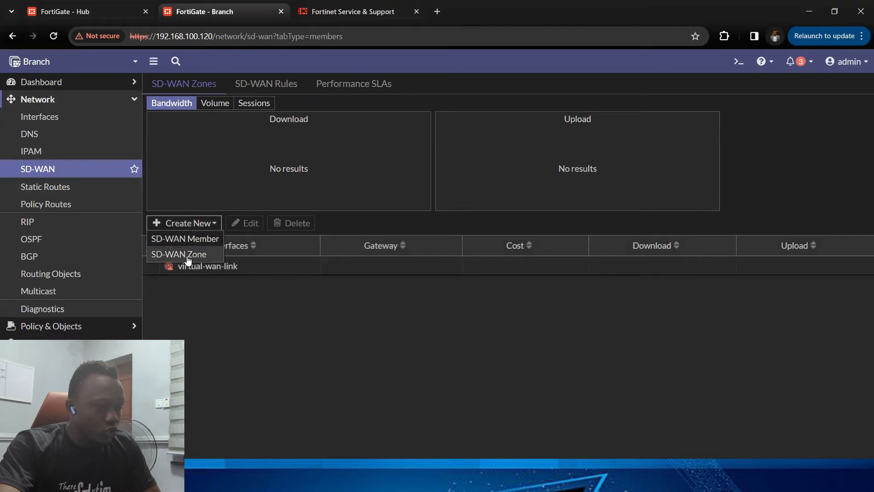
pyautogui.click(187, 254)
pyautogui.click(294, 114)
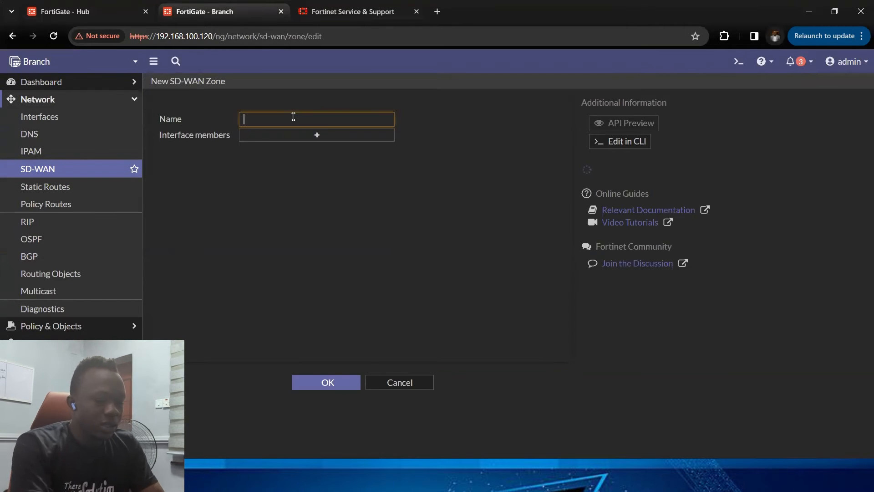
pyautogui.write('overlay')
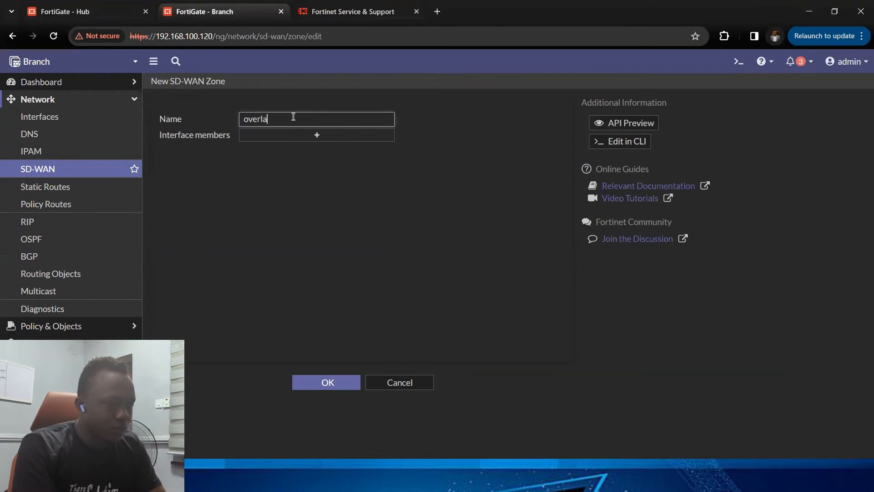
pyautogui.click(325, 389)
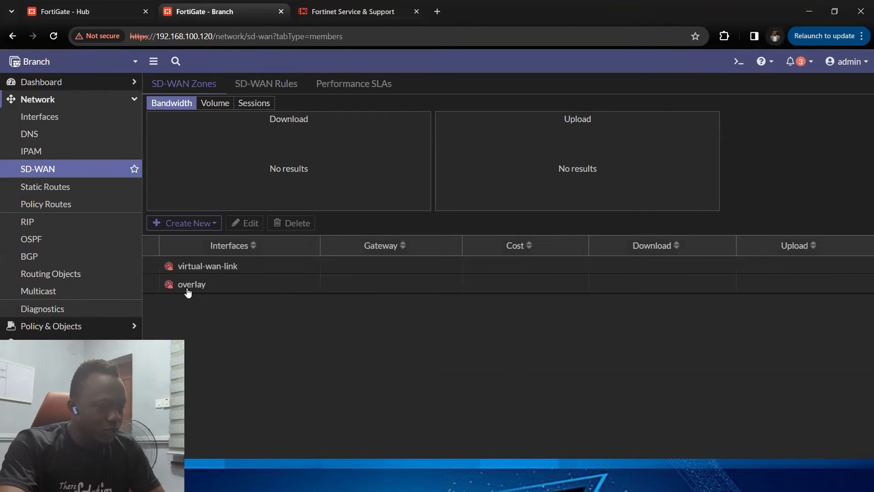
# Step: Add the spoke1_int tunnel as an SD-WAN member in the overlay zone and expand the zone to view it
pyautogui.click(189, 287)
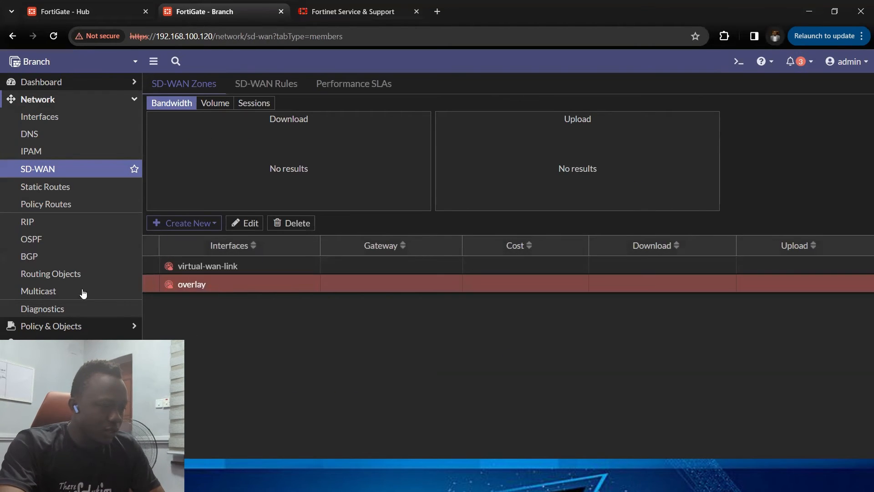
pyautogui.click(206, 225)
pyautogui.click(203, 241)
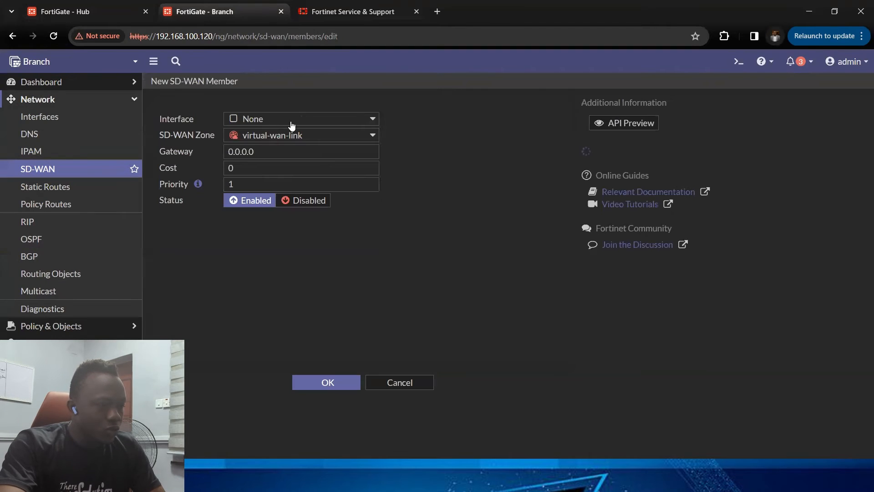
pyautogui.click(291, 120)
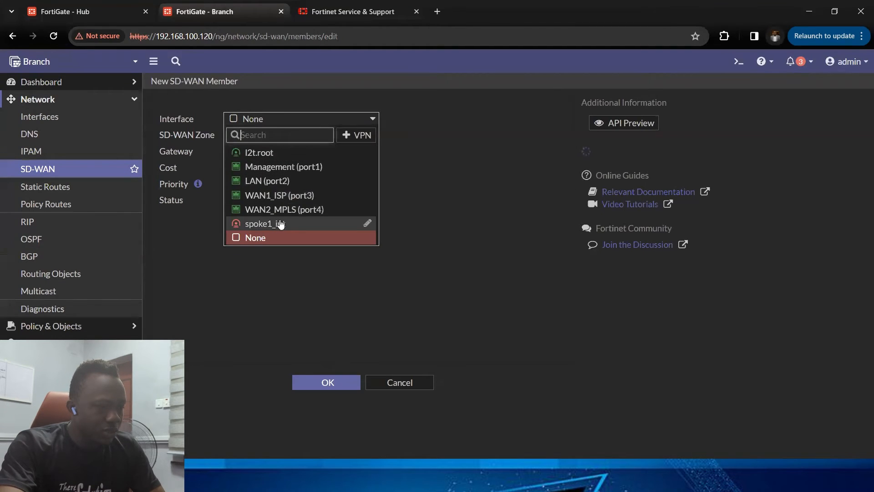
pyautogui.click(262, 224)
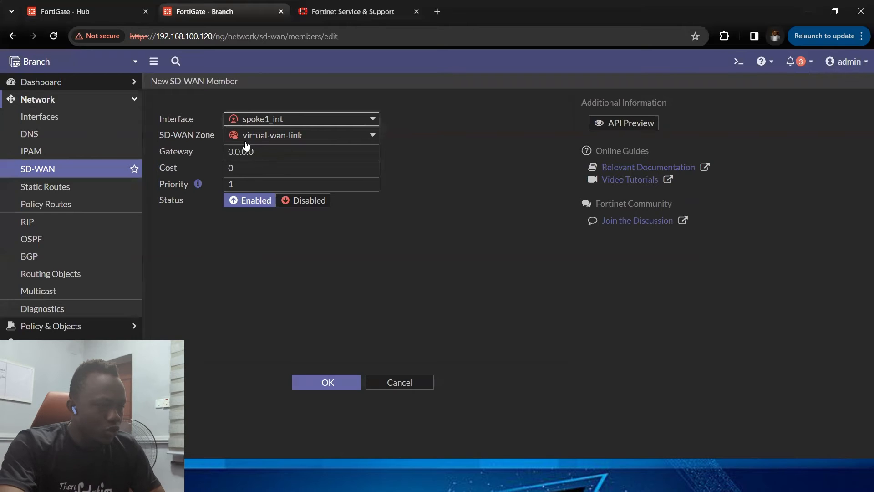
pyautogui.click(251, 135)
pyautogui.click(272, 171)
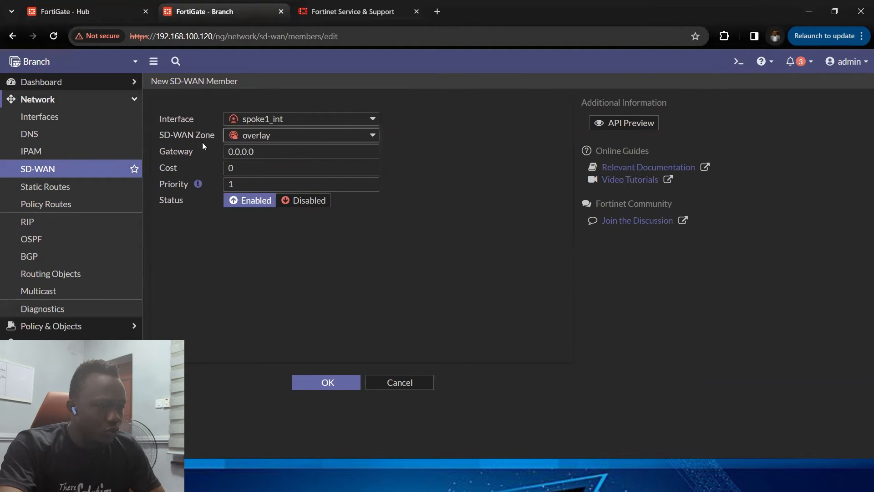
pyautogui.moveTo(261, 152); pyautogui.dragTo(200, 158)
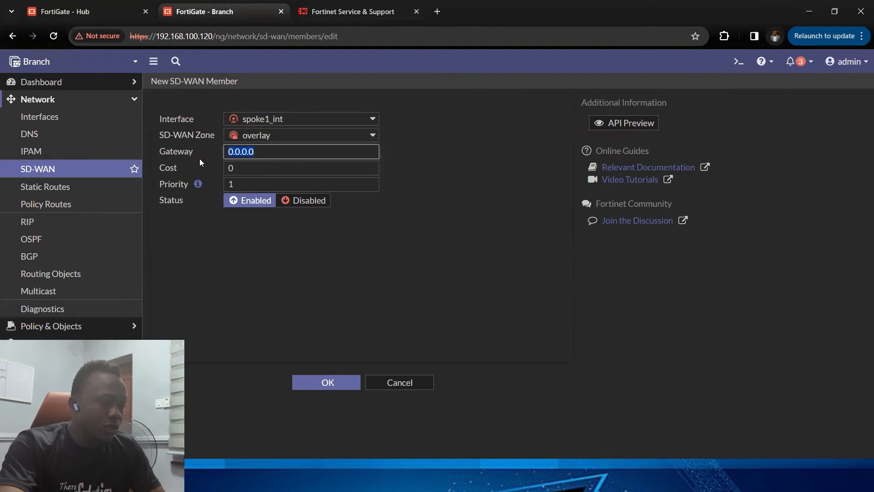
pyautogui.click(333, 386)
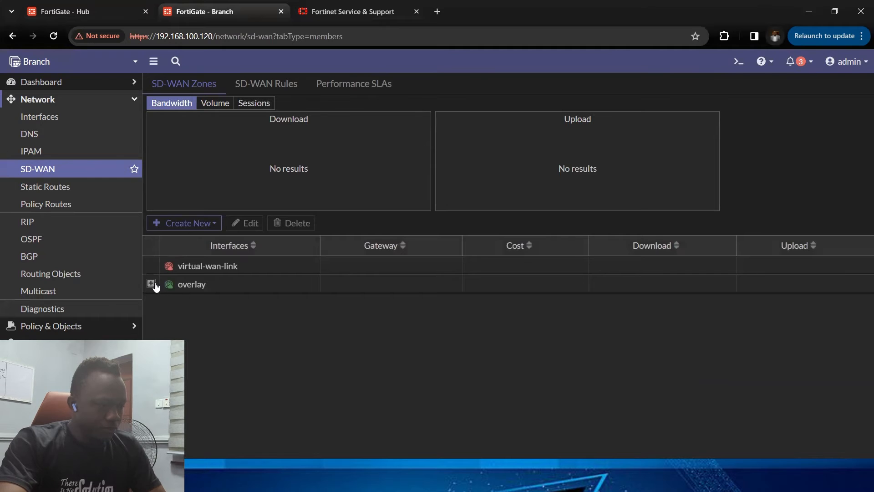
pyautogui.click(151, 284)
pyautogui.click(248, 304)
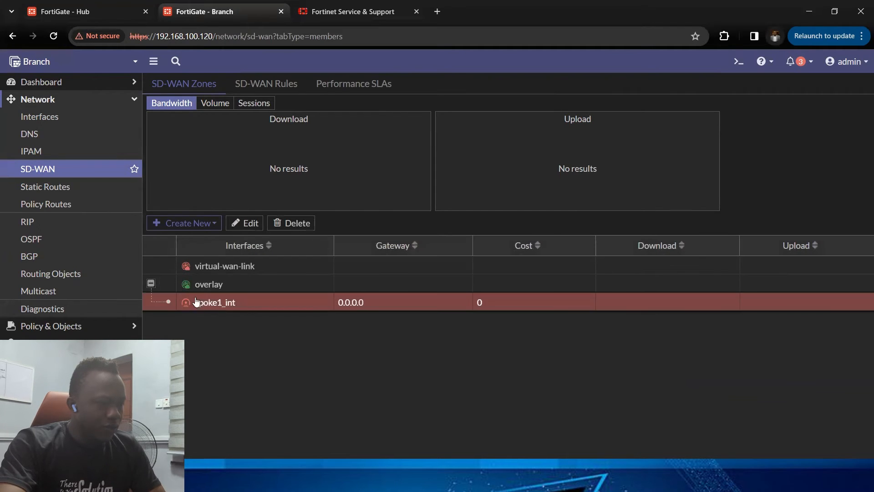
# Step: Copy the Hub LAN address 192.168.74.131 from the Hub interface list for use on the Branch
pyautogui.click(364, 89)
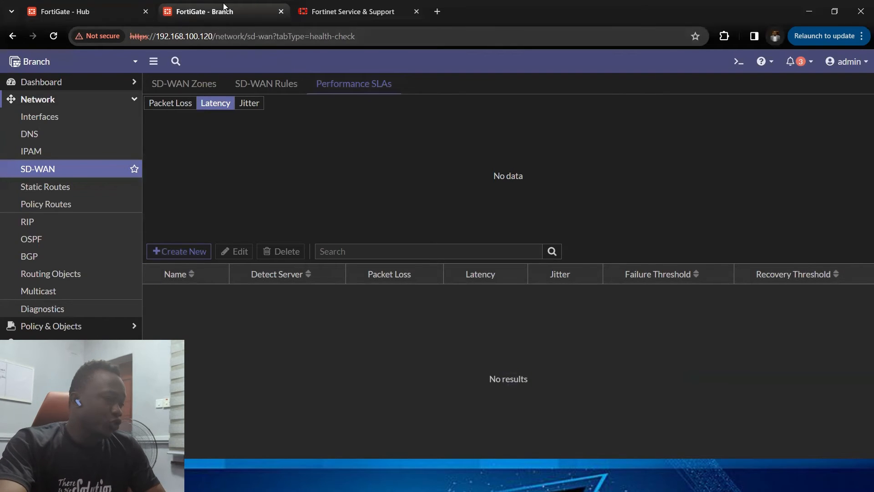
pyautogui.click(80, 12)
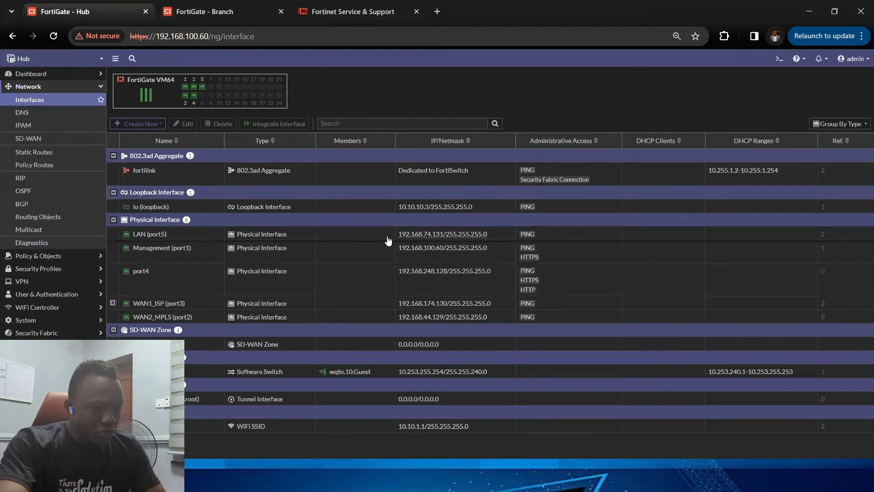
pyautogui.moveTo(400, 237); pyautogui.dragTo(444, 238)
pyautogui.hotkey('ctrl', 'c')
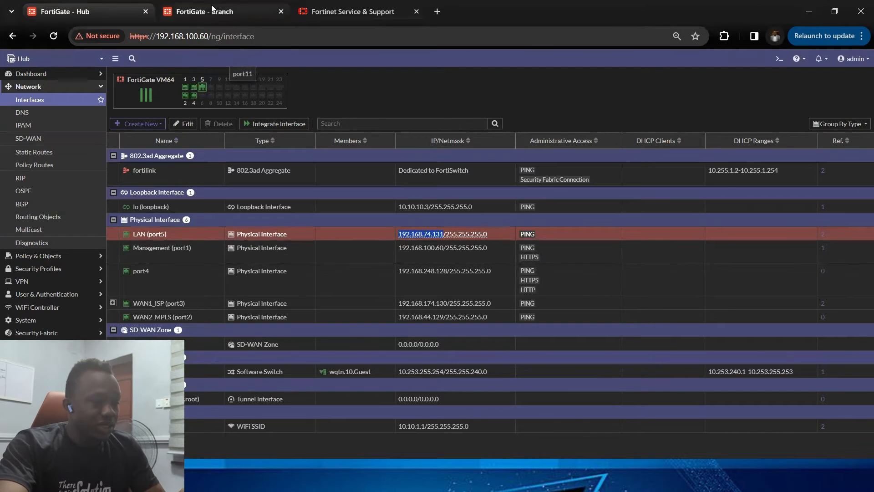
pyautogui.click(227, 11)
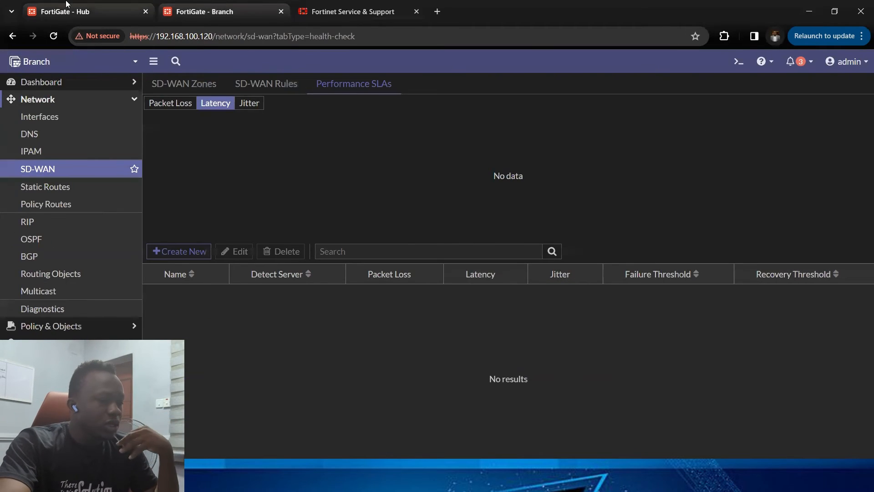
pyautogui.click(91, 11)
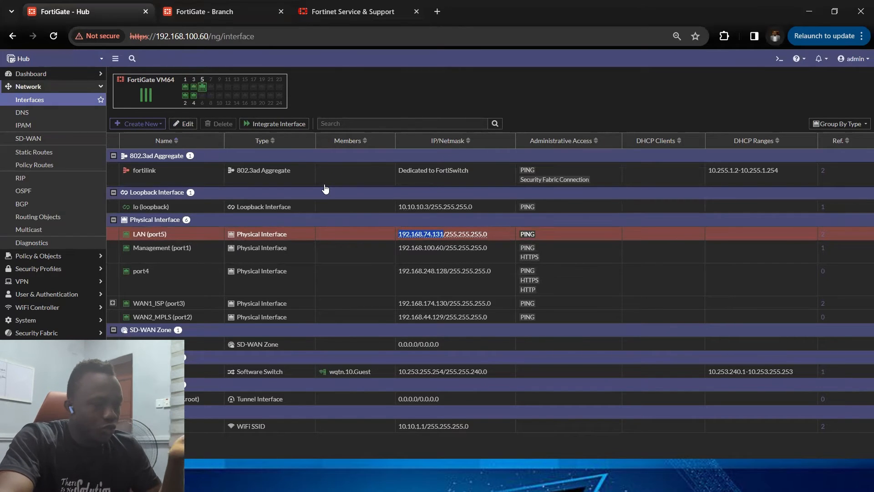
pyautogui.click(222, 14)
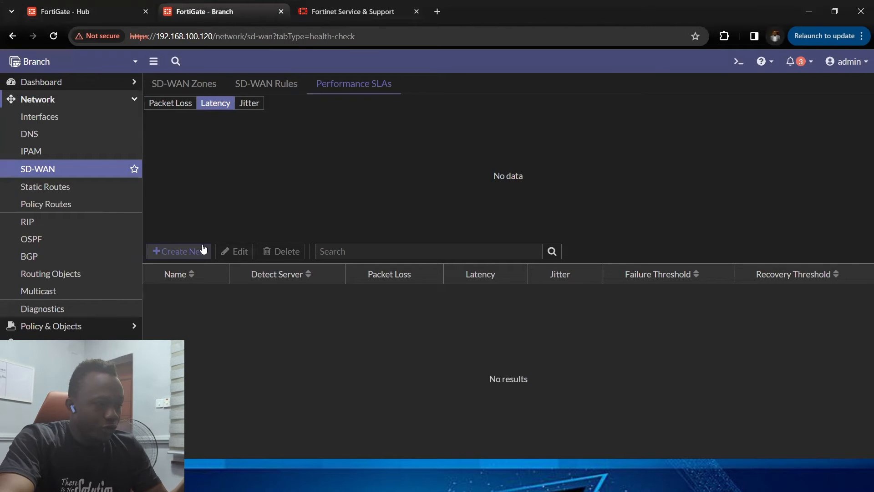
# Step: Create a Performance SLA named FGT_HUB pinging server 192.168.74.131 with spoke1_int as the only participant
pyautogui.click(187, 250)
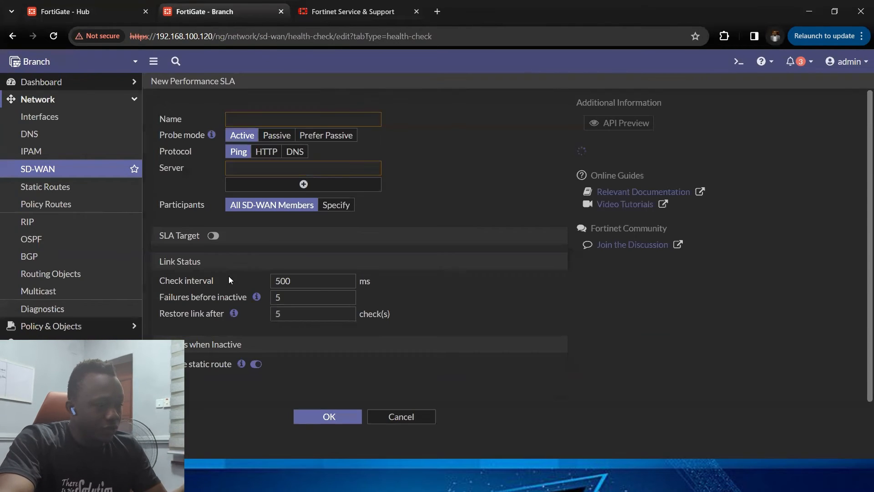
pyautogui.click(292, 118)
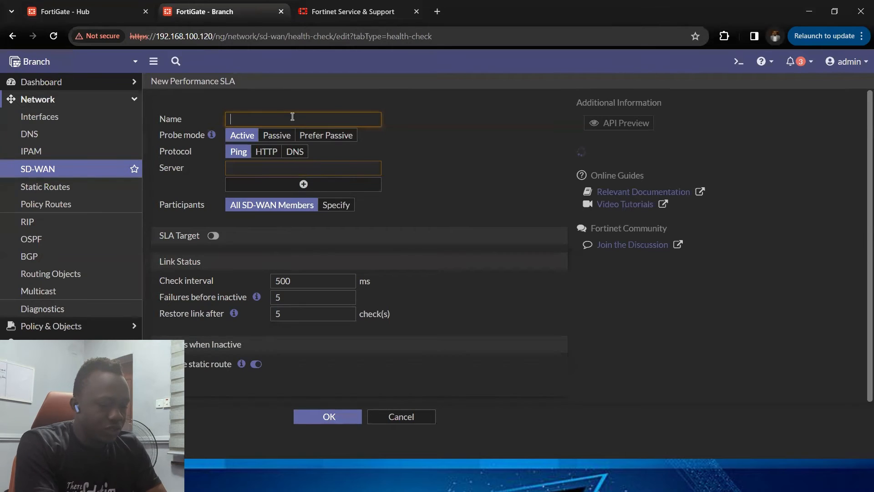
pyautogui.write('FGT_HUB')
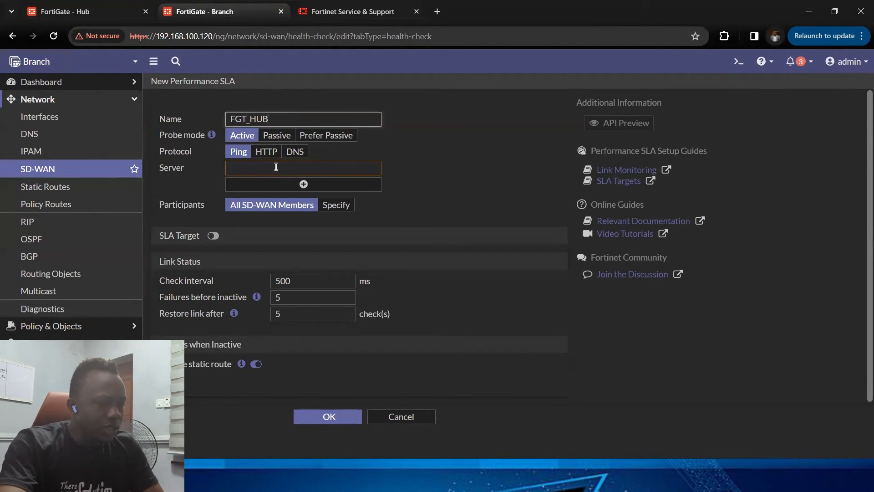
pyautogui.click(276, 167)
pyautogui.hotkey('ctrl', 'v')
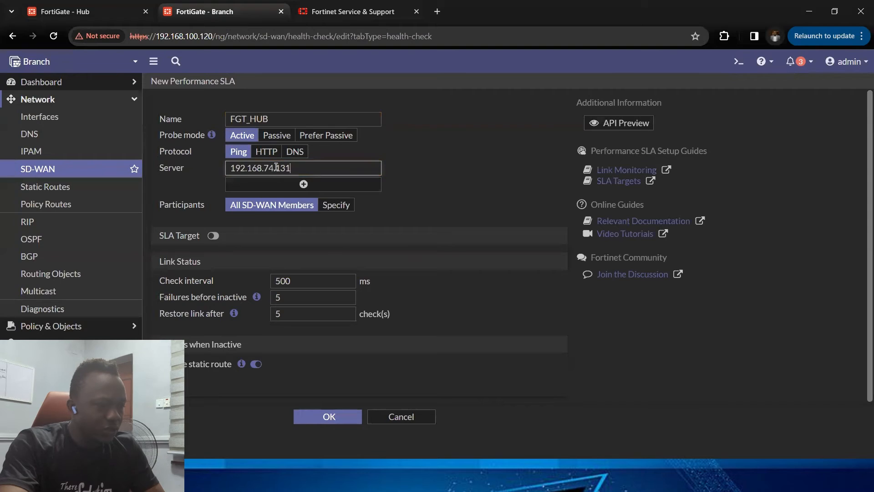
pyautogui.click(303, 184)
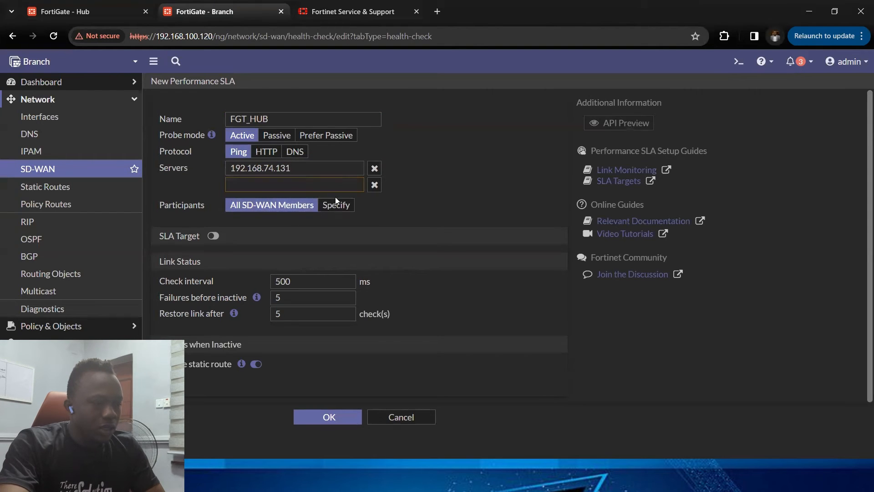
pyautogui.click(375, 185)
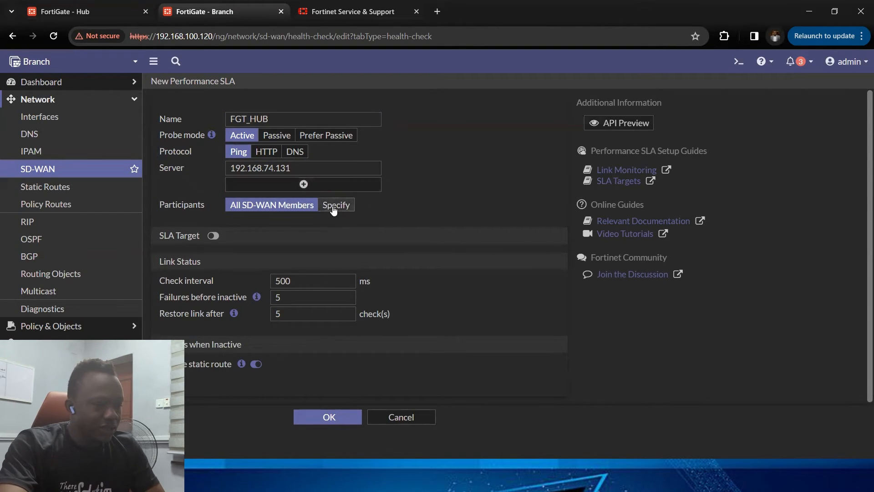
pyautogui.click(334, 206)
pyautogui.click(379, 223)
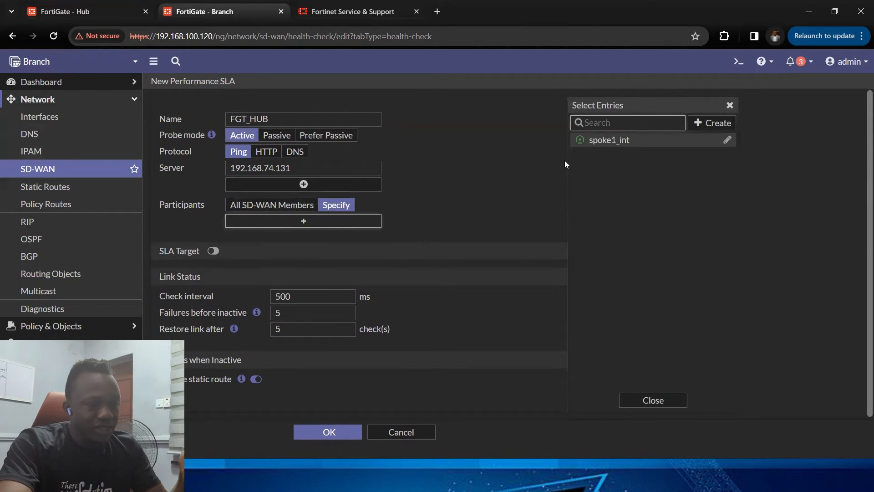
pyautogui.moveTo(610, 145)
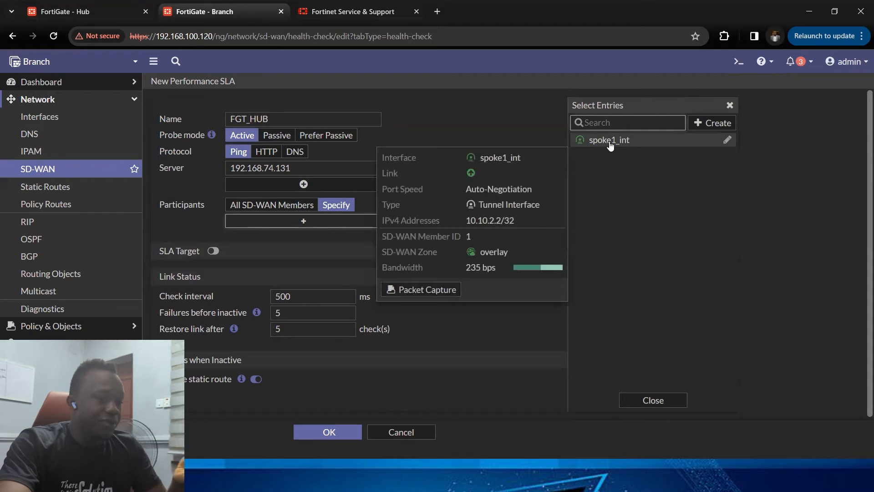
pyautogui.click(610, 140)
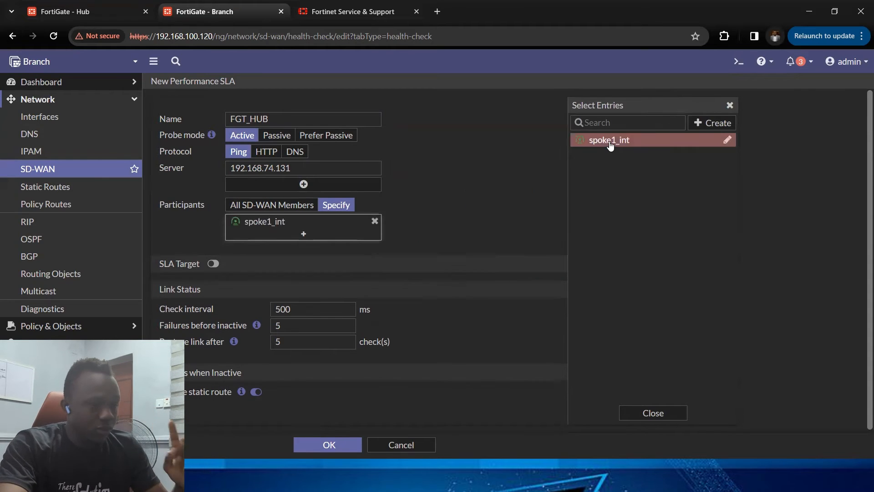
pyautogui.click(337, 444)
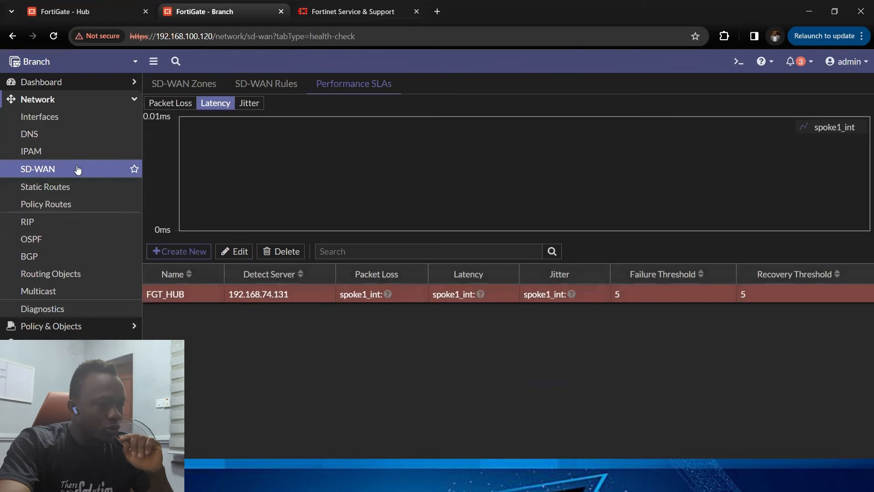
# Step: Edit the FGT_HUB performance SLA to enable SLA Target with a latency threshold of 20 ms, and save
pyautogui.click(352, 85)
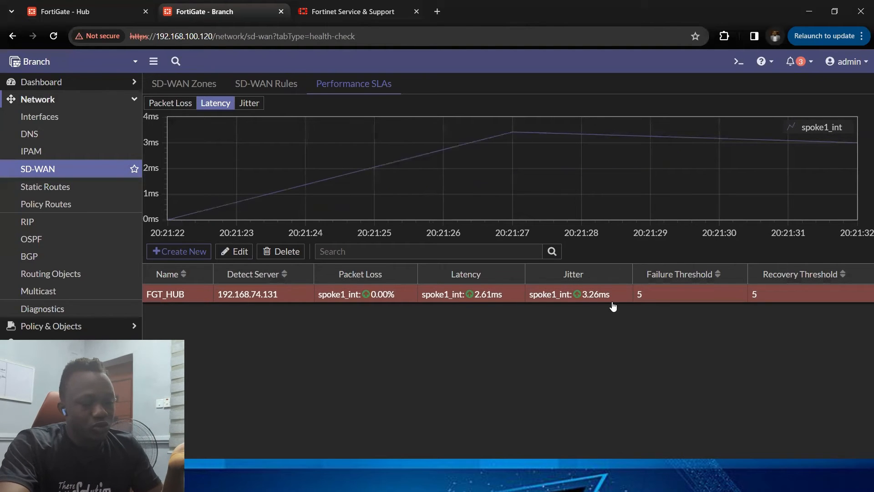
pyautogui.doubleClick(290, 293)
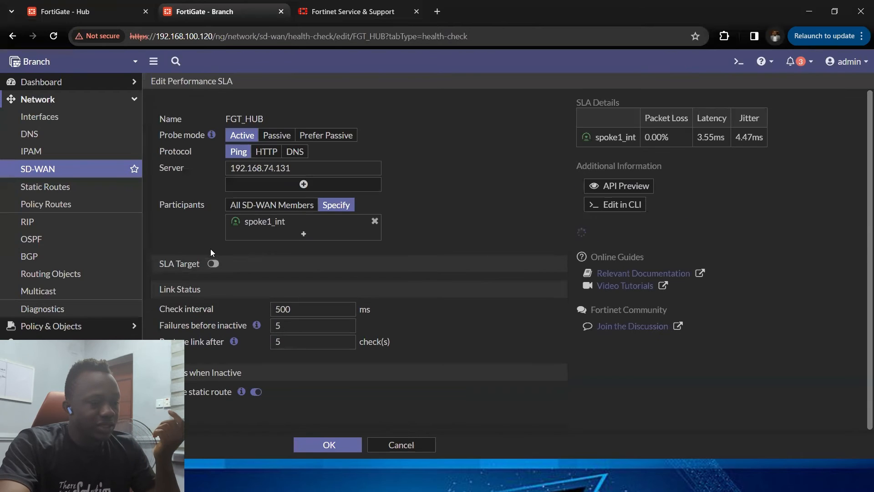
pyautogui.click(214, 264)
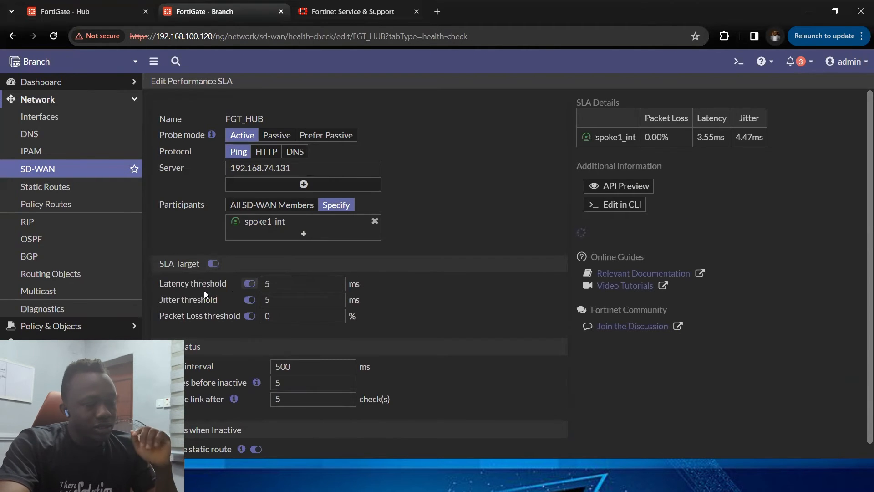
pyautogui.click(278, 282)
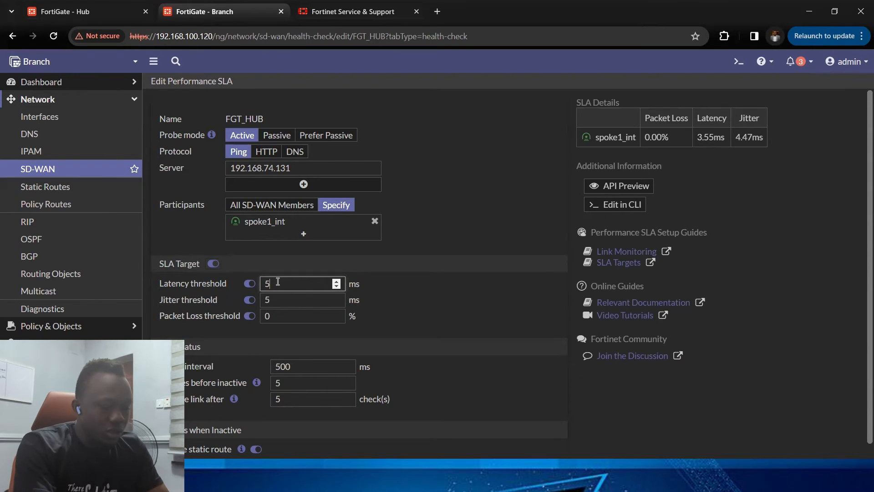
pyautogui.press('BackSpace')
pyautogui.write('20')
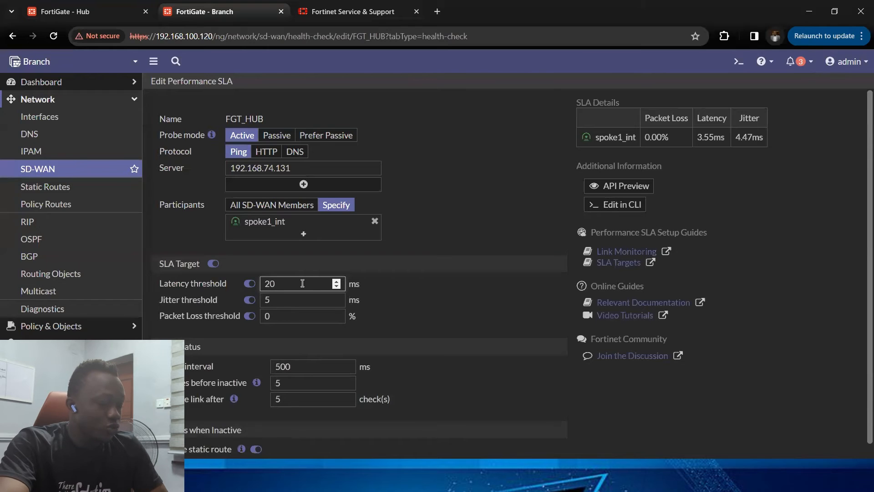
pyautogui.scroll(-1, 312, 281)
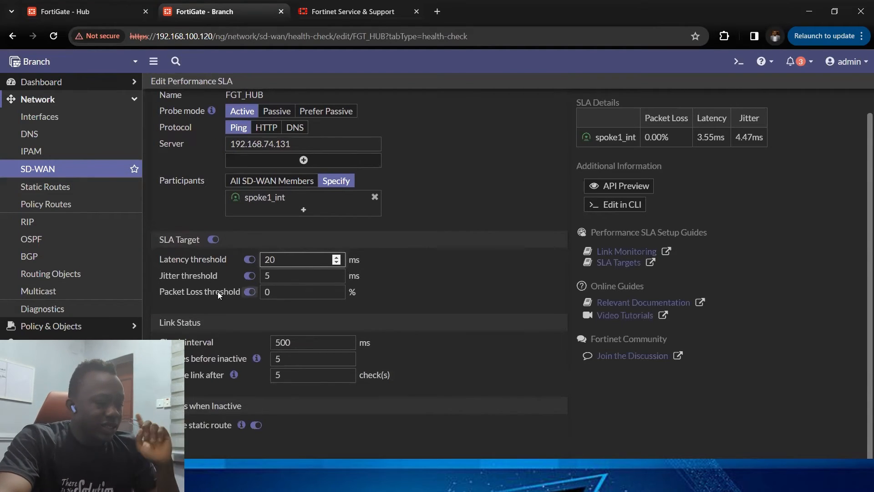
pyautogui.scroll(1, 217, 291)
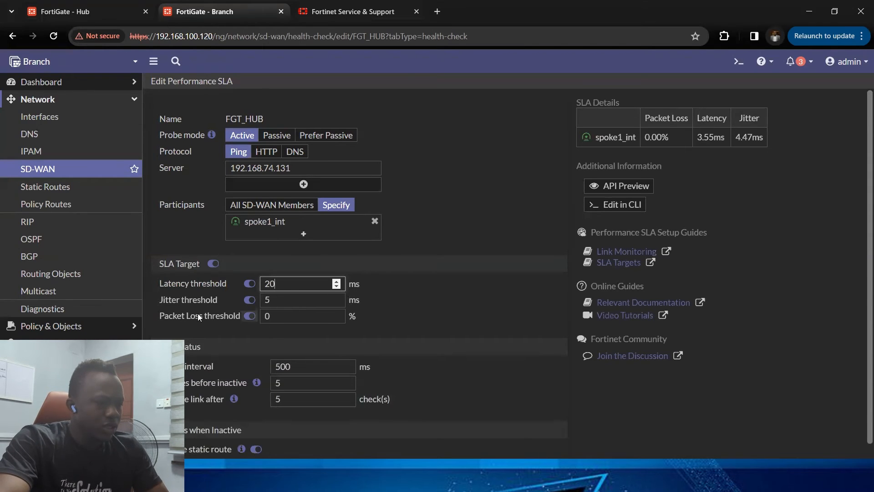
pyautogui.scroll(-1, 279, 358)
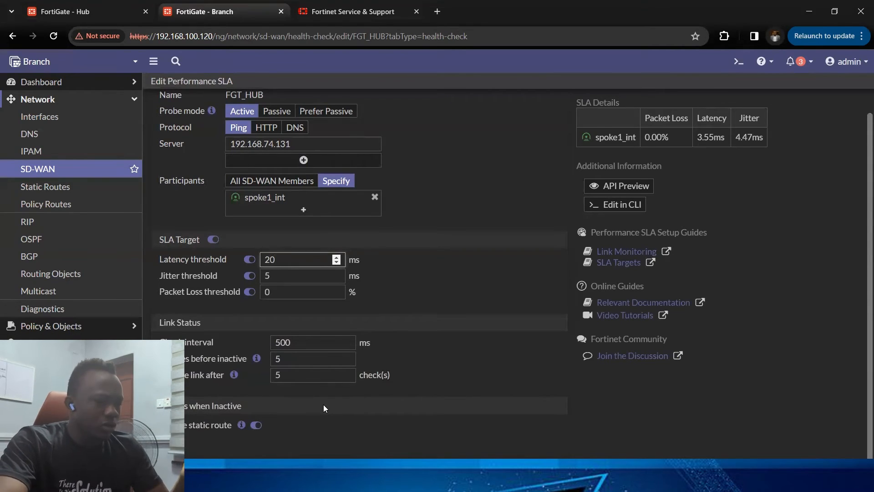
pyautogui.click(347, 468)
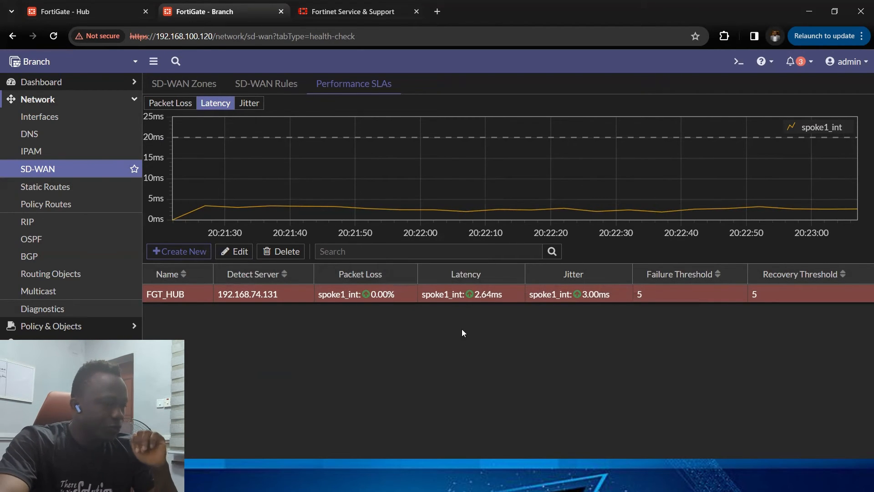
# Step: Start a new firewall policy on the Branch named Access_to_hub_network
pyautogui.click(74, 103)
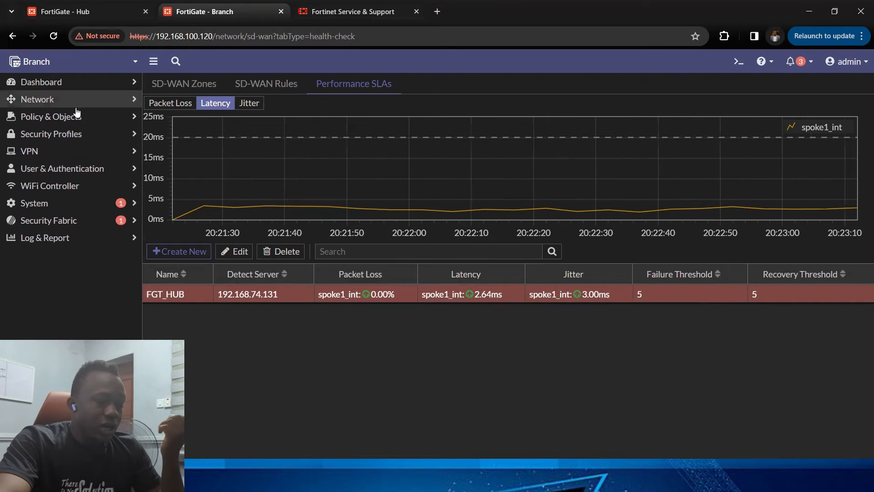
pyautogui.click(78, 119)
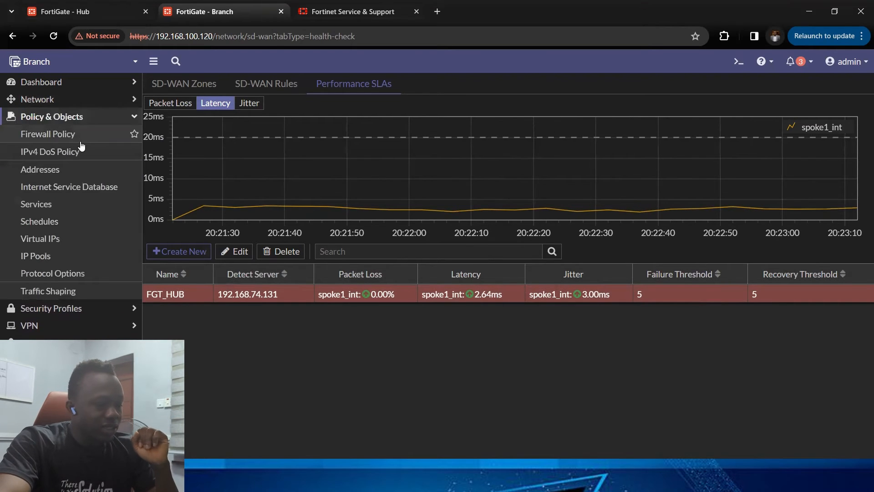
pyautogui.click(48, 134)
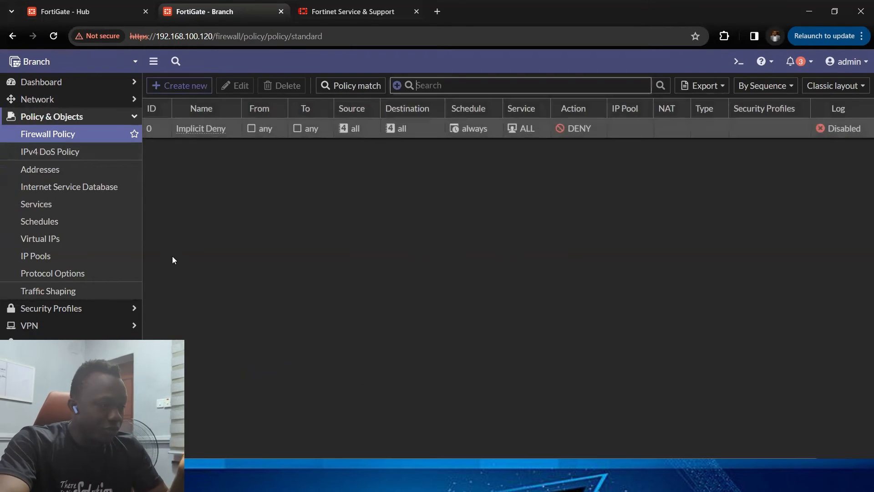
pyautogui.click(188, 86)
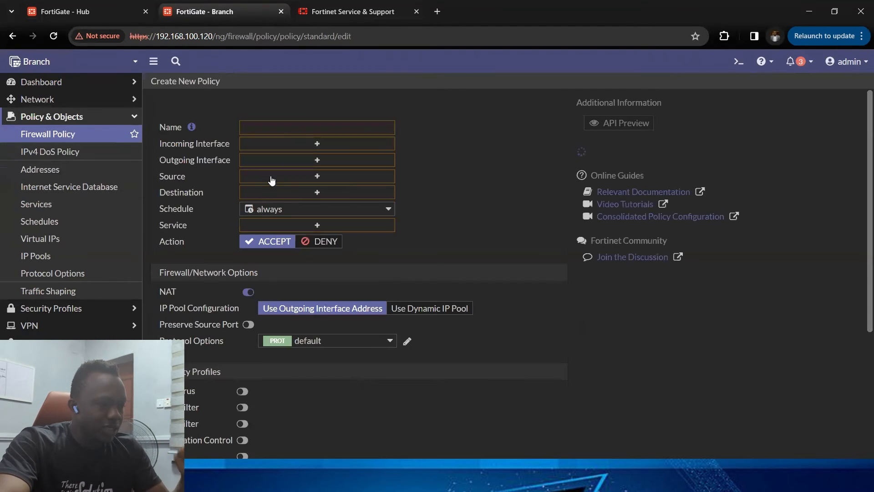
pyautogui.click(286, 129)
pyautogui.write('Ac')
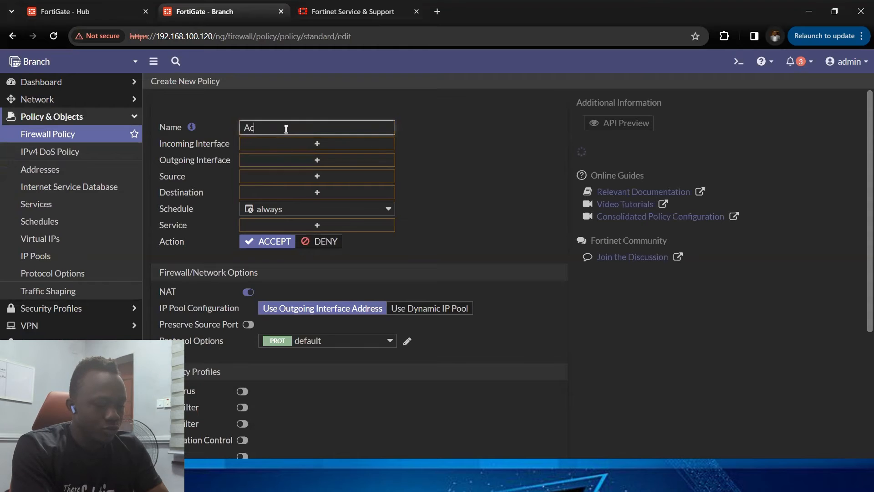
pyautogui.write('cess_to_hu')
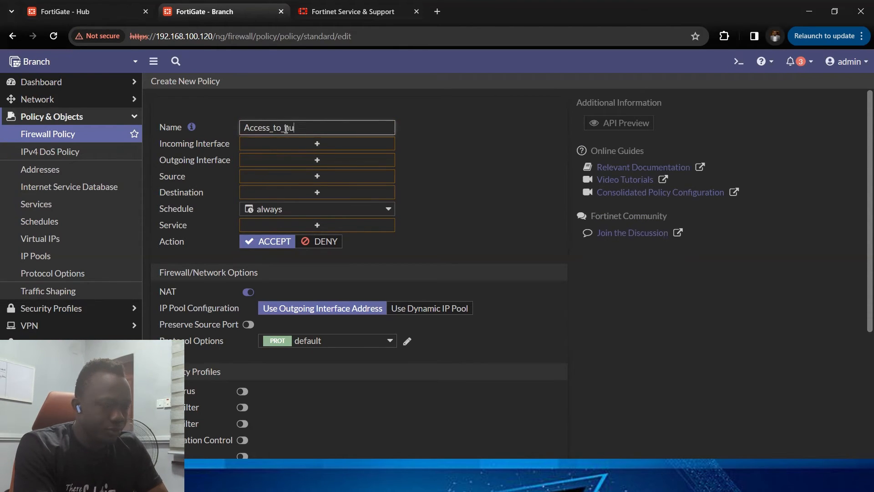
pyautogui.write('b_network')
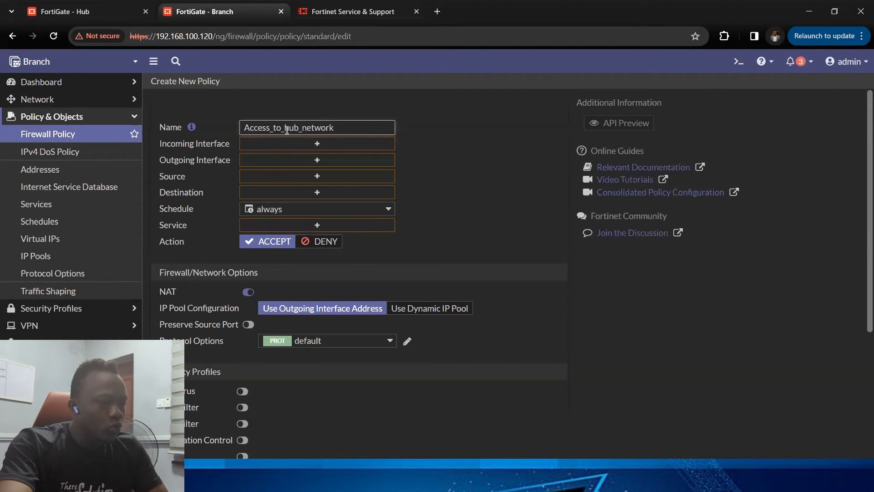
# Step: Set the policy's incoming interface to LAN (port2) and outgoing interface to overlay
pyautogui.click(318, 144)
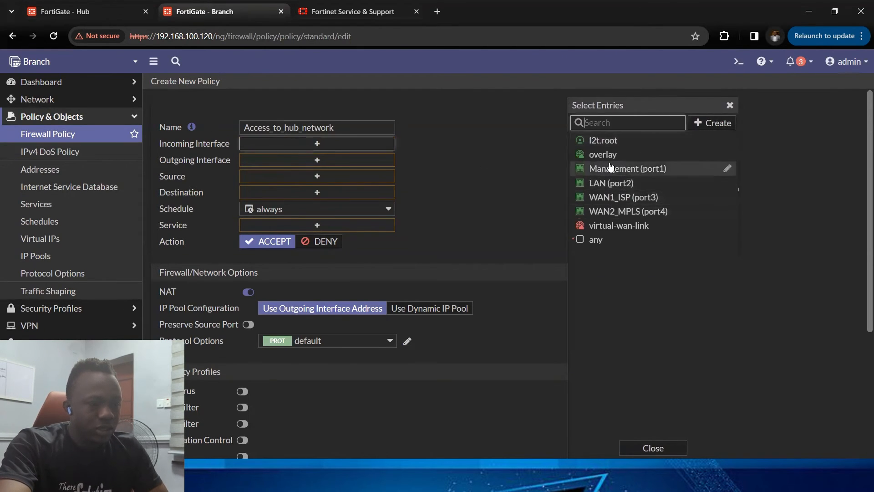
pyautogui.click(615, 185)
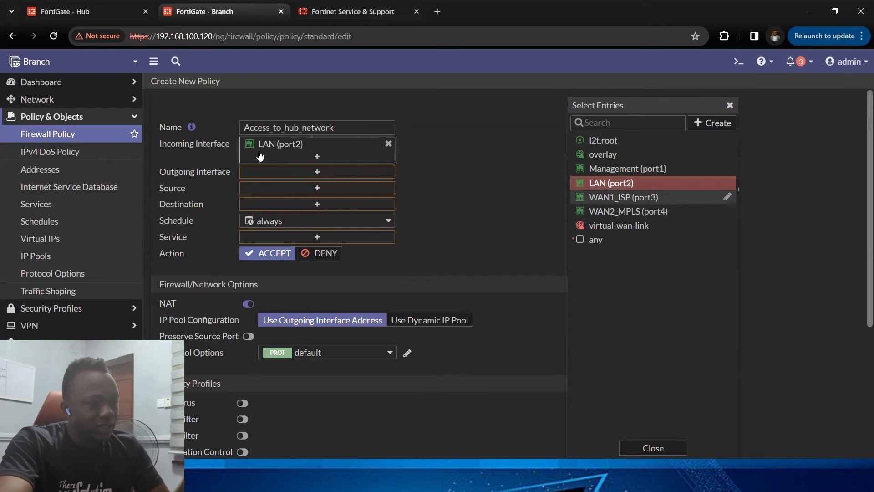
pyautogui.click(304, 175)
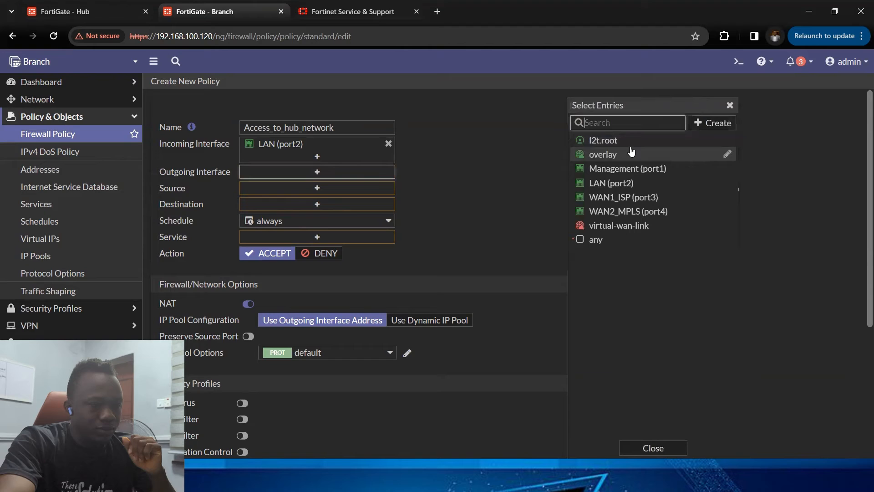
pyautogui.click(604, 153)
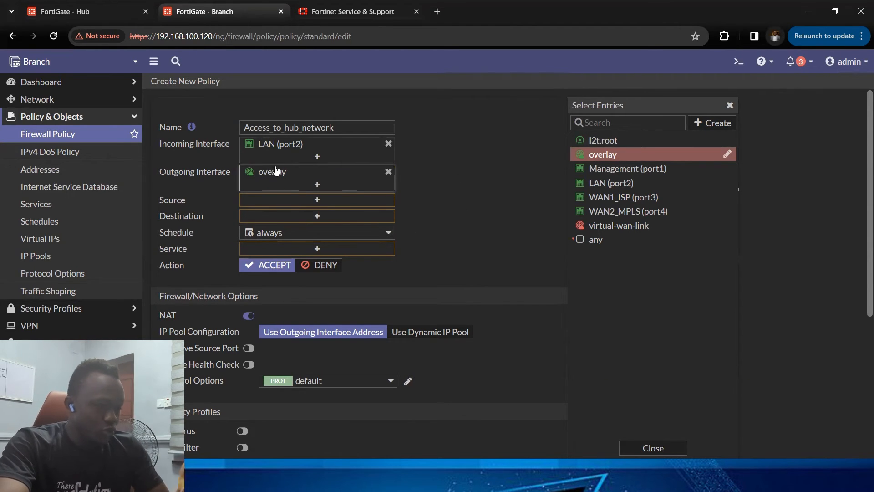
pyautogui.moveTo(275, 173)
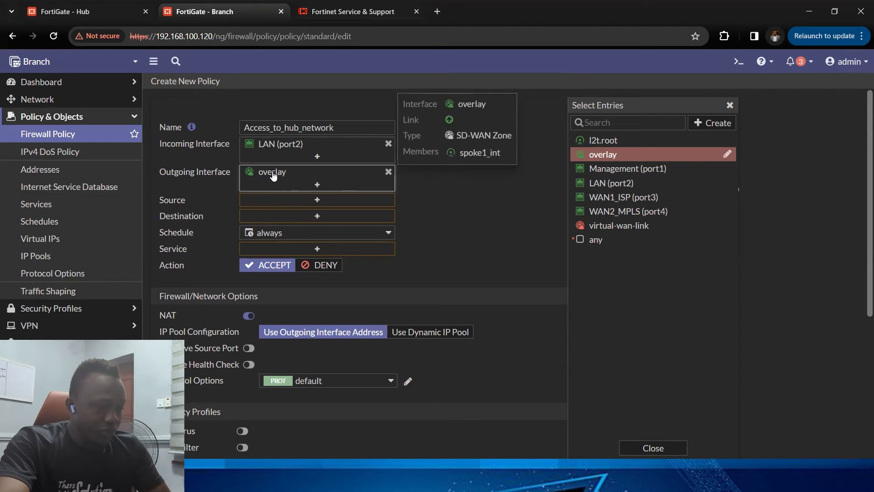
# Step: Set the policy's source to all addresses
pyautogui.click(342, 200)
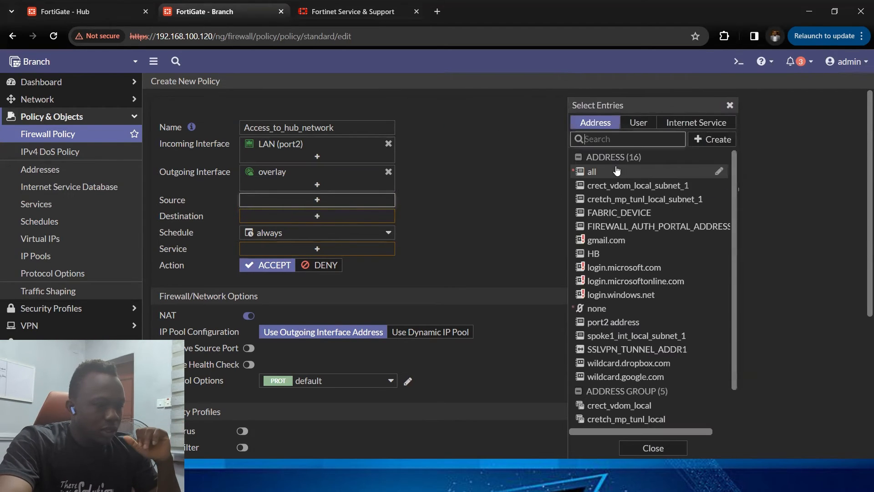
pyautogui.click(613, 169)
pyautogui.click(331, 230)
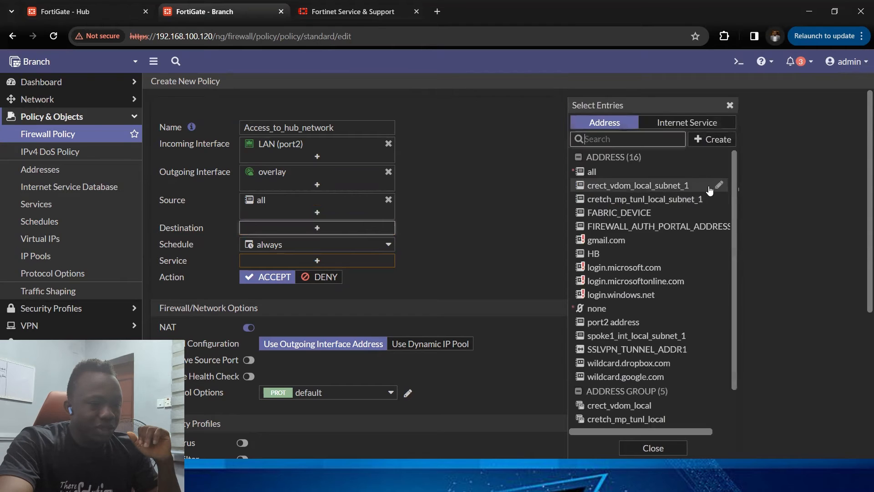
# Step: Start a new destination address and copy the Hub LAN address 192.168.74.131/255.255.255.0 from the Hub's interface list
pyautogui.click(712, 139)
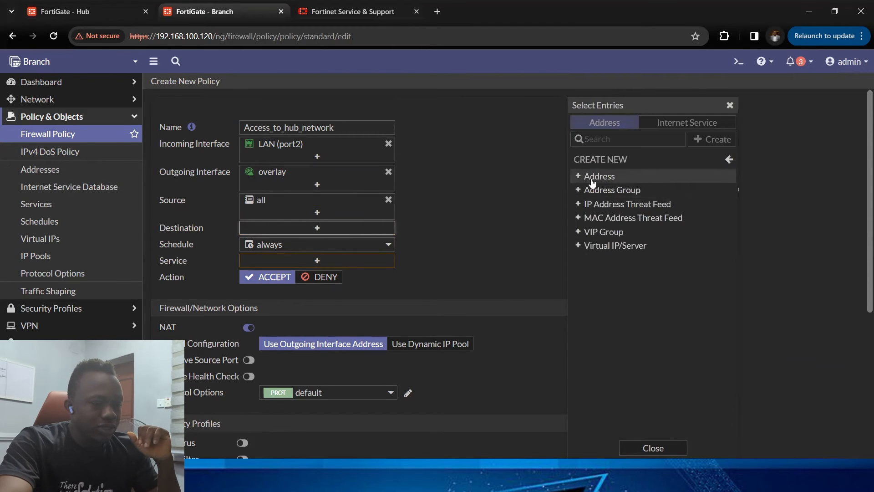
pyautogui.click(594, 178)
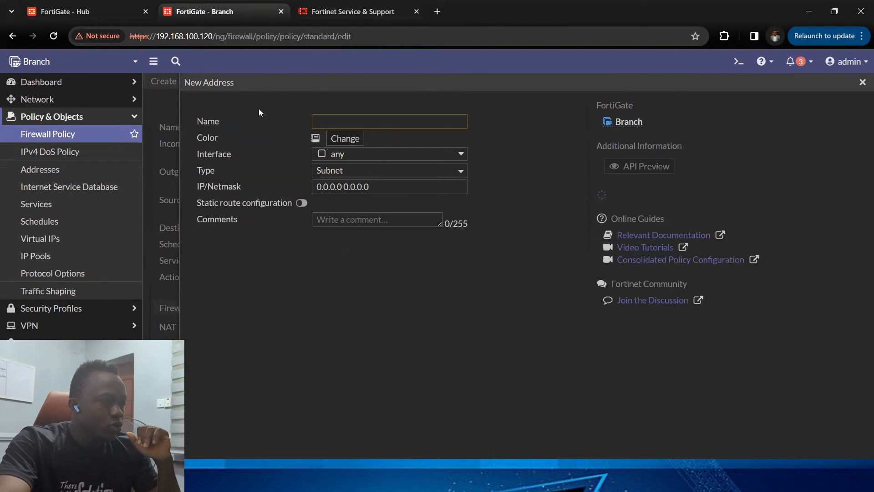
pyautogui.click(97, 10)
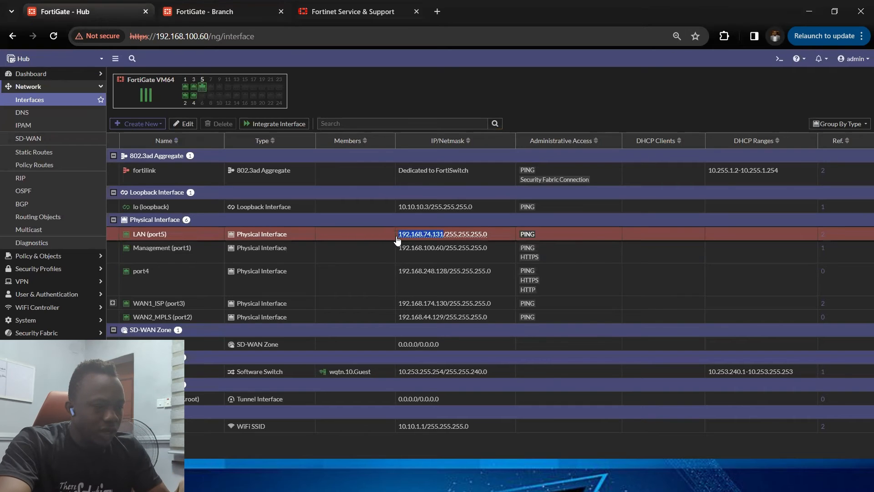
pyautogui.moveTo(396, 238); pyautogui.dragTo(489, 240)
pyautogui.hotkey('ctrl', 'c')
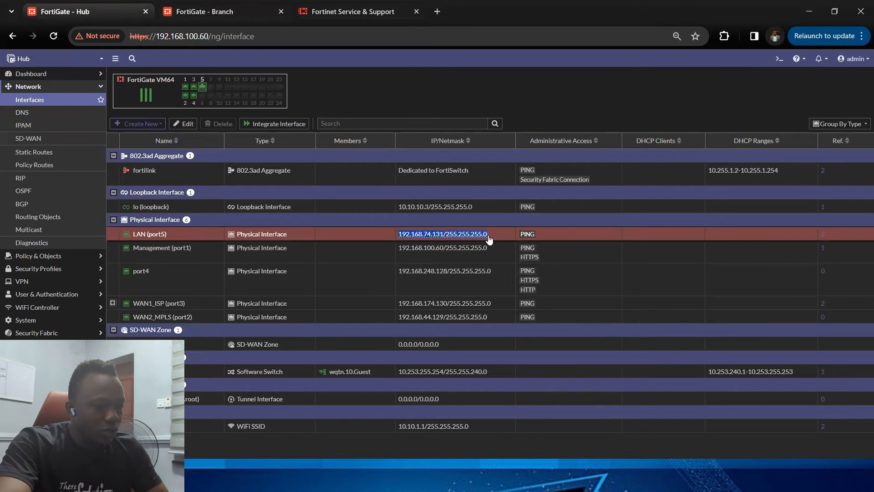
pyautogui.click(219, 7)
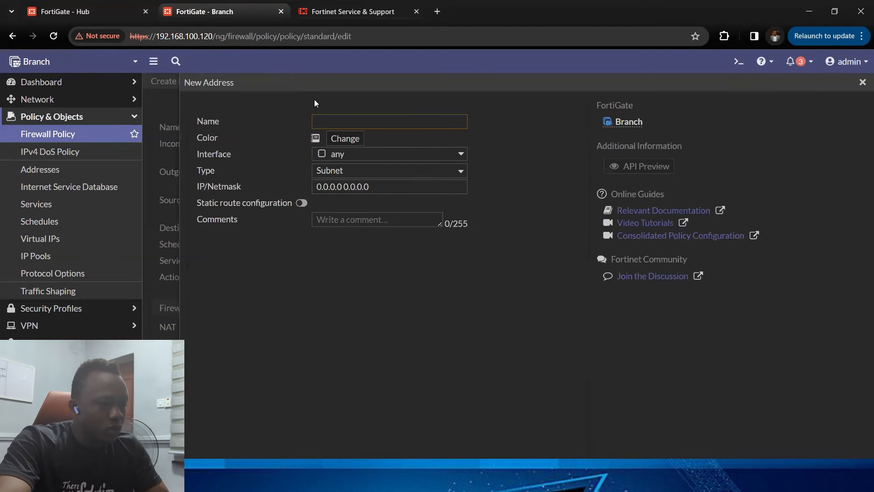
# Step: Create an address named Hub_network with subnet 192.168.74.0/255.255.255.0
pyautogui.click(379, 118)
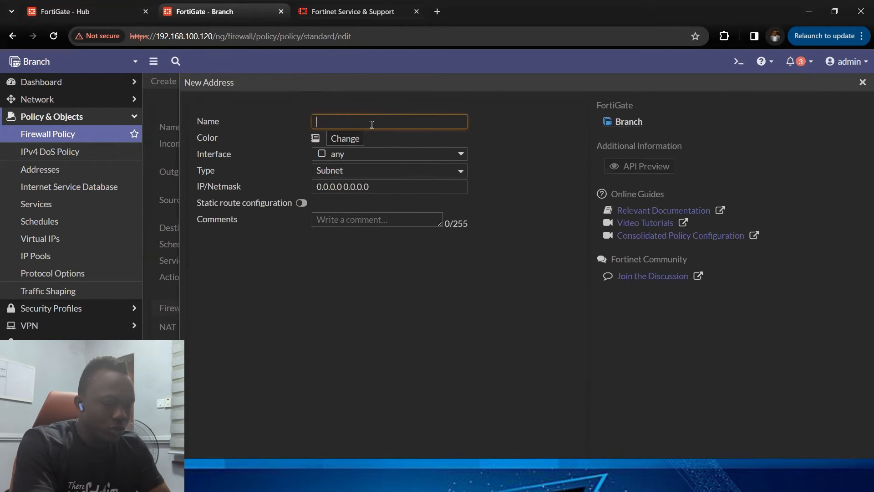
pyautogui.write('Hub')
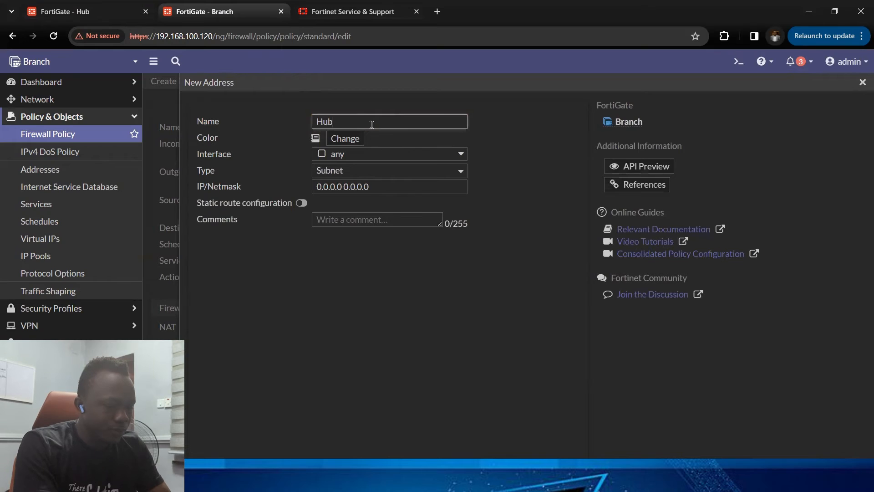
pyautogui.write('_network')
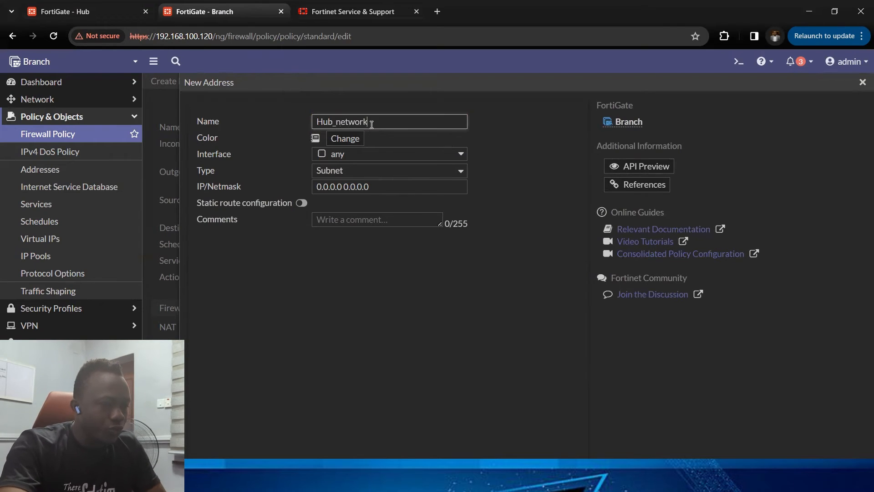
pyautogui.click(368, 186)
pyautogui.hotkey('ctrl', 'a')
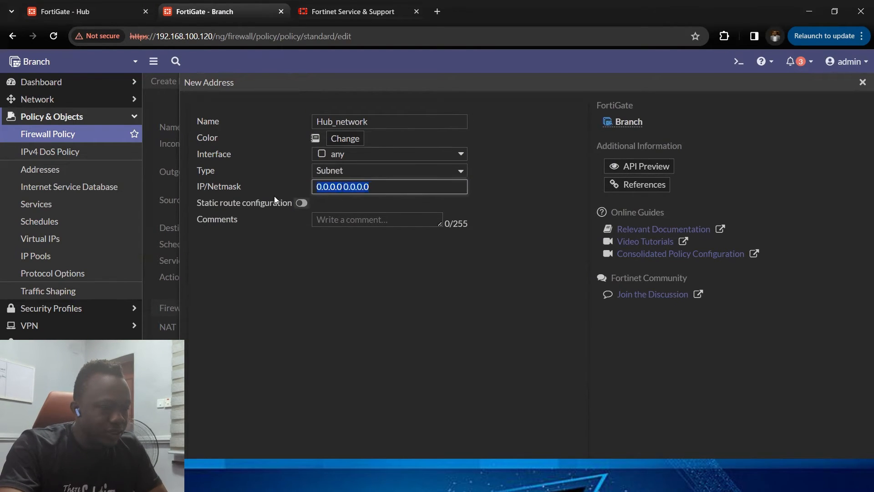
pyautogui.hotkey('ctrl', 'v')
pyautogui.press('BackSpace')
pyautogui.press('BackSpace')
pyautogui.press('BackSpace')
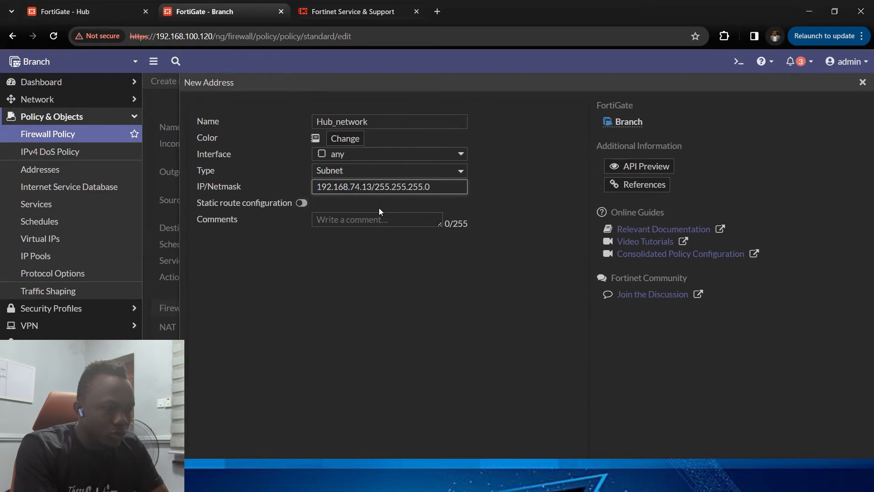
pyautogui.write('0')
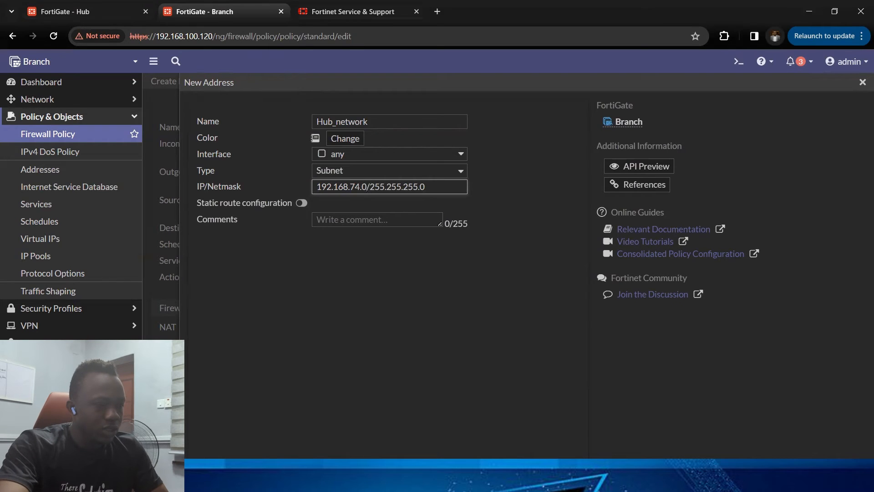
pyautogui.click(369, 429)
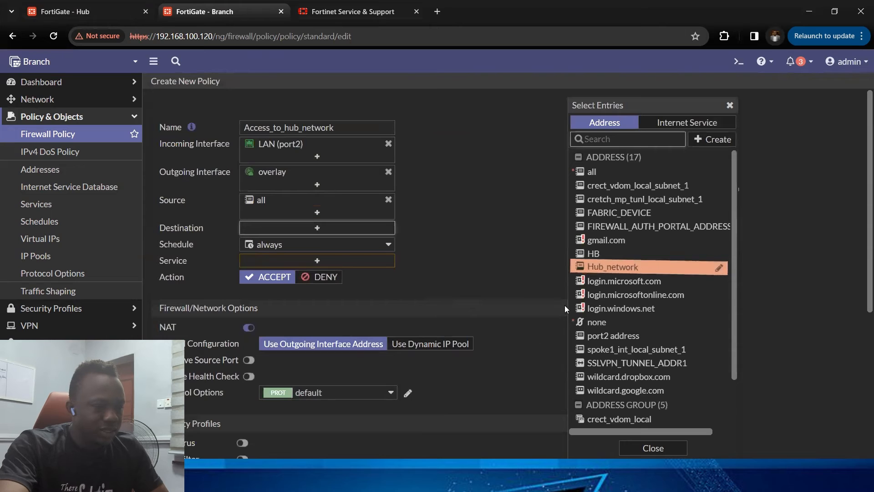
# Step: Set the policy's destination to Hub_network and its service to ALL
pyautogui.click(594, 270)
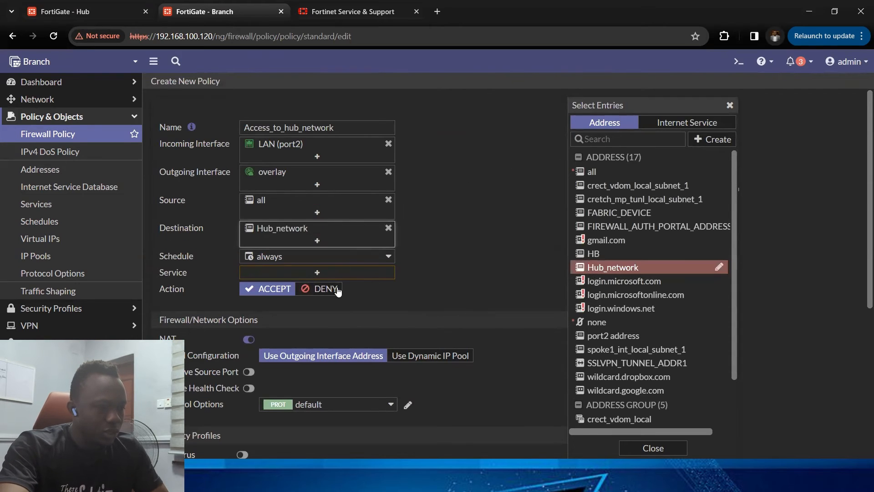
pyautogui.click(354, 272)
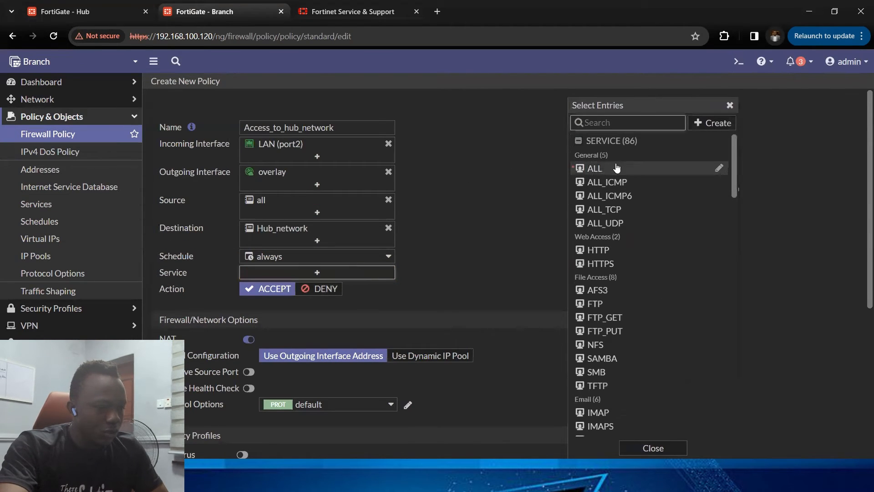
pyautogui.click(617, 169)
pyautogui.scroll(-5, 418, 293)
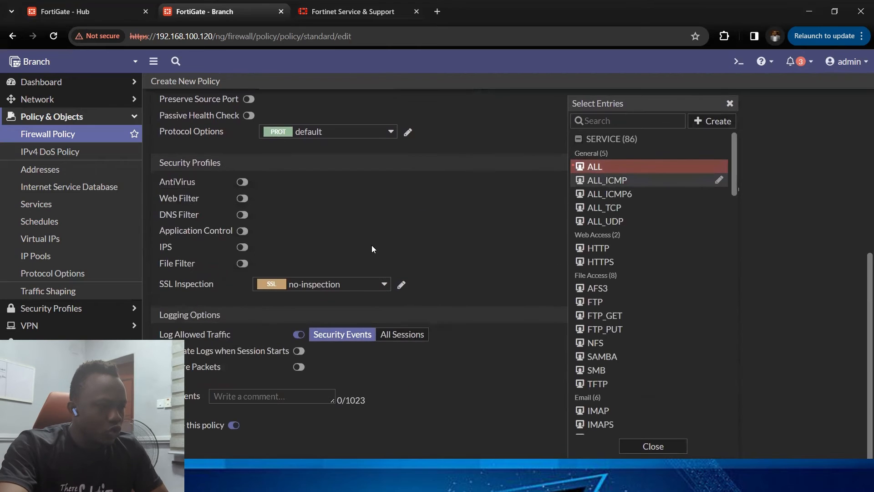
pyautogui.scroll(3, 372, 248)
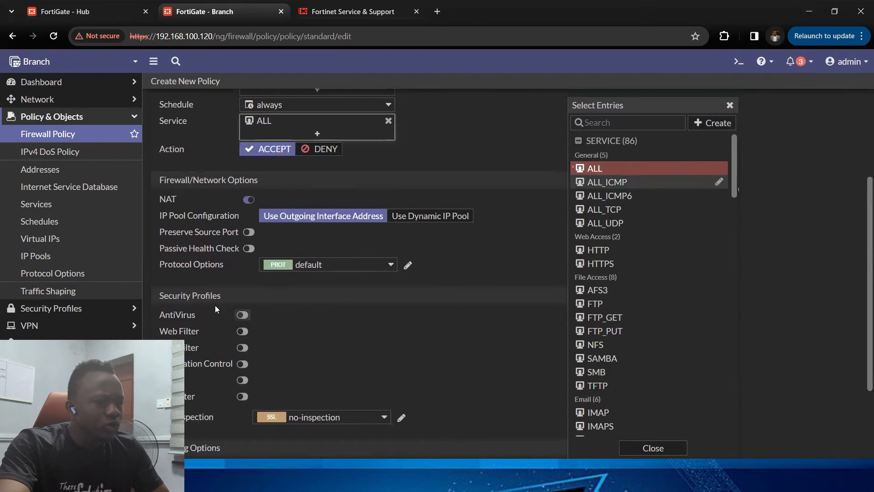
pyautogui.click(243, 315)
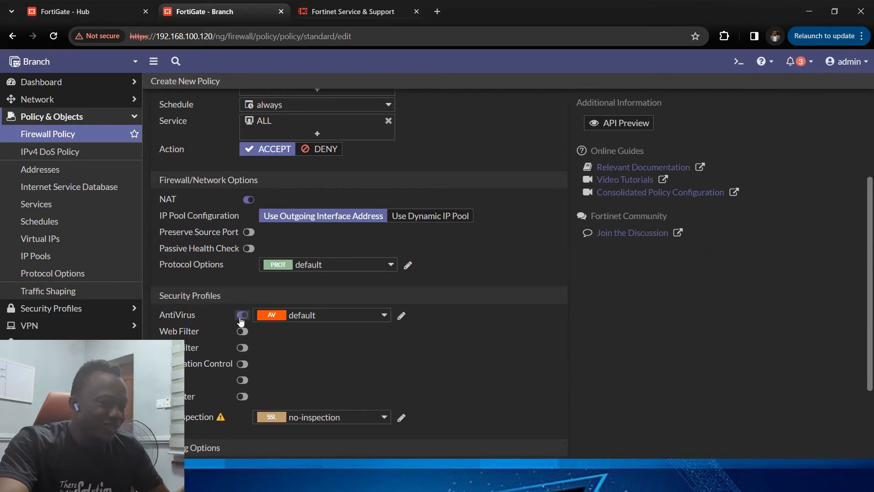
pyautogui.click(280, 315)
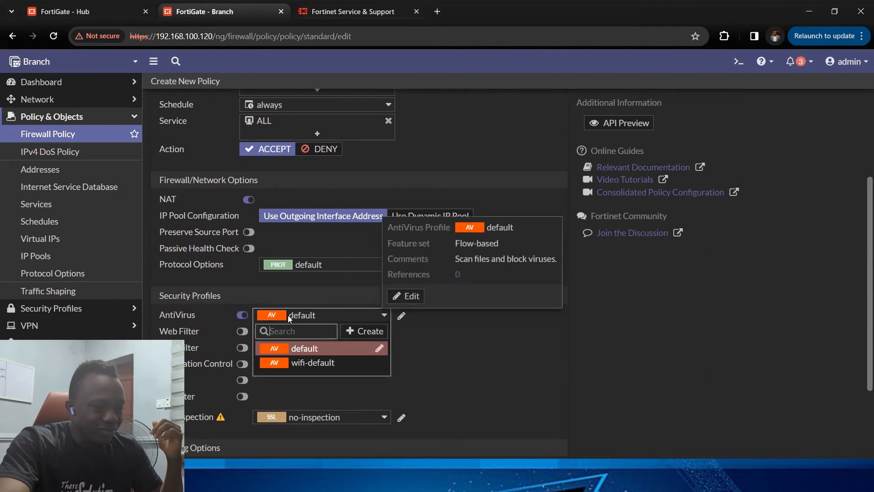
pyautogui.click(360, 332)
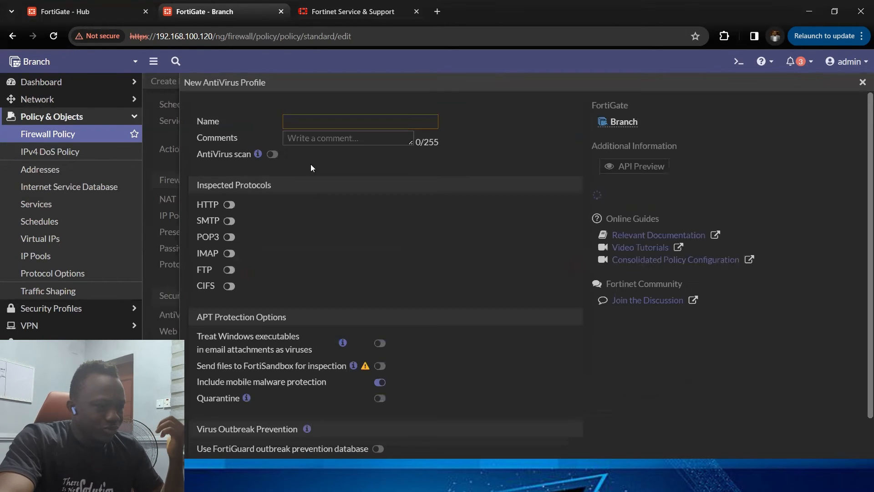
pyautogui.click(862, 83)
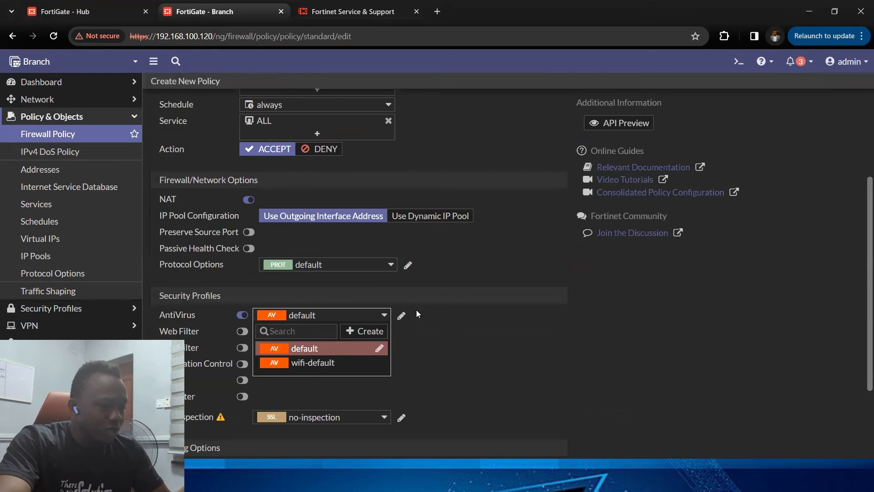
pyautogui.click(242, 314)
# Step: Save the Access_to_hub_network policy
pyautogui.scroll(-1, 207, 351)
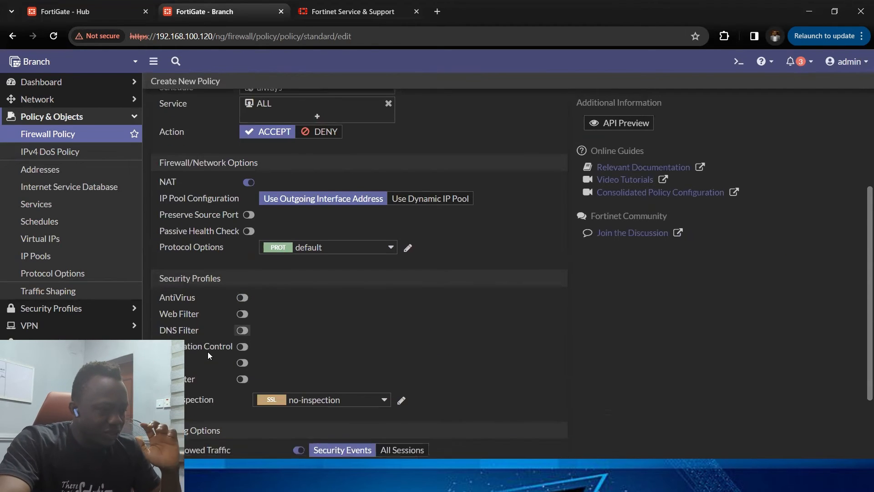
pyautogui.scroll(-3, 208, 351)
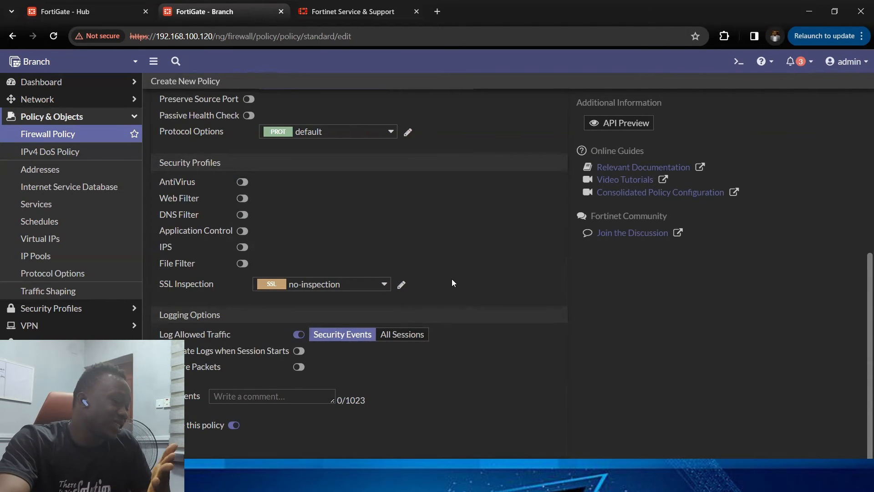
pyautogui.click(422, 335)
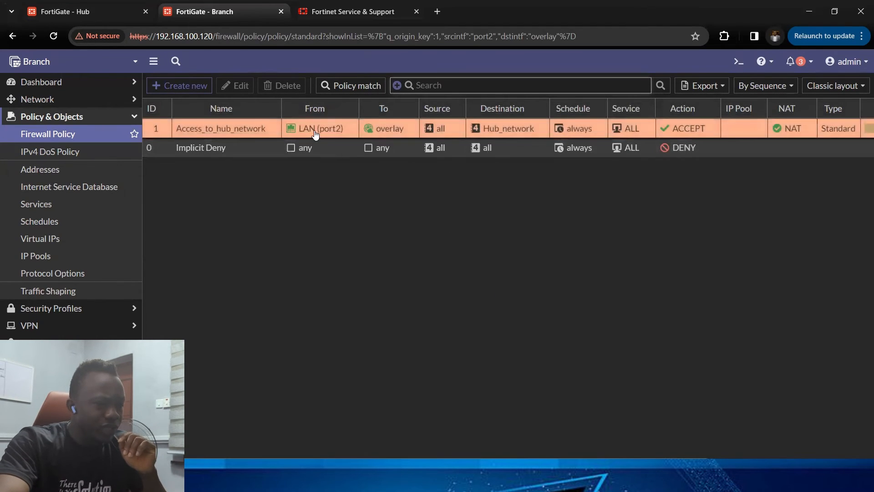
# Step: Create a new firewall policy named From_Branch
pyautogui.moveTo(297, 130)
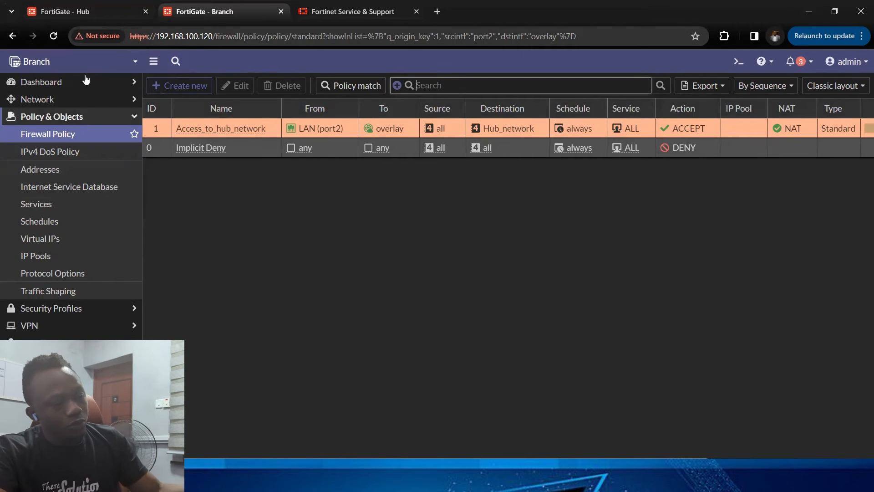
pyautogui.click(180, 86)
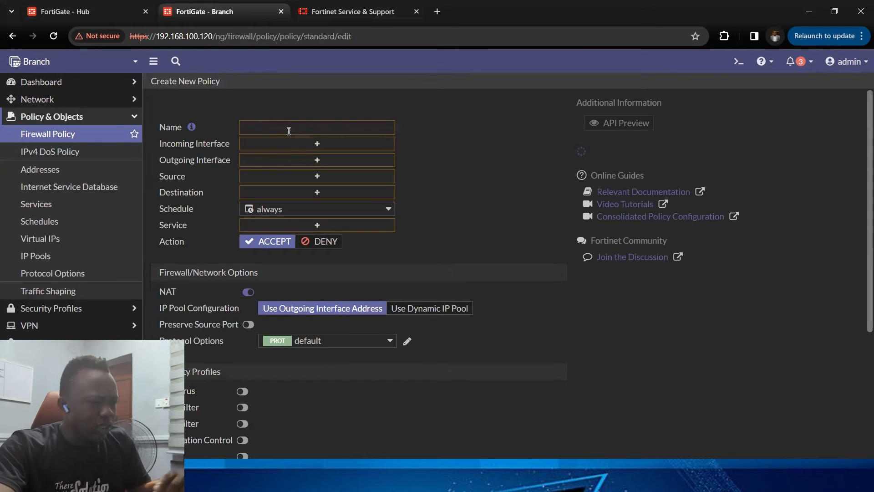
pyautogui.click(293, 125)
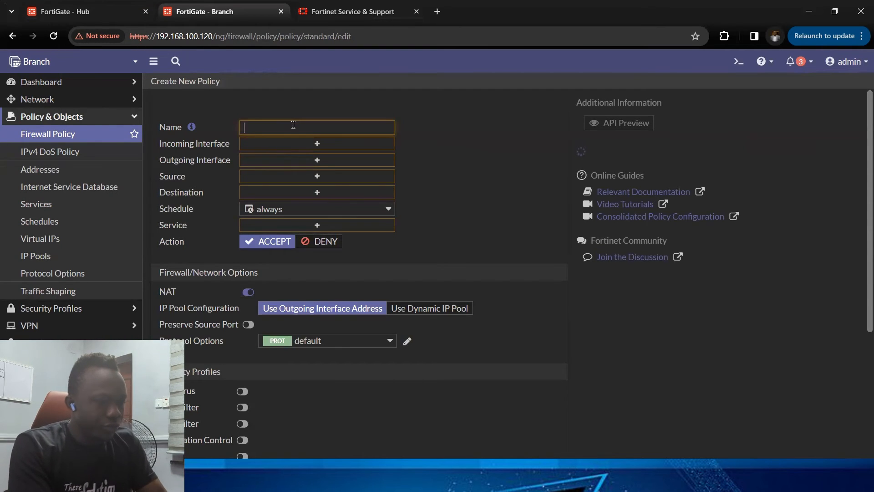
pyautogui.write('From_Branch')
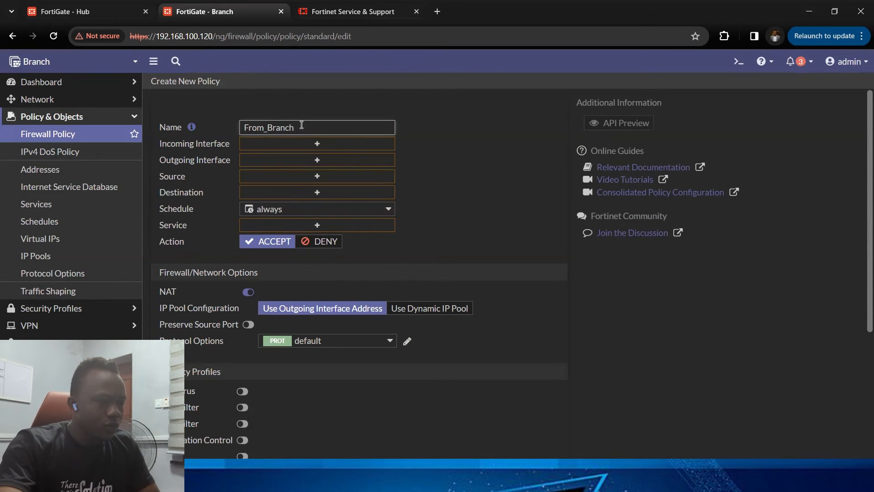
# Step: Set the policy's incoming interface to overlay and outgoing interface to LAN (port2)
pyautogui.click(316, 145)
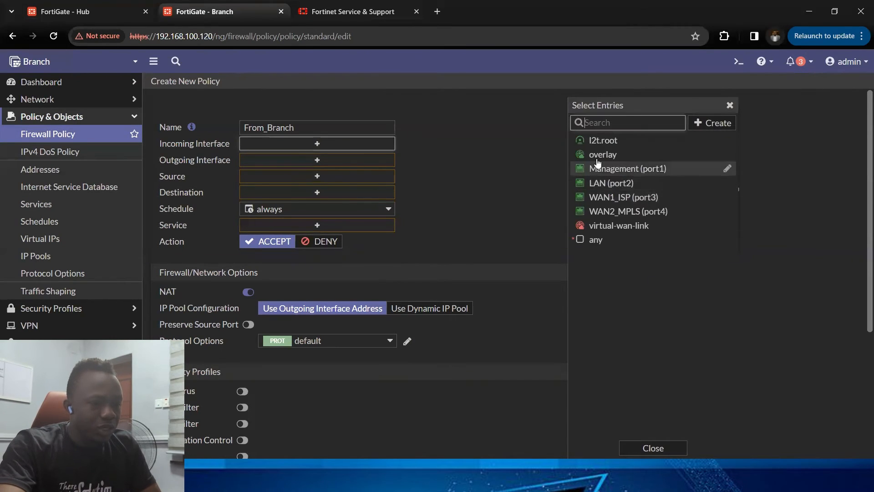
pyautogui.click(601, 154)
pyautogui.click(313, 175)
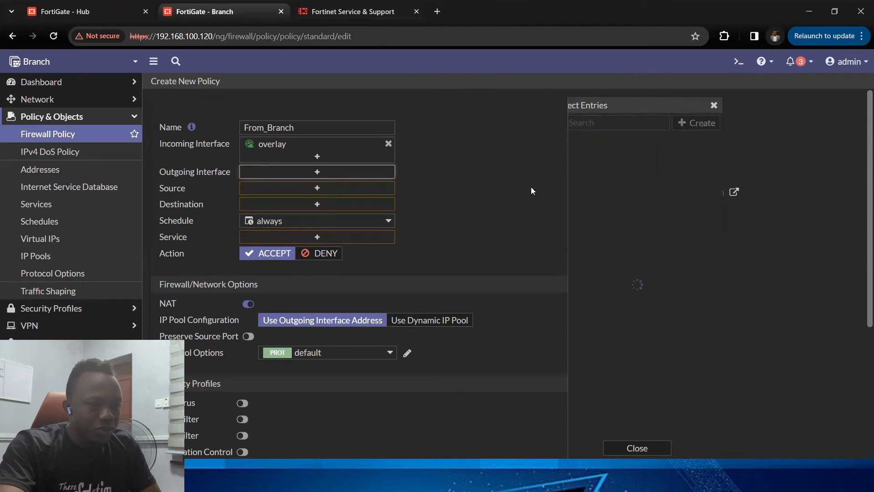
pyautogui.click(641, 187)
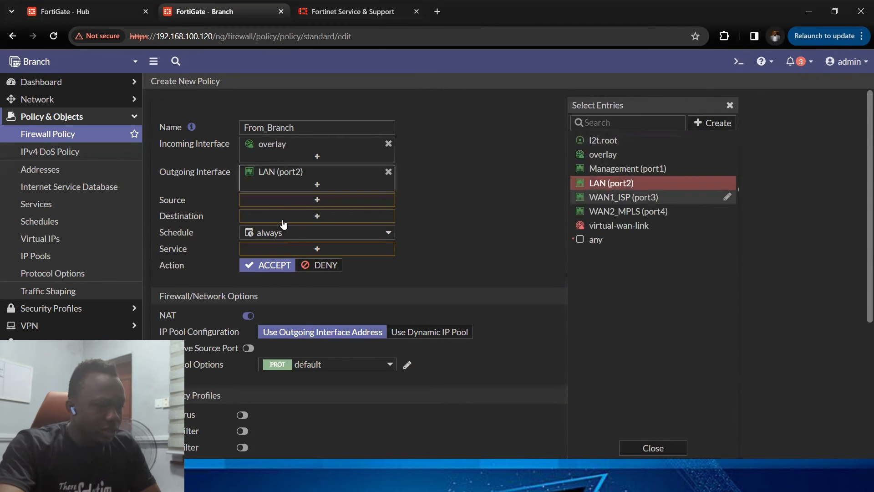
# Step: Set the policy's source to Hub_network and destination to all addresses
pyautogui.click(321, 201)
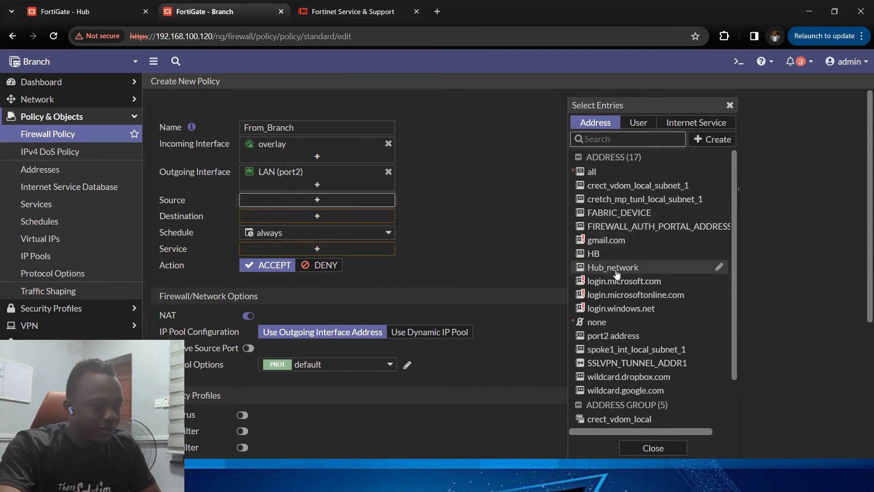
pyautogui.click(617, 272)
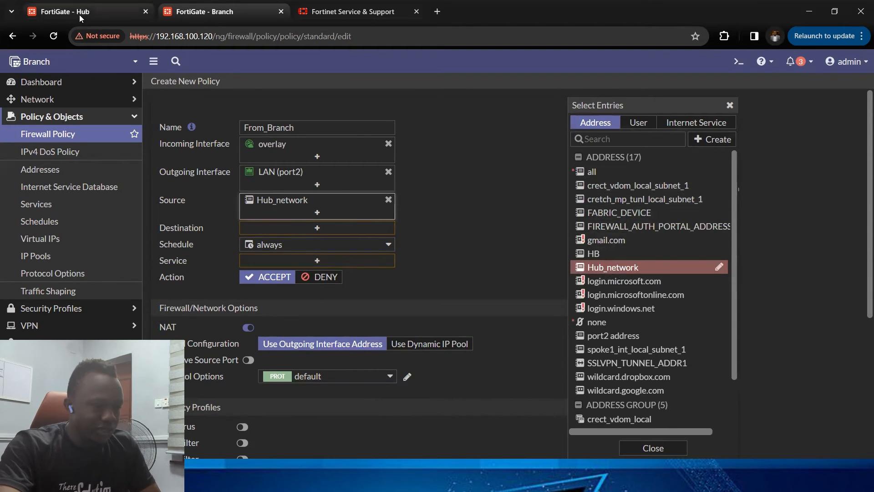
pyautogui.click(318, 228)
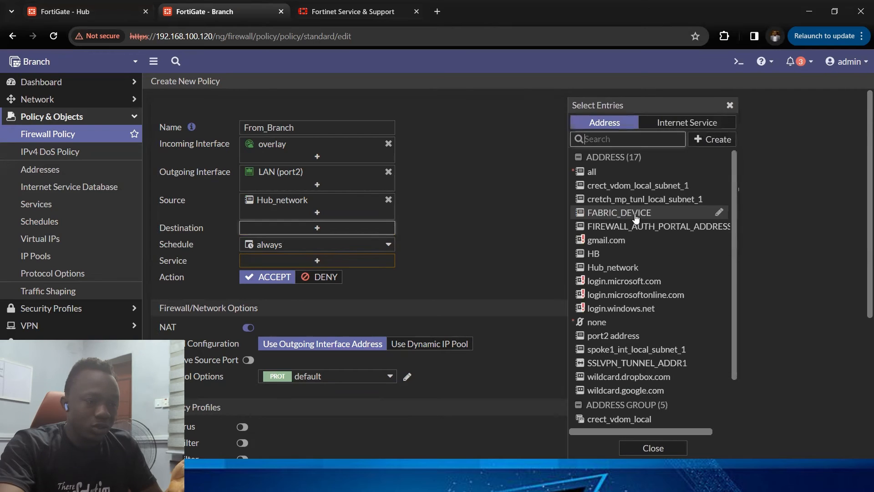
pyautogui.click(594, 171)
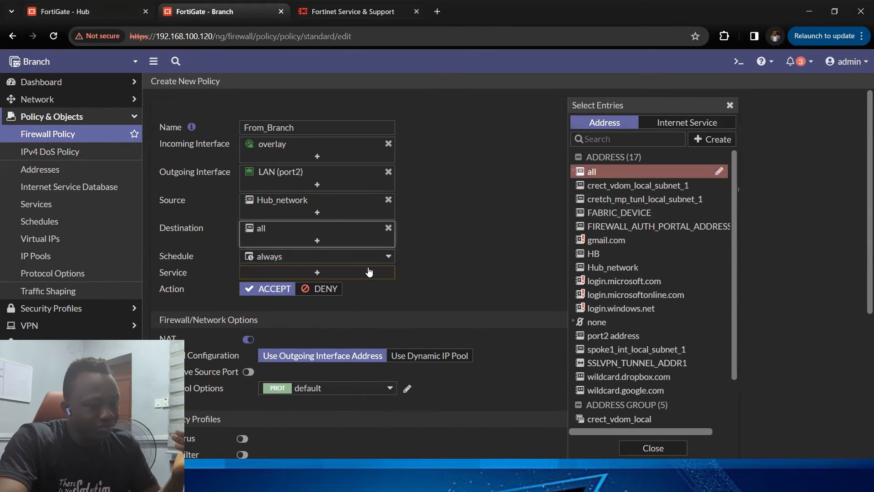
# Step: Set the policy's service to ALL
pyautogui.click(437, 287)
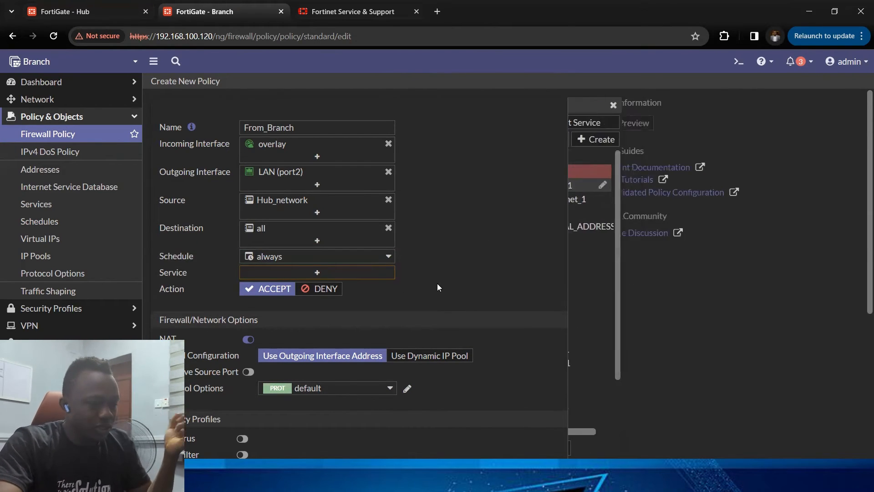
pyautogui.click(356, 274)
pyautogui.click(634, 170)
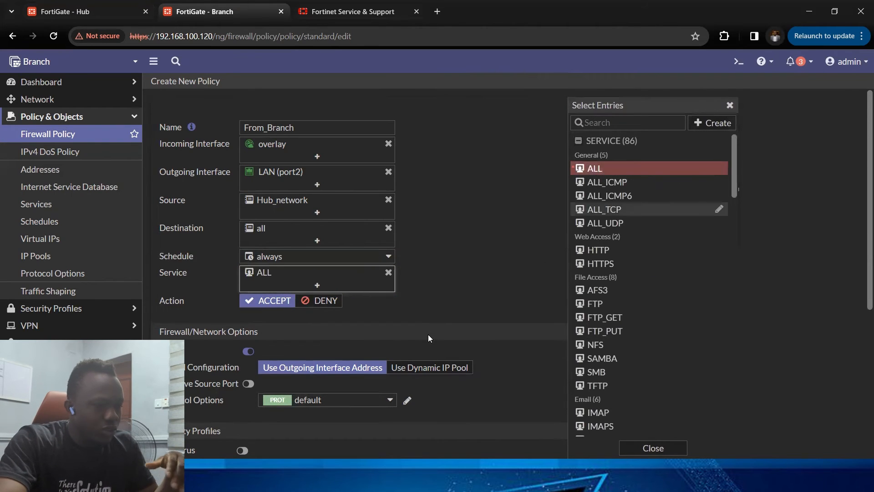
# Step: Set allowed-traffic logging to All Sessions and save the From_Branch policy
pyautogui.scroll(-5, 428, 338)
pyautogui.scroll(2, 425, 332)
pyautogui.scroll(-2, 425, 331)
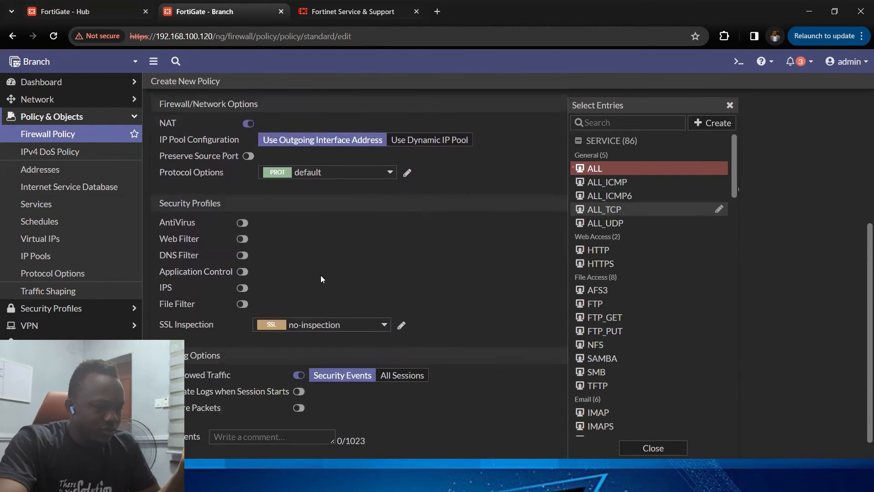
pyautogui.scroll(-1, 321, 279)
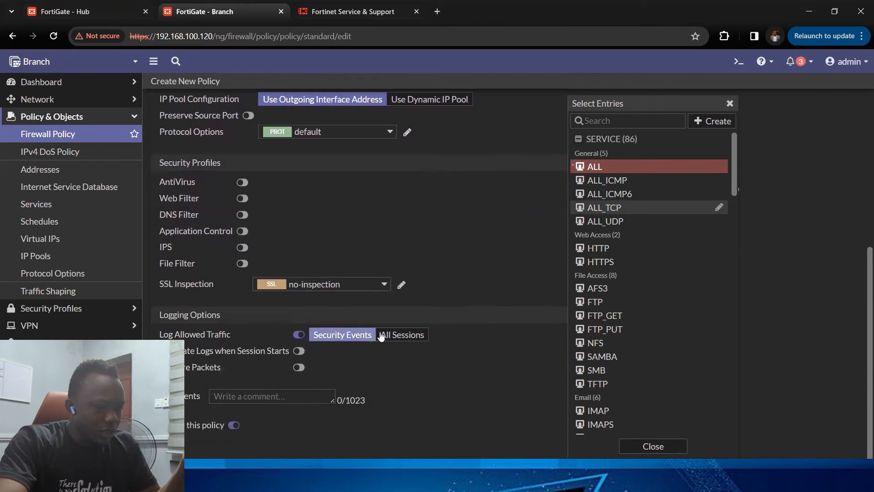
pyautogui.click(405, 337)
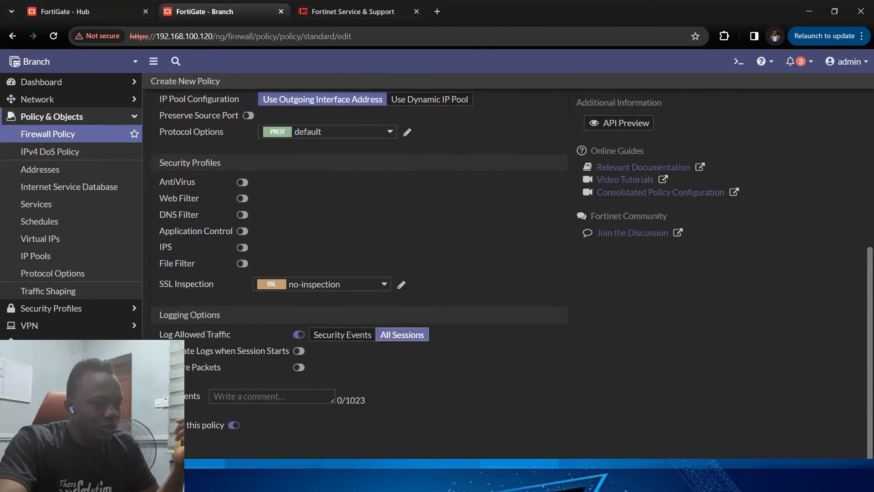
pyautogui.click(483, 470)
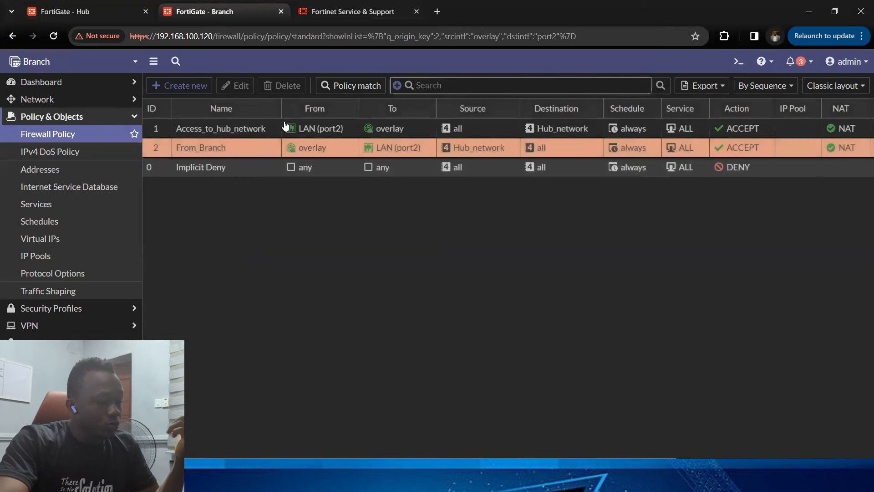
# Step: Open the SD-WAN page and review its rules and Performance SLAs tabs
pyautogui.moveTo(291, 130)
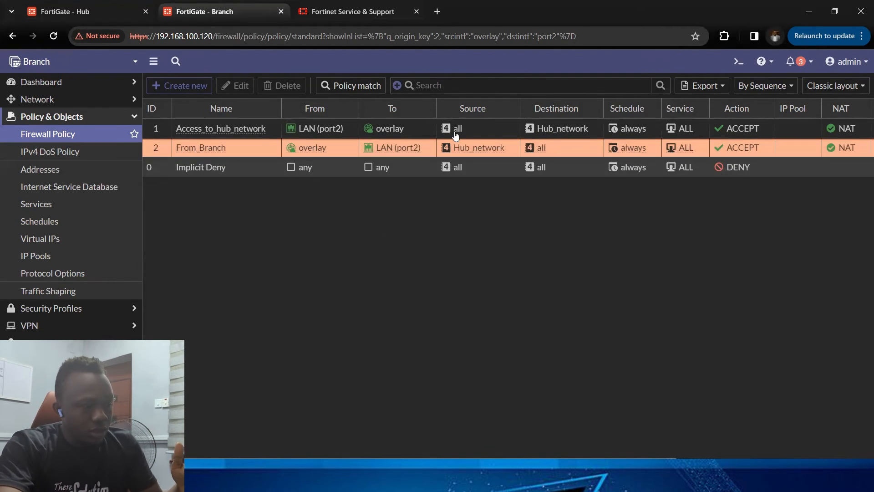
pyautogui.moveTo(456, 135)
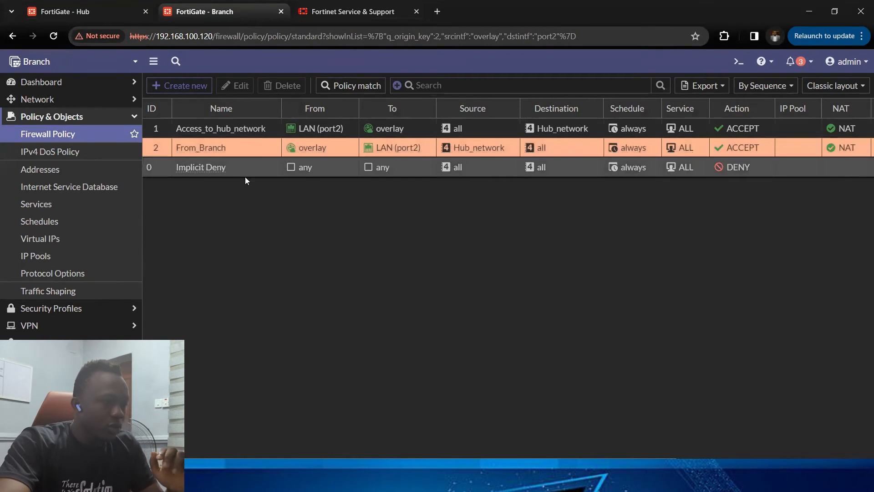
pyautogui.click(81, 117)
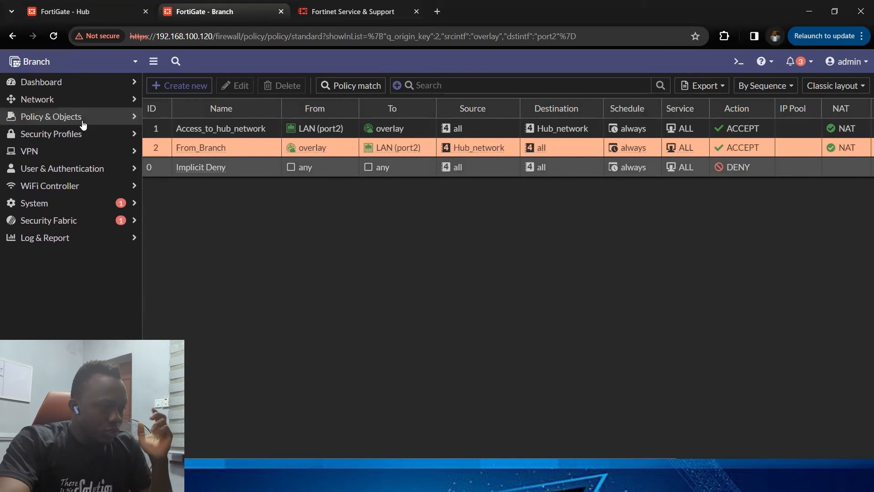
pyautogui.click(98, 104)
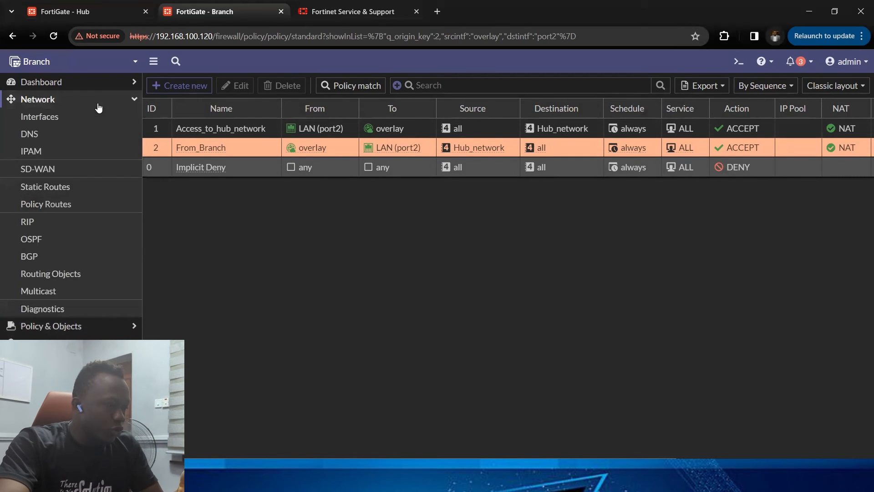
pyautogui.click(98, 169)
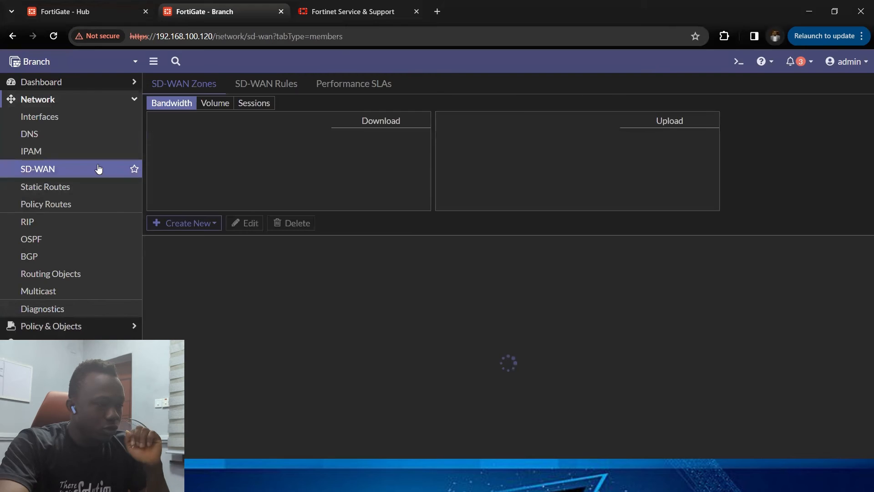
pyautogui.click(280, 83)
pyautogui.click(344, 83)
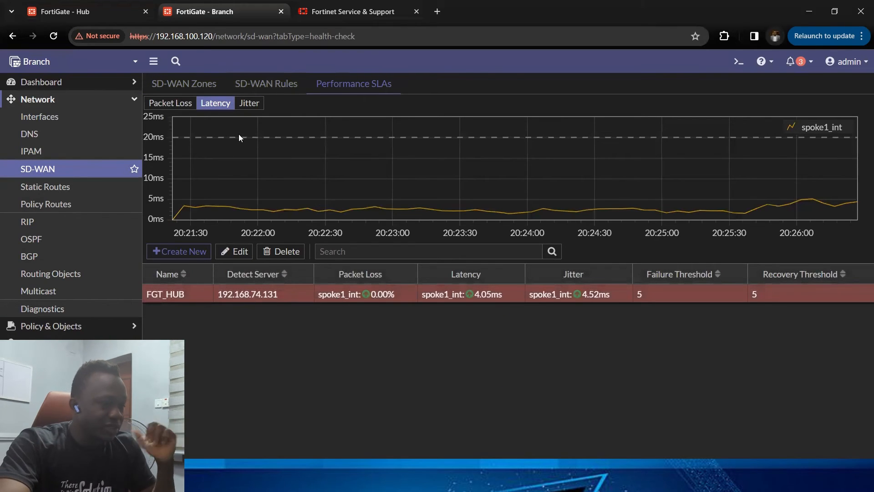
pyautogui.click(280, 87)
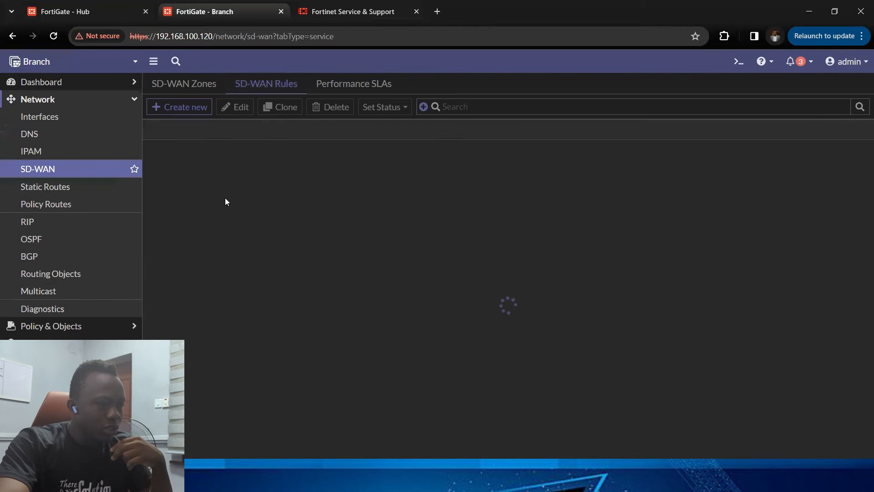
# Step: Create a new SD-WAN rule named Access_to_hub_servers
pyautogui.click(183, 107)
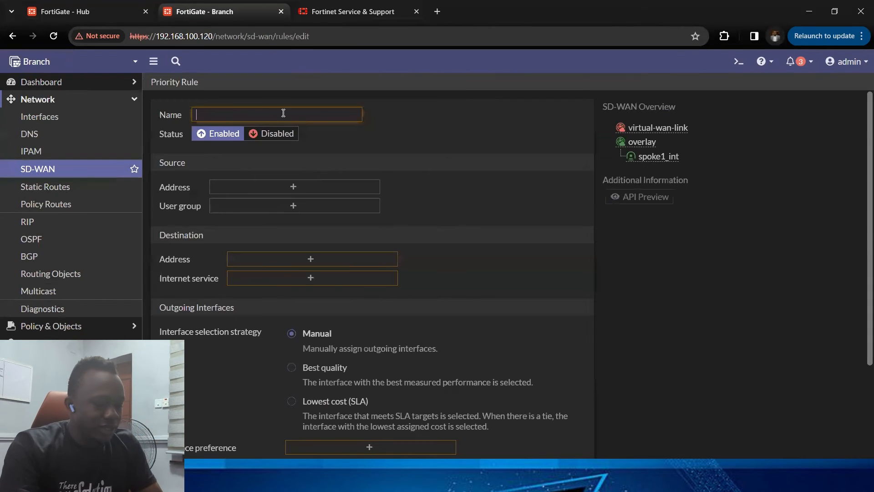
pyautogui.write('Hub')
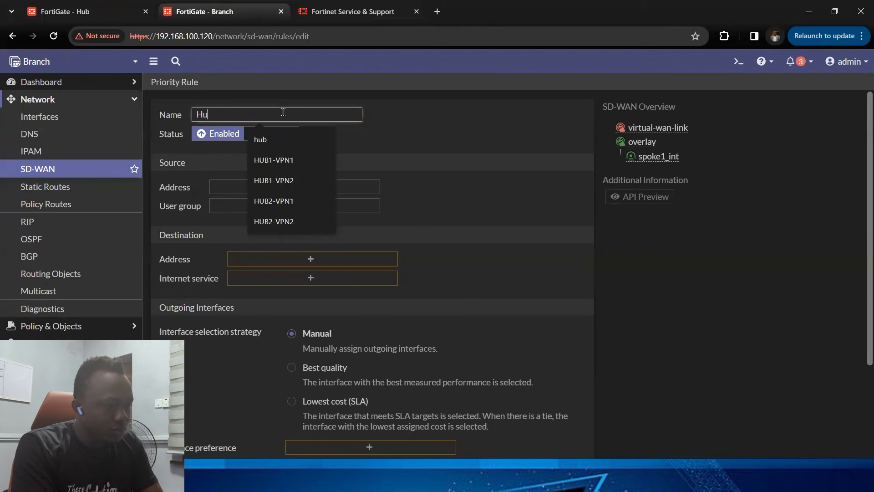
pyautogui.press('BackSpace')
pyautogui.press('BackSpace')
pyautogui.write('Access_to')
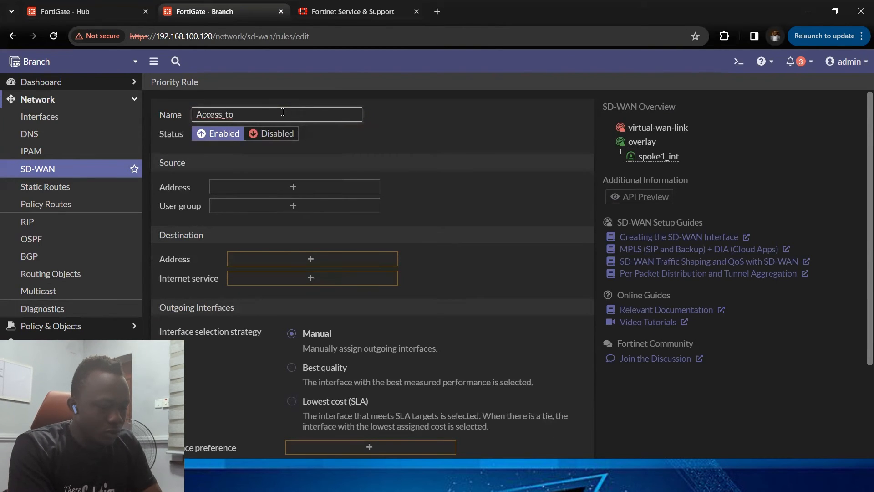
pyautogui.write('_hub')
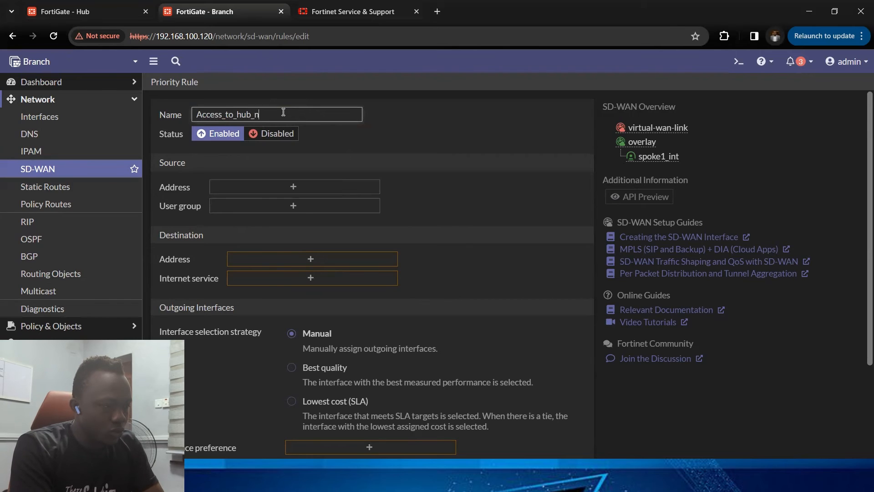
pyautogui.write('_servers')
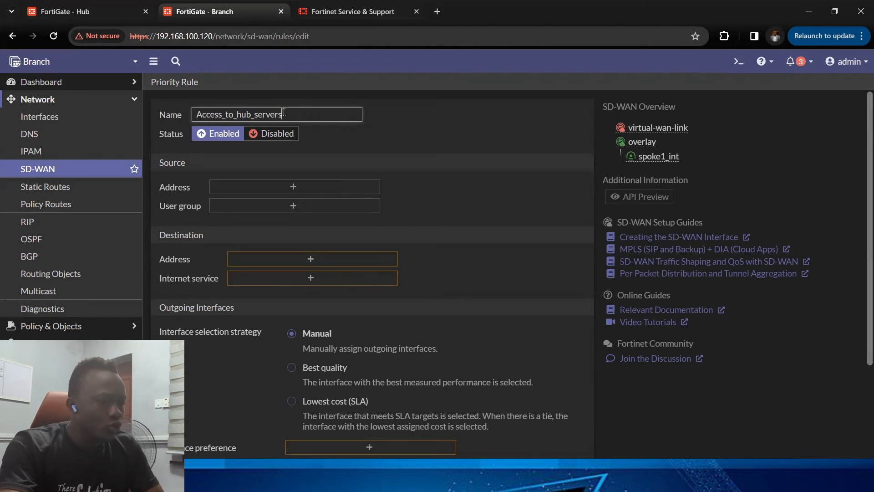
# Step: Set the rule's source address to all
pyautogui.click(267, 186)
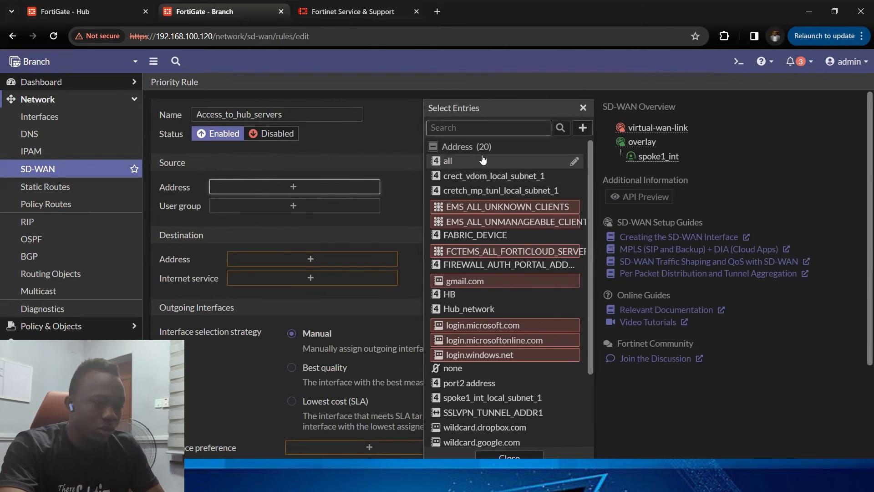
pyautogui.click(448, 161)
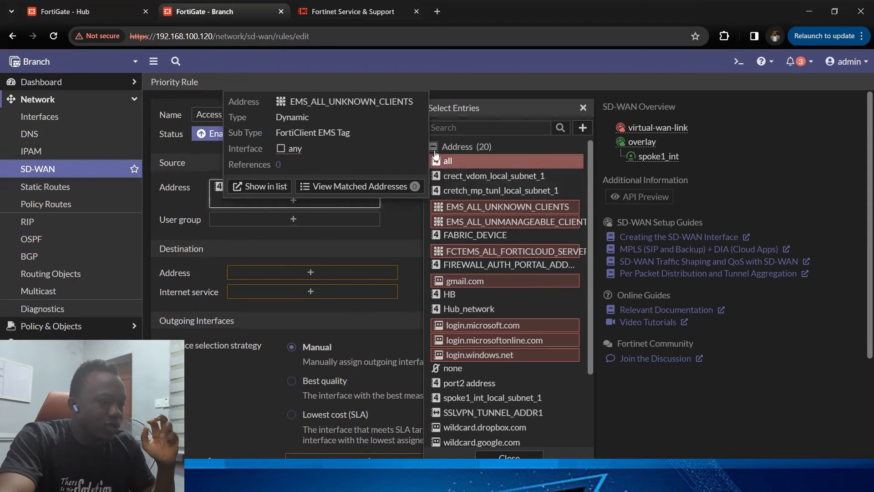
pyautogui.click(288, 237)
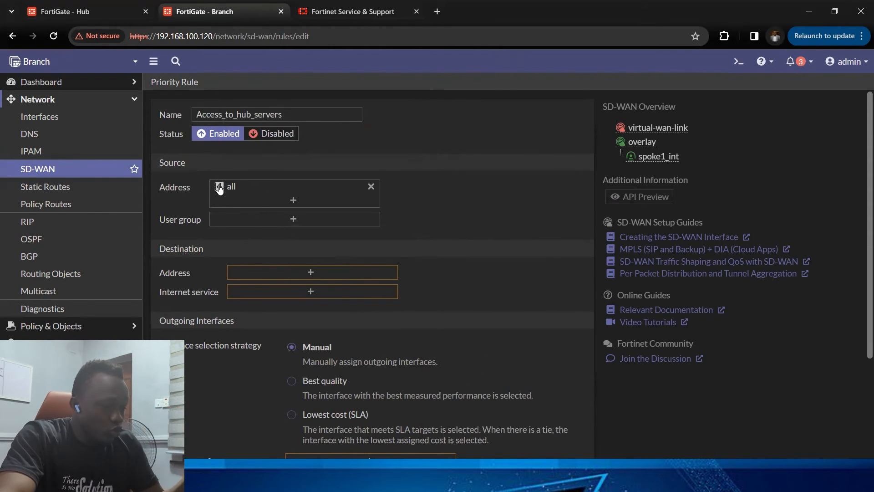
# Step: Set the rule's destination address to Hub_network
pyautogui.click(283, 270)
pyautogui.scroll(-1, 496, 283)
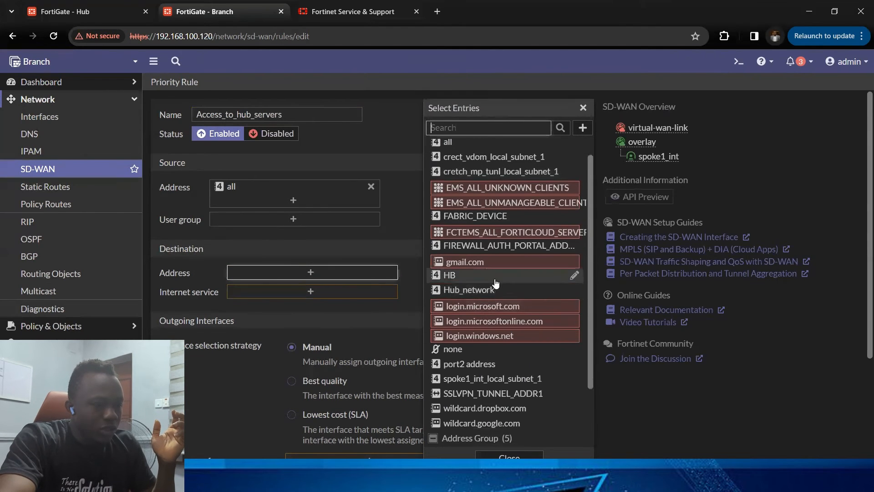
pyautogui.click(496, 287)
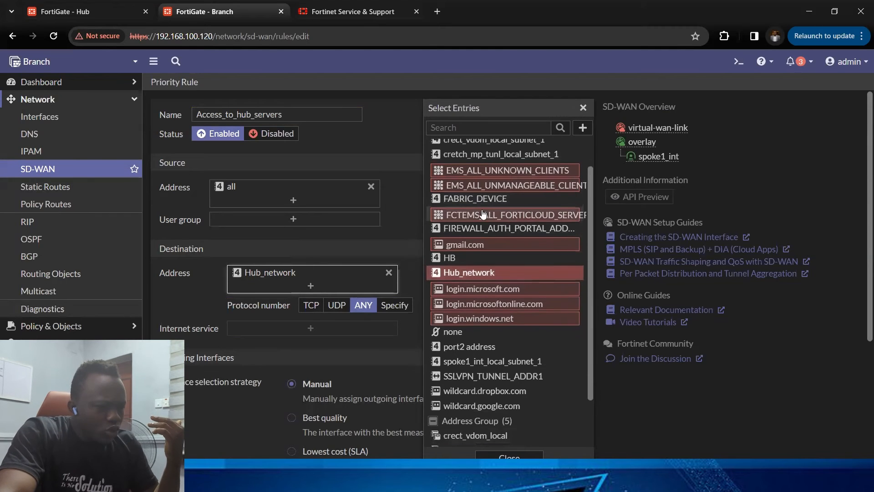
pyautogui.moveTo(255, 283)
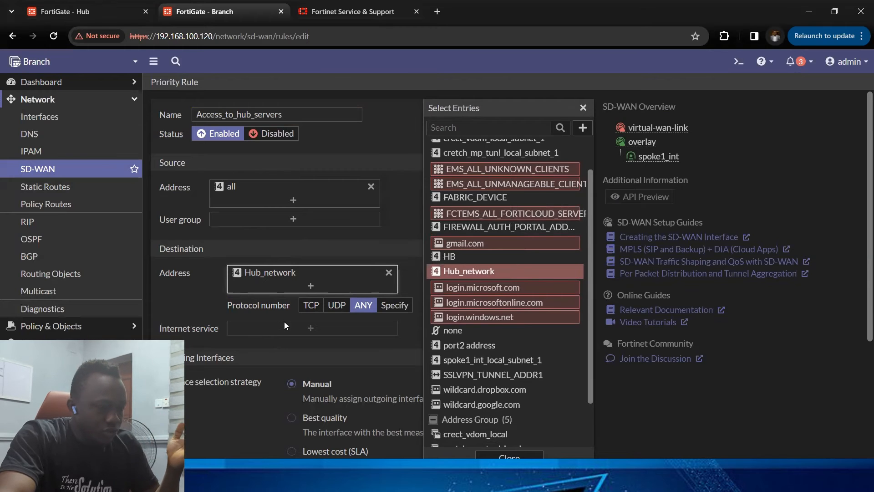
pyautogui.scroll(-3, 291, 354)
pyautogui.scroll(3, 274, 331)
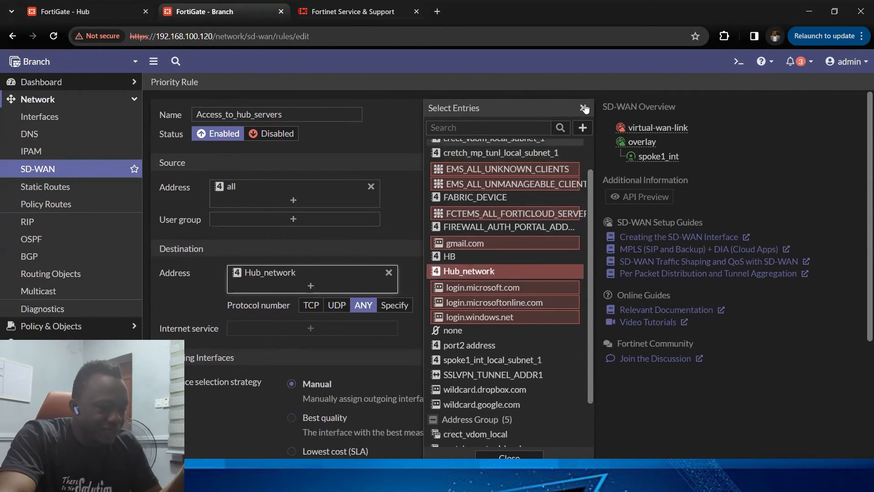
pyautogui.click(583, 108)
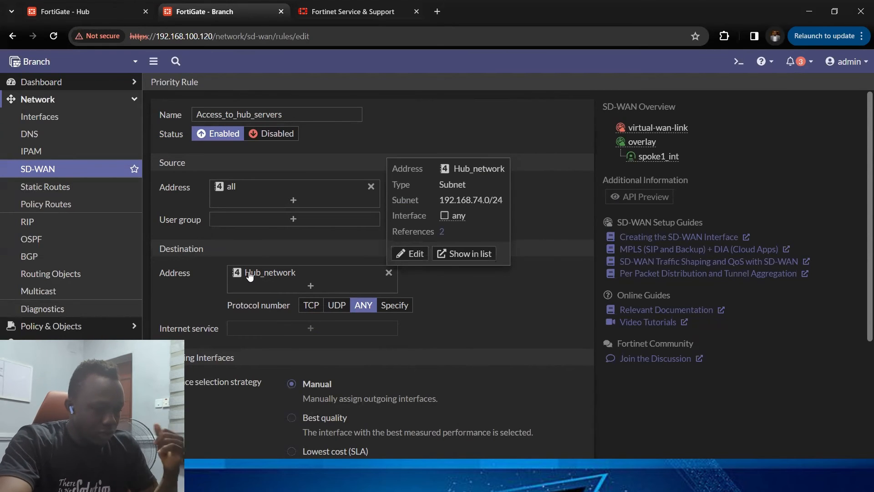
# Step: Add spoke1_int as the rule's interface preference
pyautogui.scroll(-4, 255, 279)
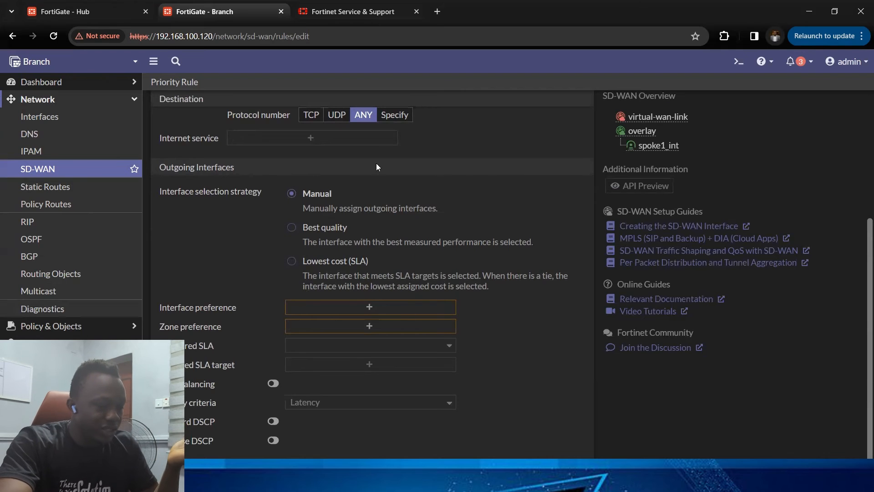
pyautogui.scroll(1, 385, 237)
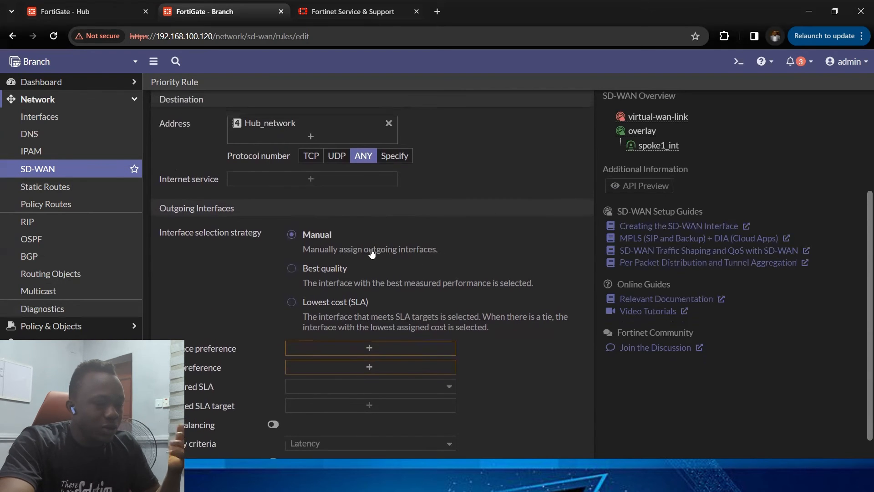
pyautogui.scroll(3, 372, 254)
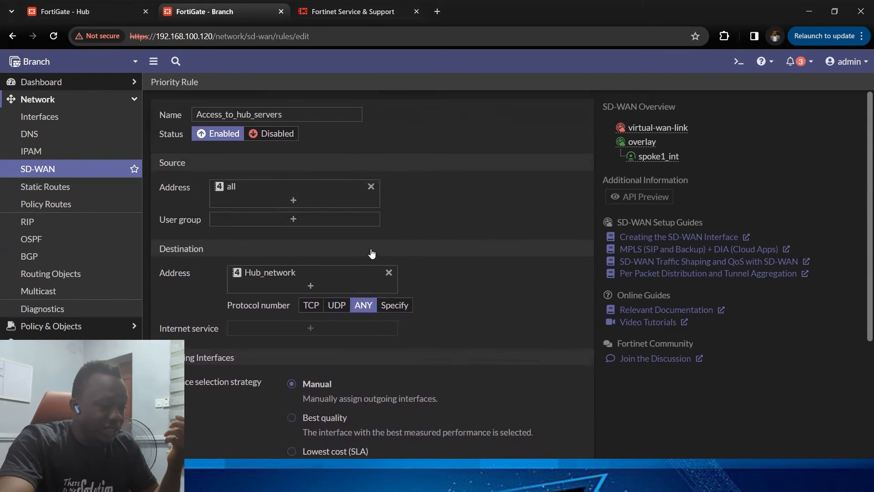
pyautogui.scroll(-4, 370, 253)
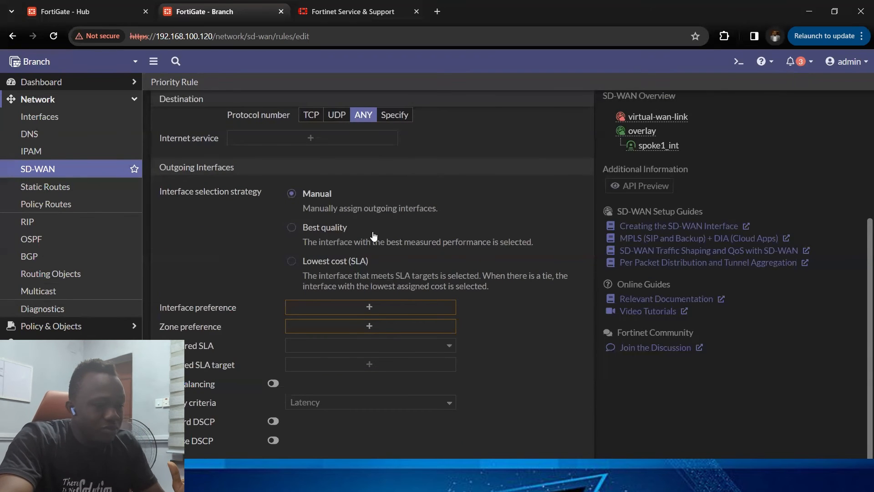
pyautogui.click(418, 306)
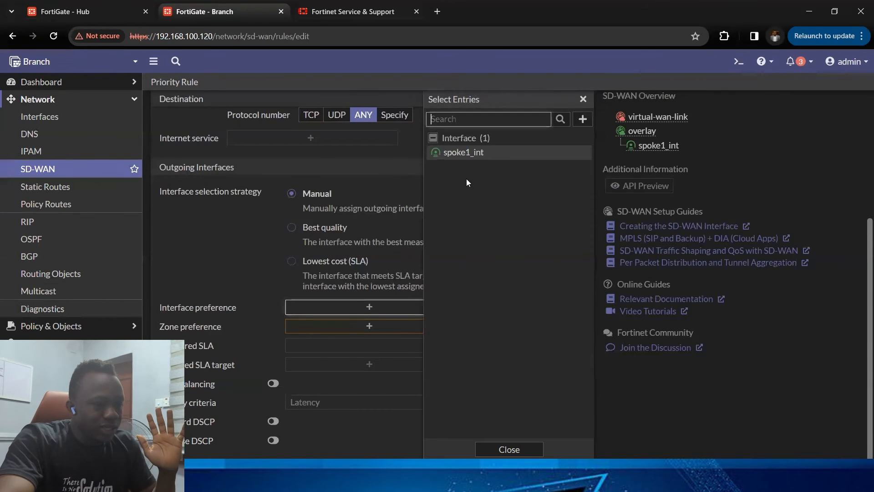
pyautogui.click(464, 153)
pyautogui.click(181, 256)
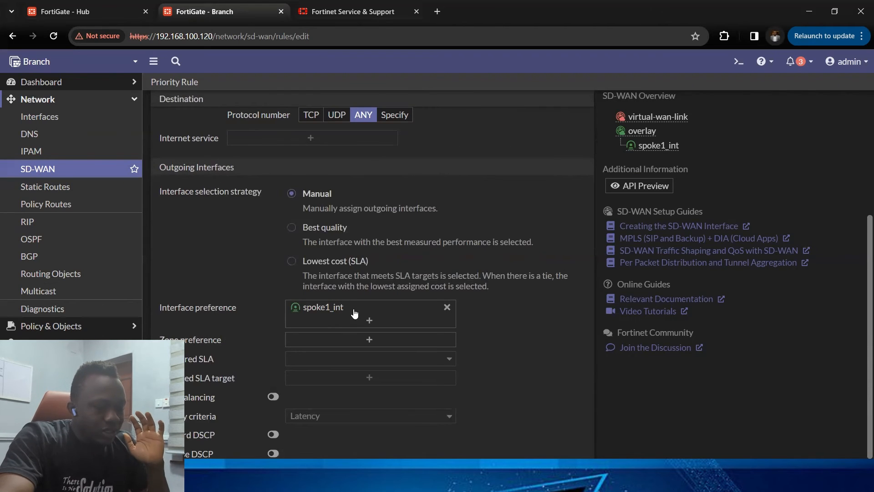
# Step: Choose the Best quality interface selection strategy with FGT_HUB as the required SLA
pyautogui.moveTo(354, 310)
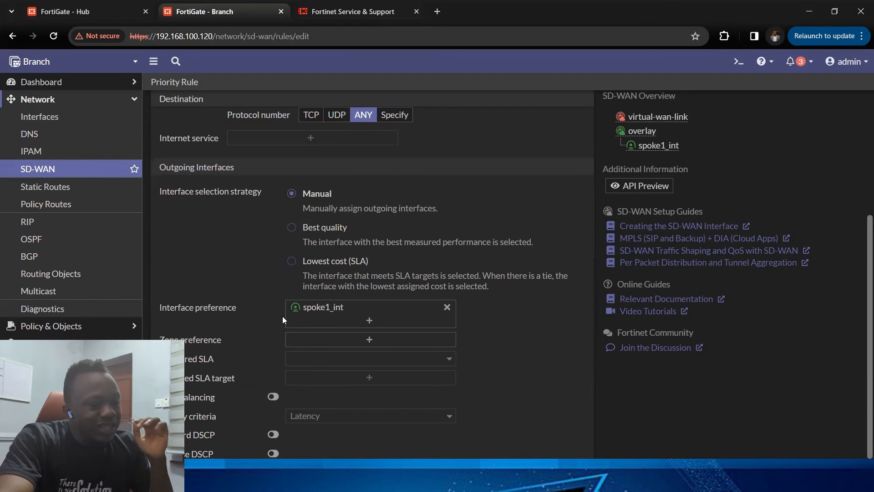
pyautogui.moveTo(322, 307)
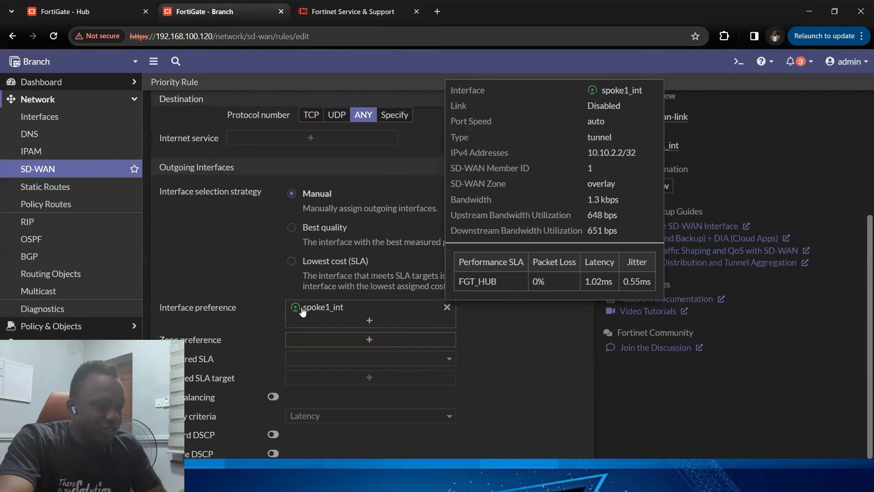
pyautogui.click(292, 228)
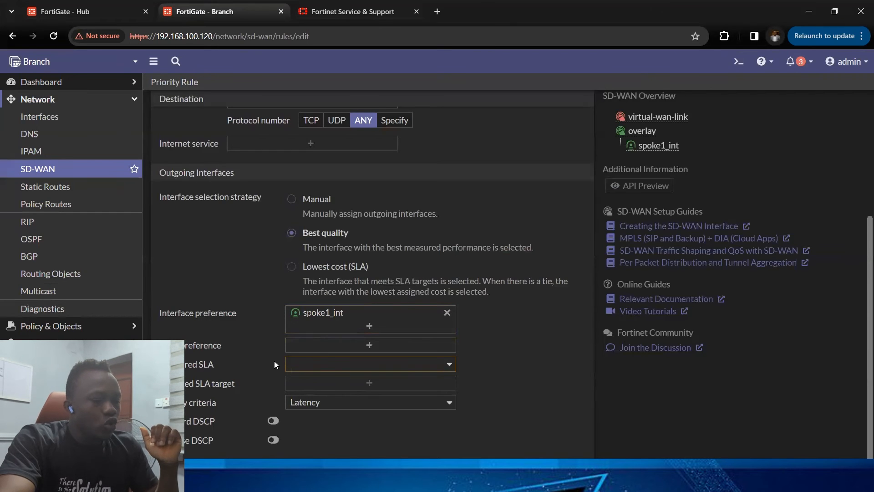
pyautogui.click(378, 365)
pyautogui.click(343, 417)
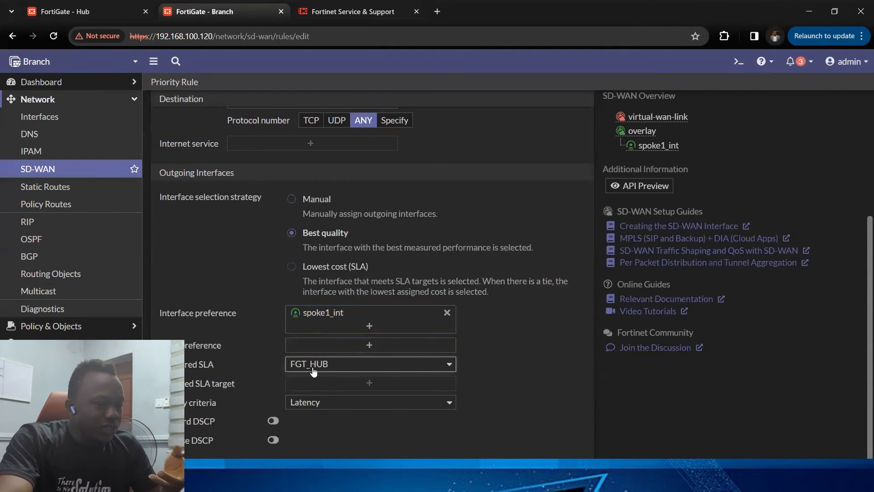
# Step: Set the quality criteria to Latency
pyautogui.scroll(1, 301, 374)
pyautogui.scroll(1, 300, 374)
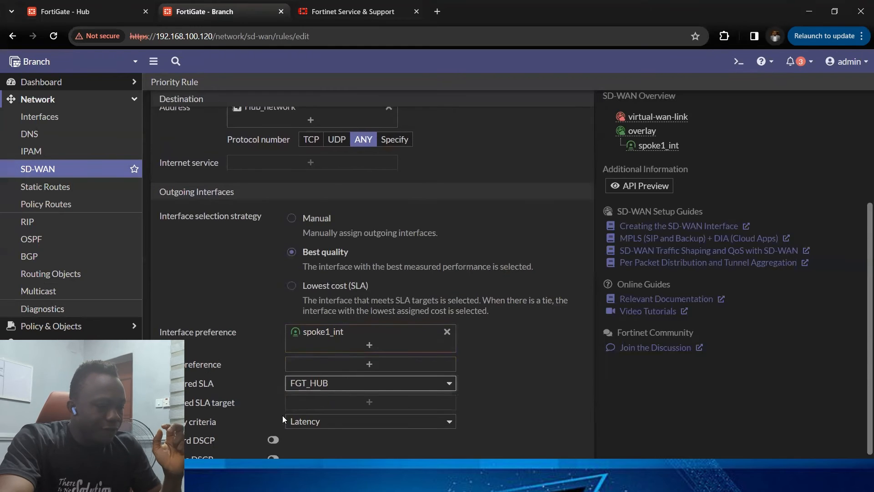
pyautogui.scroll(-2, 186, 420)
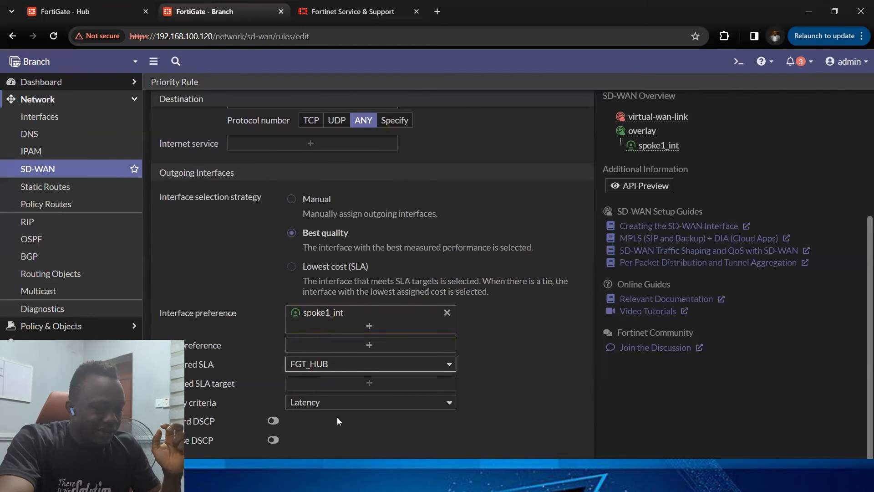
pyautogui.click(355, 405)
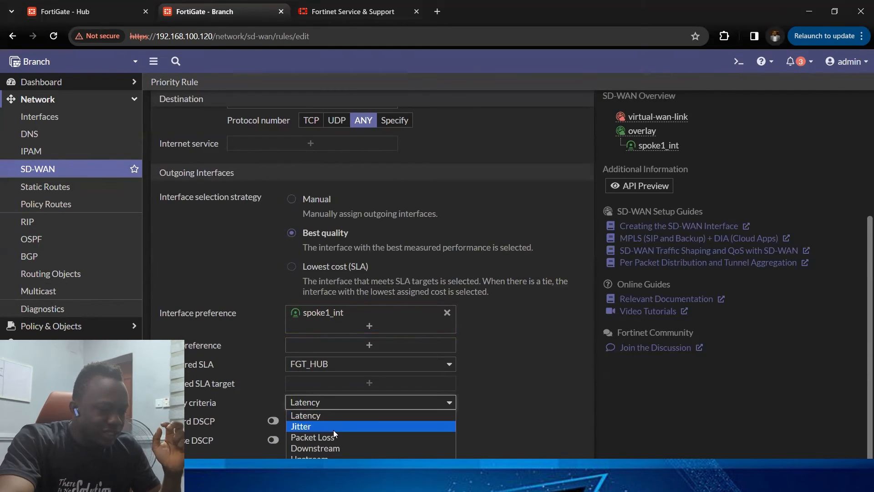
pyautogui.click(319, 416)
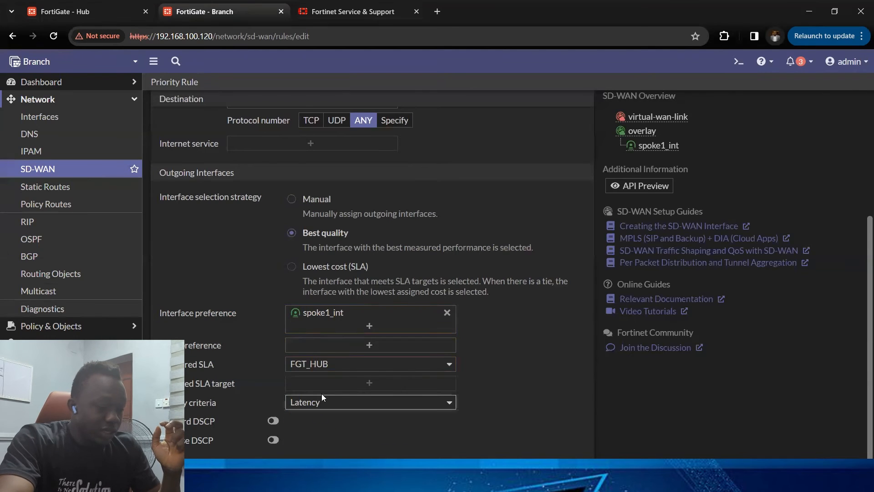
pyautogui.click(314, 408)
pyautogui.click(314, 416)
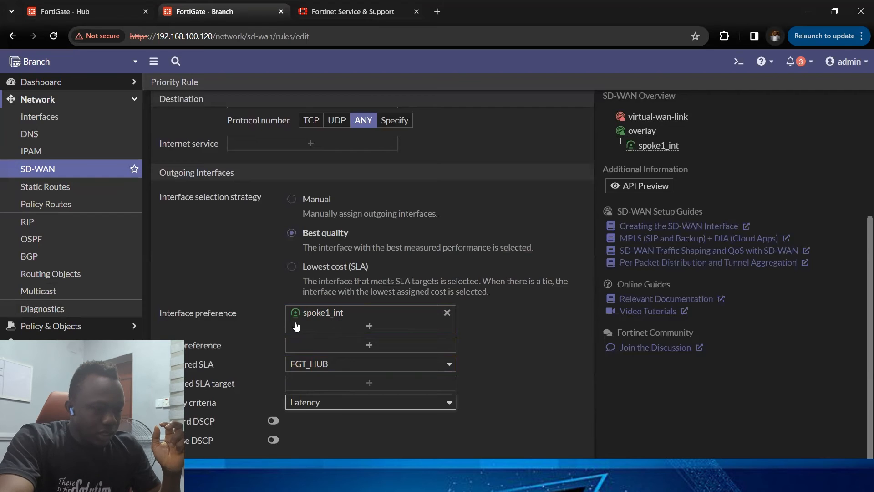
# Step: Add the overlay zone as the rule's zone preference
pyautogui.moveTo(308, 320)
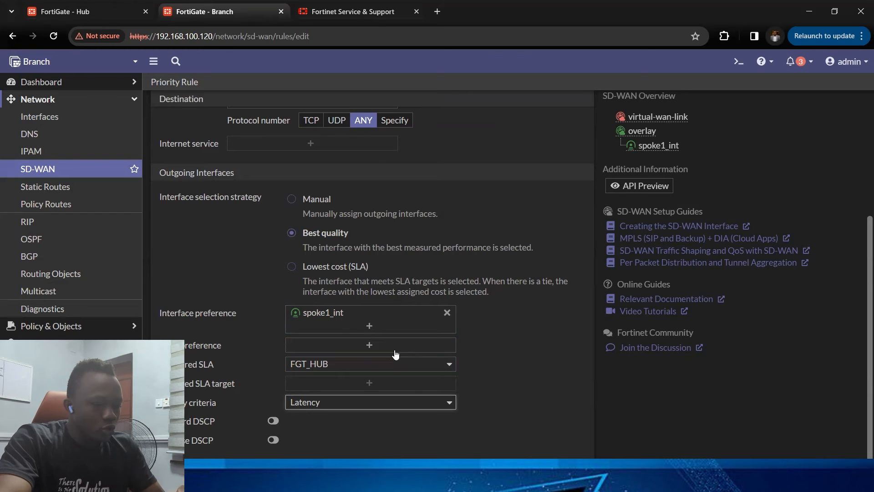
pyautogui.click(368, 346)
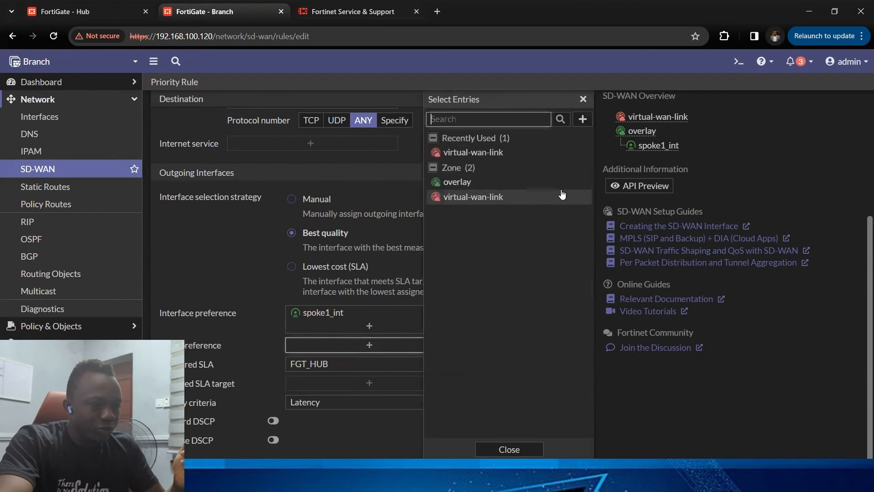
pyautogui.click(456, 182)
# Step: Review and save the Access_to_hub_servers SD-WAN rule
pyautogui.scroll(5, 223, 304)
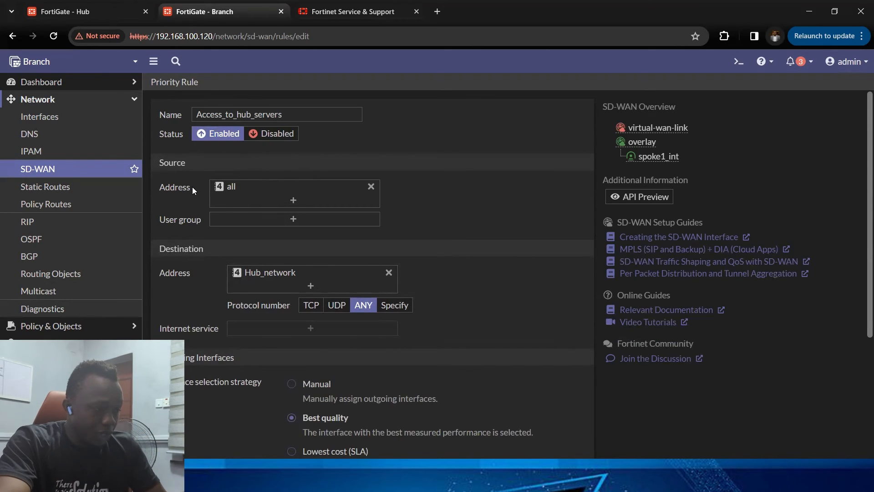
pyautogui.moveTo(229, 188)
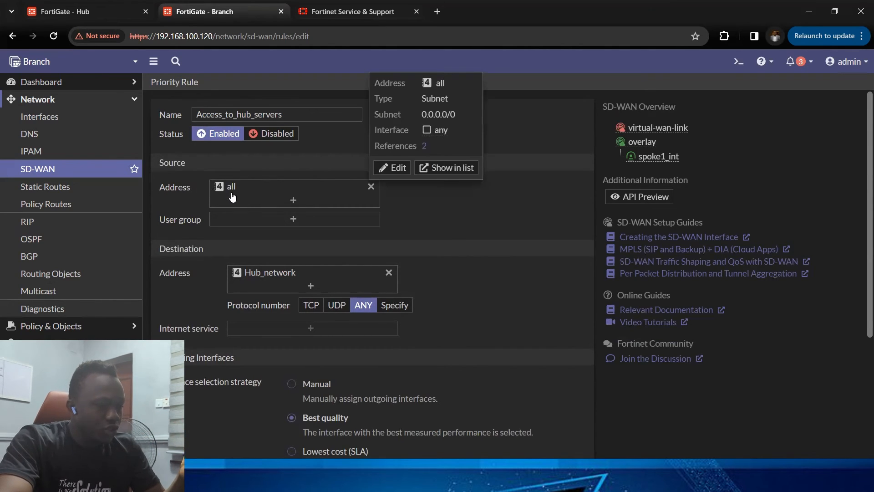
pyautogui.scroll(-2, 229, 189)
pyautogui.moveTo(280, 201)
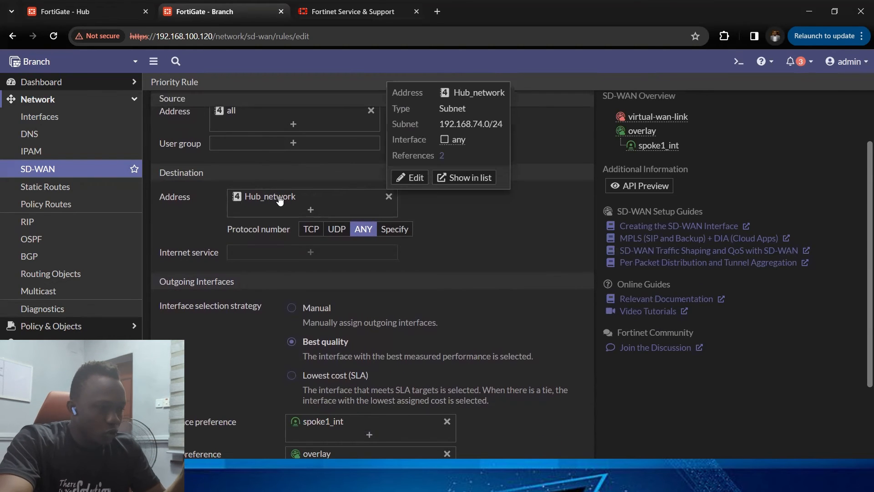
pyautogui.scroll(-1, 279, 211)
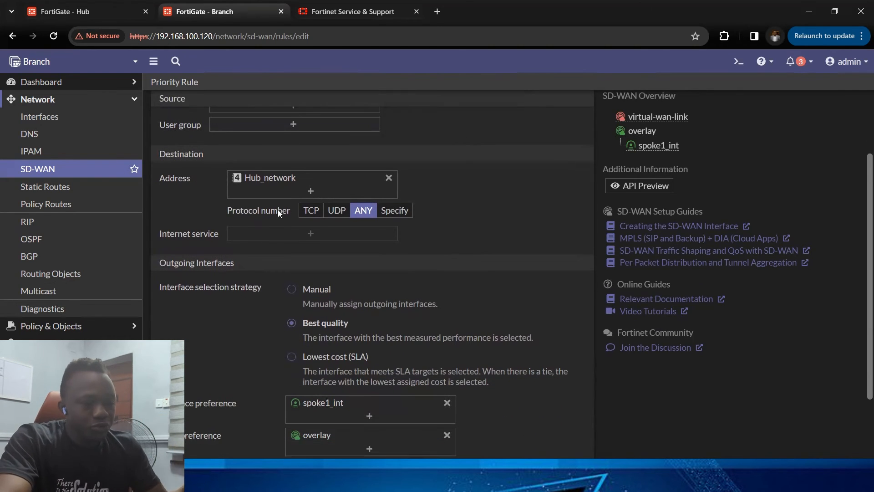
pyautogui.scroll(-3, 277, 272)
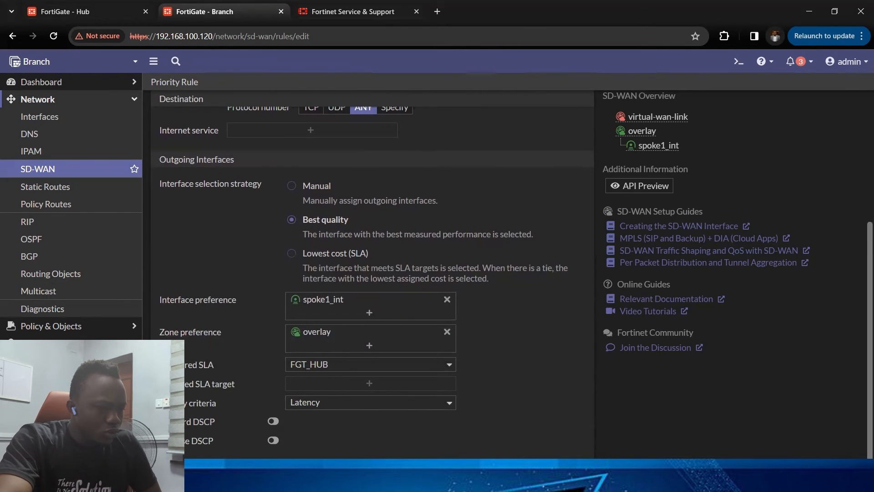
pyautogui.click(469, 473)
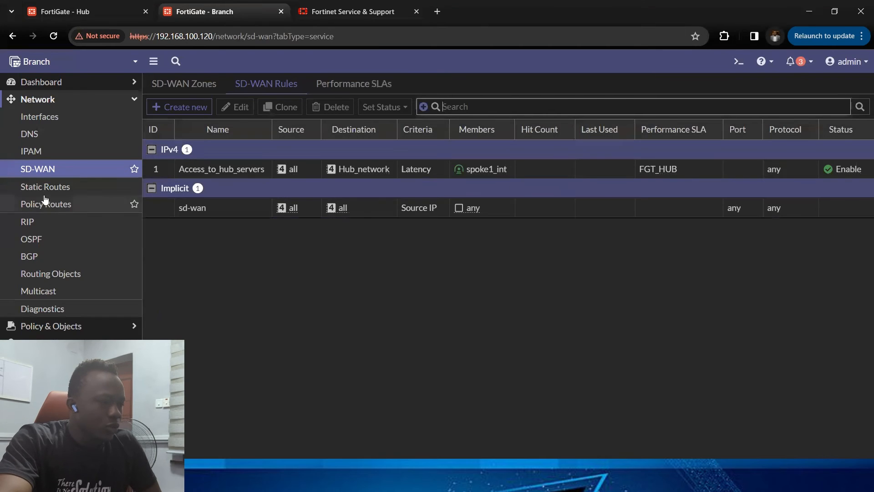
# Step: Check the rule's hit count in the SD-WAN rules list and the FGT_HUB performance SLA measurements
pyautogui.click(63, 171)
pyautogui.click(252, 91)
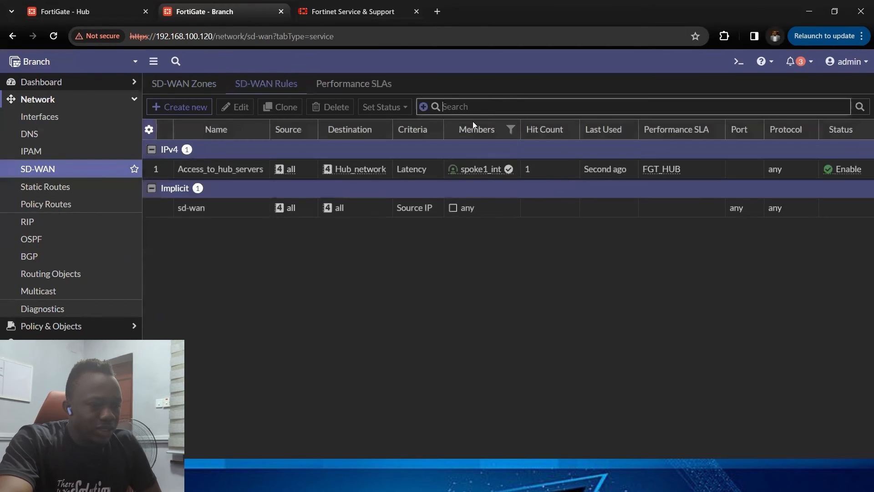
pyautogui.moveTo(506, 175)
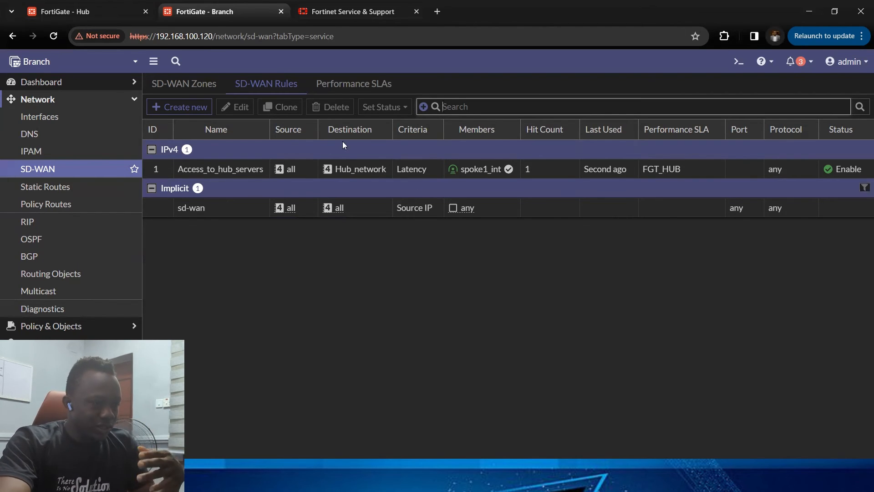
pyautogui.click(332, 85)
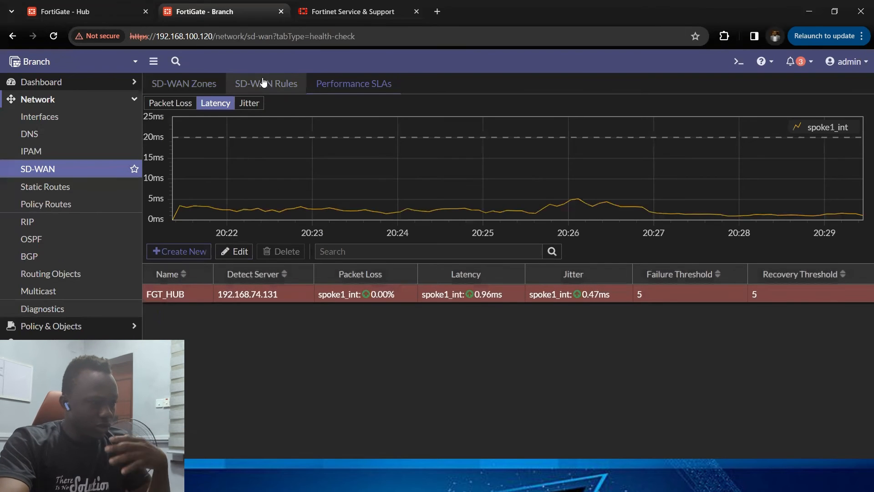
pyautogui.click(262, 83)
# Step: On the Hub firewall, start creating a new IPsec tunnel with the VPN creation wizard
pyautogui.click(87, 14)
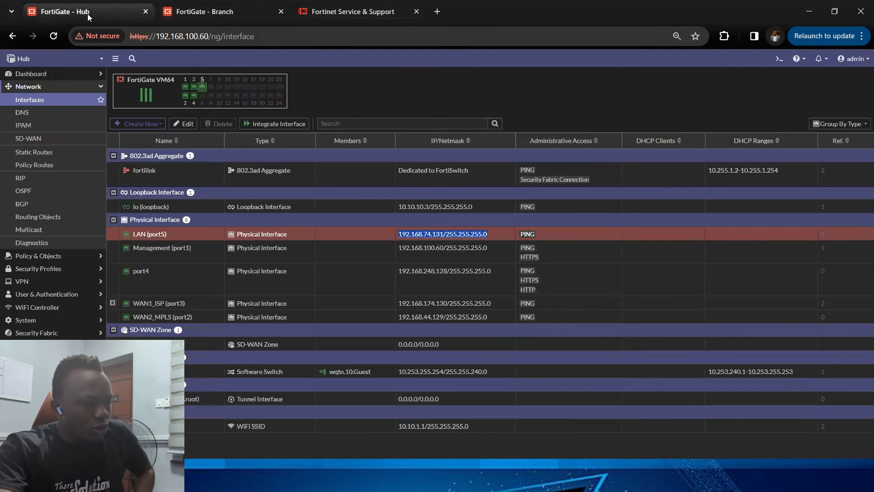
pyautogui.click(54, 86)
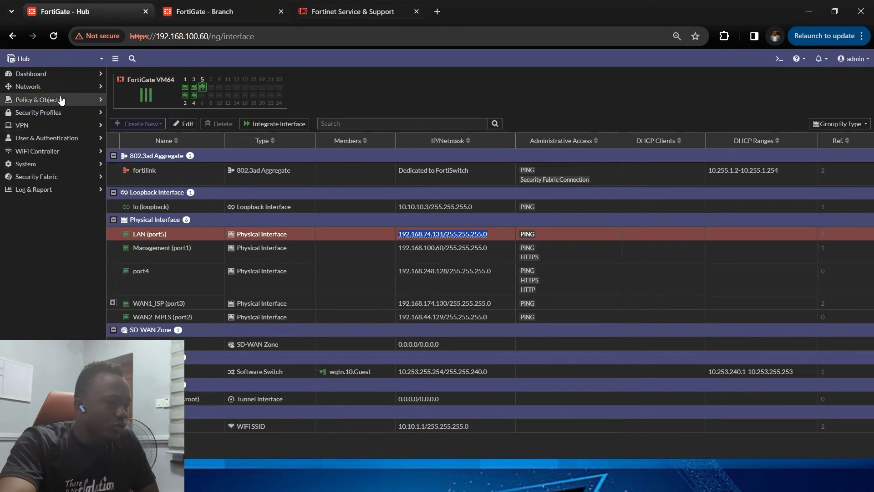
pyautogui.click(66, 126)
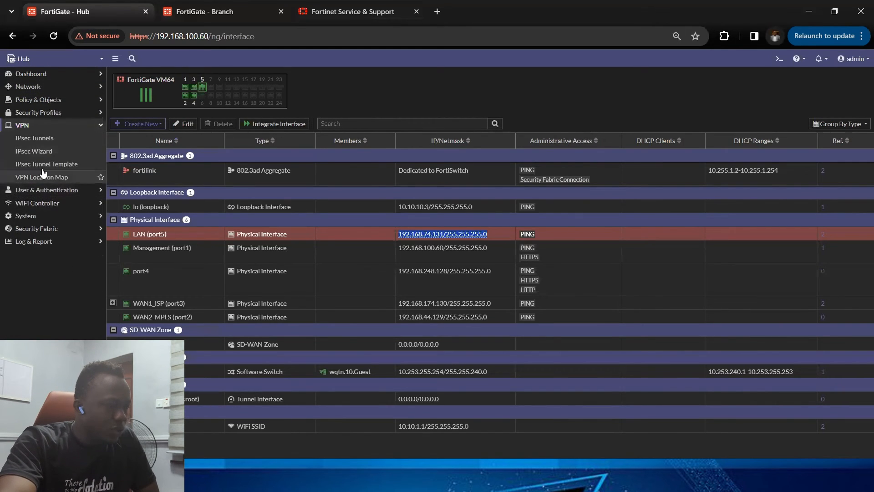
pyautogui.click(61, 142)
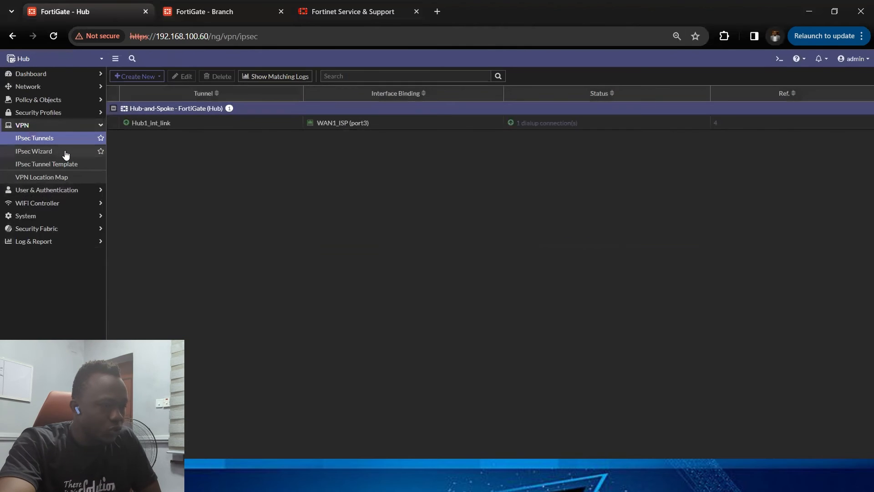
pyautogui.click(139, 79)
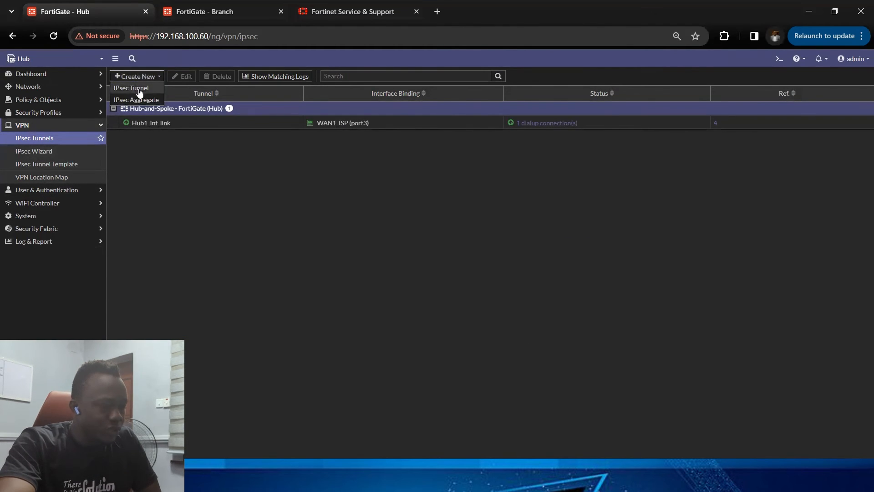
pyautogui.click(139, 89)
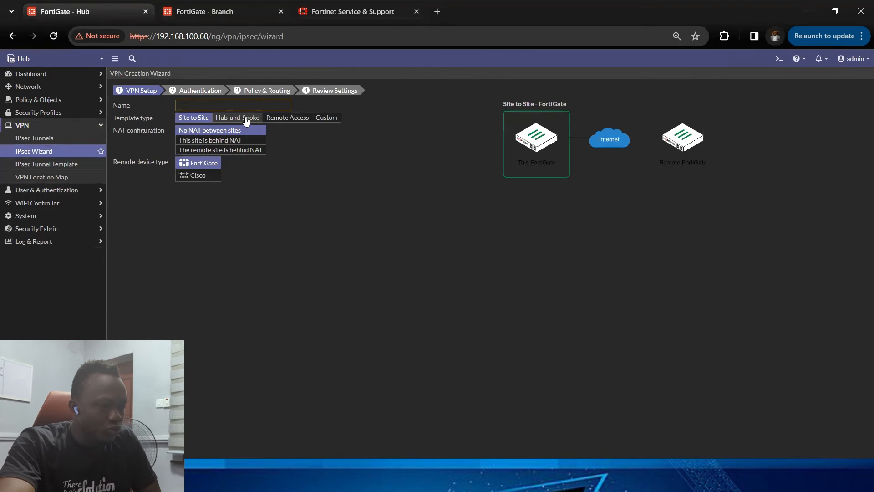
# Step: Choose the Hub-and-Spoke template with the Hub role, name the tunnel Hub_MPLS_Link, and continue
pyautogui.click(247, 119)
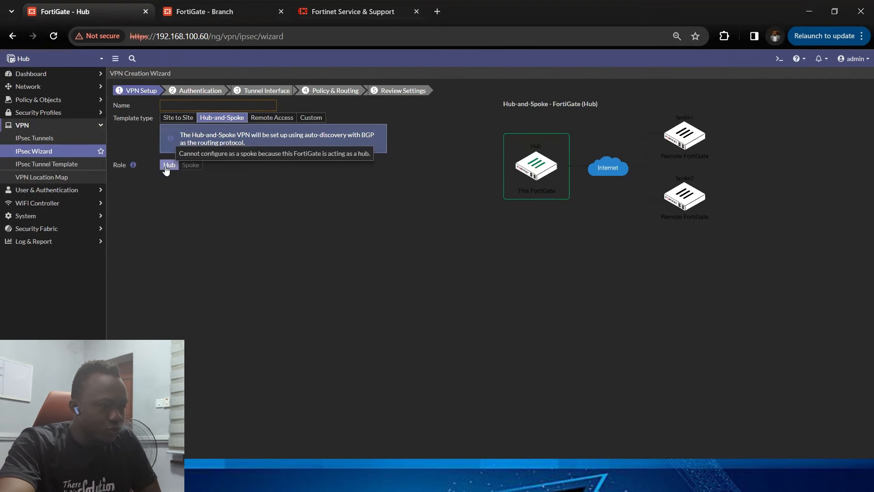
pyautogui.click(230, 104)
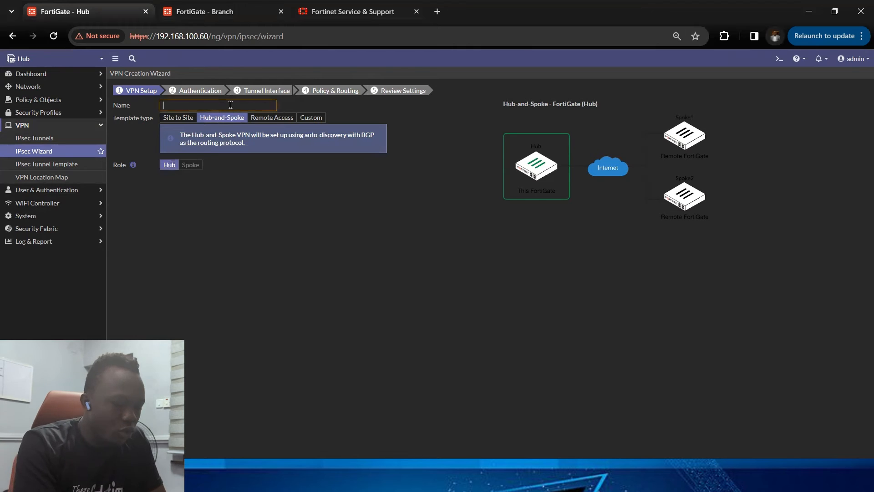
pyautogui.write('Hub_MPLS_Link')
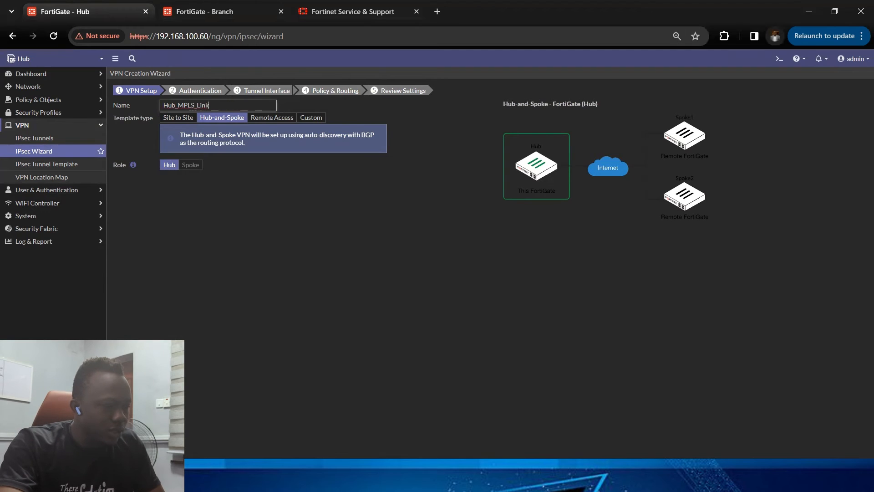
pyautogui.click(490, 471)
# Step: Set WAN2_MPLS (port2) as the incoming interface, enter the pre-shared key, and continue to tunnel interface settings
pyautogui.click(273, 106)
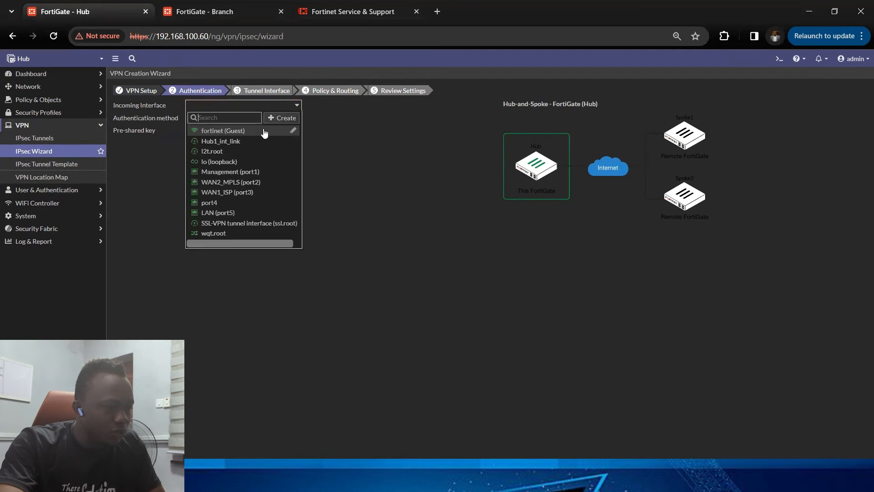
pyautogui.click(247, 183)
pyautogui.click(216, 123)
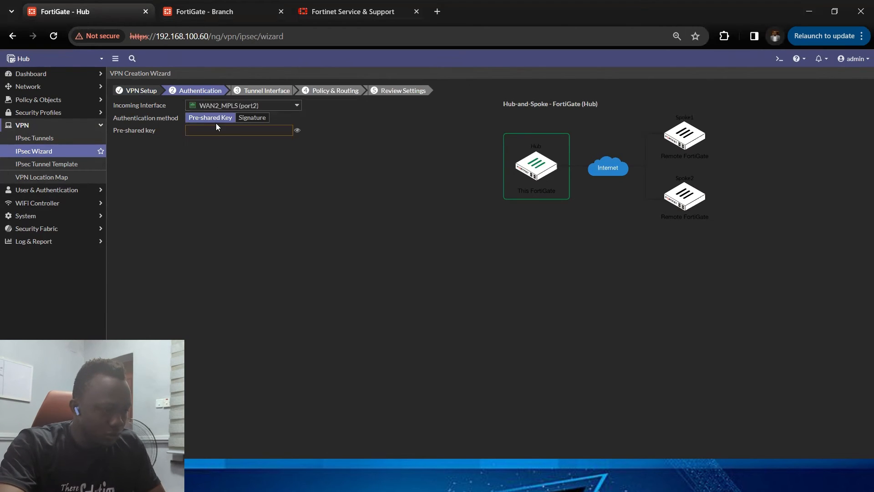
pyautogui.click(216, 132)
pyautogui.write('•••••')
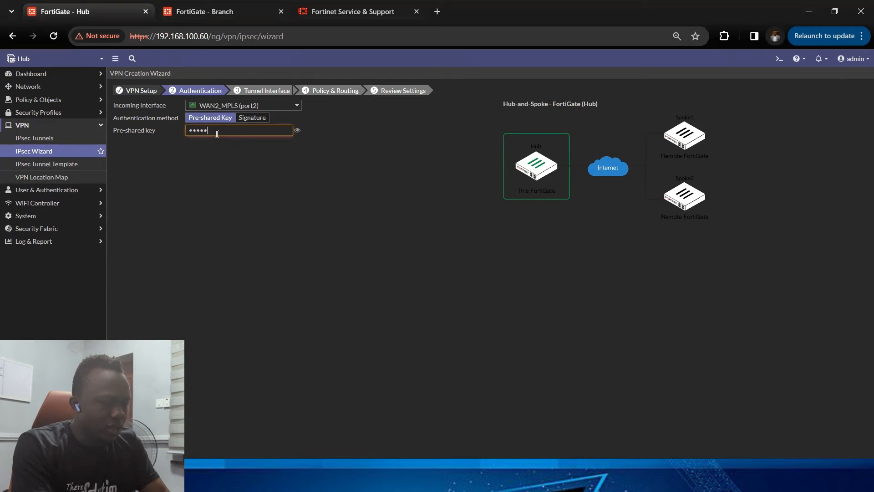
pyautogui.write('•••')
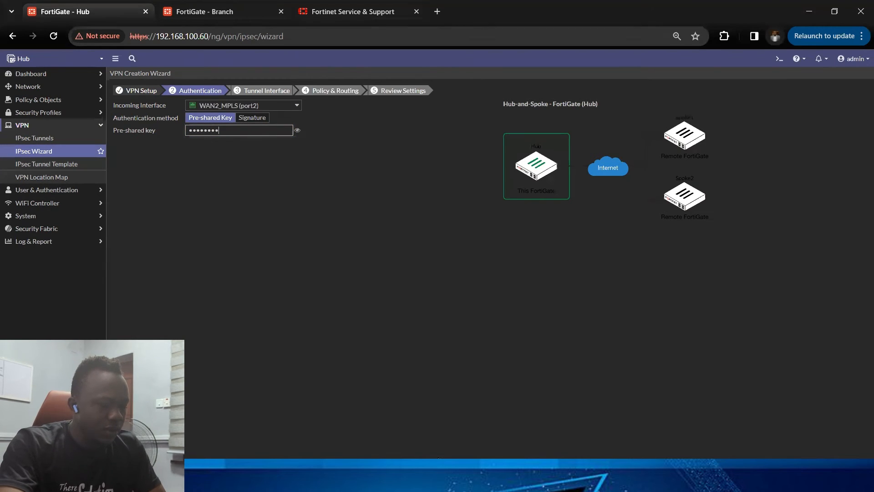
pyautogui.press('Return')
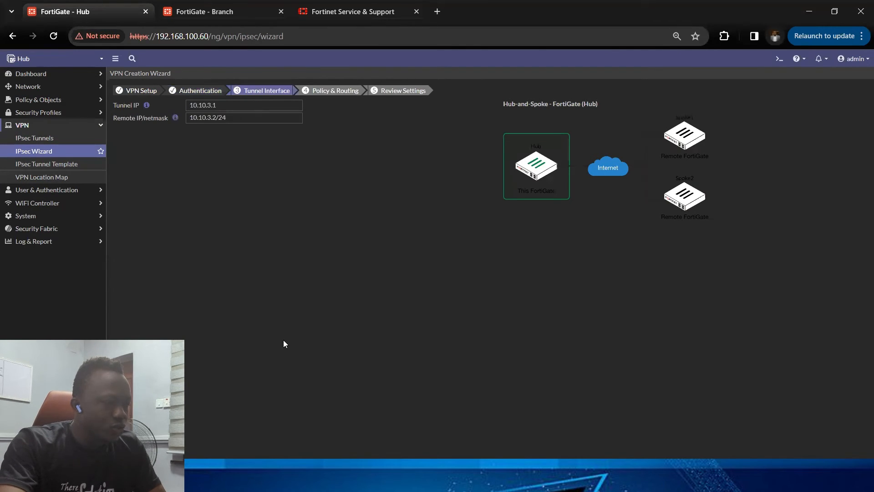
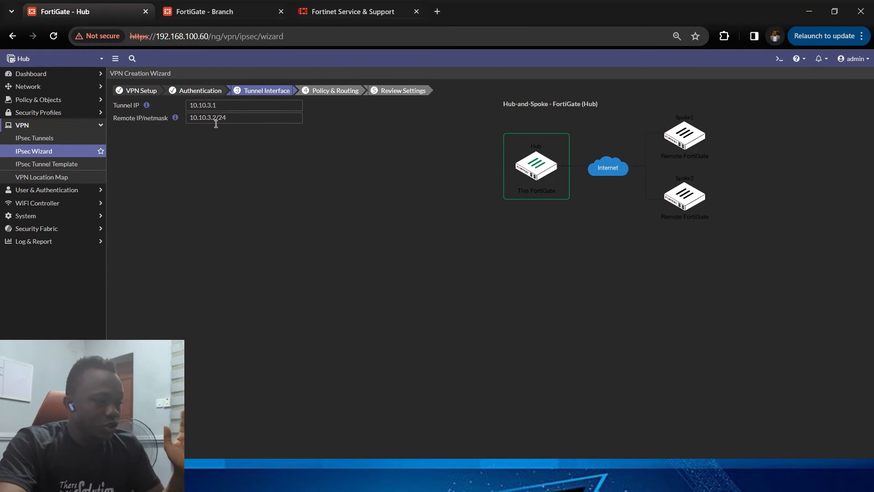
# Step: Copy the remote IP/netmask of the Hub_MPLS_Link tunnel interface and continue to Policy & Routing
pyautogui.moveTo(230, 116); pyautogui.dragTo(163, 119)
pyautogui.hotkey('ctrl', 'c')
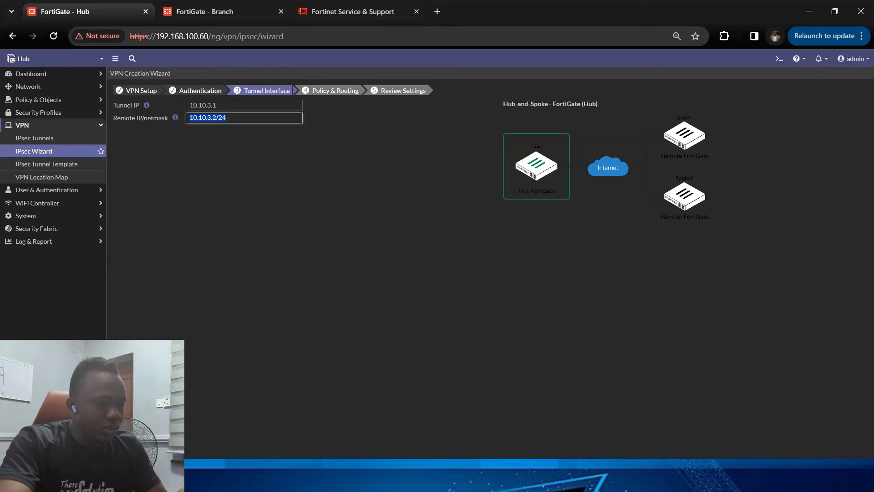
pyautogui.press('Tab')
pyautogui.press('Return')
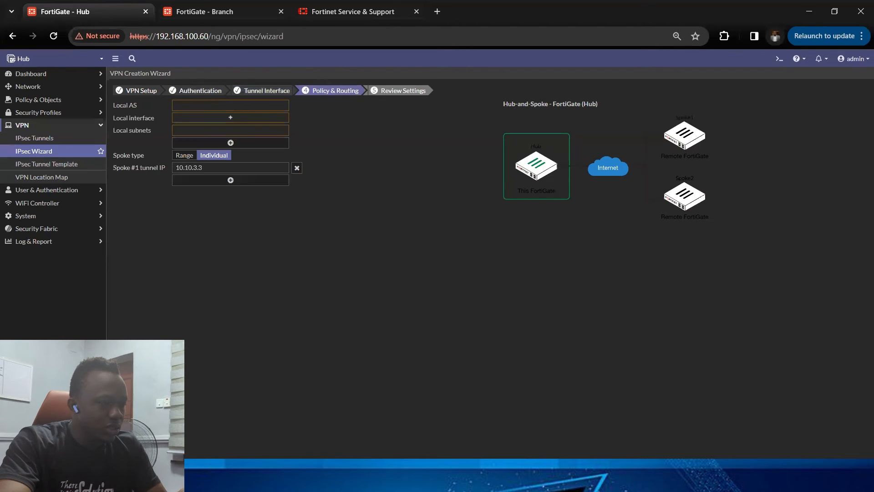
# Step: Set the Local AS to 65000 and add LAN (port5) as the local interface
pyautogui.click(223, 107)
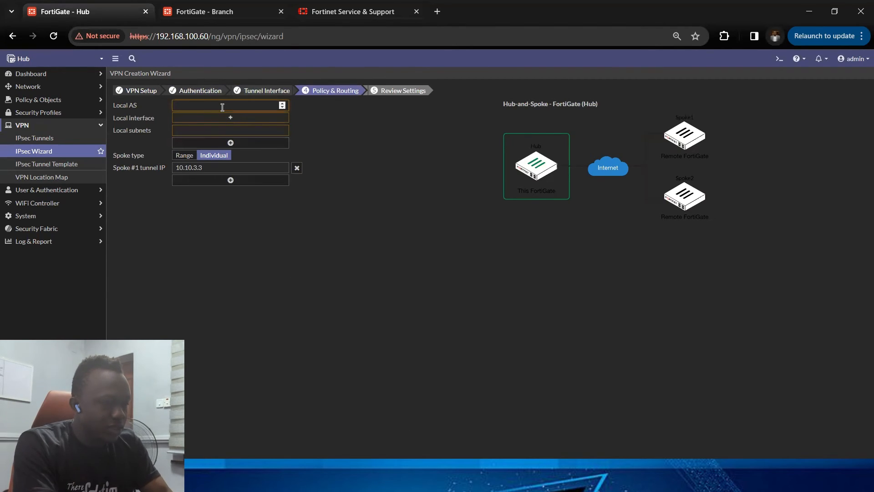
pyautogui.write('65000')
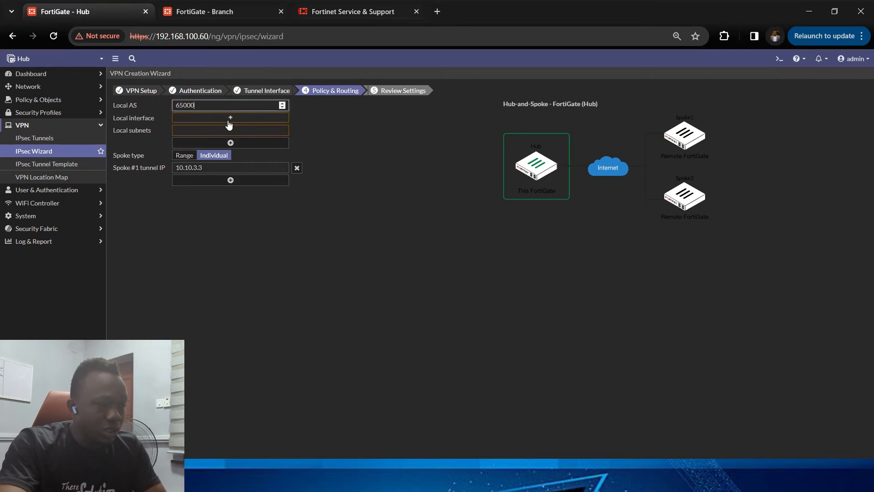
pyautogui.click(230, 118)
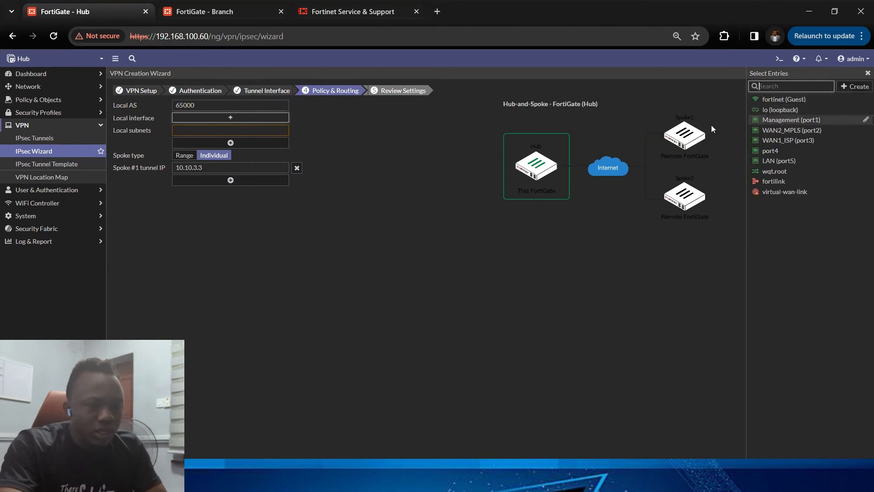
pyautogui.click(794, 160)
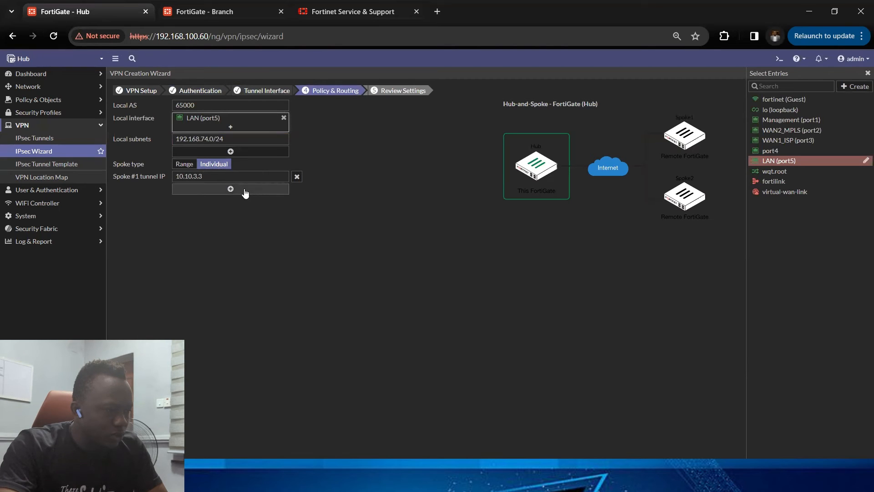
# Step: Set the Spoke #1 tunnel IP to 10.10.3.2 and create the hub VPN
pyautogui.moveTo(218, 175); pyautogui.dragTo(134, 175)
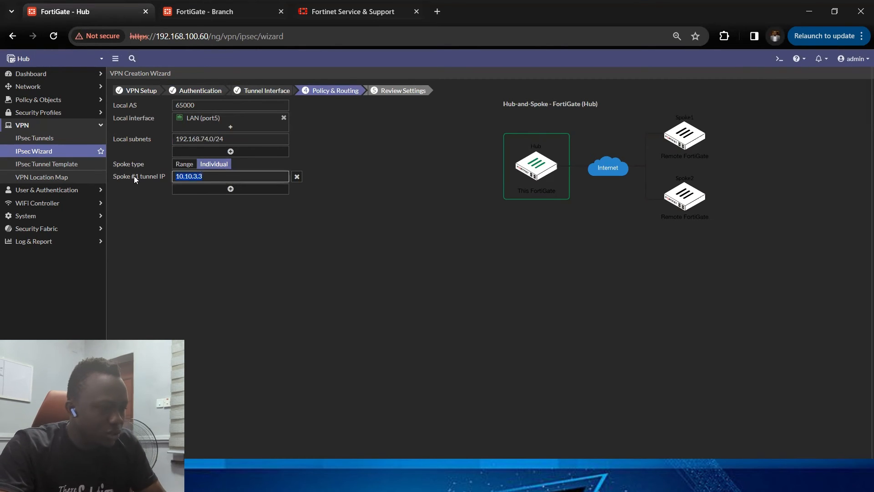
pyautogui.hotkey('ctrl', 'v')
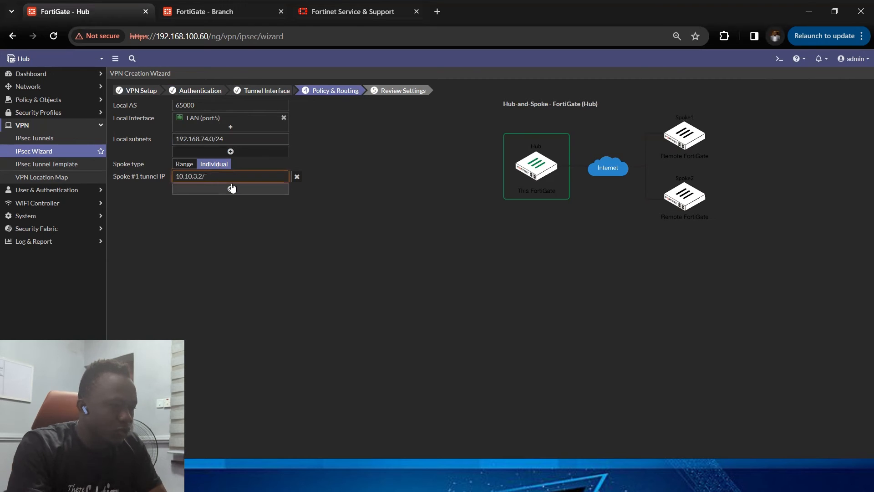
pyautogui.press('BackSpace')
pyautogui.press('BackSpace')
pyautogui.press('BackSpace')
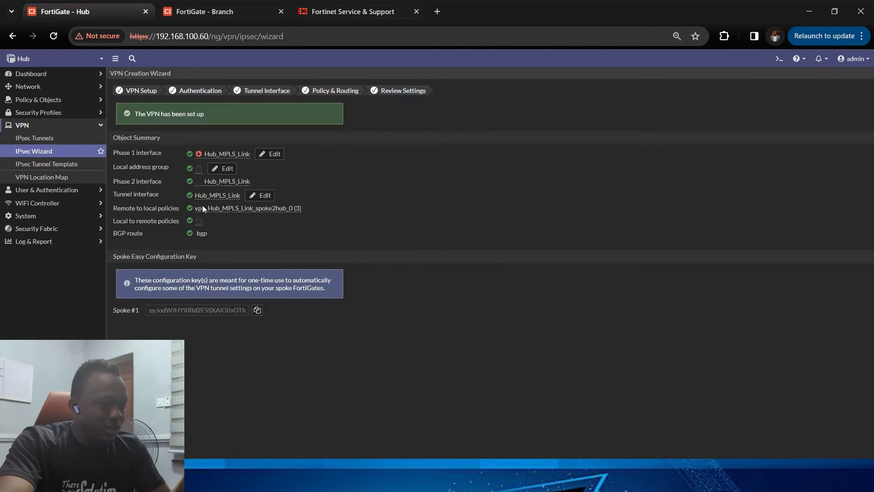
# Step: Copy the Spoke #1 easy configuration key and switch to the Branch firewall
pyautogui.click(257, 310)
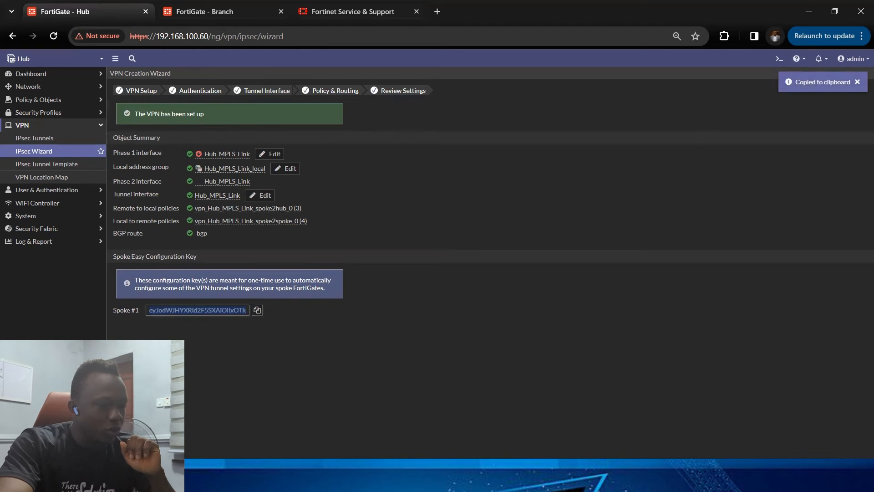
pyautogui.click(220, 11)
# Step: On the Branch firewall, start creating a new IPsec tunnel from the IPsec Tunnels list
pyautogui.click(105, 102)
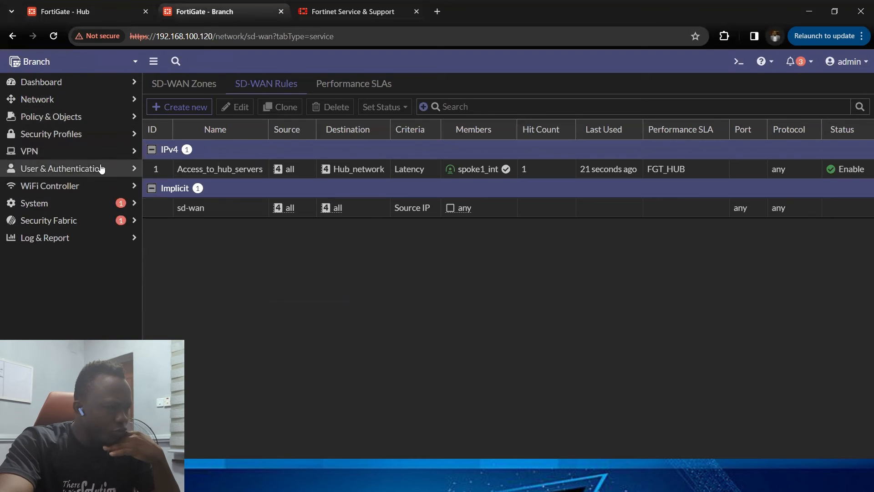
pyautogui.click(87, 151)
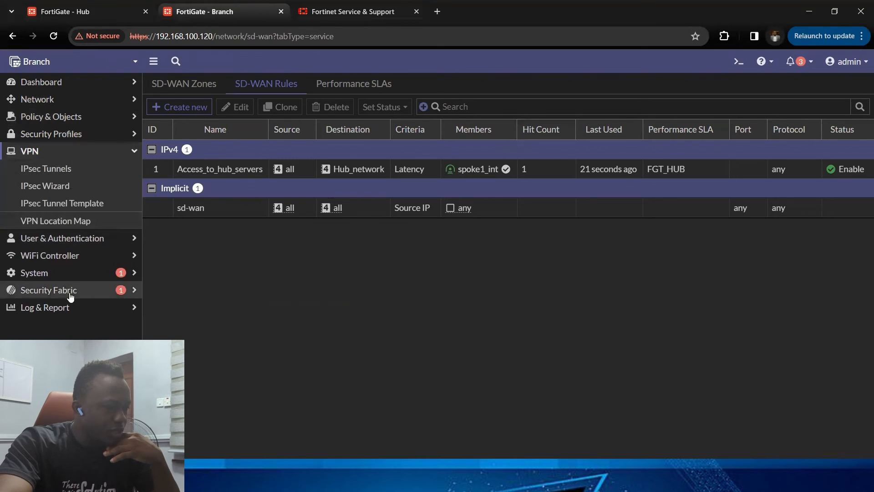
pyautogui.click(64, 177)
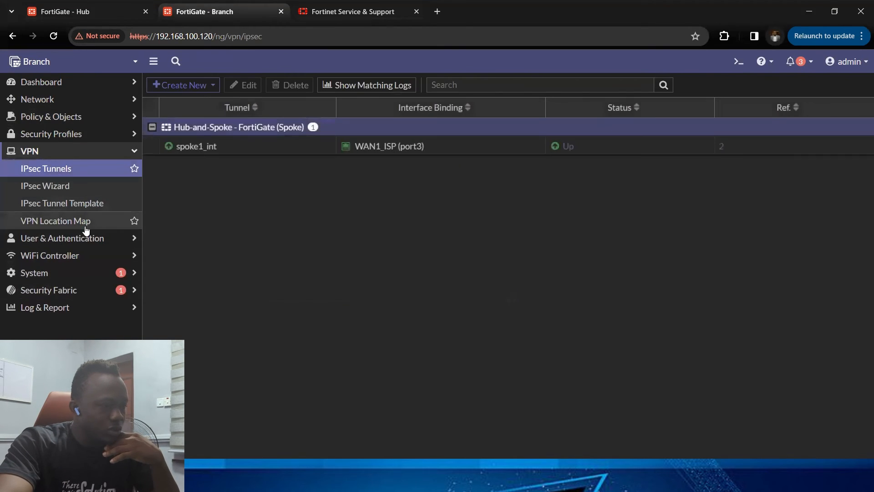
pyautogui.click(182, 86)
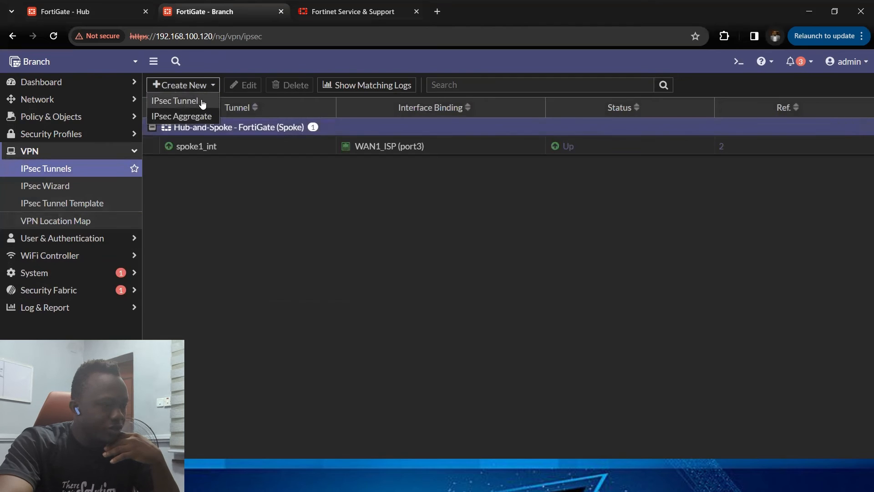
pyautogui.click(200, 101)
# Step: Name the tunnel spoke1_mpls, choose Hub-and-Spoke as Spoke, apply the pasted easy configuration key, and continue
pyautogui.click(324, 119)
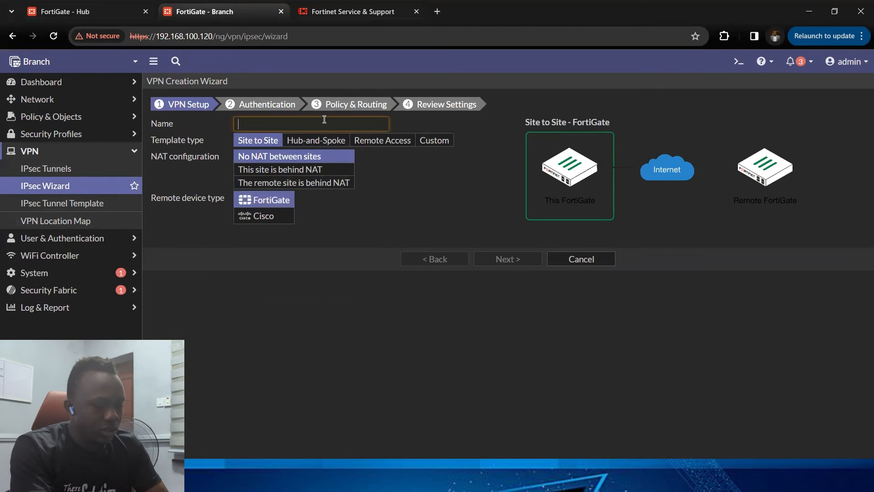
pyautogui.write('spoke1')
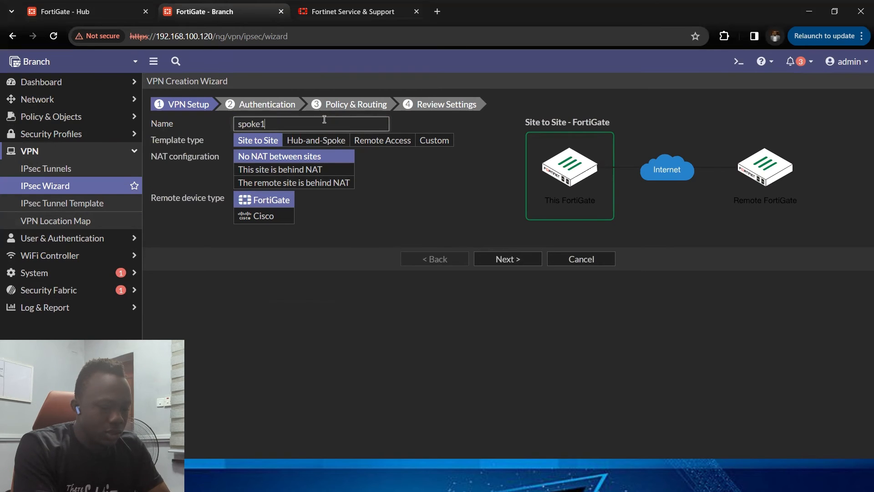
pyautogui.write('_mpls')
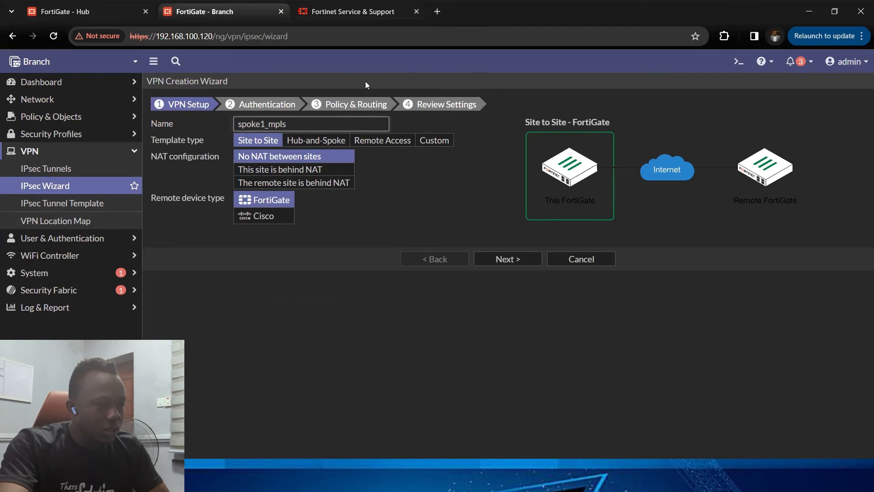
pyautogui.click(339, 140)
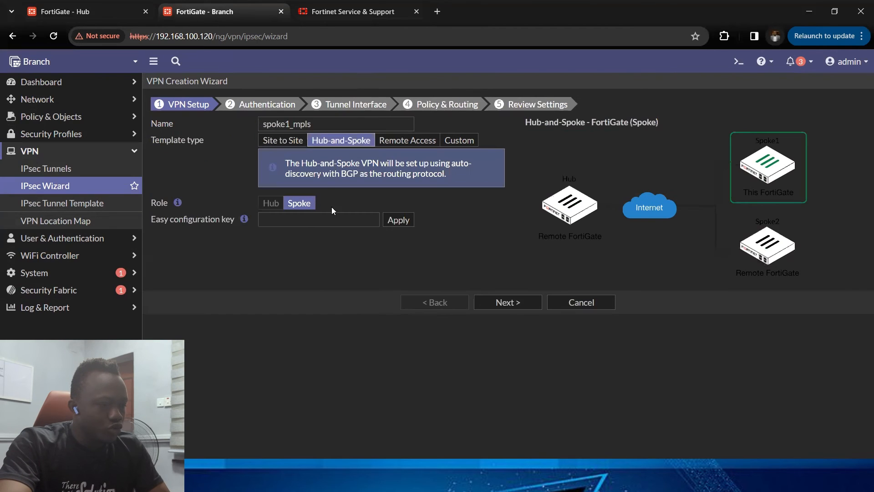
pyautogui.click(303, 219)
pyautogui.hotkey('ctrl', 'v')
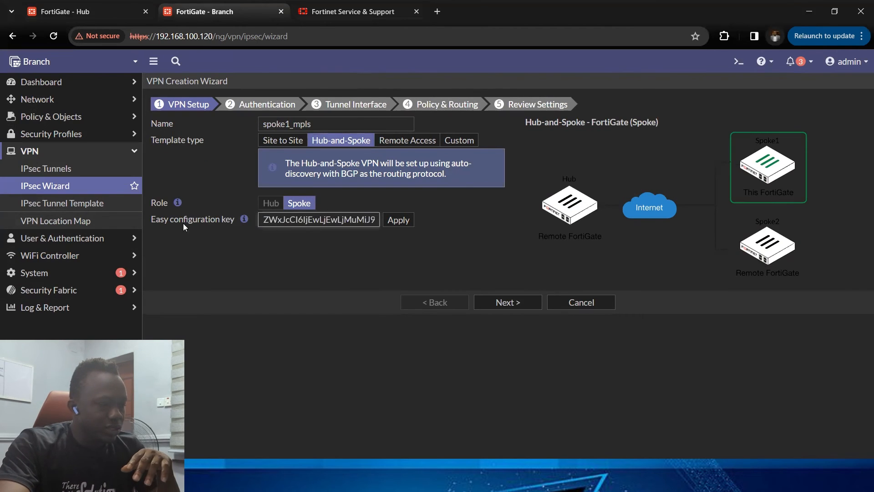
pyautogui.click(405, 227)
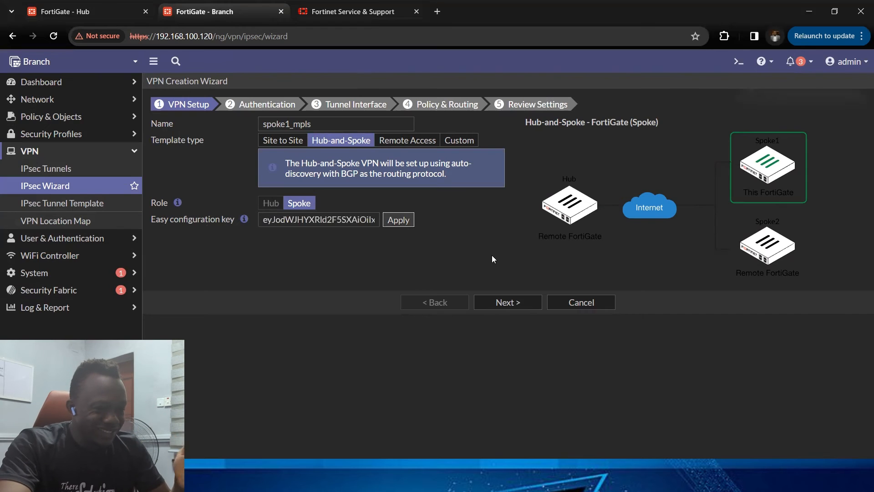
pyautogui.click(516, 304)
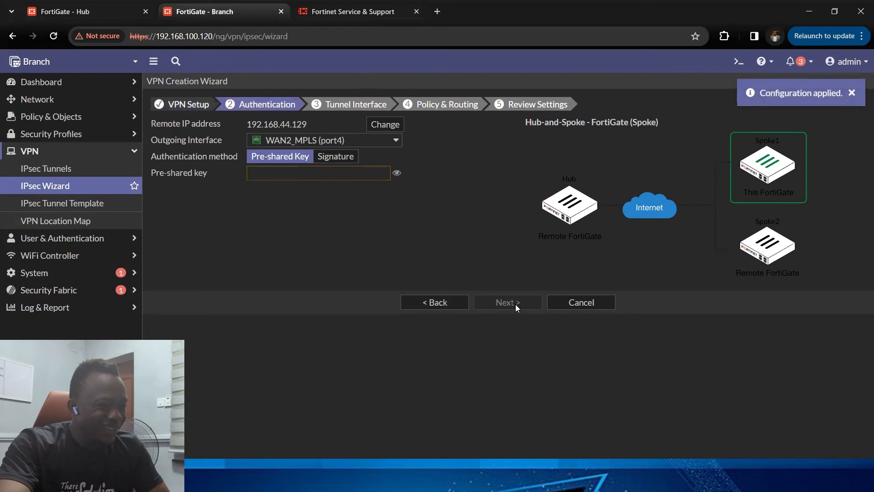
# Step: Enter the pre-shared key for the WAN2_MPLS (port4) outgoing interface and continue
pyautogui.click(269, 172)
pyautogui.write('fortine')
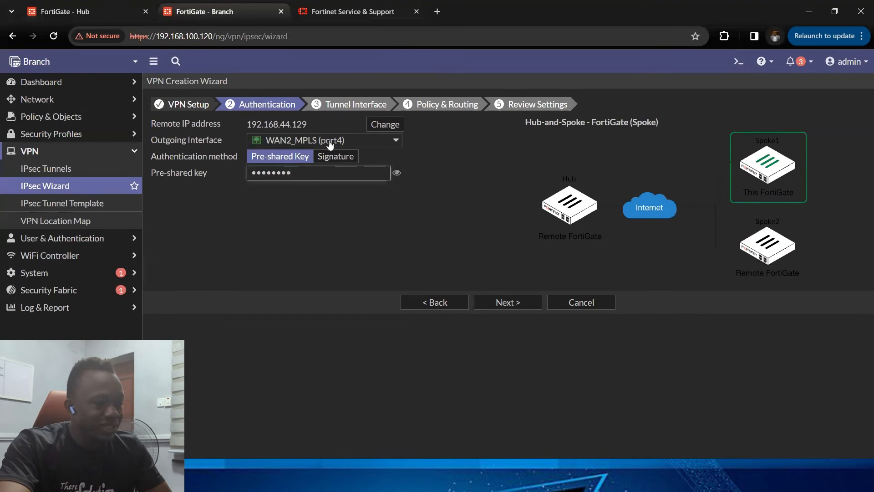
pyautogui.moveTo(308, 139)
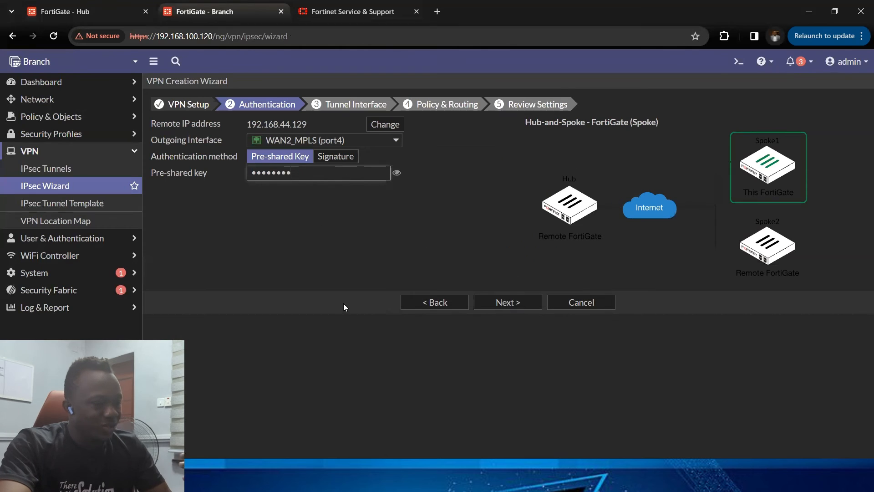
pyautogui.click(496, 303)
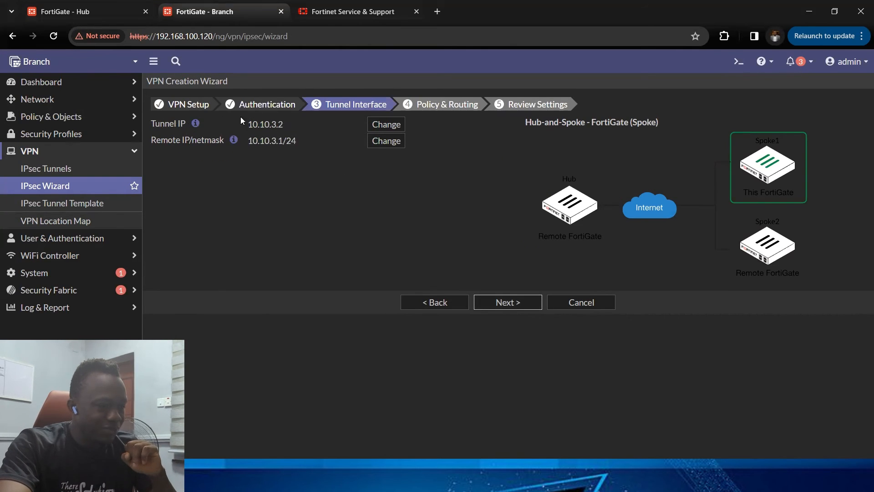
# Step: Accept the tunnel interface settings, set Local AS to 65000 and add LAN (port2) as the local interface
pyautogui.click(518, 304)
pyautogui.click(270, 128)
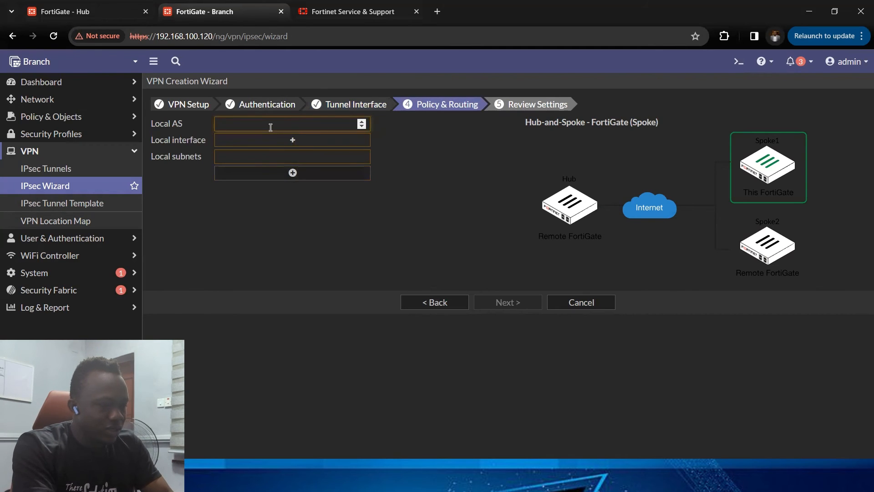
pyautogui.write('65000')
pyautogui.click(293, 140)
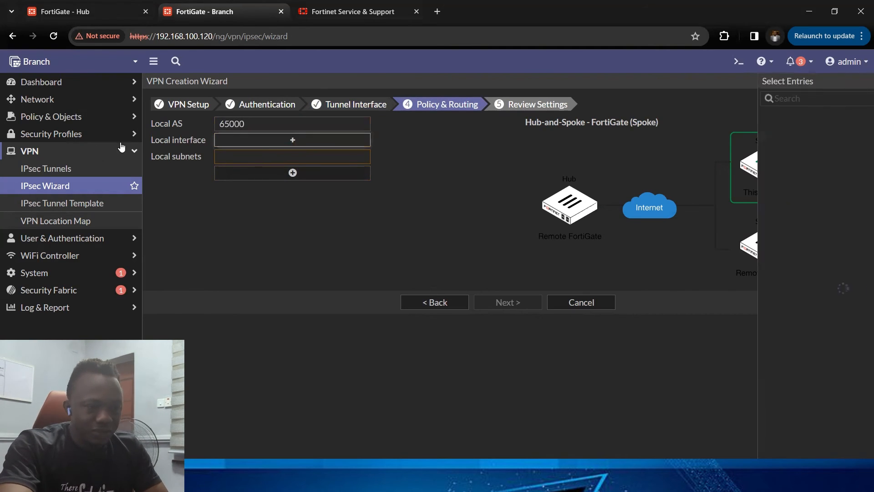
pyautogui.click(747, 142)
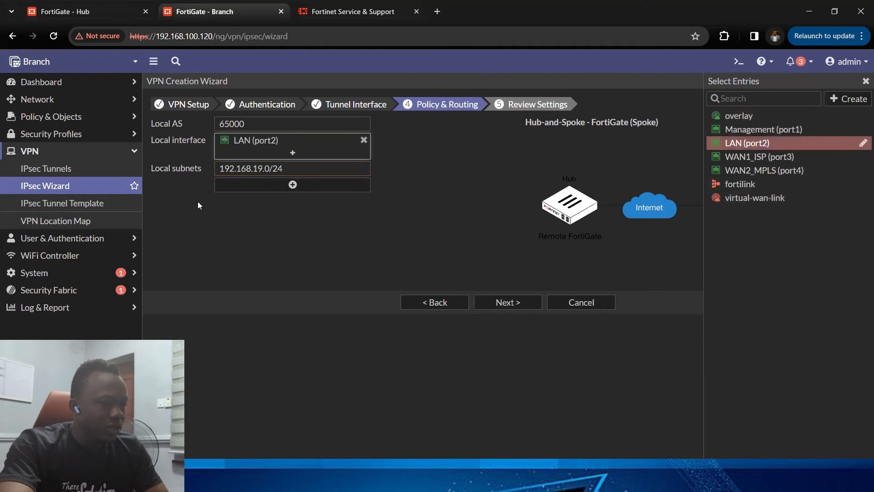
# Step: Review the settings and create the spoke1_mpls VPN
pyautogui.click(492, 302)
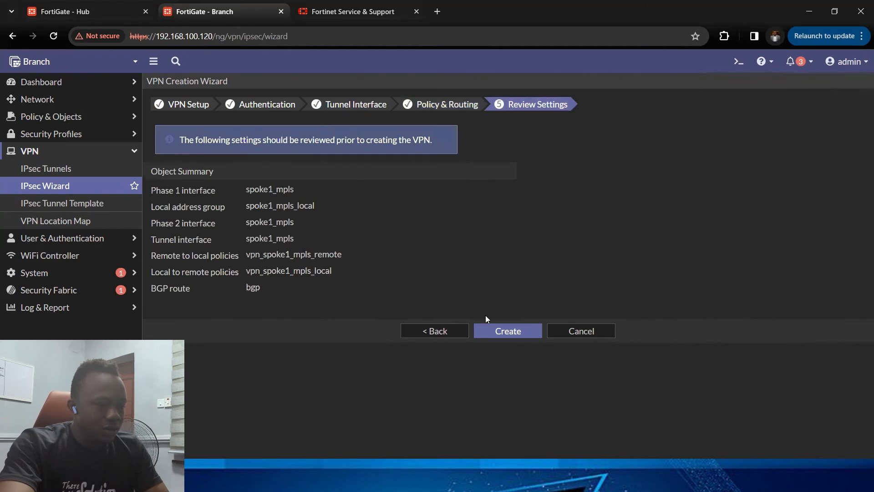
pyautogui.click(497, 331)
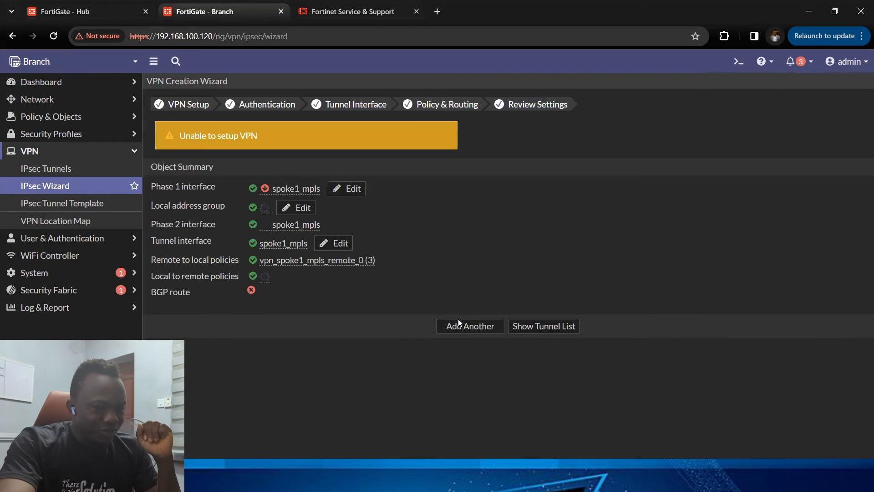
pyautogui.click(554, 328)
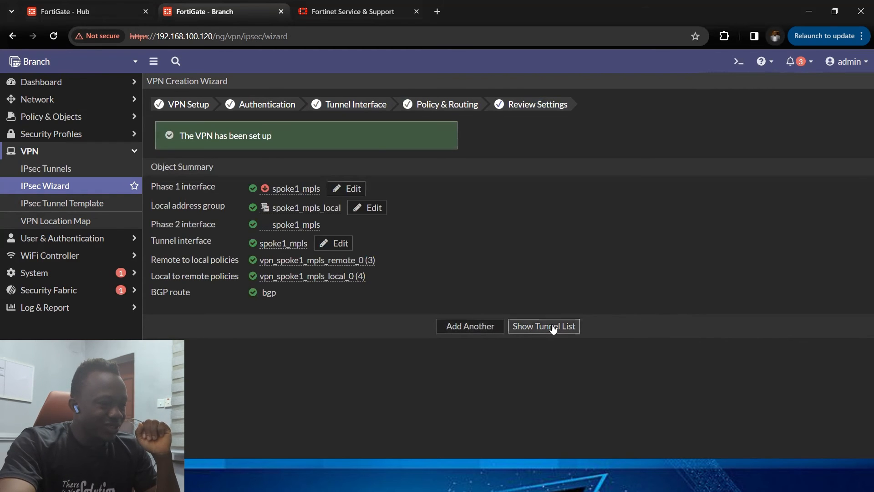
# Step: Check the Branch IPsec tunnel list and the BGP neighbors page
pyautogui.click(73, 170)
pyautogui.click(73, 170)
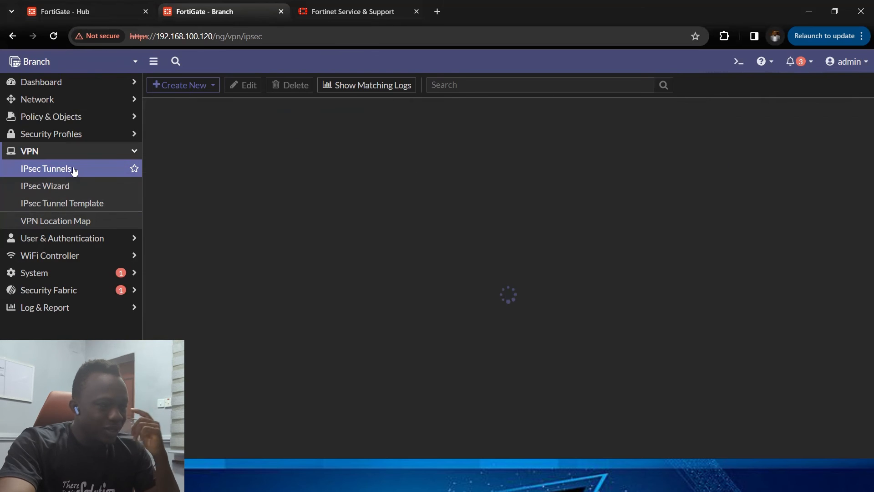
pyautogui.click(241, 171)
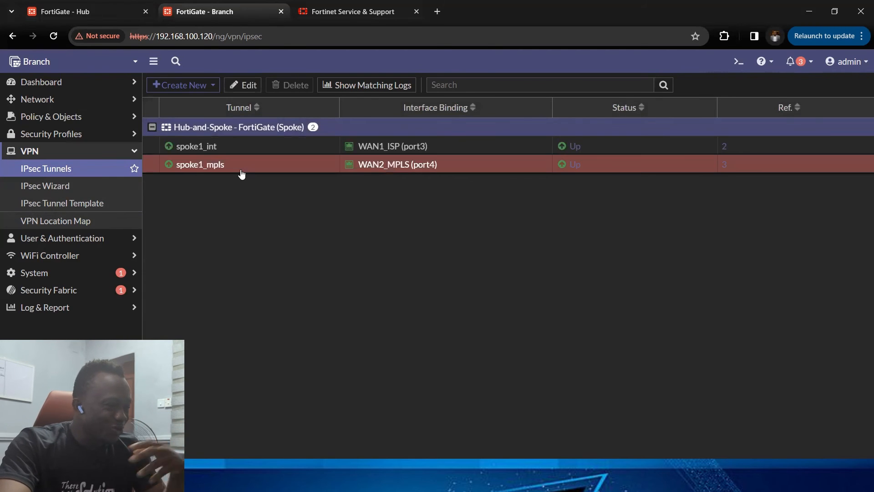
pyautogui.click(41, 152)
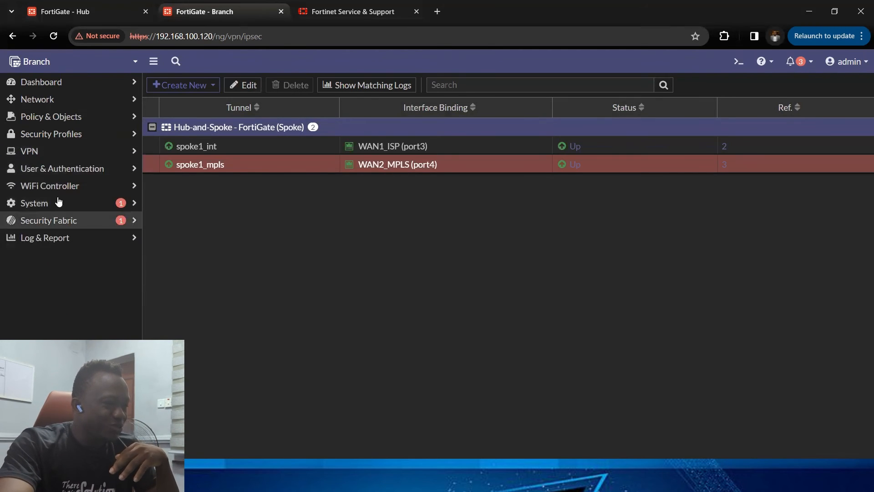
pyautogui.click(71, 99)
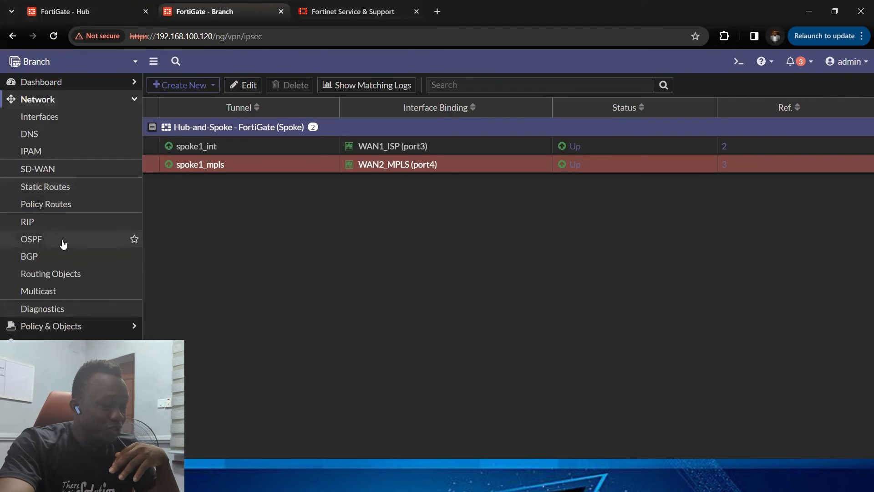
pyautogui.click(59, 256)
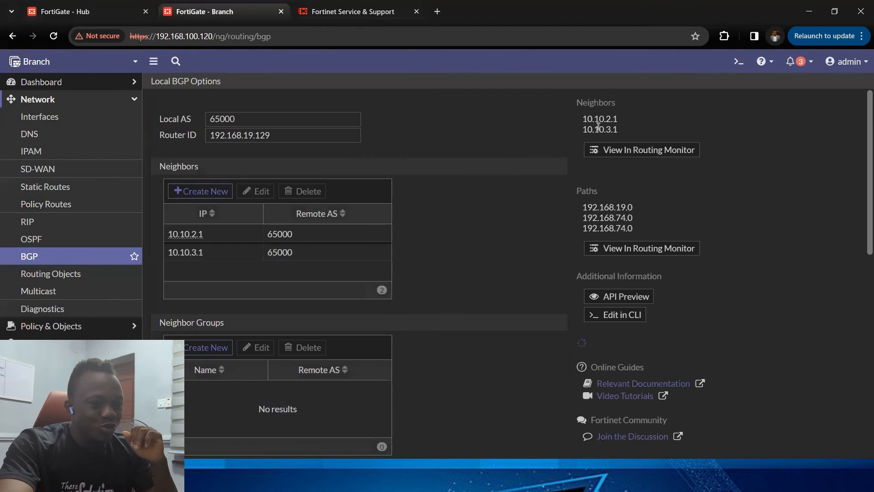
# Step: Open the routing monitor to check the state of the Branch's BGP neighbors
pyautogui.moveTo(586, 118); pyautogui.dragTo(628, 130)
pyautogui.click(644, 149)
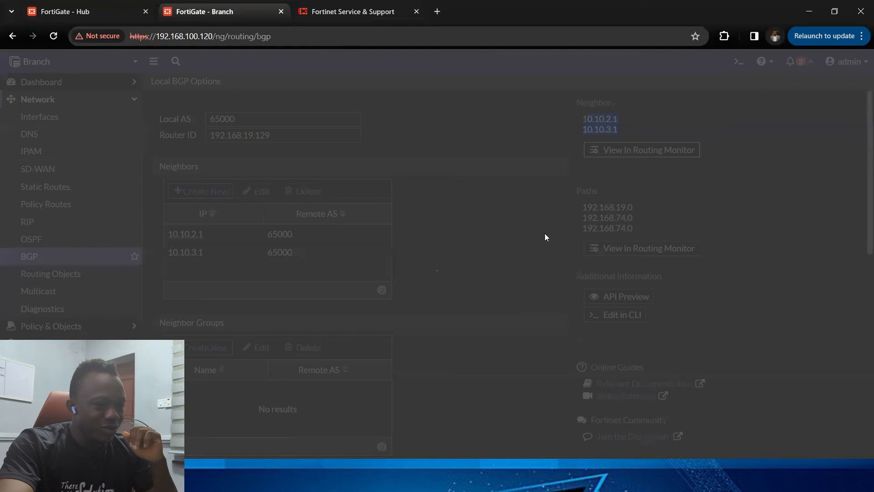
pyautogui.moveTo(506, 172); pyautogui.dragTo(604, 209)
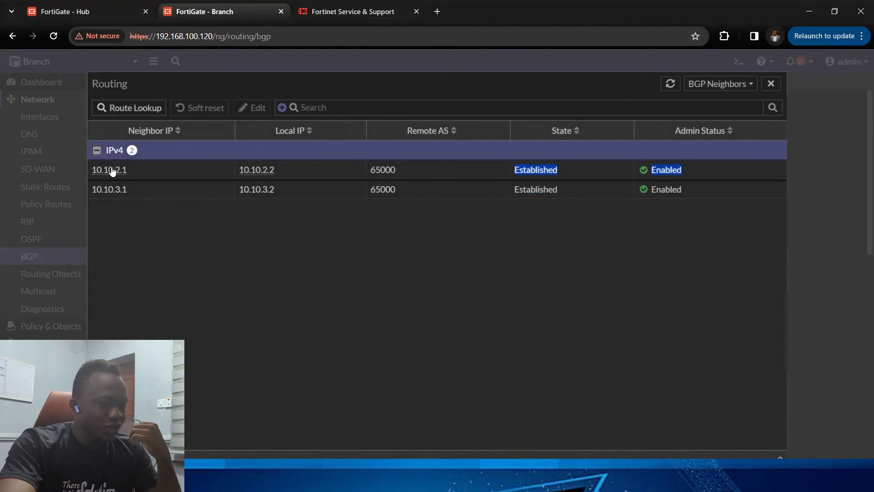
pyautogui.click(771, 84)
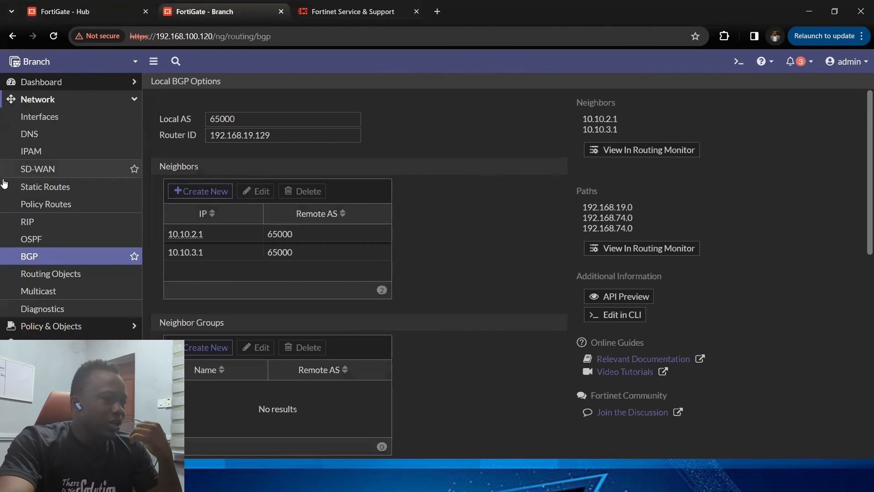
# Step: Delete the two auto-created vpn_spoke1_mpls firewall policies on the Branch
pyautogui.click(27, 99)
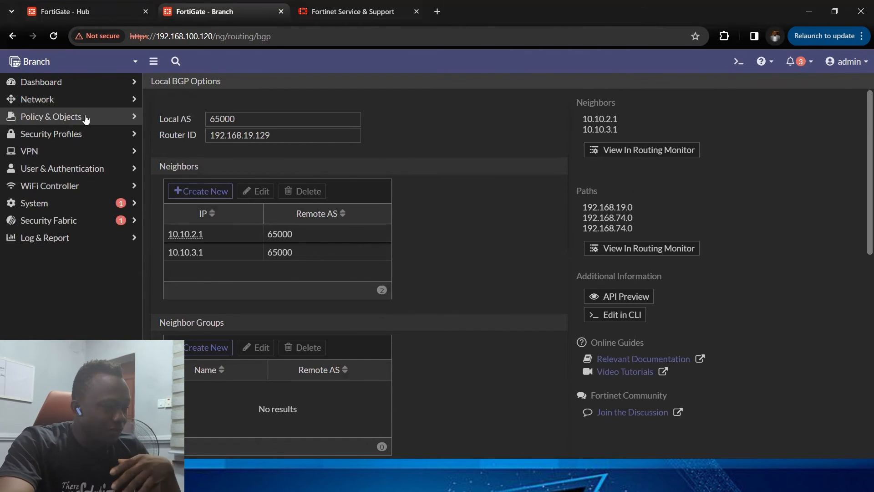
pyautogui.click(85, 118)
pyautogui.click(76, 134)
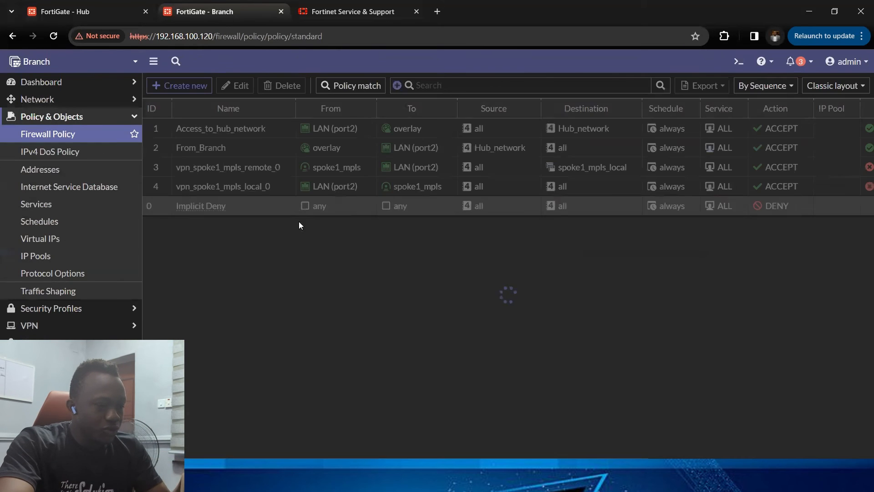
pyautogui.click(328, 169)
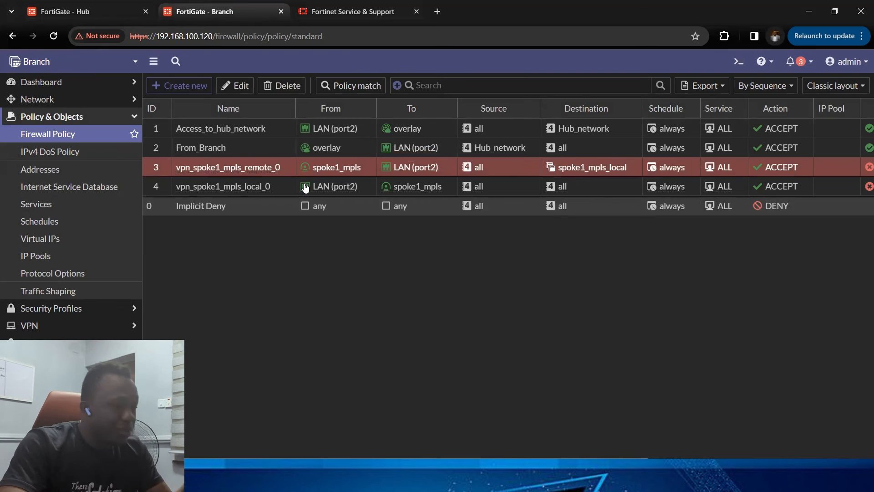
pyautogui.moveTo(305, 188)
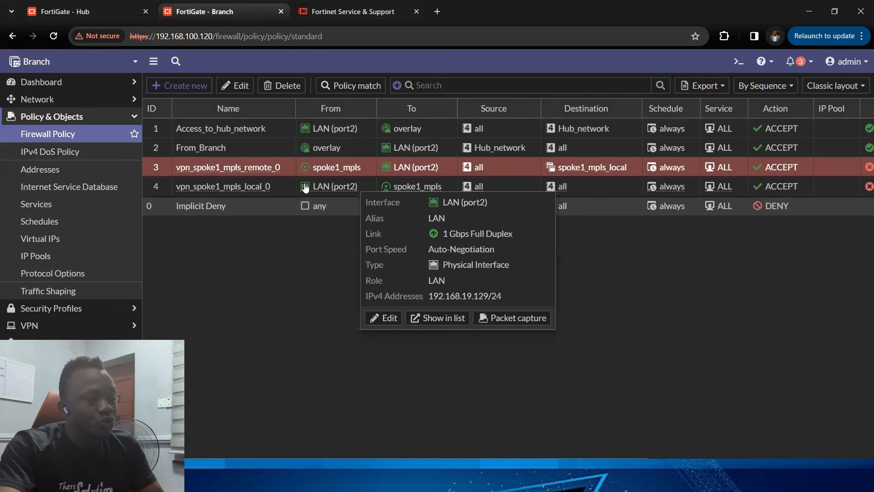
pyautogui.keyDown('ctrl'); pyautogui.click(281, 187); pyautogui.keyUp('ctrl')
pyautogui.click(288, 86)
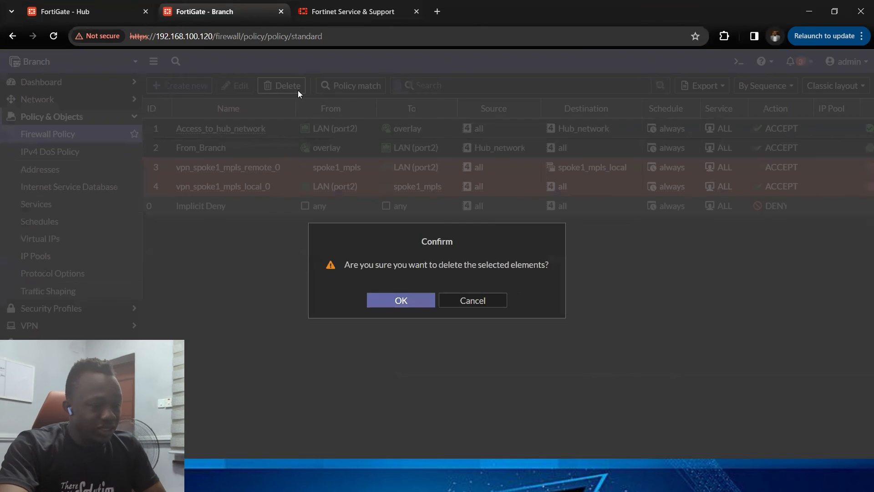
pyautogui.click(401, 300)
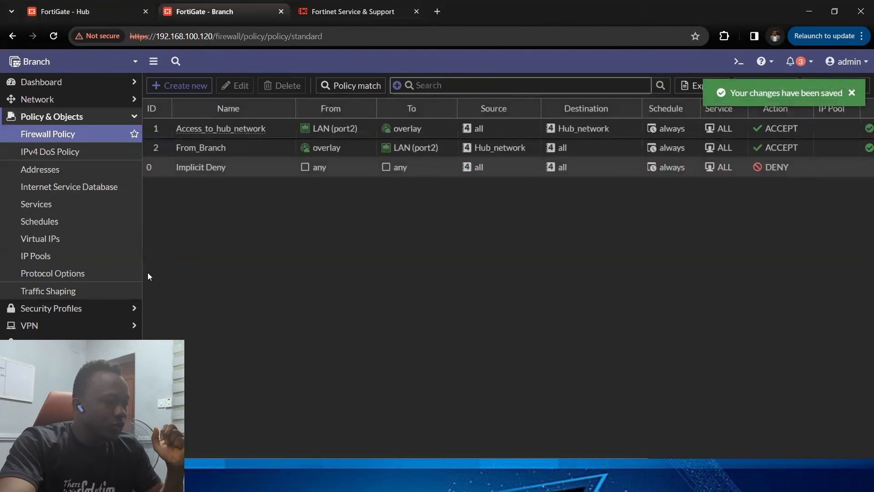
# Step: Add spoke1_mpls as a new SD-WAN member in the overlay zone
pyautogui.click(66, 100)
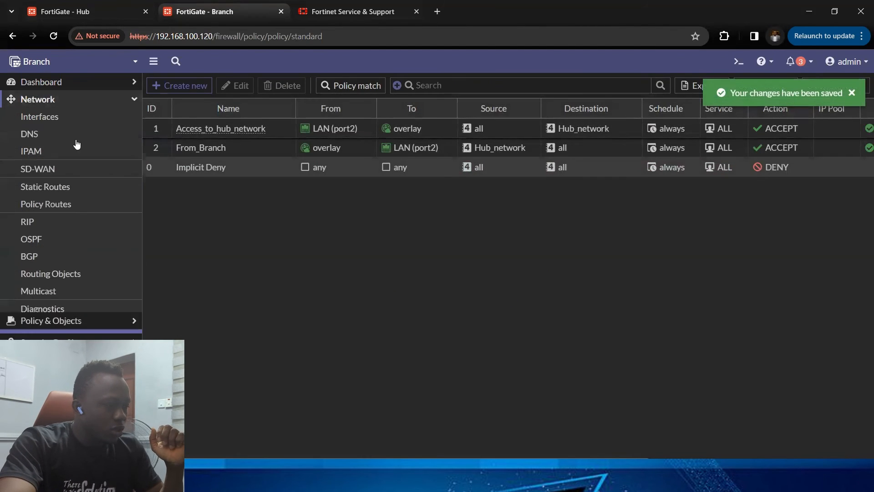
pyautogui.click(86, 170)
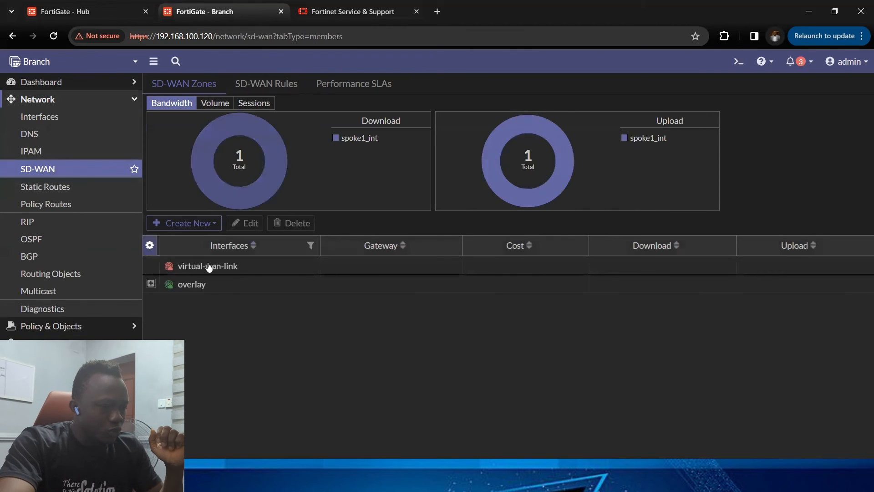
pyautogui.click(150, 284)
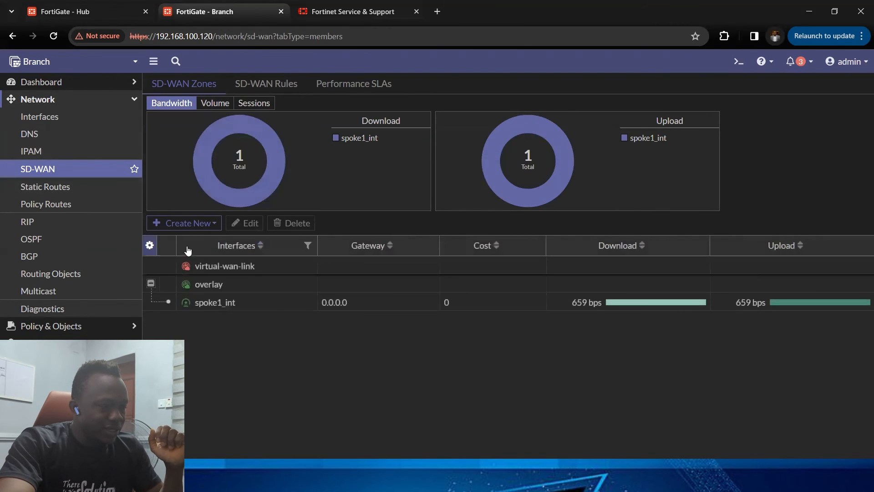
pyautogui.click(187, 223)
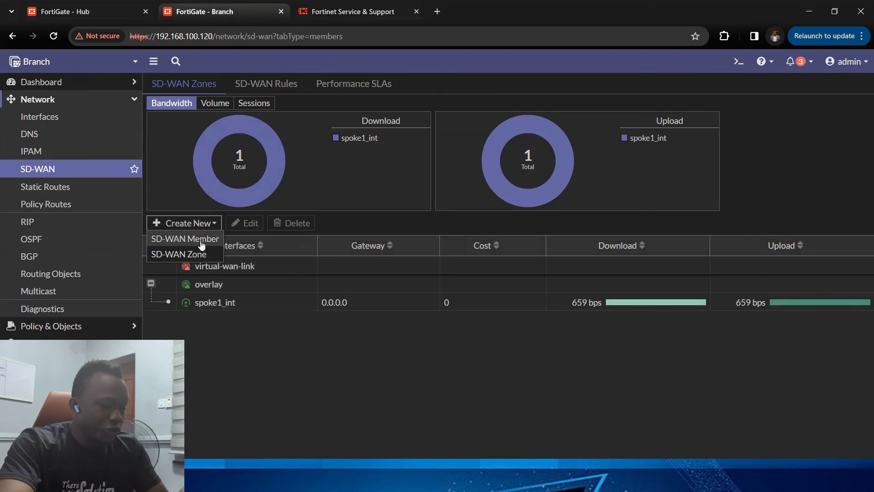
pyautogui.click(202, 240)
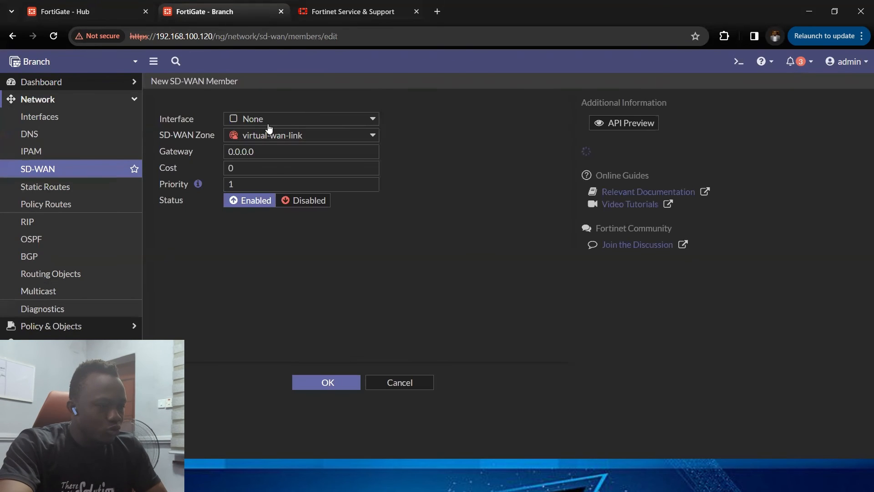
pyautogui.click(278, 120)
pyautogui.click(282, 210)
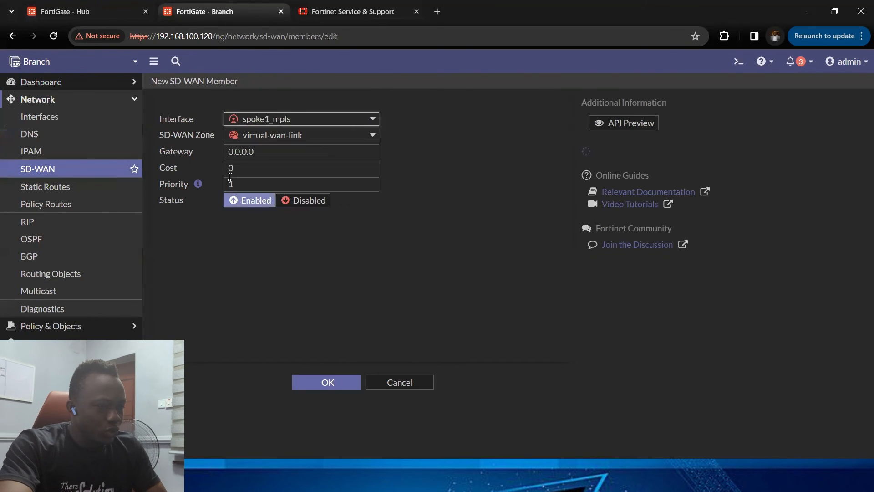
pyautogui.click(239, 139)
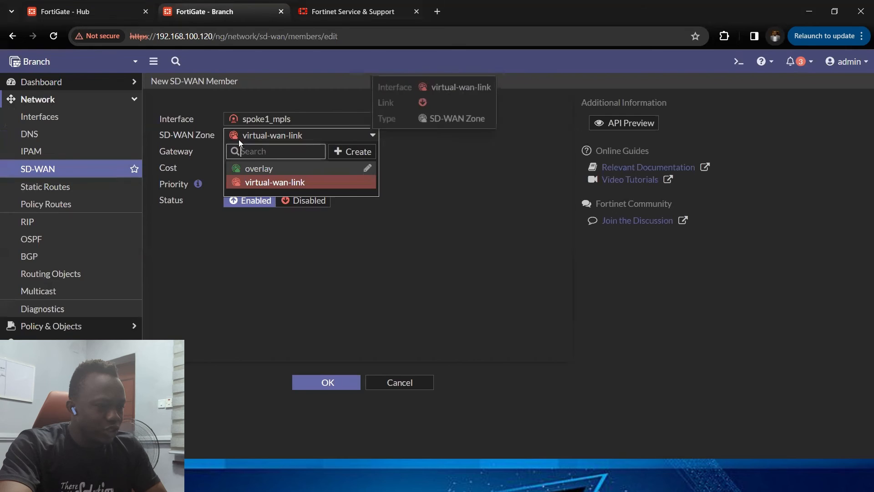
pyautogui.click(279, 169)
pyautogui.click(327, 382)
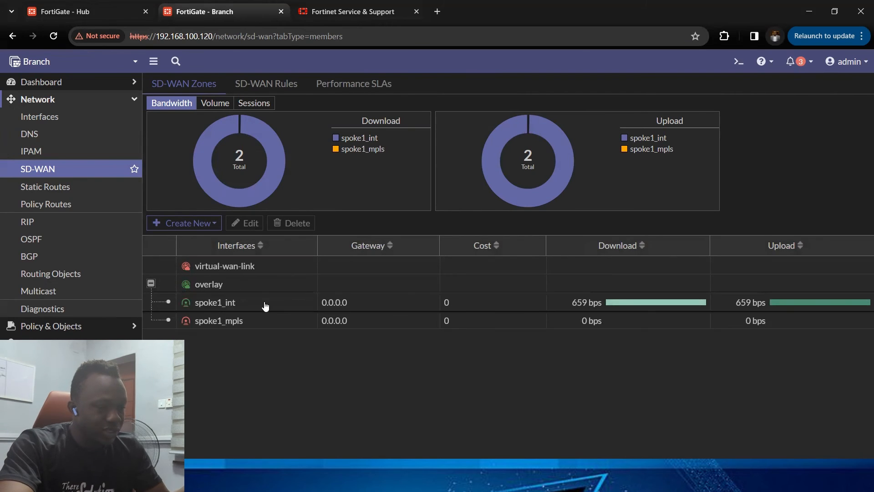
# Step: Add spoke1_mpls as a participant of the FGT_HUB performance SLA and save it
pyautogui.click(354, 87)
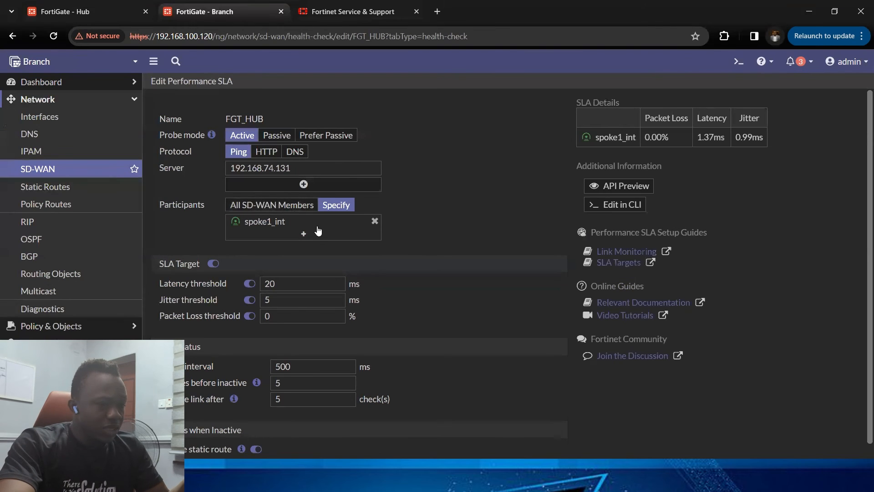
pyautogui.click(306, 235)
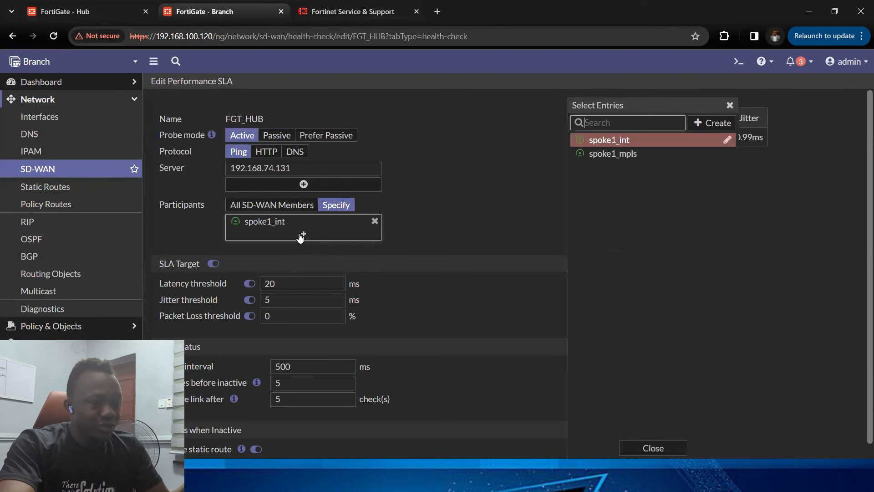
pyautogui.click(601, 154)
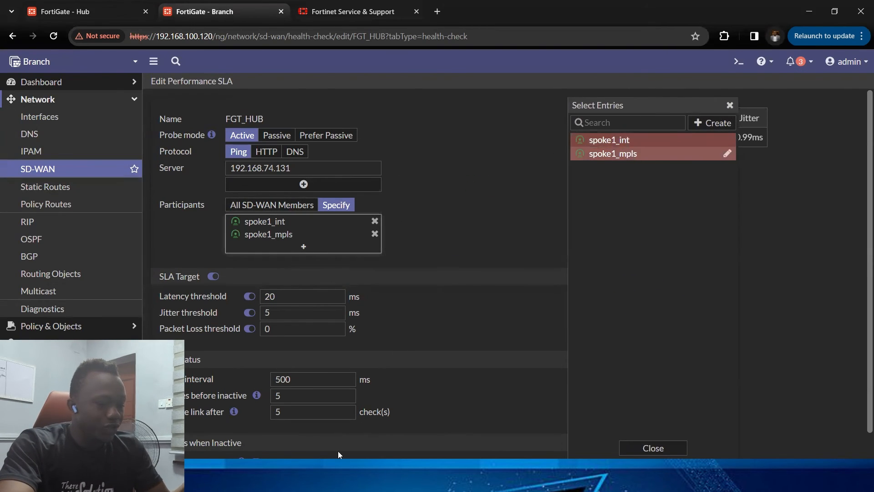
pyautogui.click(473, 469)
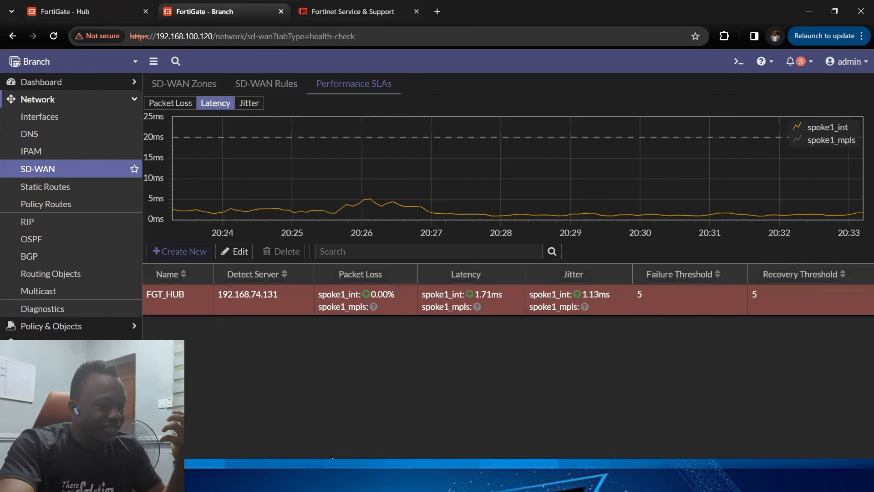
# Step: Check the FGT_HUB performance SLA packet loss, latency and jitter for both members
pyautogui.click(64, 168)
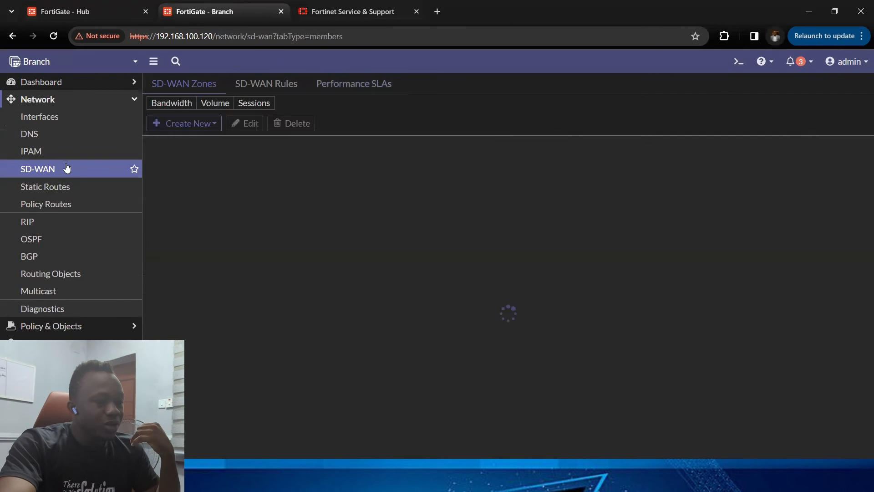
pyautogui.click(382, 93)
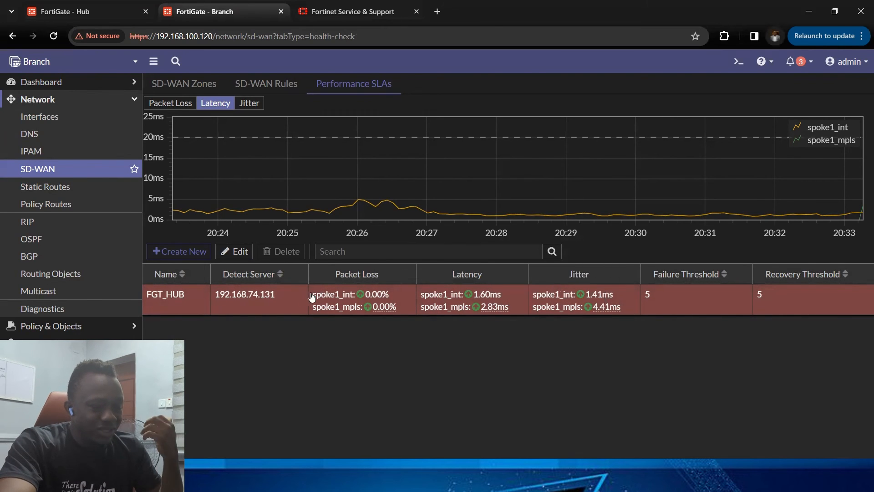
pyautogui.moveTo(382, 298)
pyautogui.moveTo(480, 300)
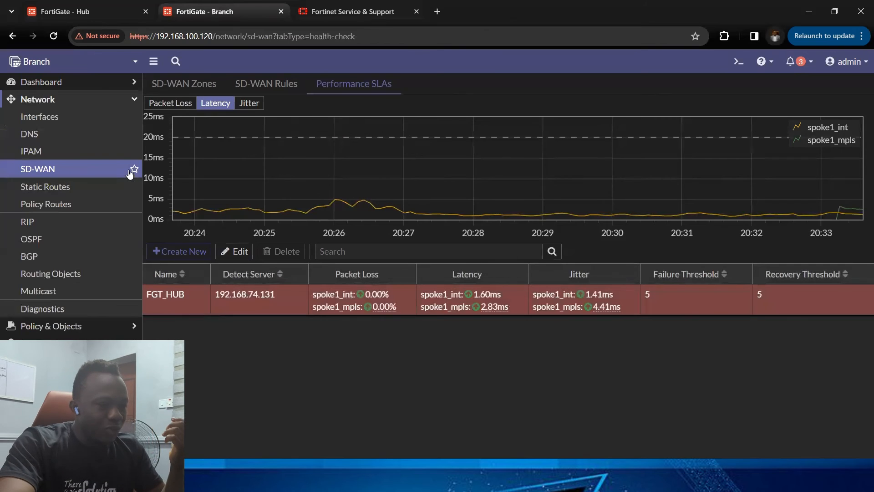
pyautogui.click(82, 167)
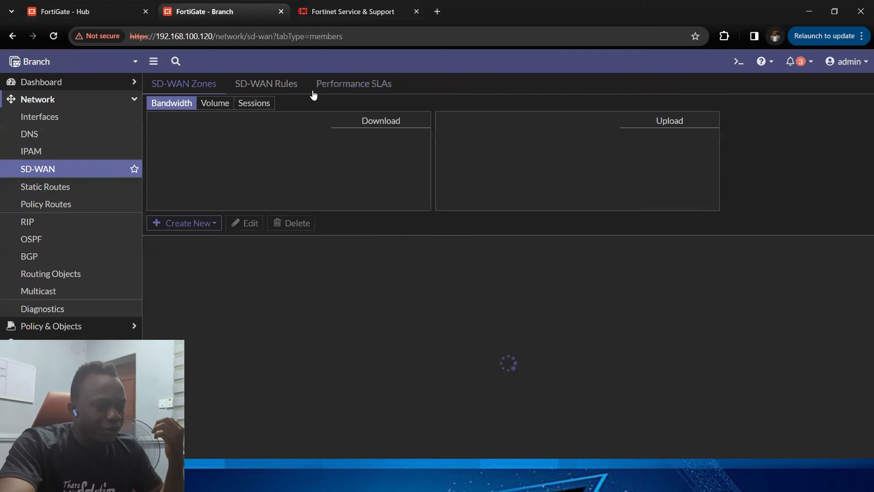
pyautogui.click(339, 85)
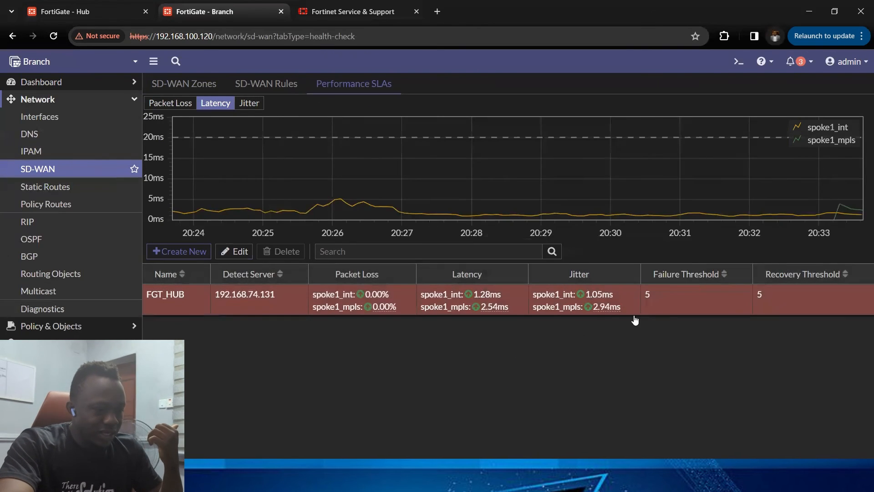
pyautogui.click(117, 169)
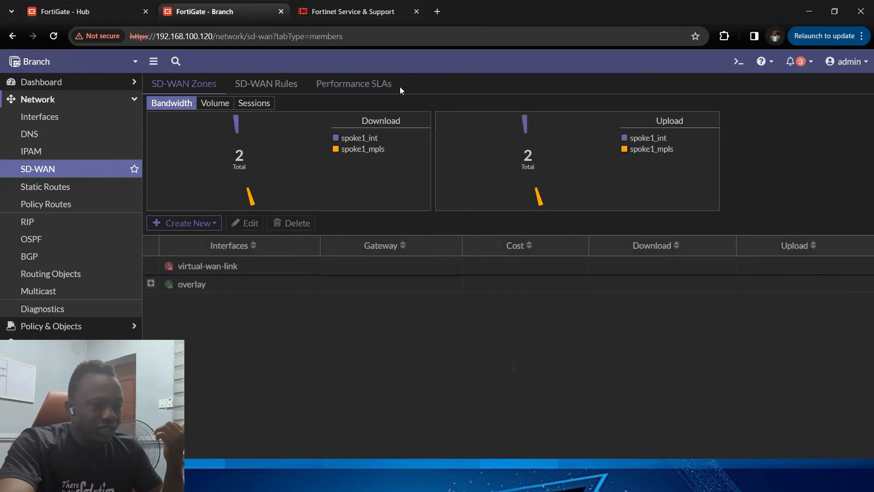
pyautogui.click(392, 93)
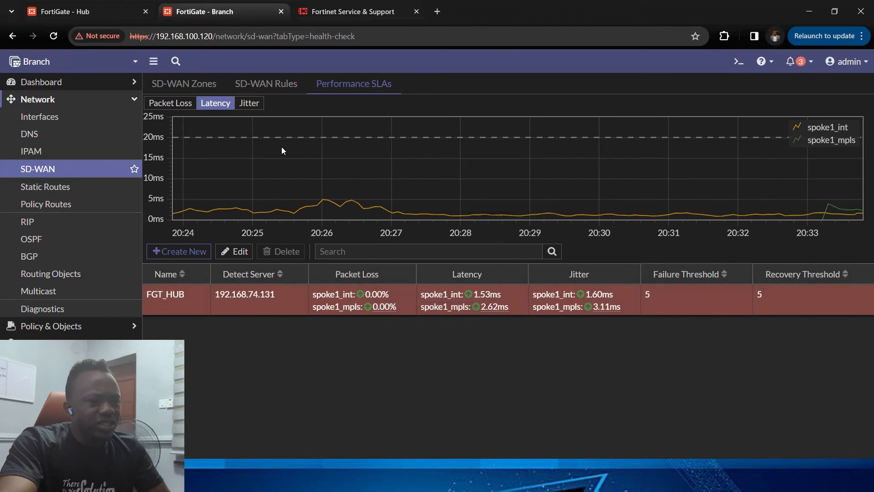
# Step: Add spoke1_mpls to the interface preference of the Access_to_hub_servers SD-WAN rule and save it
pyautogui.click(287, 86)
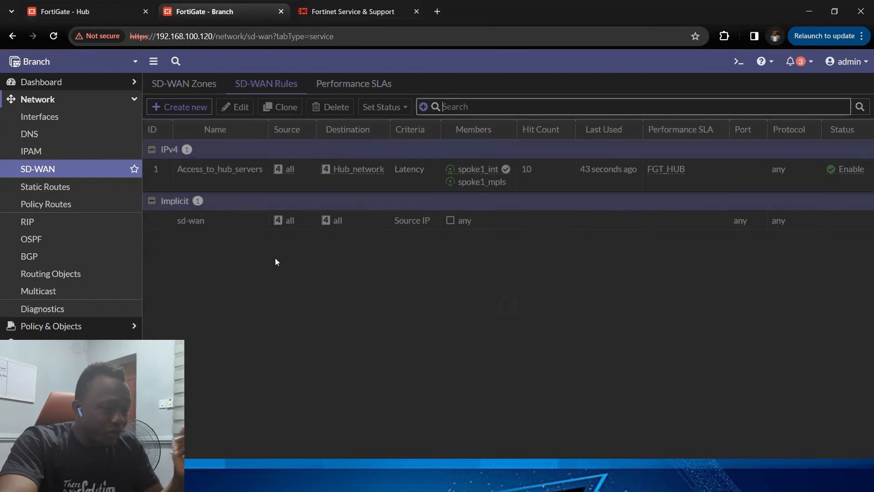
pyautogui.doubleClick(296, 177)
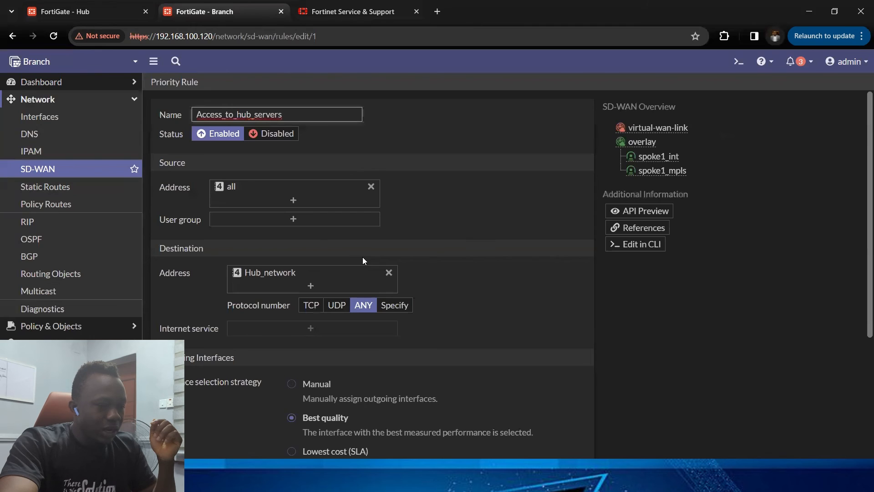
pyautogui.scroll(-4, 363, 260)
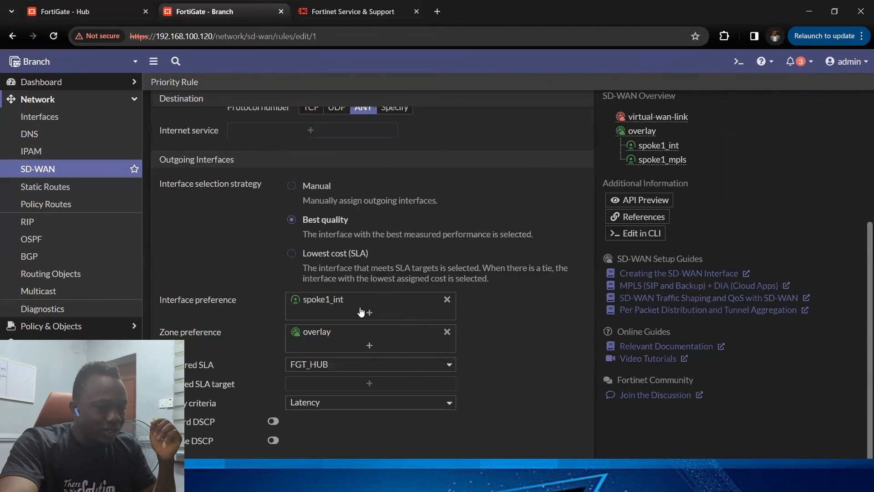
pyautogui.click(369, 312)
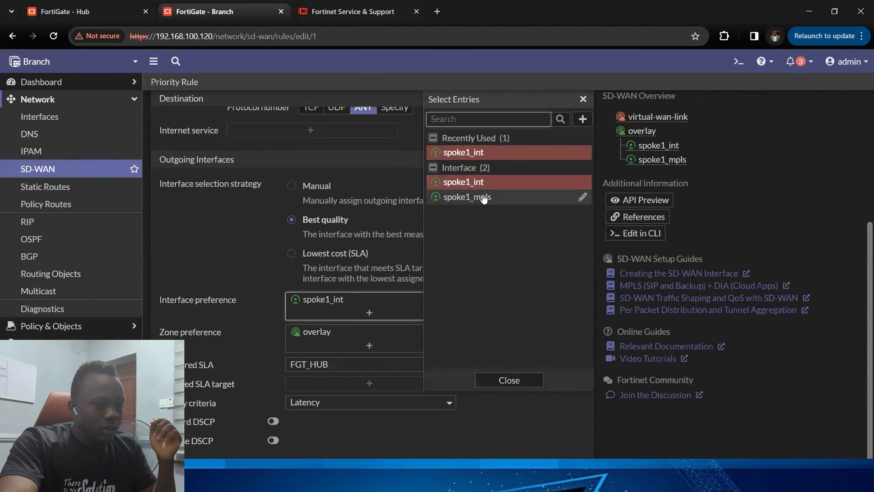
pyautogui.click(475, 199)
pyautogui.scroll(4, 310, 273)
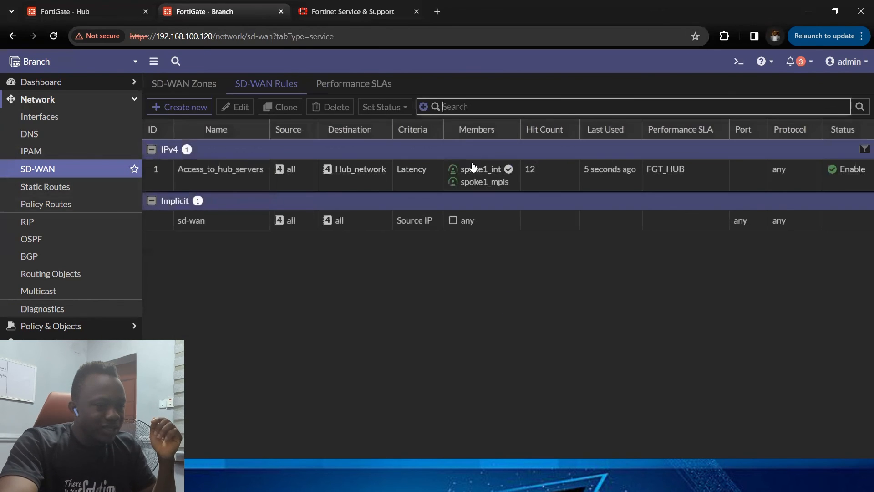
pyautogui.click(367, 185)
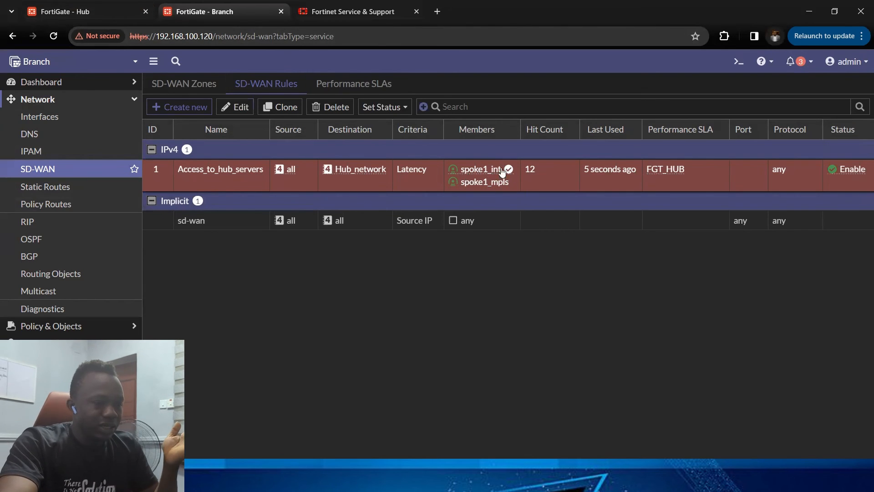
pyautogui.moveTo(506, 173)
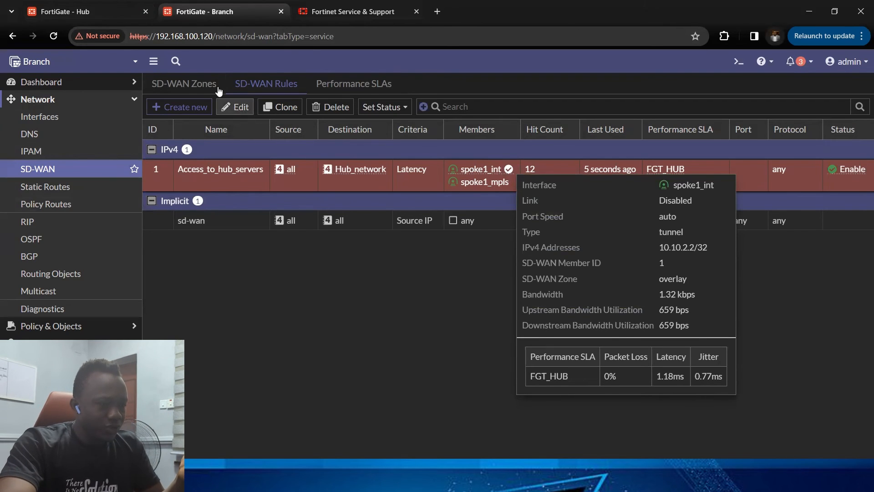
# Step: Review the FGT_HUB performance SLA latency for each member and the members of the Access_to_hub_servers rule on the Branch
pyautogui.click(353, 84)
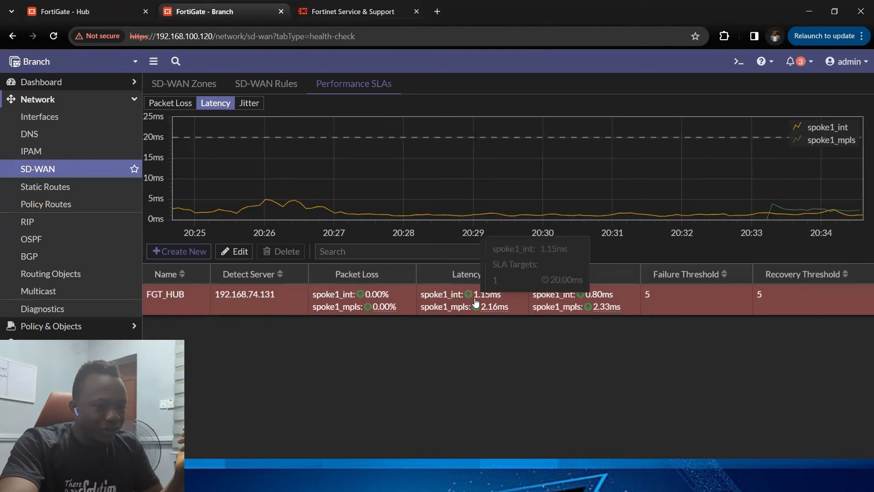
pyautogui.moveTo(484, 294)
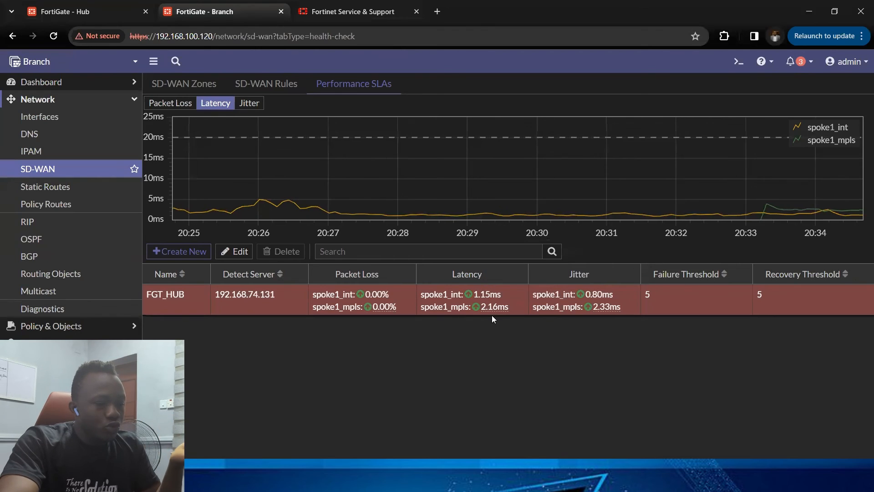
pyautogui.moveTo(483, 313)
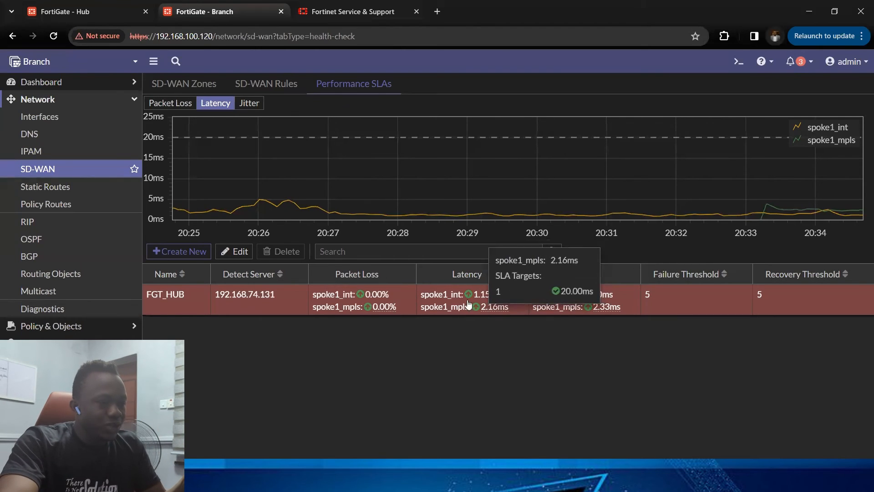
pyautogui.click(266, 83)
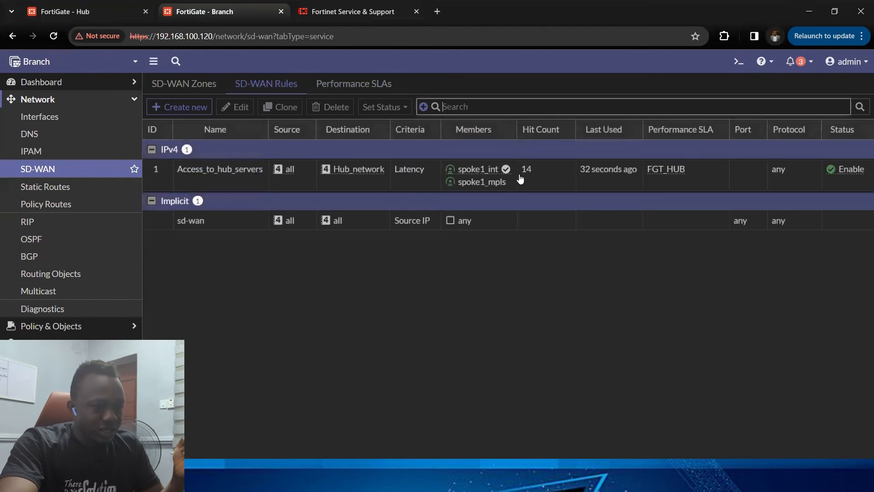
pyautogui.moveTo(498, 174)
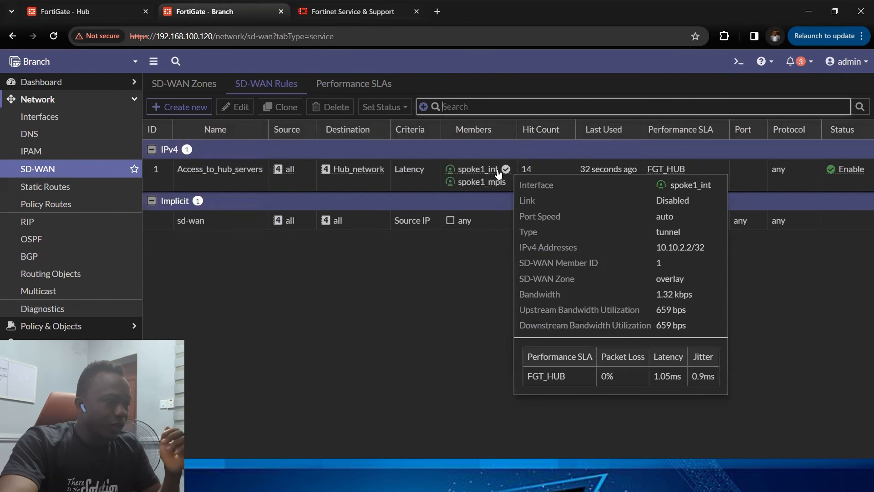
# Step: On the Hub, open the firewall policy list in By Sequence view and review the MPLS tunnel policies
pyautogui.click(90, 12)
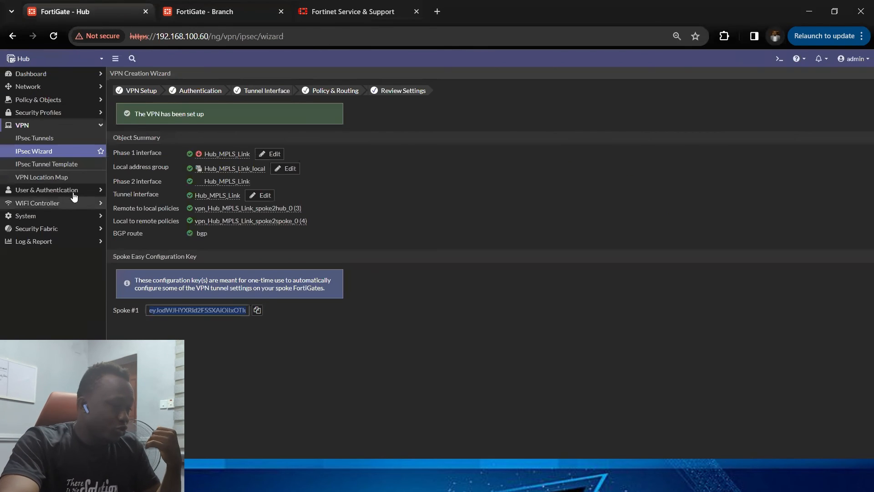
pyautogui.click(69, 124)
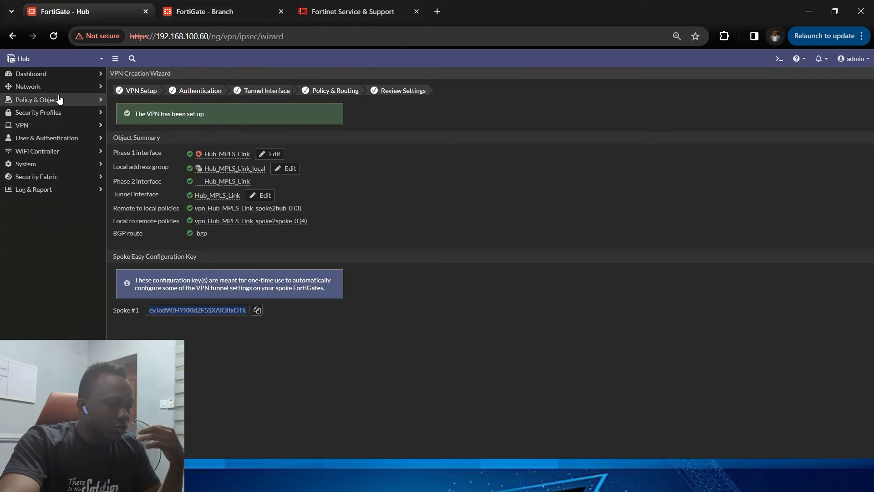
pyautogui.click(63, 101)
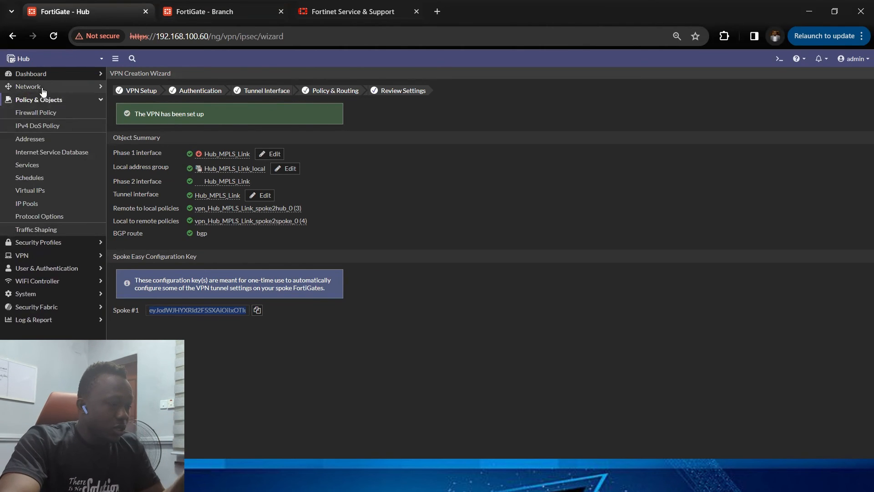
pyautogui.click(51, 116)
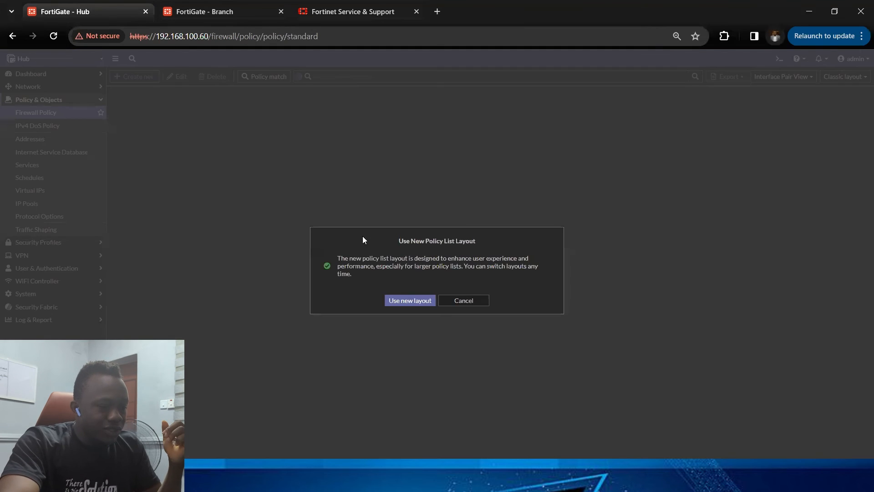
pyautogui.click(451, 301)
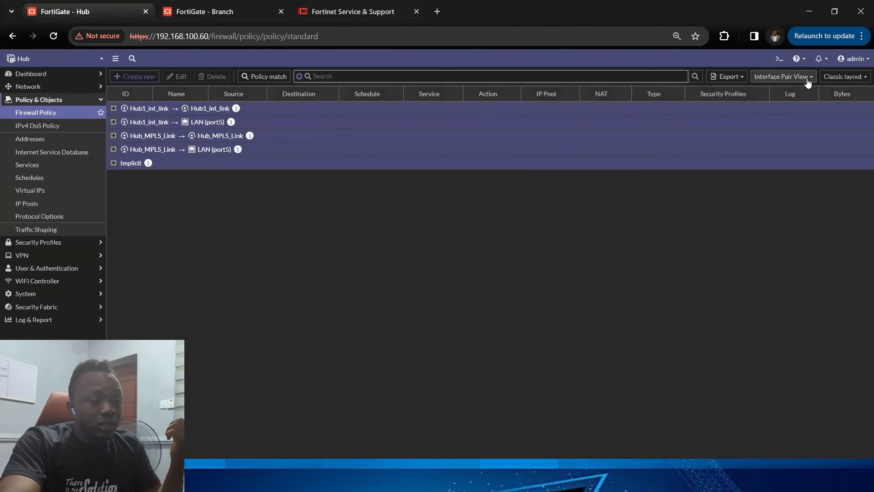
pyautogui.click(782, 76)
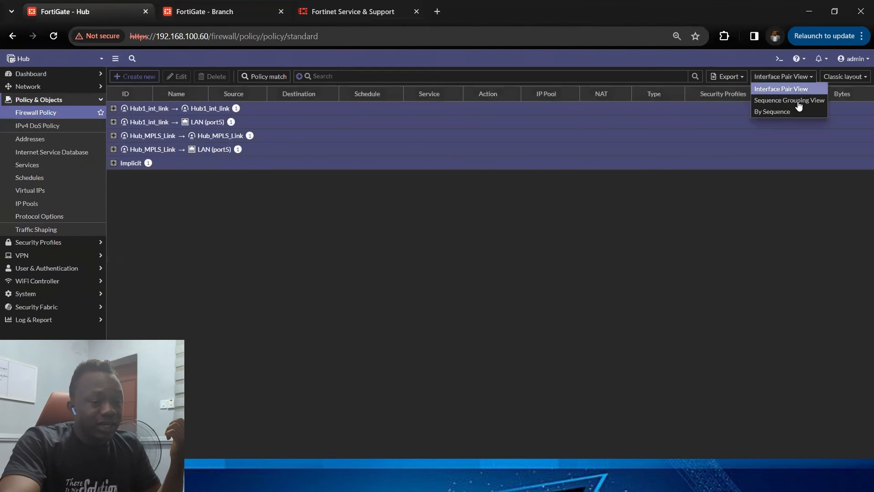
pyautogui.click(793, 112)
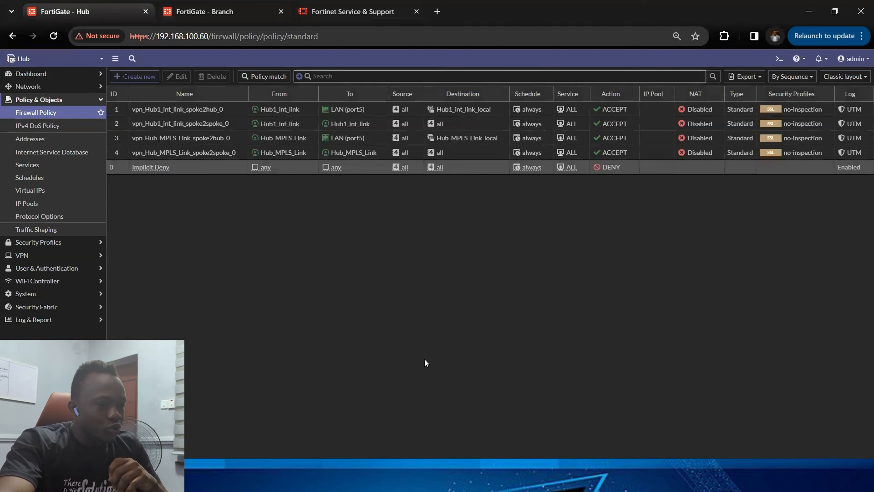
pyautogui.click(263, 152)
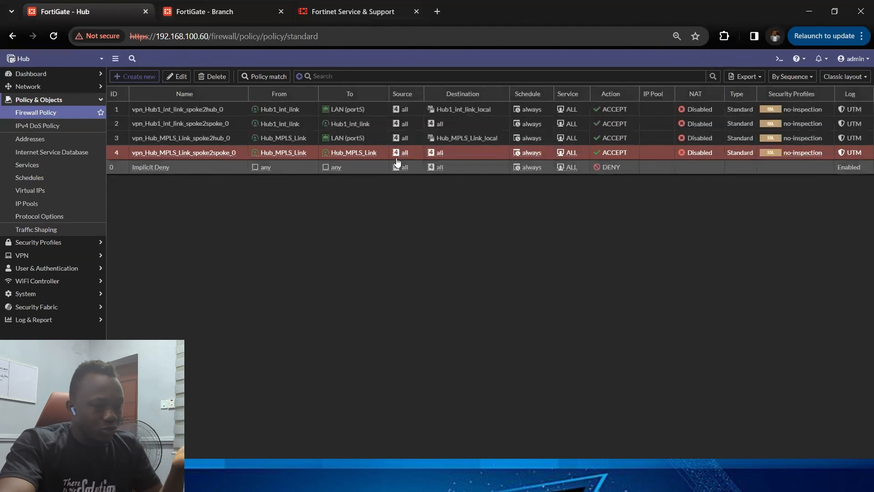
pyautogui.hscroll(1, 257, 240)
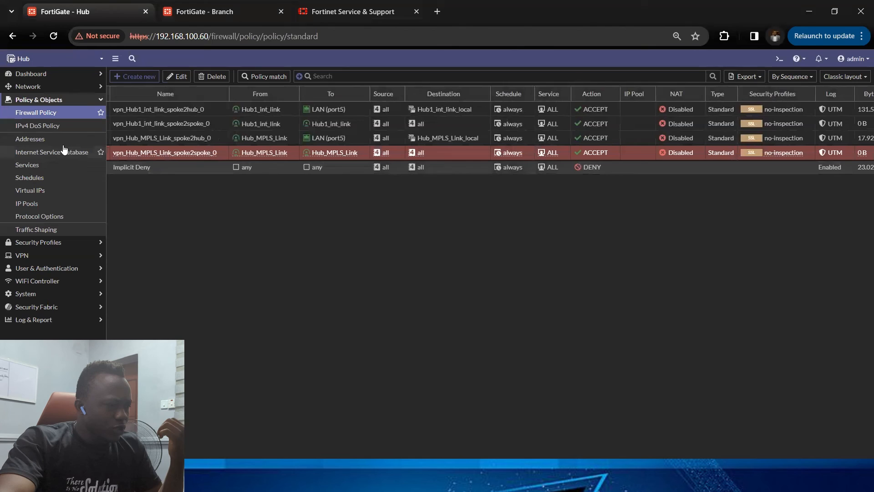
# Step: Examine the Hub's BGP neighbor settings and its SD-WAN zones page
pyautogui.click(80, 101)
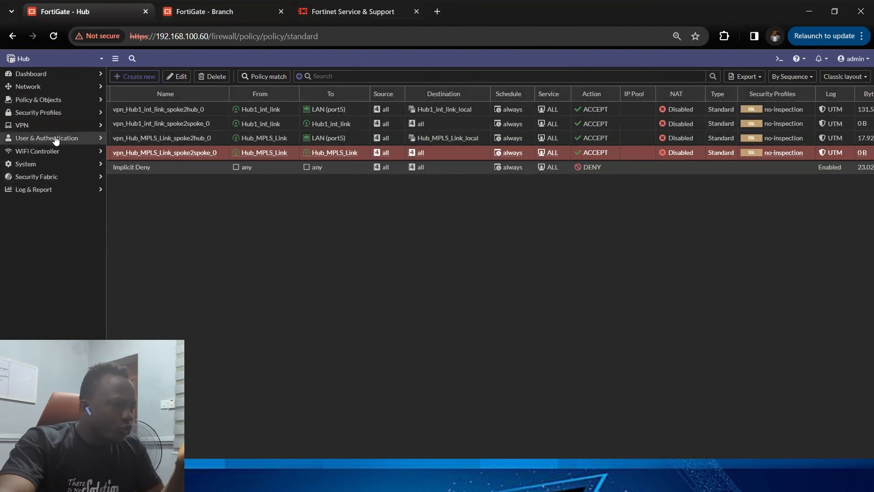
pyautogui.click(66, 89)
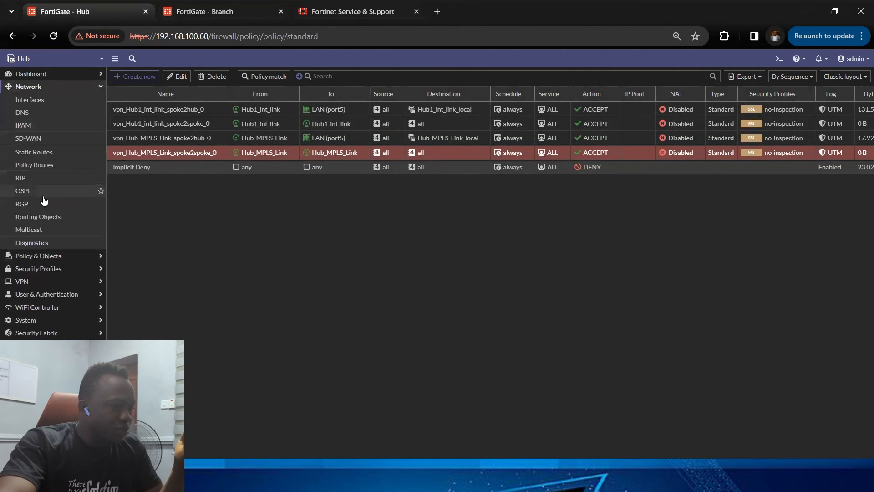
pyautogui.click(44, 202)
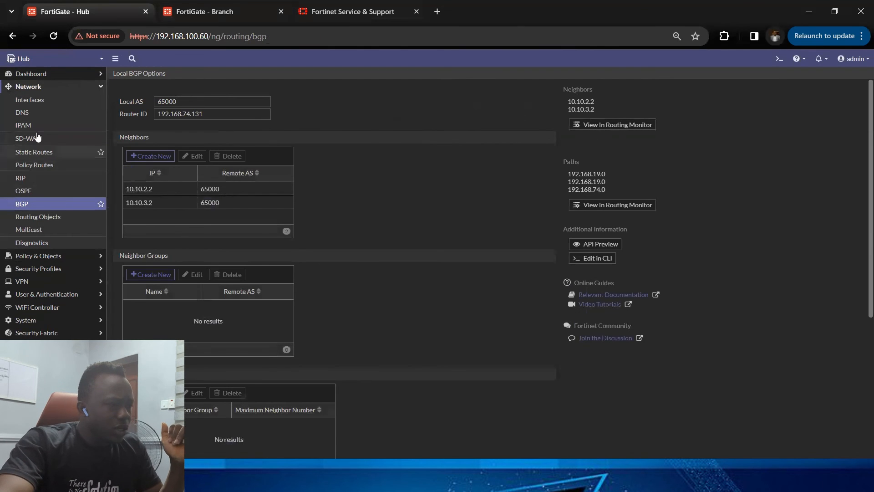
pyautogui.click(72, 89)
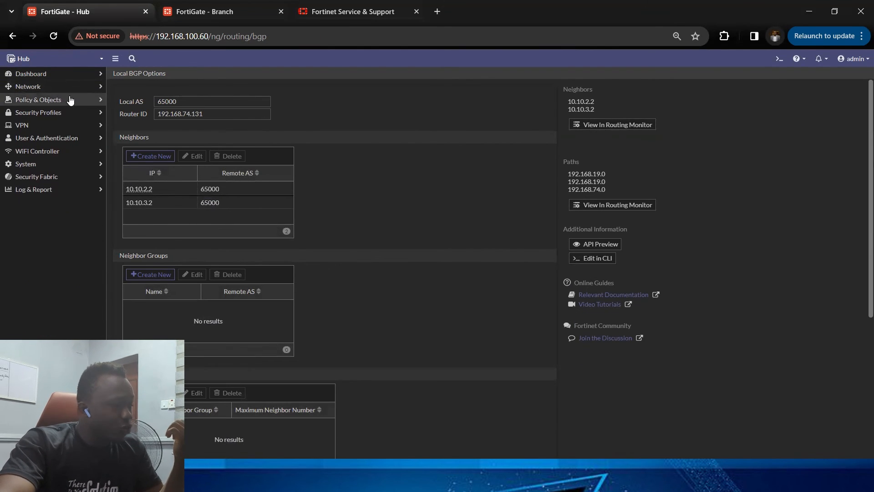
pyautogui.click(74, 86)
pyautogui.click(50, 139)
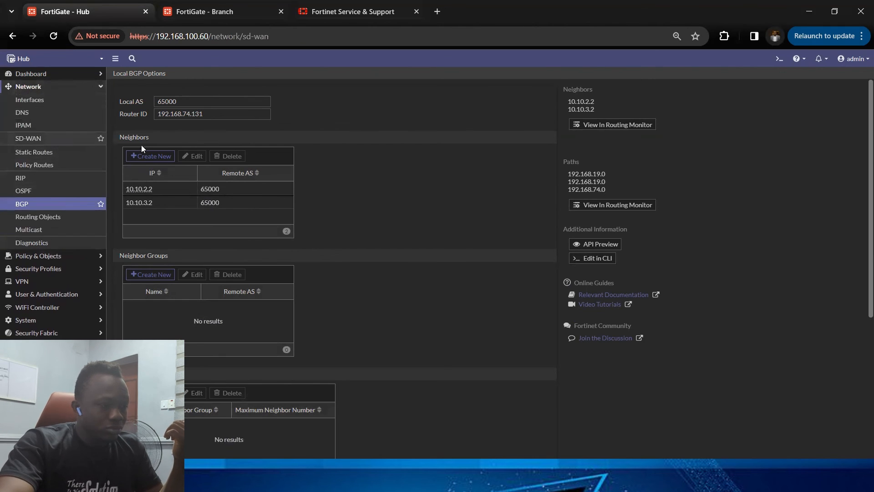
pyautogui.click(68, 86)
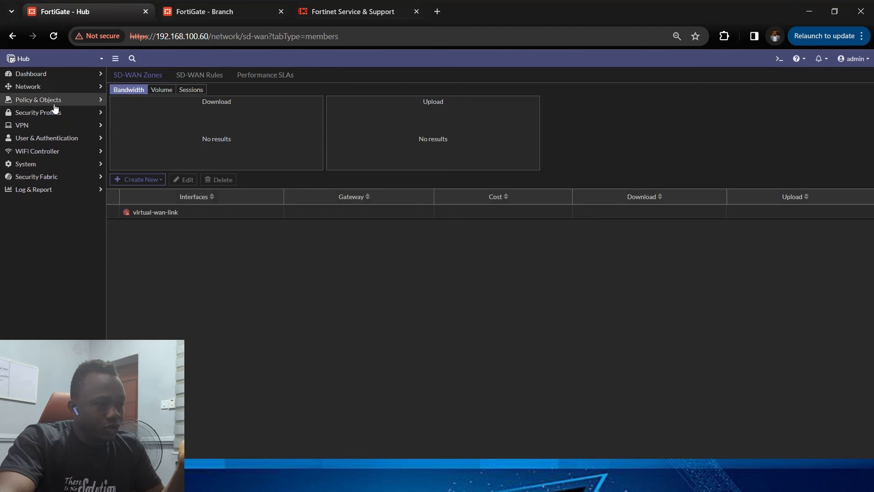
pyautogui.click(232, 14)
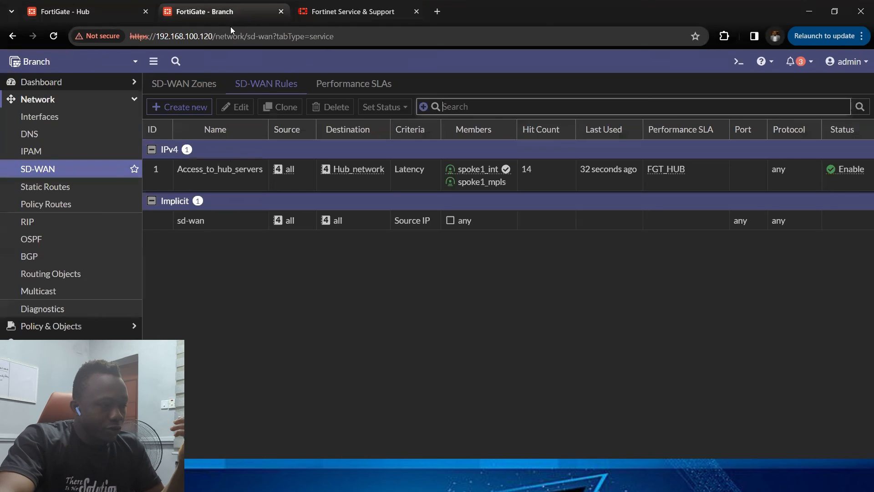
pyautogui.click(89, 103)
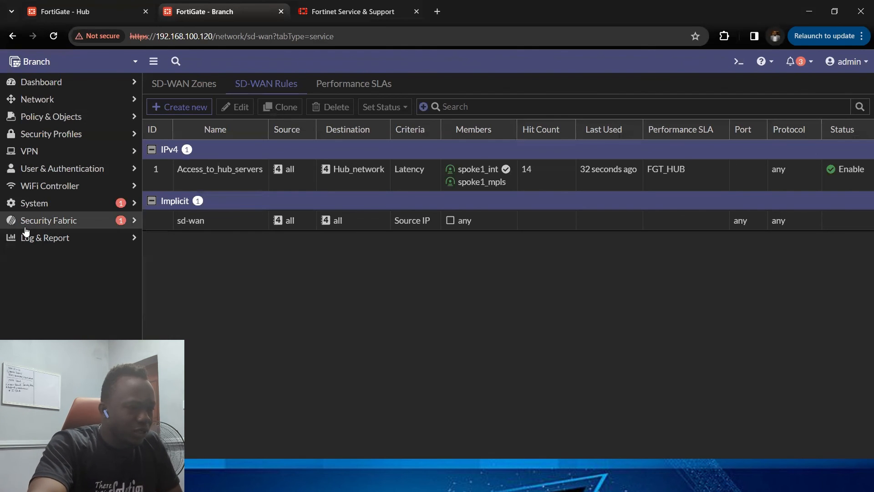
# Step: Open the Hub's interface list and copy the LAN (port5) IP address
pyautogui.click(105, 17)
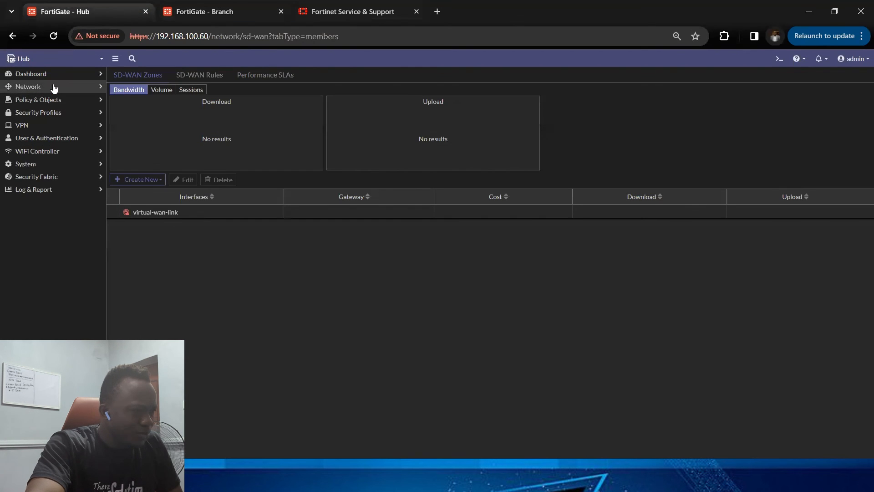
pyautogui.click(53, 88)
pyautogui.click(50, 104)
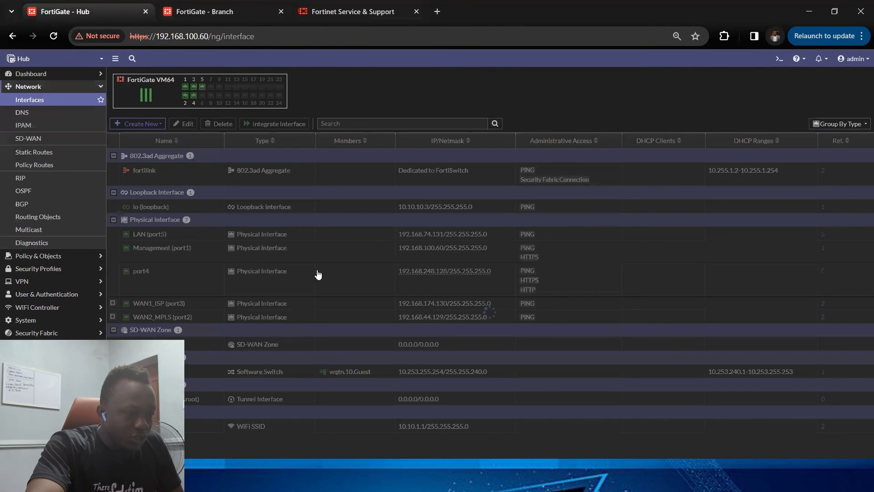
pyautogui.click(145, 235)
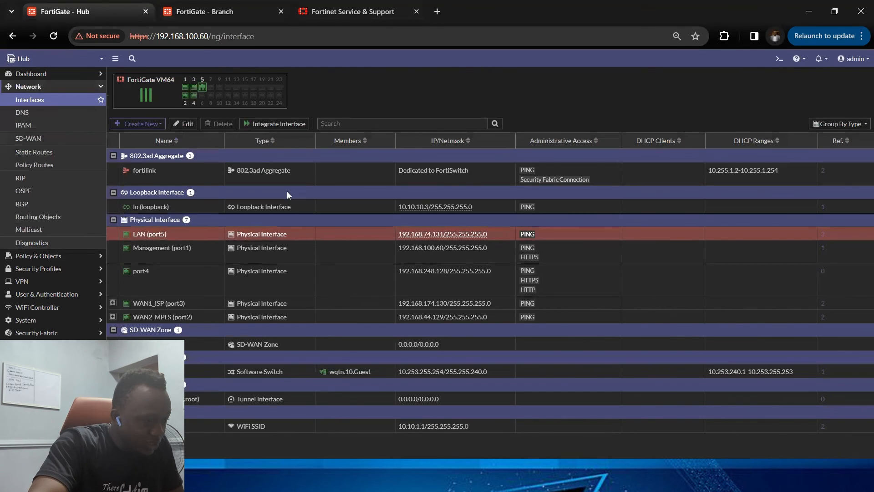
pyautogui.moveTo(396, 236); pyautogui.dragTo(445, 238)
pyautogui.hotkey('ctrl', 'c')
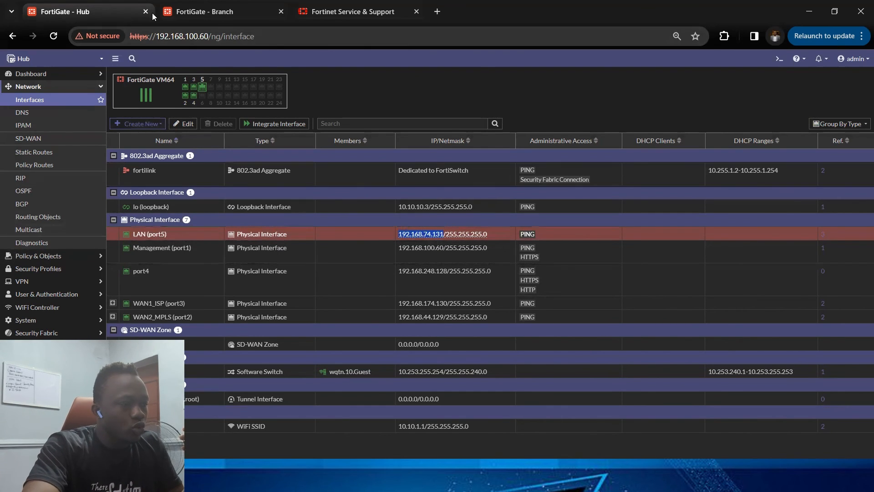
# Step: On the Branch, open the CLI console and ping the Hub LAN address 192.168.74.131
pyautogui.hotkey('ctrl', 'Tab')
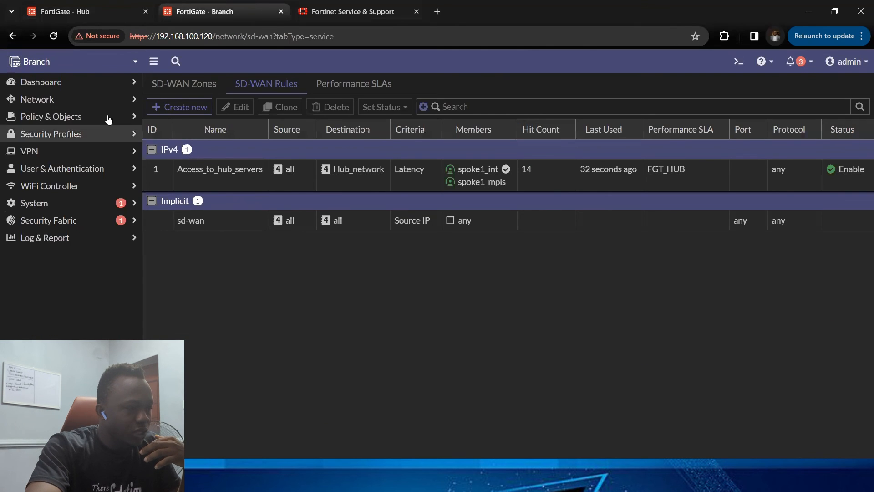
pyautogui.click(37, 100)
pyautogui.click(45, 116)
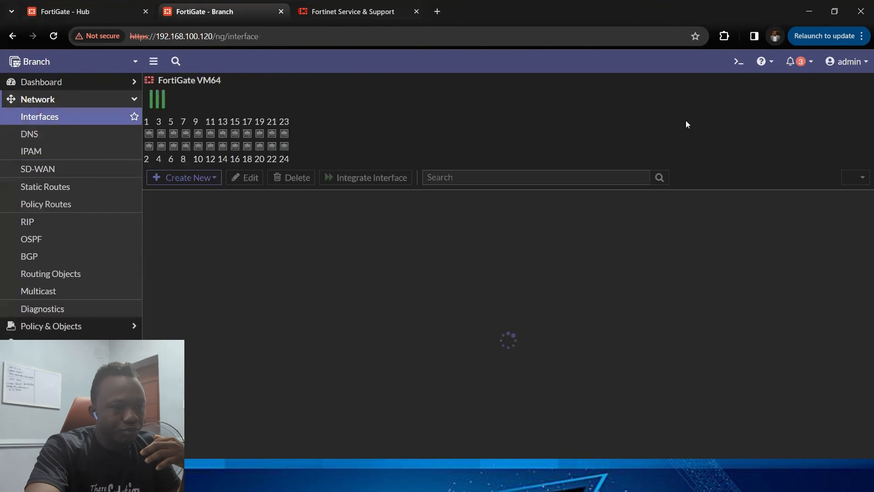
pyautogui.click(739, 61)
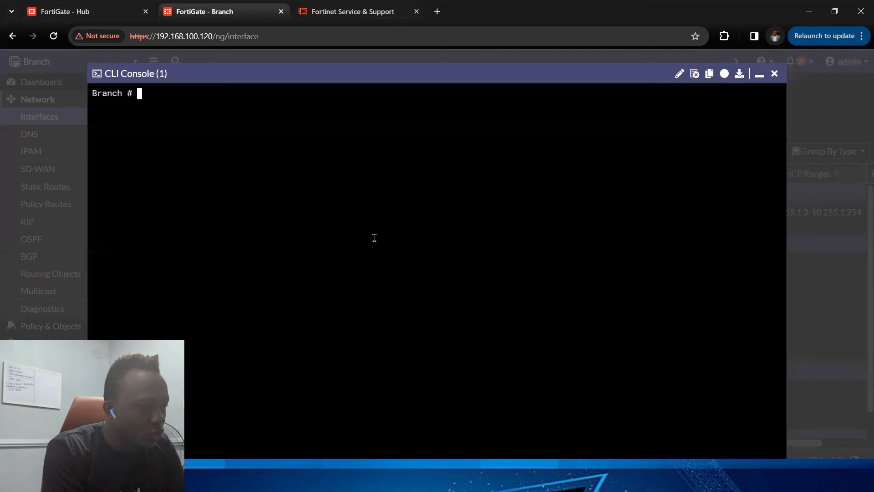
pyautogui.write('execute ping')
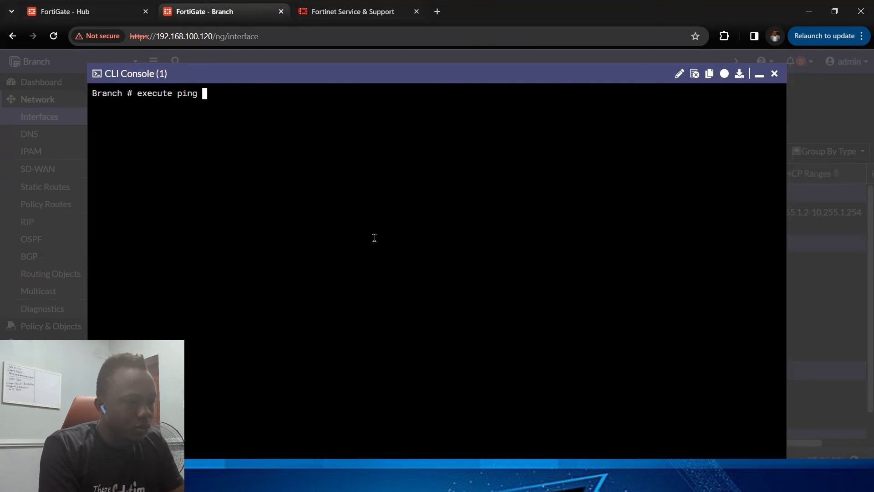
pyautogui.hotkey('ctrl', 'v')
pyautogui.press('Return')
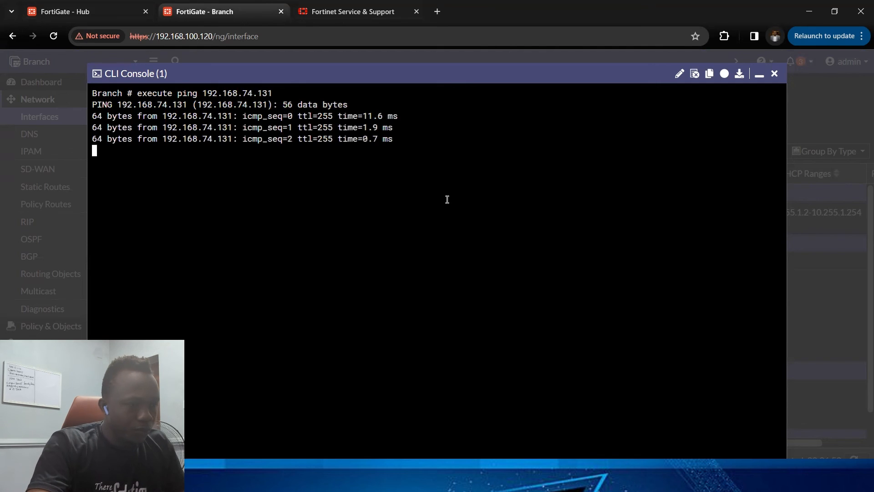
pyautogui.click(757, 80)
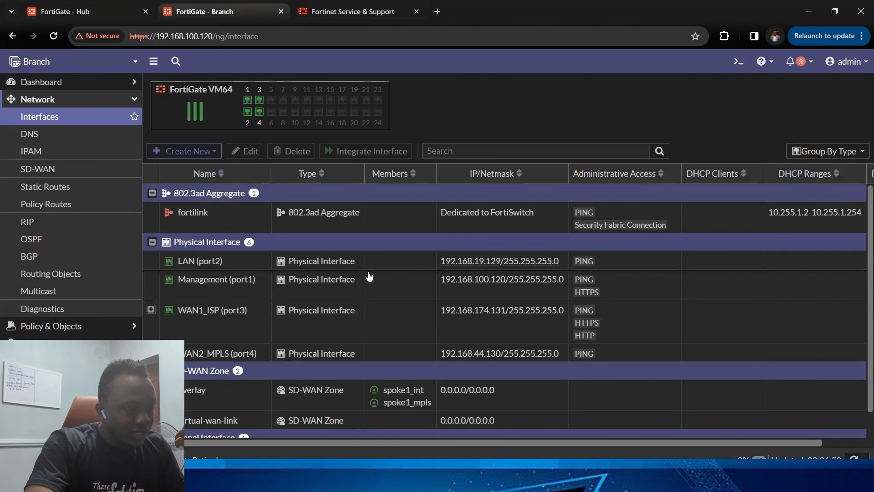
# Step: Copy the Branch LAN (port2) IP and, in the CLI console, set the ping source to 192.168.19.129
pyautogui.moveTo(439, 263); pyautogui.dragTo(500, 267)
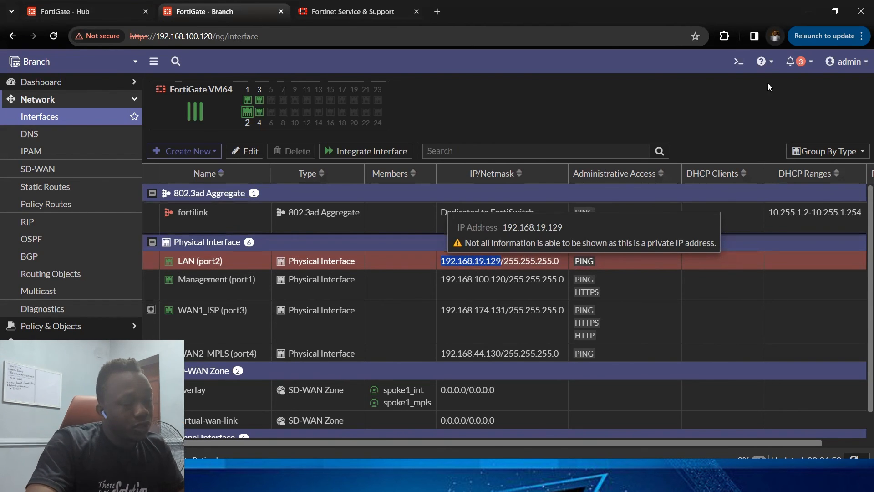
pyautogui.click(738, 62)
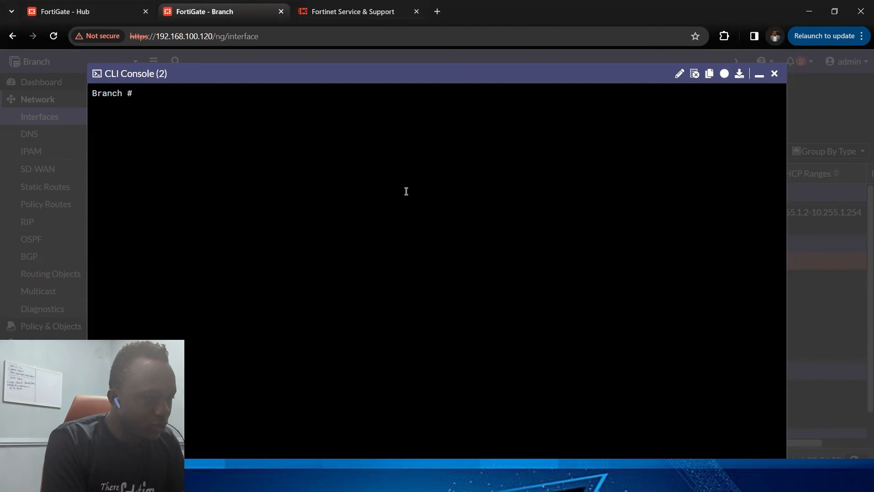
pyautogui.write('execute ')
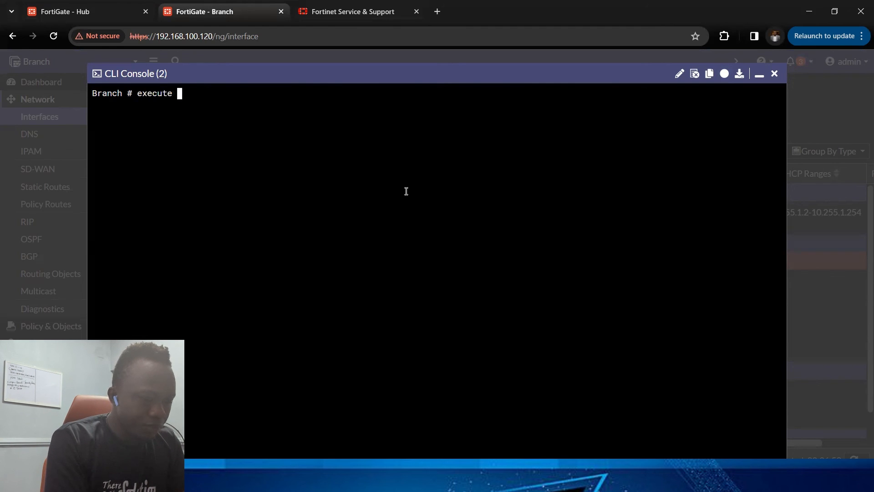
pyautogui.write('ping-options ')
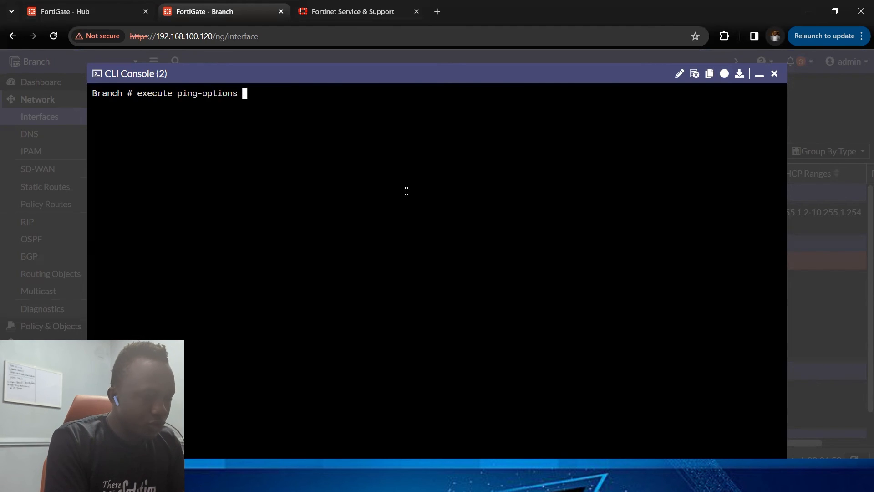
pyautogui.write('source 192.168.19.129')
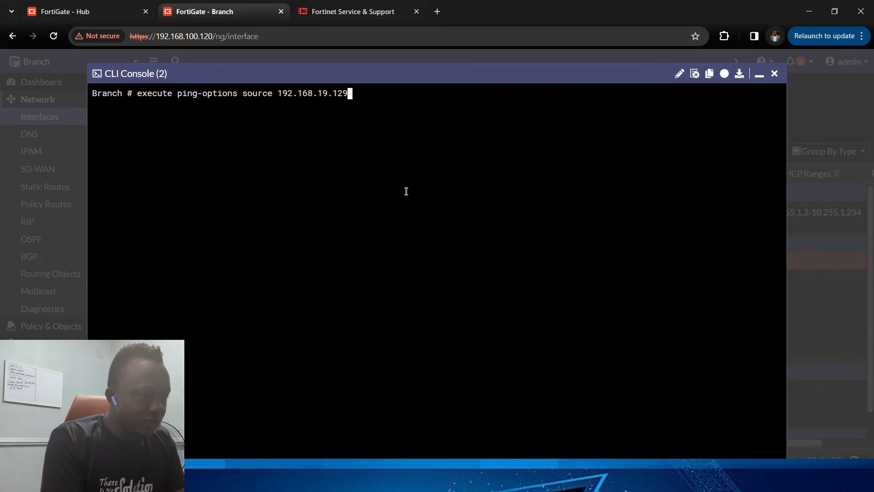
pyautogui.press('Return')
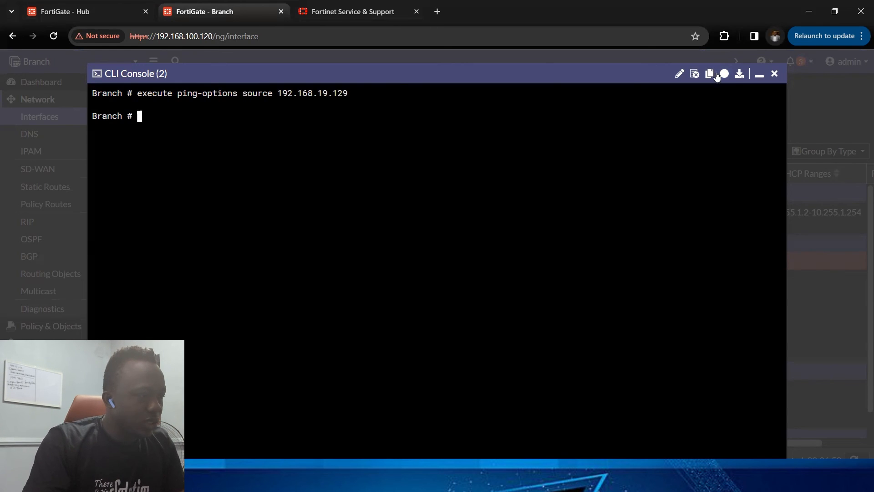
# Step: Ping the Hub LAN address 192.168.74.131 from the Branch CLI
pyautogui.click(100, 10)
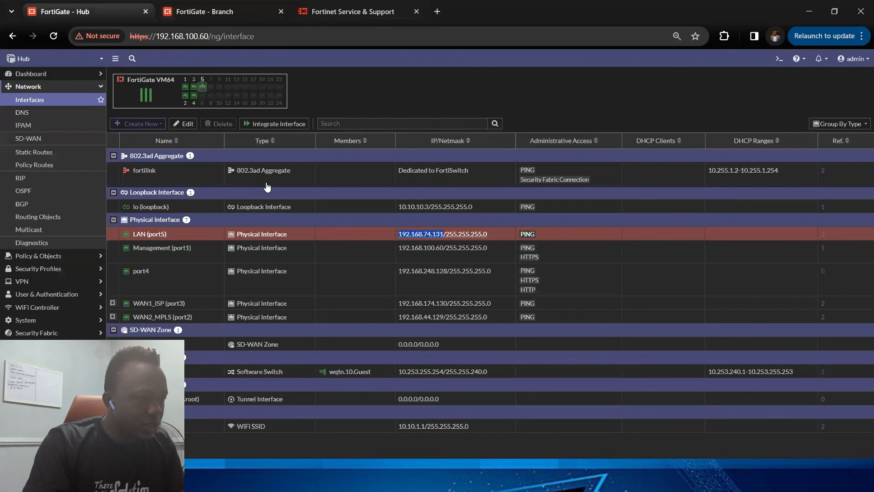
pyautogui.click(200, 6)
pyautogui.write('e')
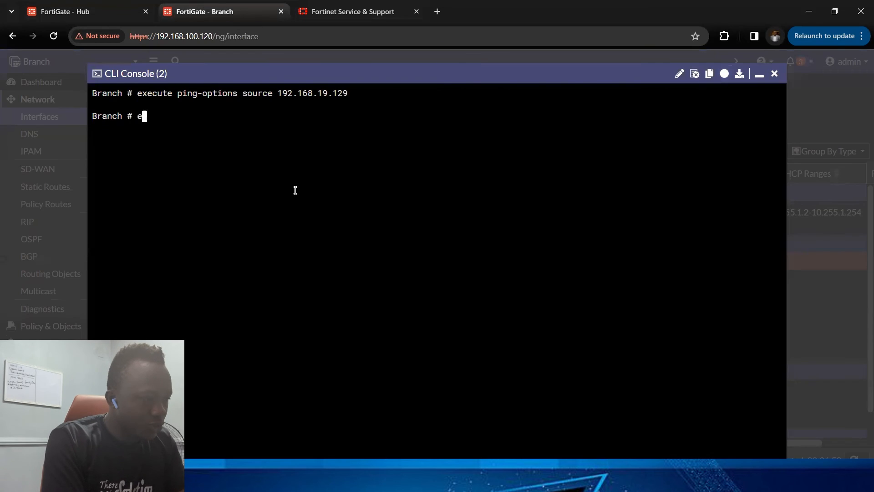
pyautogui.write('xecute ')
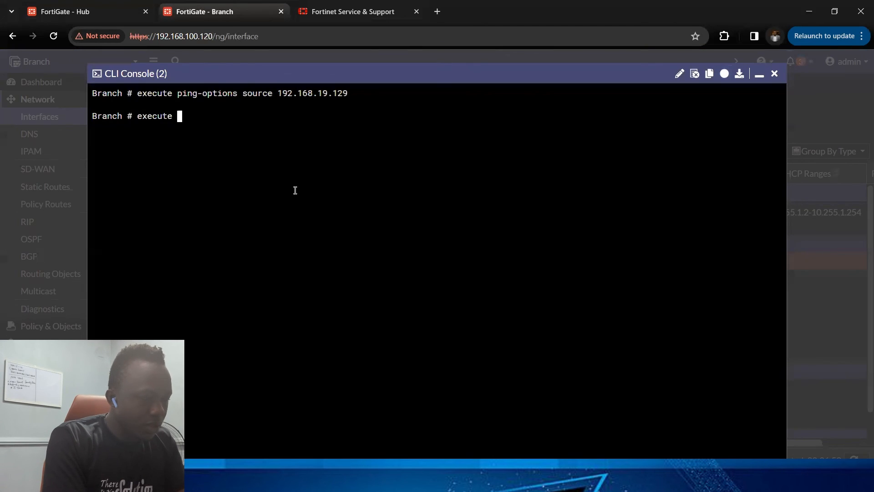
pyautogui.write('ping 192.168.74.131')
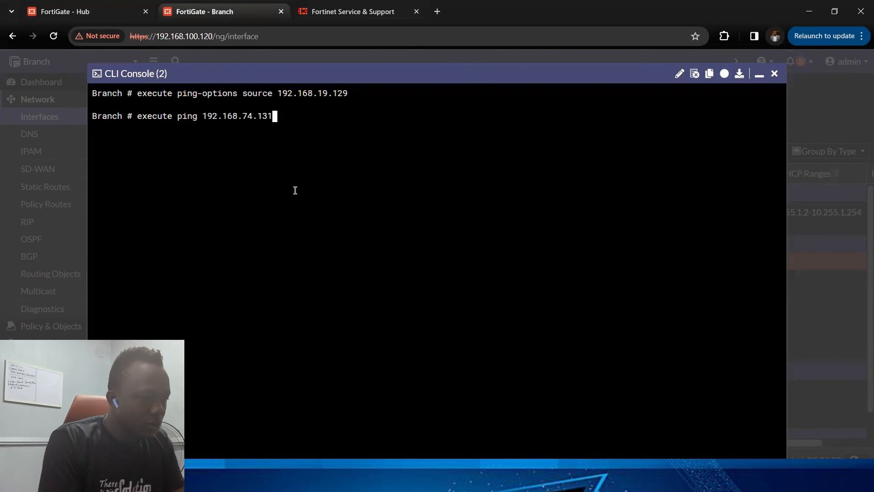
pyautogui.press('Return')
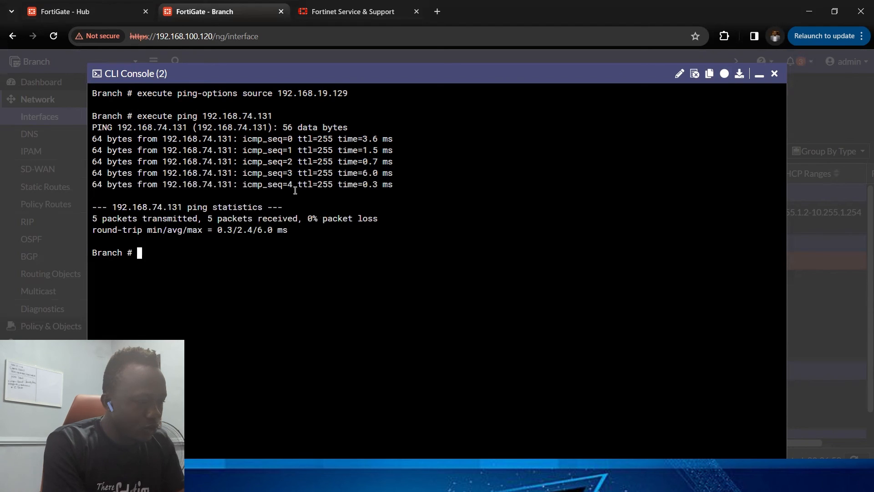
# Step: Run a traceroute to the Hub LAN address 192.168.74.131
pyautogui.write('execute traceroute')
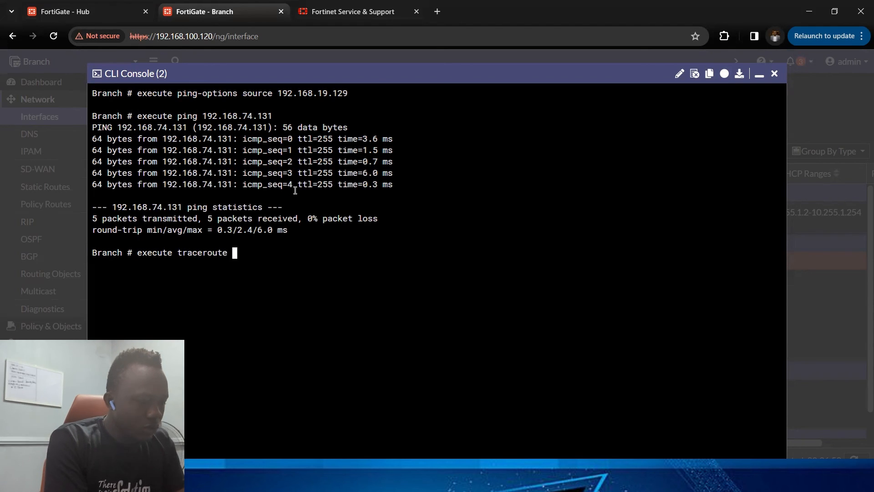
pyautogui.write('192.168.74.131')
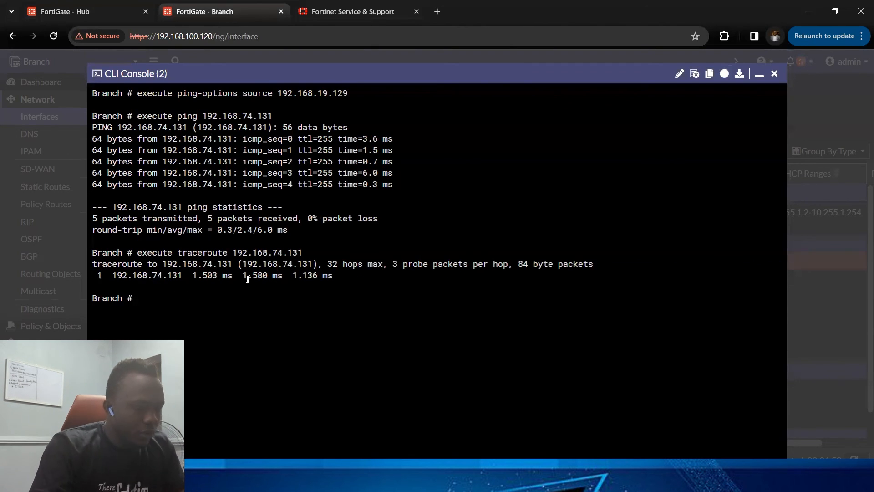
# Step: Re-run the ping source option command with 192.168.19.129
pyautogui.press('Up')
pyautogui.press('Up')
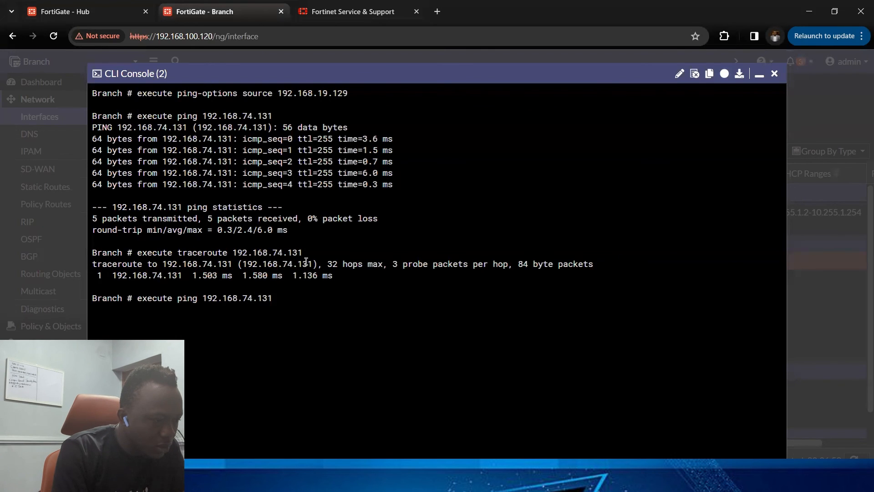
pyautogui.press('Up')
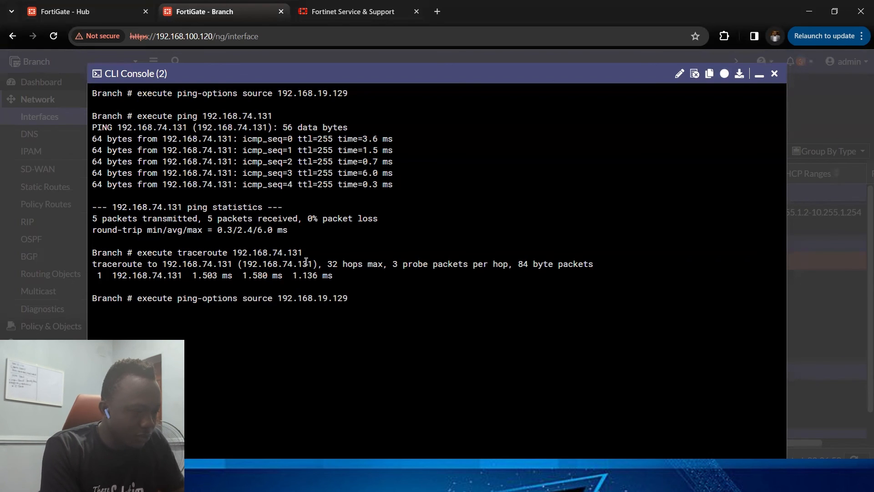
pyautogui.press('Return')
# Step: Try setting the ping adaptive-ping option to 5000 and list its accepted values
pyautogui.write('execute ping')
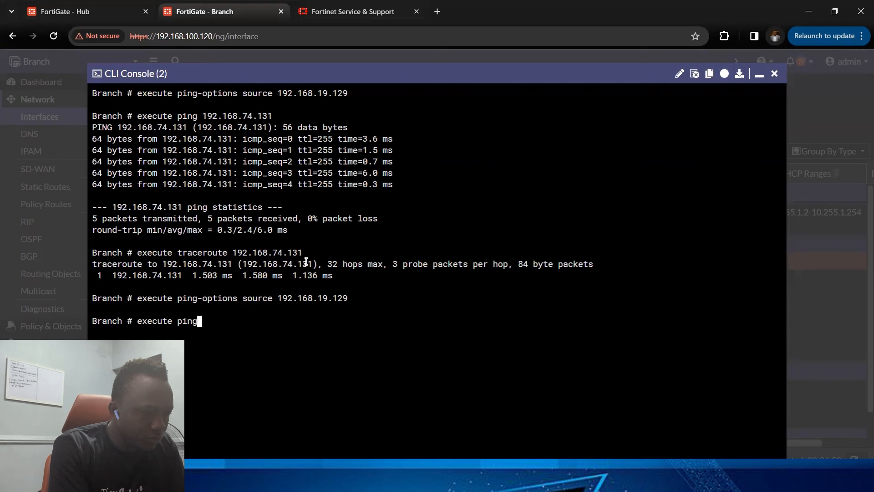
pyautogui.write('-options adaptive-ping ')
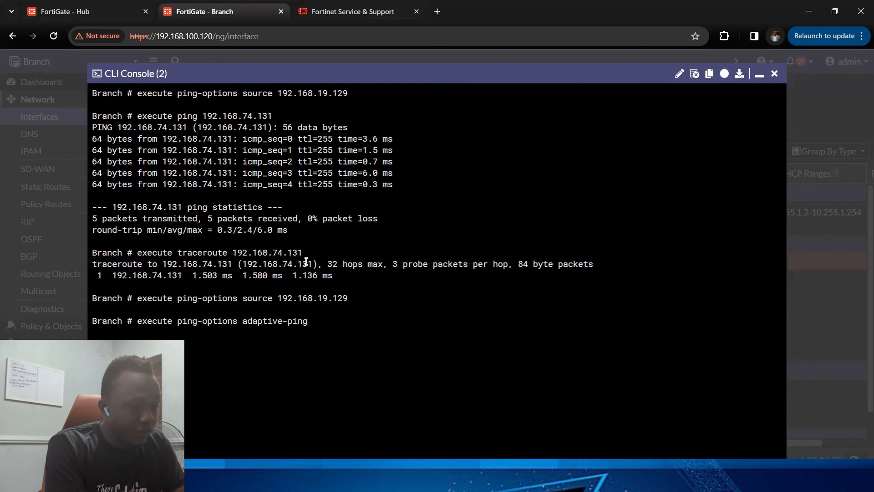
pyautogui.write('5000')
pyautogui.press('Return')
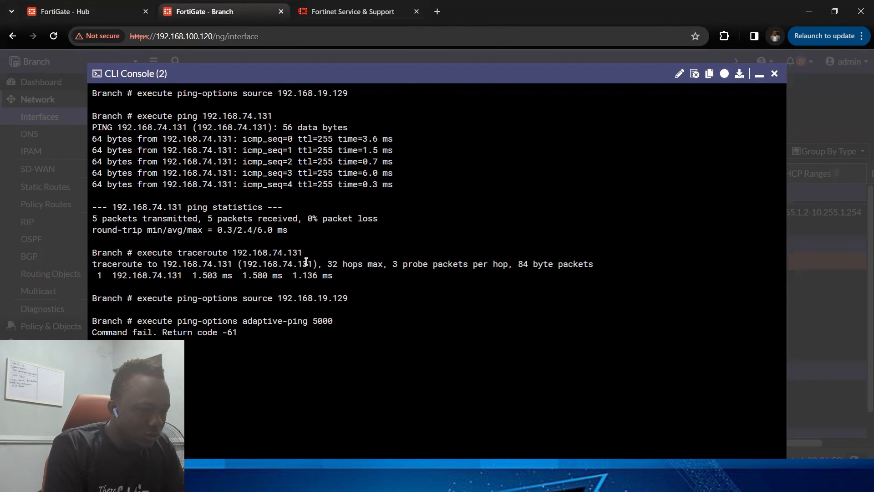
pyautogui.press('Up')
pyautogui.press('BackSpace')
pyautogui.press('BackSpace')
pyautogui.press('BackSpace')
pyautogui.press('BackSpace')
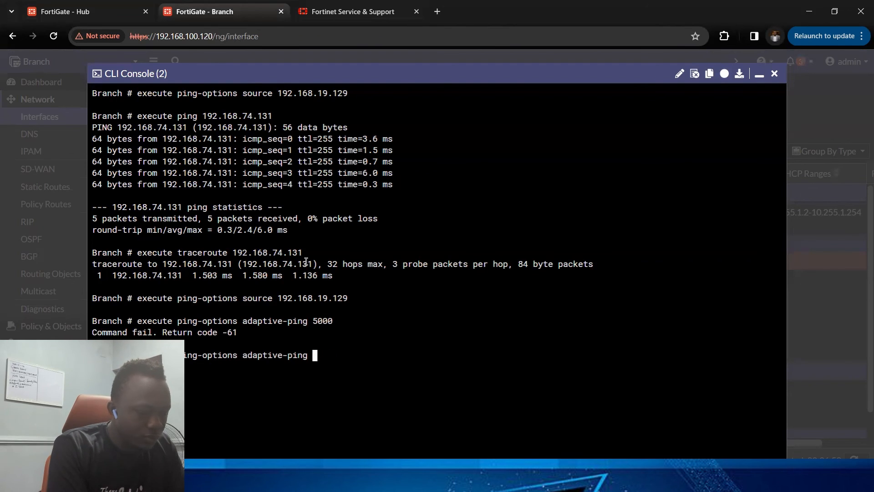
pyautogui.press('?')
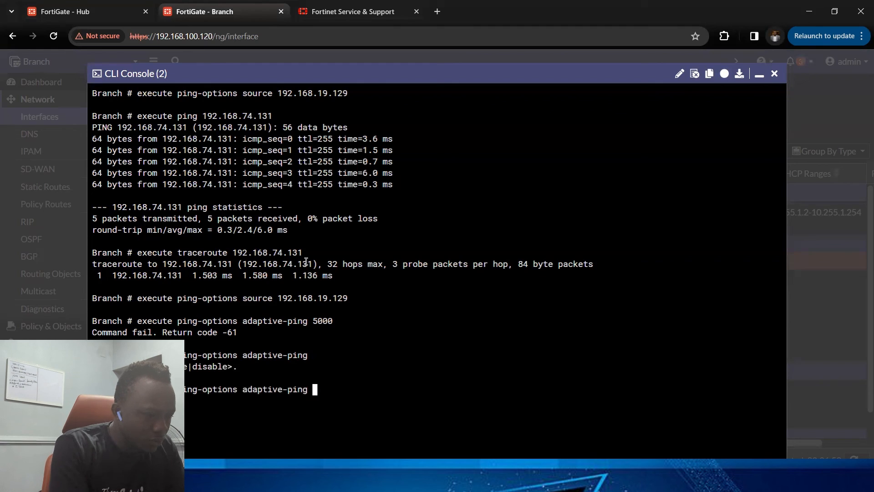
# Step: Set the ping repeat count to 5000
pyautogui.press('BackSpace')
pyautogui.press('BackSpace')
pyautogui.press('BackSpace')
pyautogui.press('BackSpace')
pyautogui.press('BackSpace')
pyautogui.press('BackSpace')
pyautogui.press('BackSpace')
pyautogui.press('BackSpace')
pyautogui.press('BackSpace')
pyautogui.press('BackSpace')
pyautogui.press('BackSpace')
pyautogui.press('BackSpace')
pyautogui.press('BackSpace')
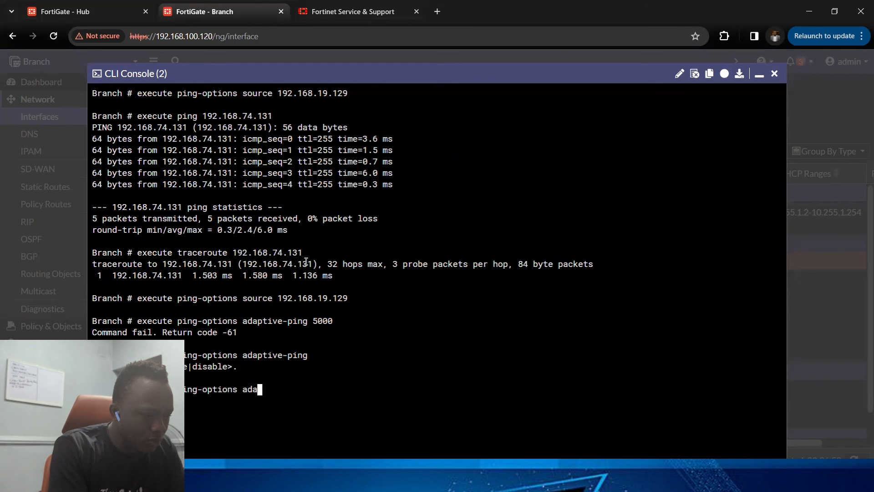
pyautogui.write('repeat-count')
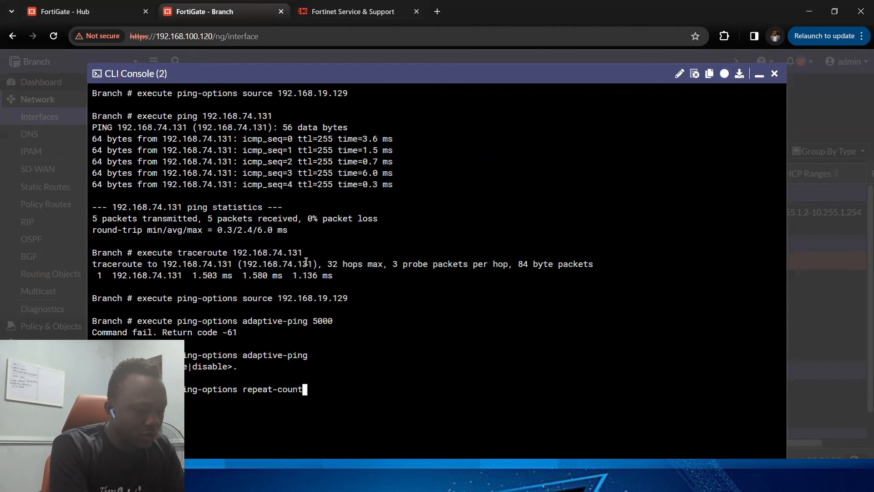
pyautogui.write(' 5000')
pyautogui.press('Return')
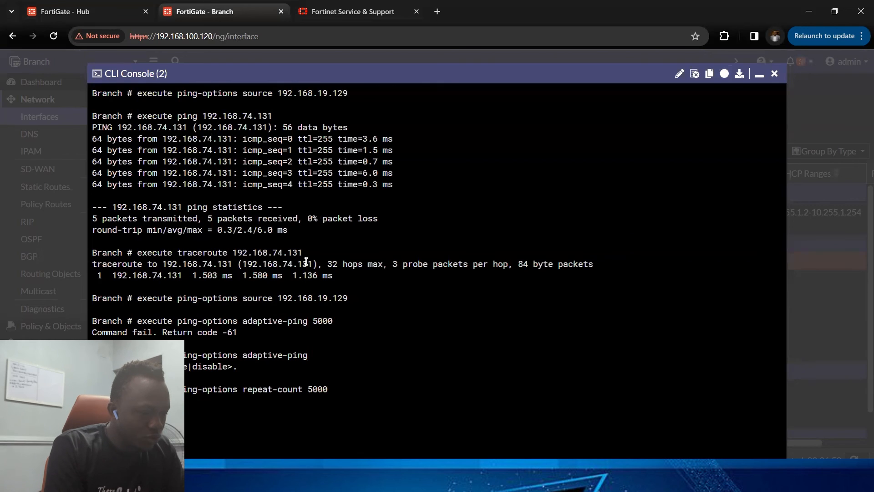
# Step: Start a new console session and run the long ping to 192.168.74.131 sourced from the Branch LAN
pyautogui.press('Up')
pyautogui.press('Up')
pyautogui.press('Up')
pyautogui.press('Up')
pyautogui.press('Up')
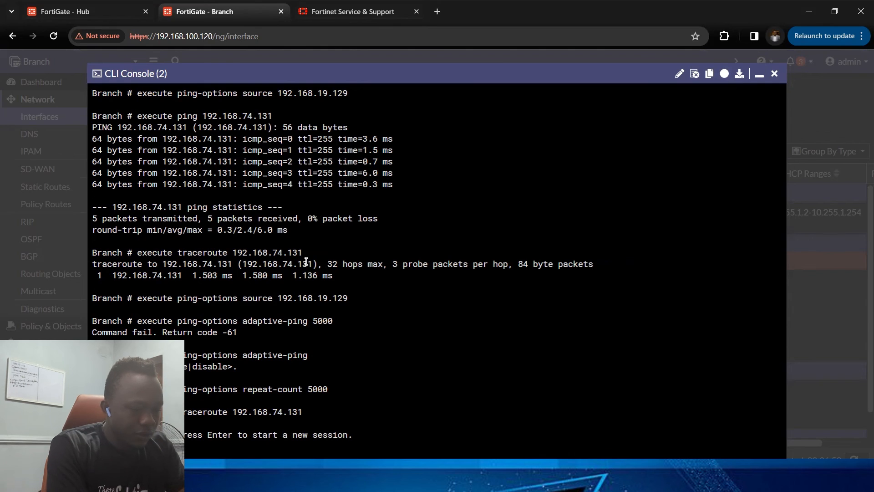
pyautogui.press('Return')
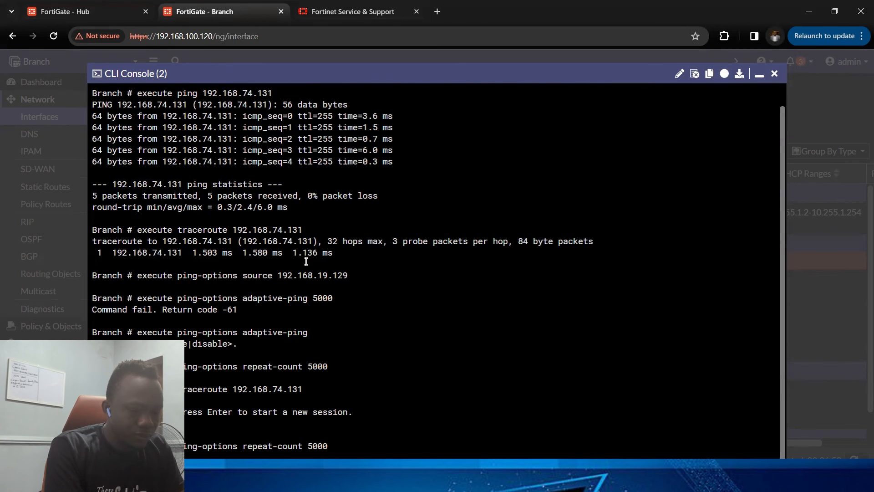
pyautogui.press('Return')
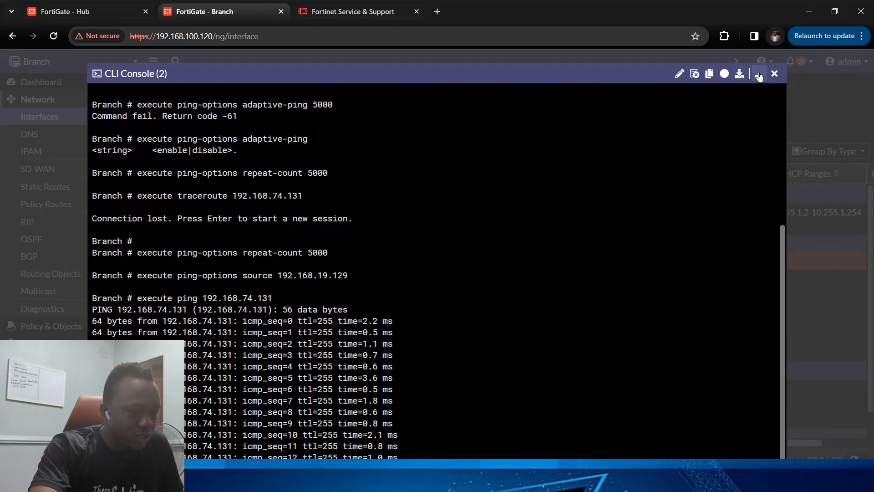
# Step: Minimize the console and disable the Branch WAN1_ISP (port3) interface
pyautogui.click(759, 73)
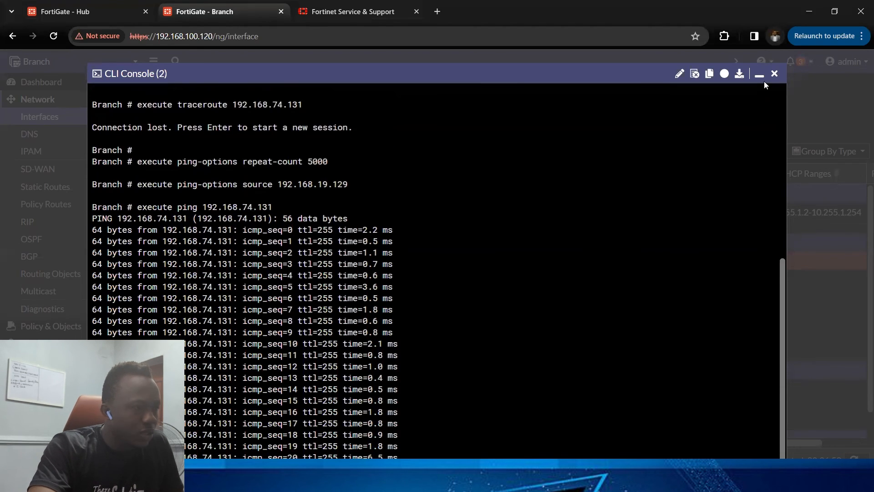
pyautogui.click(764, 77)
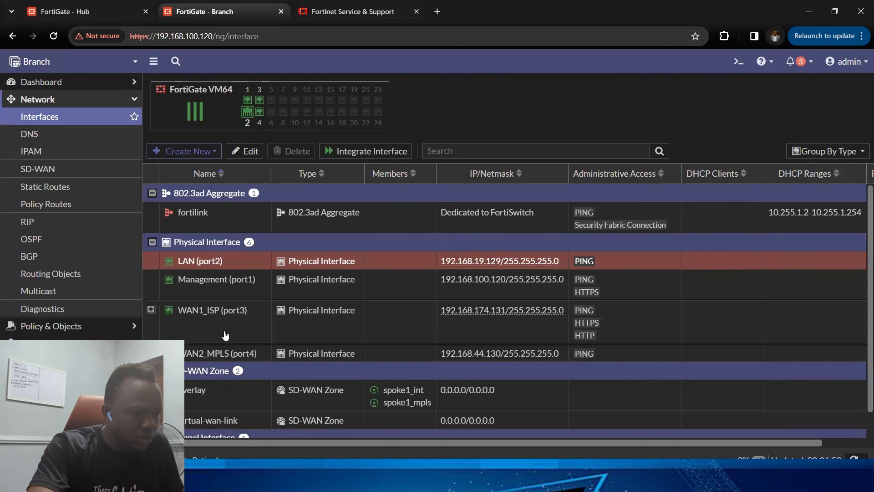
pyautogui.scroll(-1, 207, 316)
pyautogui.hscroll(1, 208, 316)
pyautogui.hscroll(-1, 207, 316)
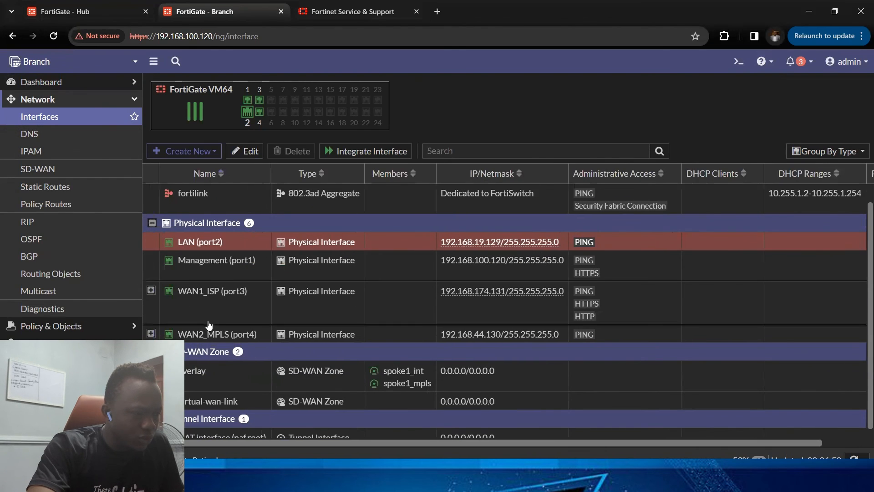
pyautogui.click(217, 312)
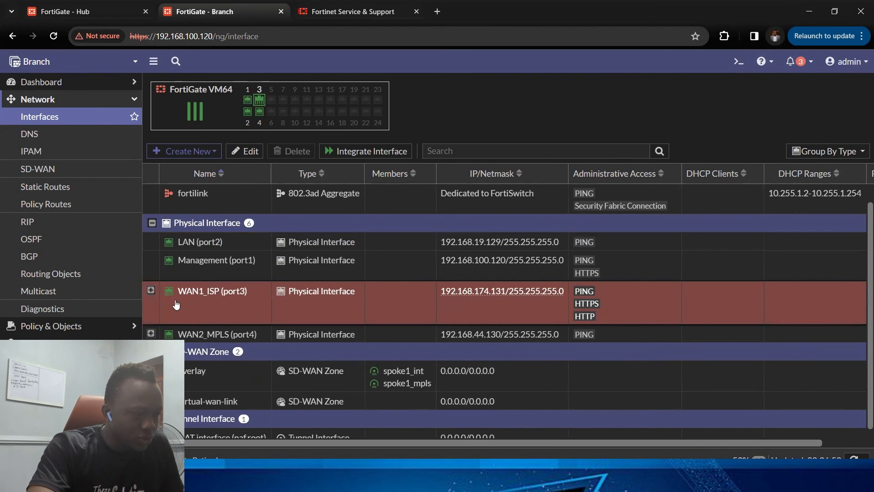
pyautogui.rightClick(164, 302)
pyautogui.moveTo(254, 308)
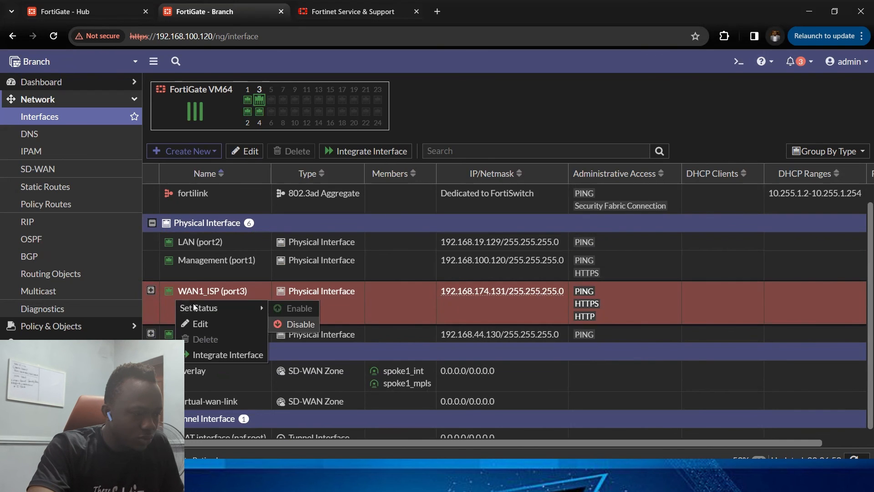
pyautogui.click(292, 325)
# Step: Expand WAN1_ISP and inspect the spoke1_int tunnel's status options
pyautogui.click(150, 290)
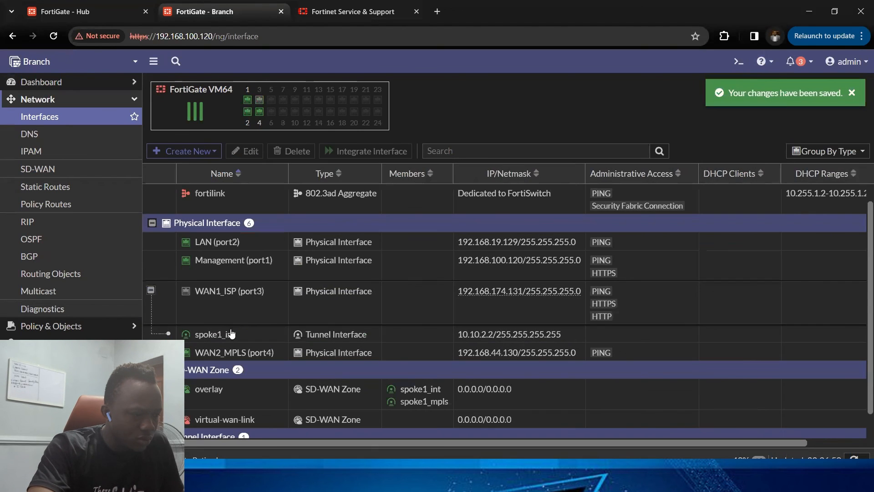
pyautogui.rightClick(231, 336)
pyautogui.moveTo(255, 341)
pyautogui.click(346, 357)
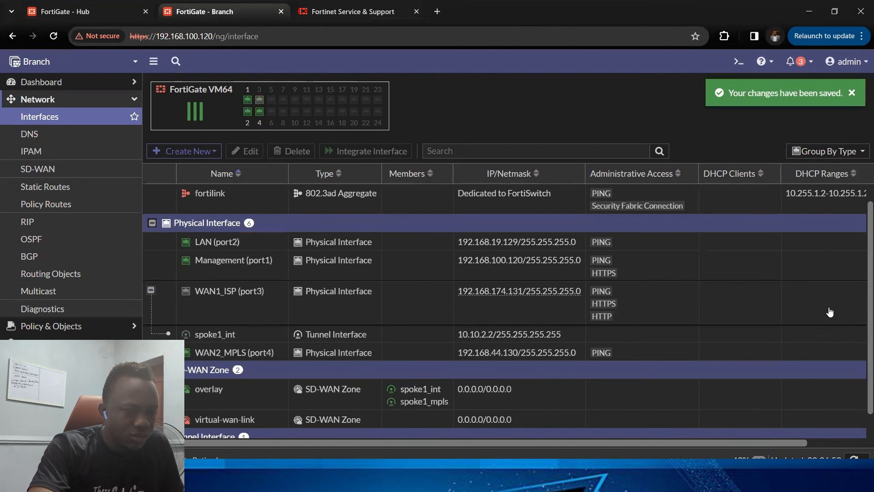
pyautogui.click(713, 299)
# Step: Reopen the CLI console to watch the running ping, then minimize it
pyautogui.click(262, 473)
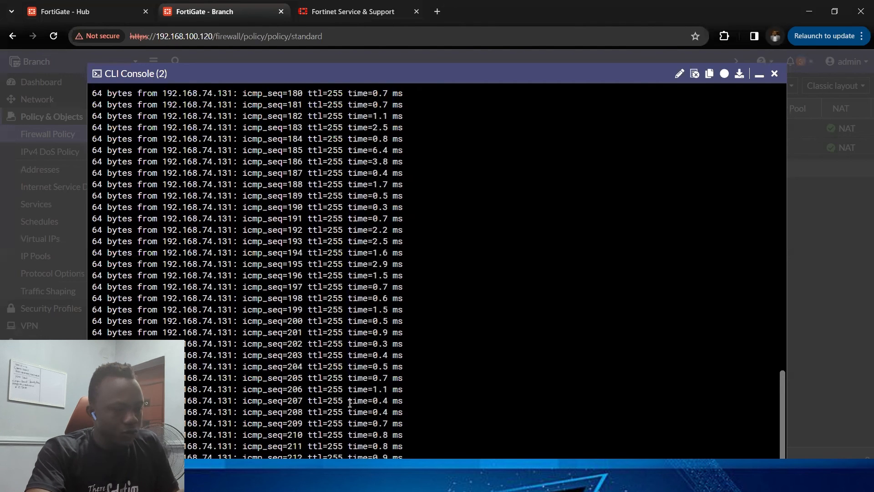
pyautogui.click(758, 77)
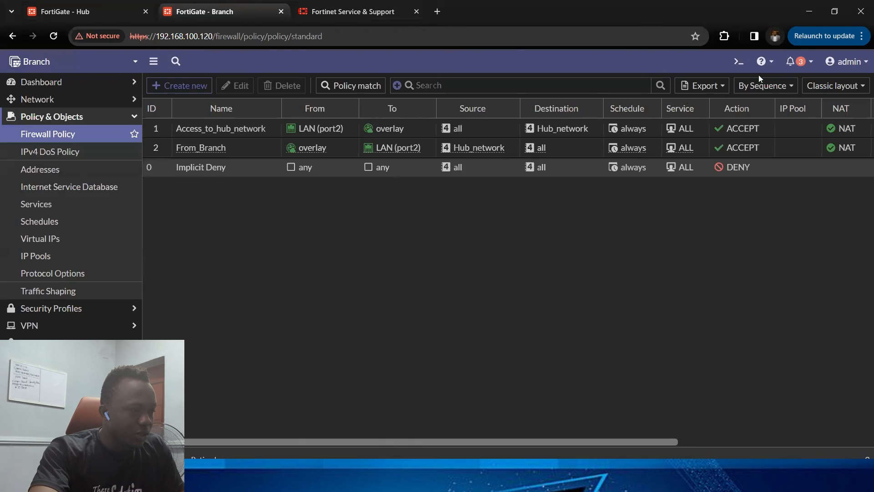
# Step: Open the SD-WAN rules and inspect the member tunnels of the Access_to_hub_servers rule
pyautogui.click(72, 117)
pyautogui.click(82, 100)
pyautogui.click(61, 169)
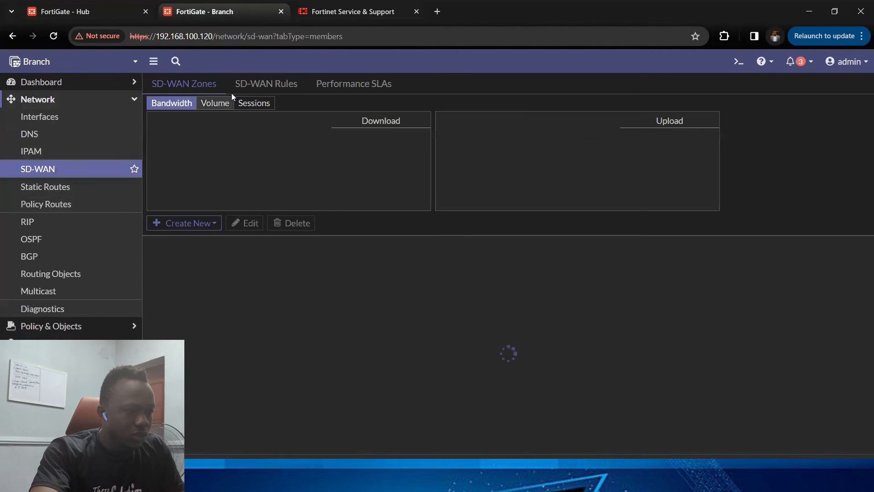
pyautogui.click(281, 86)
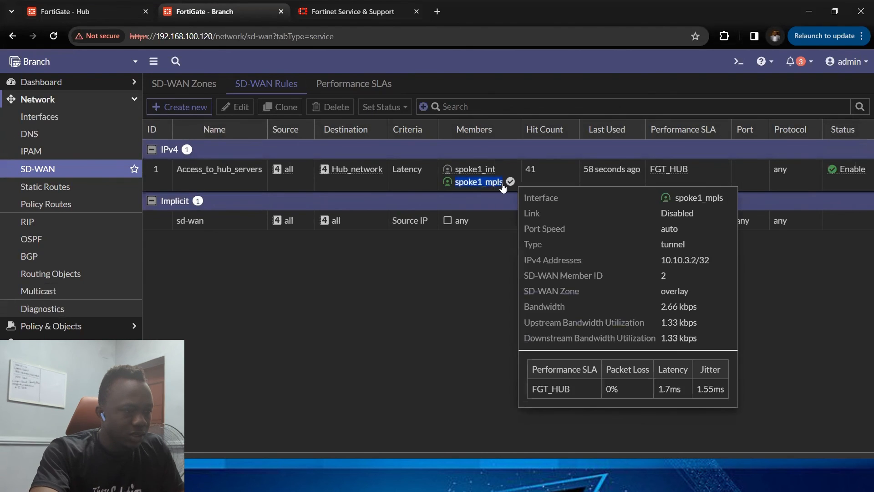
pyautogui.click(445, 184)
# Step: Review the FGT_HUB performance SLA status and the SD-WAN zone traffic of spoke1_int and spoke1_mpls
pyautogui.click(354, 84)
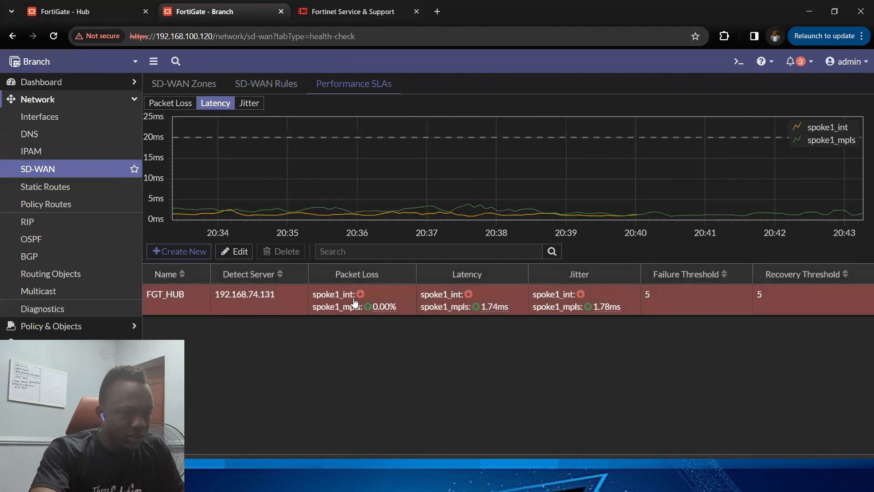
pyautogui.moveTo(357, 309); pyautogui.dragTo(610, 318)
pyautogui.click(201, 83)
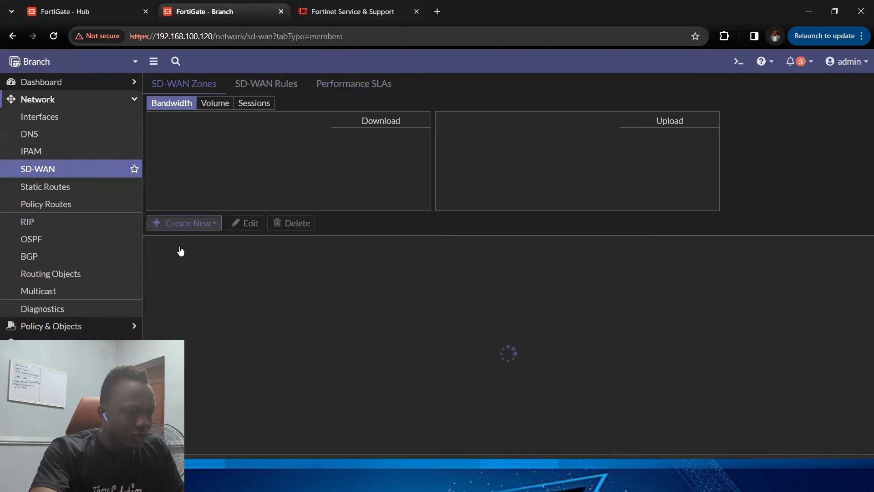
pyautogui.click(150, 283)
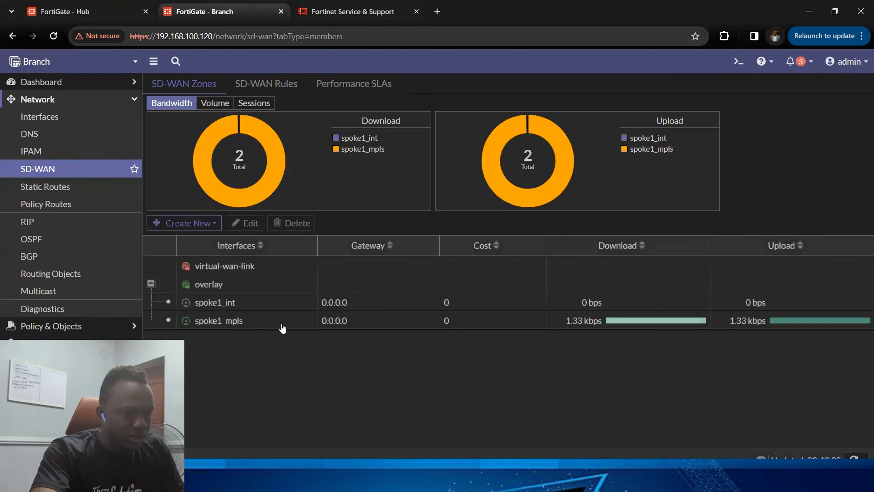
pyautogui.moveTo(313, 302); pyautogui.dragTo(460, 302)
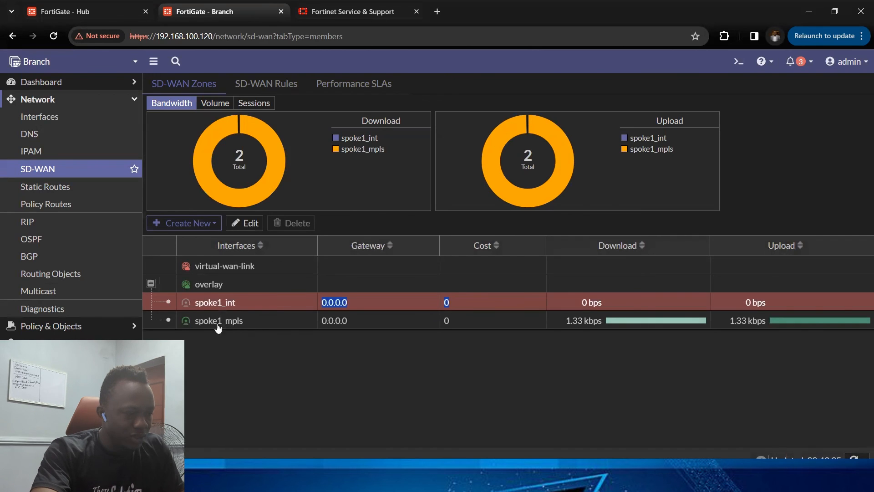
pyautogui.moveTo(195, 321); pyautogui.dragTo(244, 320)
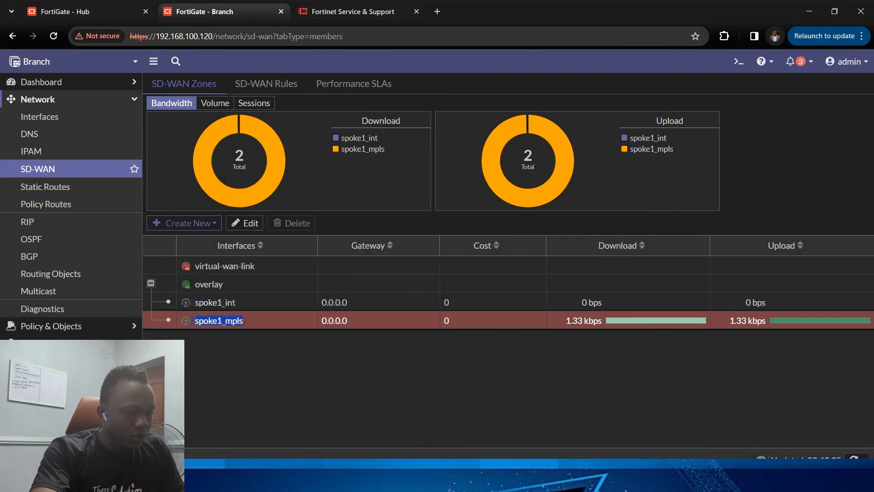
pyautogui.click(255, 482)
pyautogui.click(537, 382)
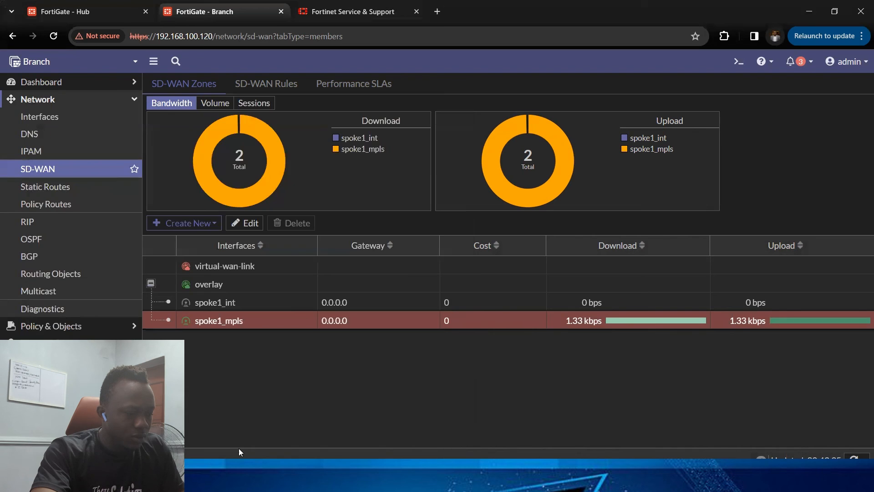
# Step: Reopen the CLI console, scroll through the ping replies to check for interruption, and close the console
pyautogui.click(224, 461)
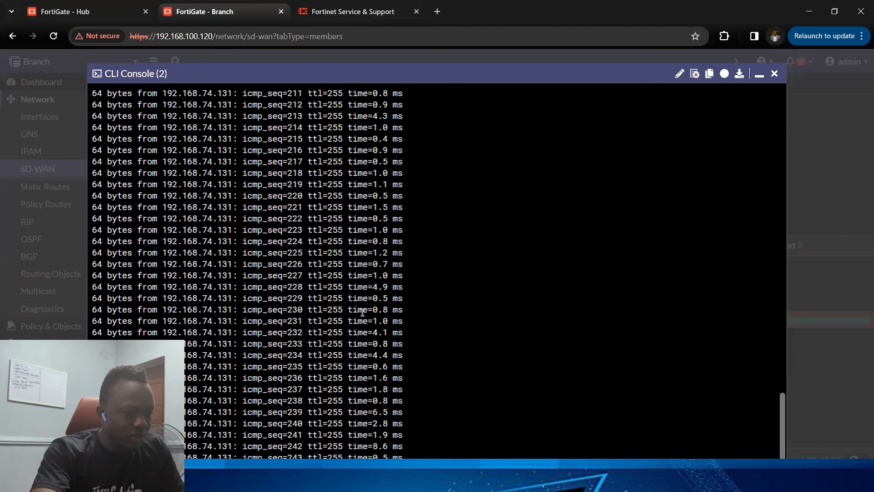
pyautogui.scroll(3, 363, 312)
pyautogui.scroll(15, 363, 312)
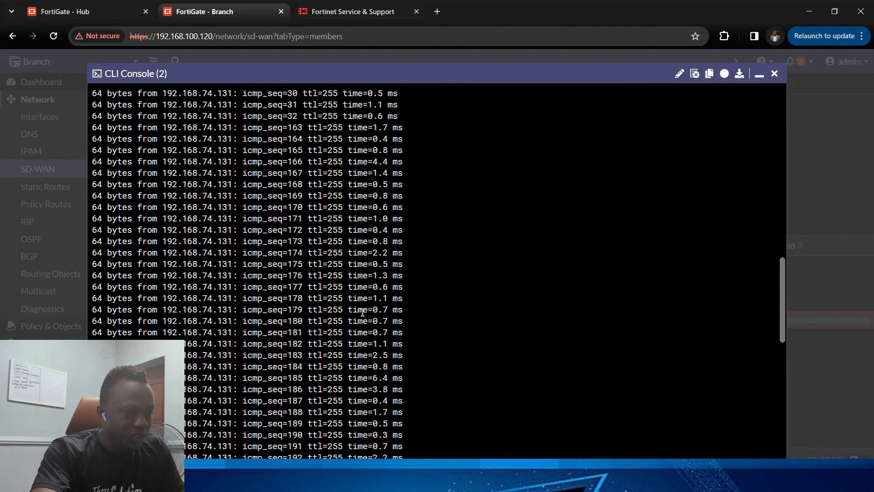
pyautogui.scroll(3, 362, 312)
pyautogui.scroll(-20, 363, 312)
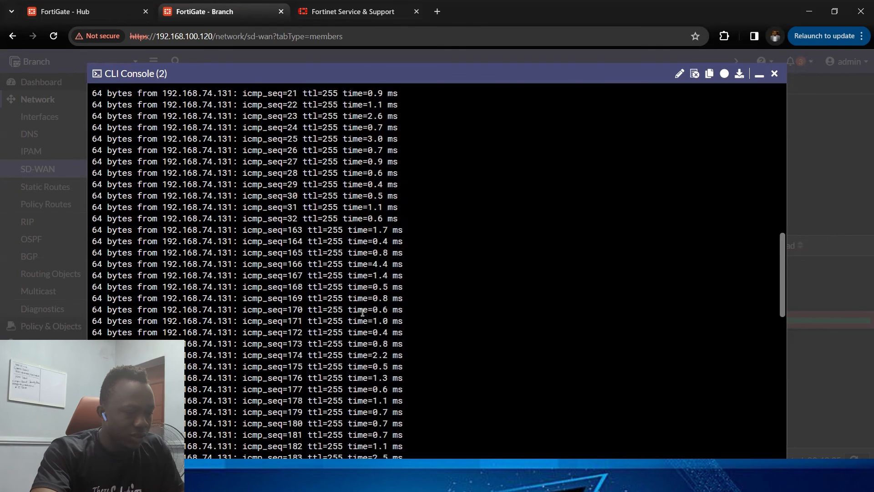
pyautogui.scroll(-3, 363, 313)
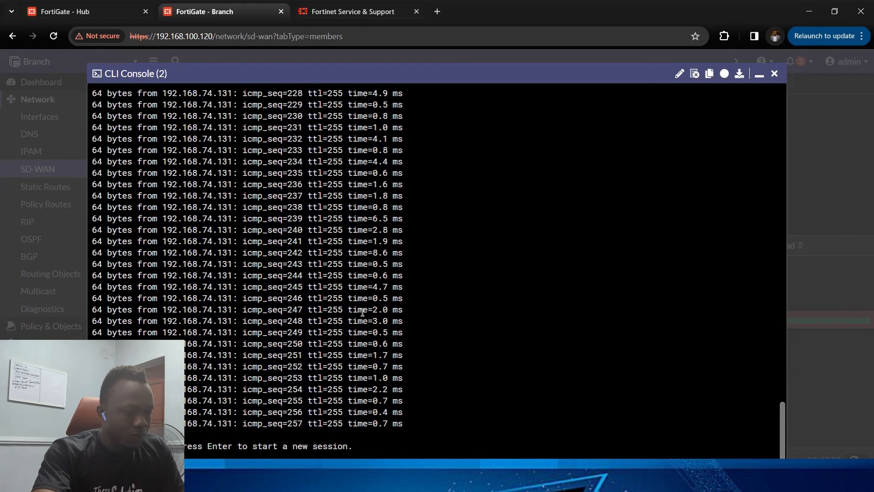
pyautogui.click(775, 73)
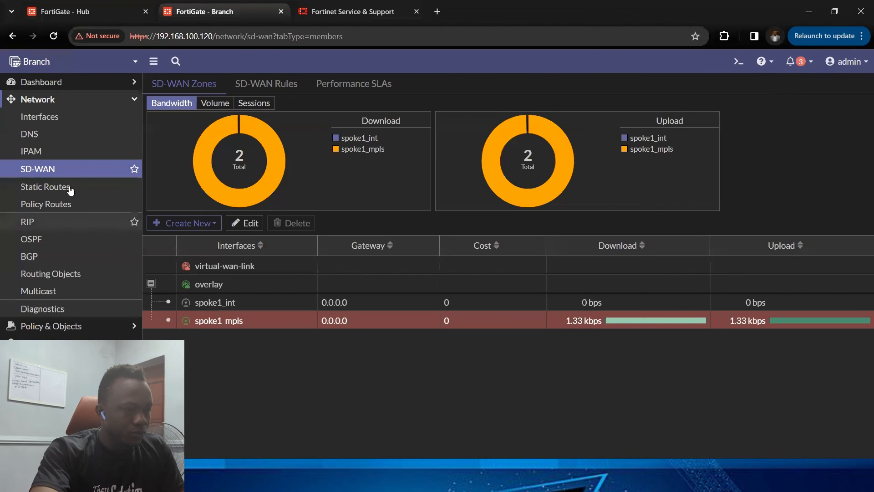